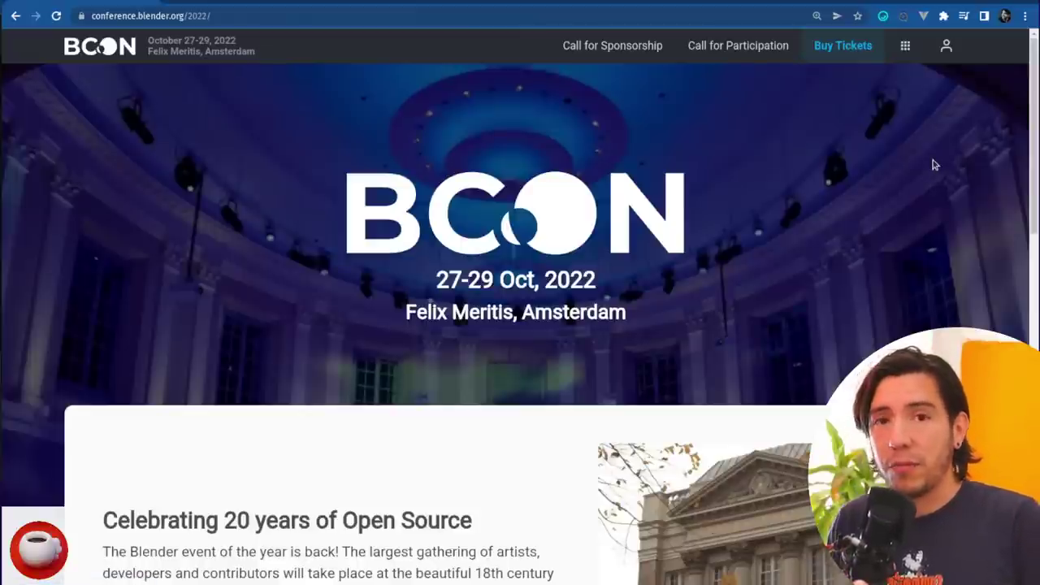
# Step: Scroll the BCON 2022 home page, then drop down the Buy Tickets menu showing Full Conference and One-day
pyautogui.moveTo(1033, 91); pyautogui.dragTo(1033, 365)
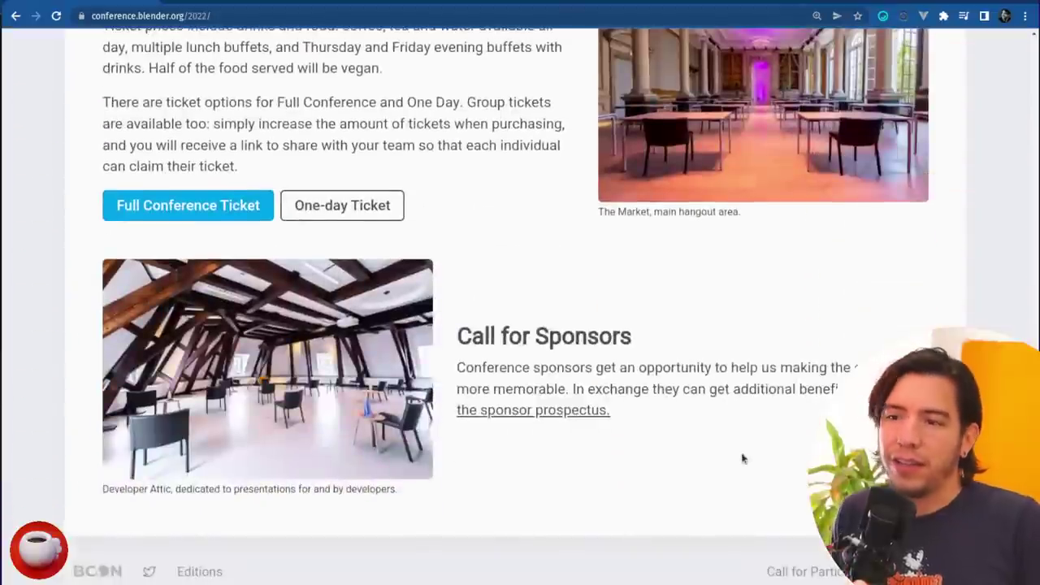
pyautogui.scroll(-1, 610, 537)
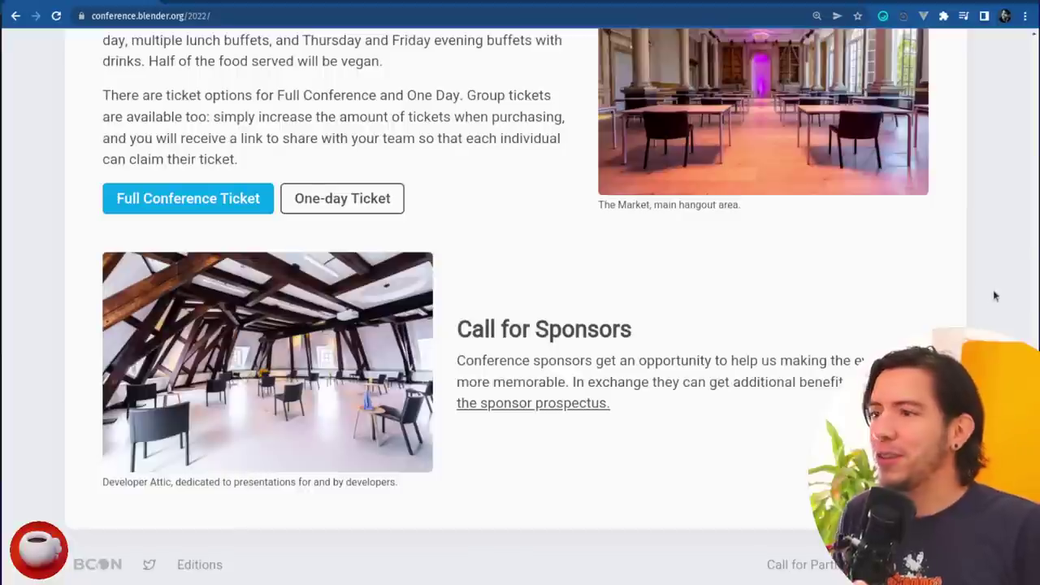
pyautogui.scroll(15, 992, 292)
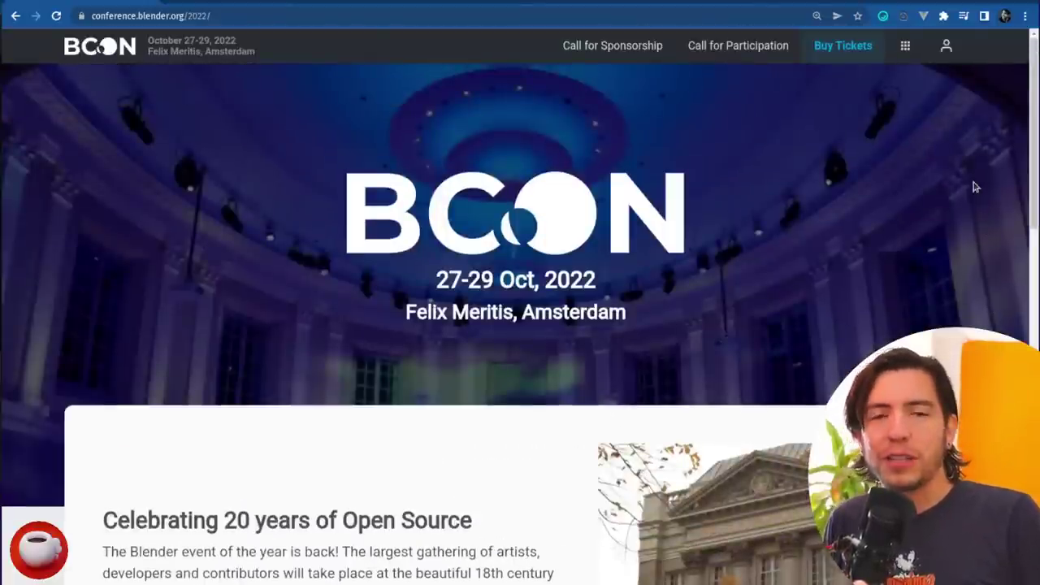
pyautogui.moveTo(857, 51)
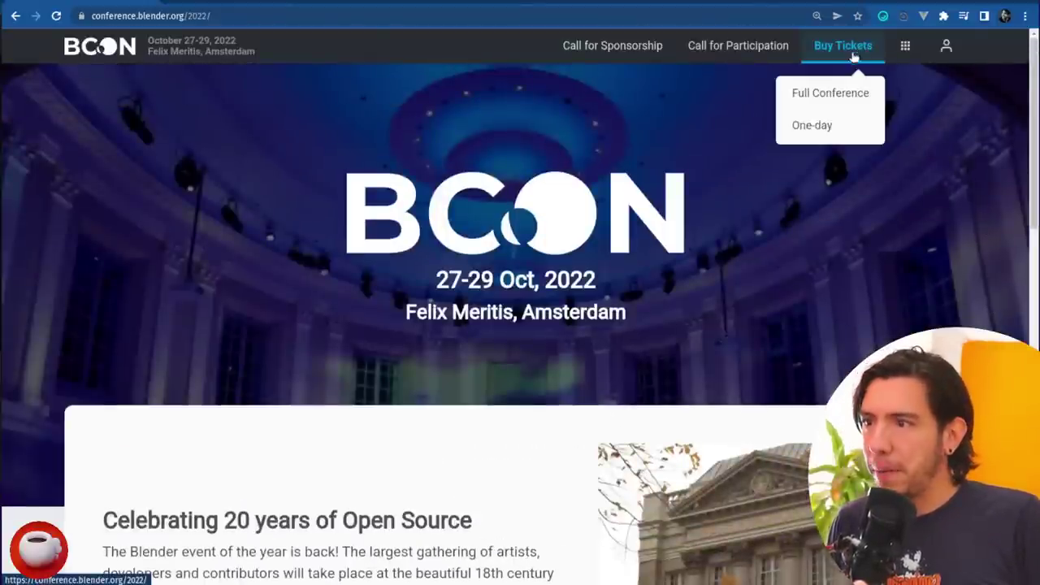
# Step: Go to the Full Conference ticket page and highlight its €345.00 price
pyautogui.click(862, 101)
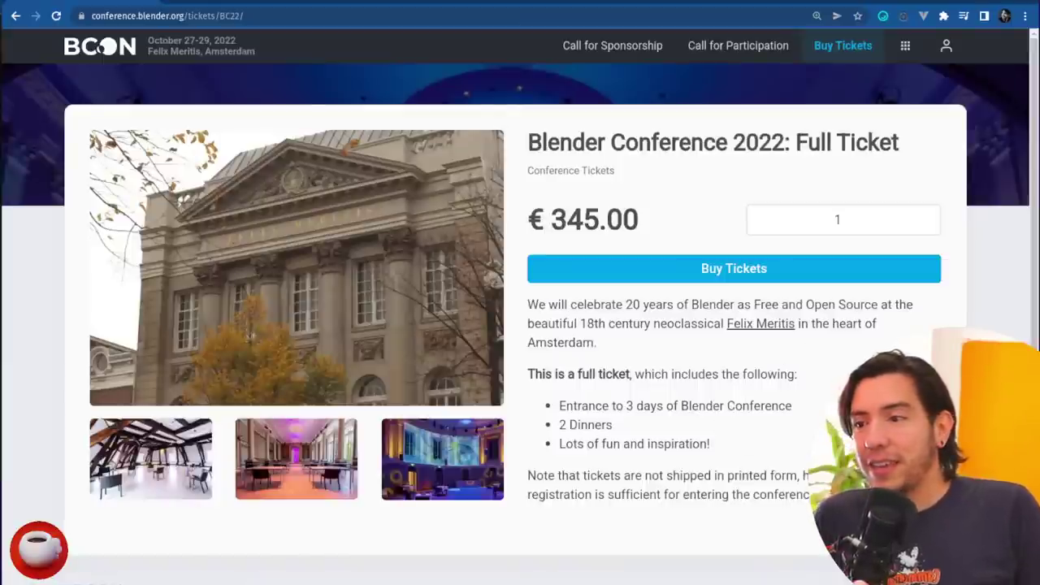
pyautogui.scroll(-1, 520, 309)
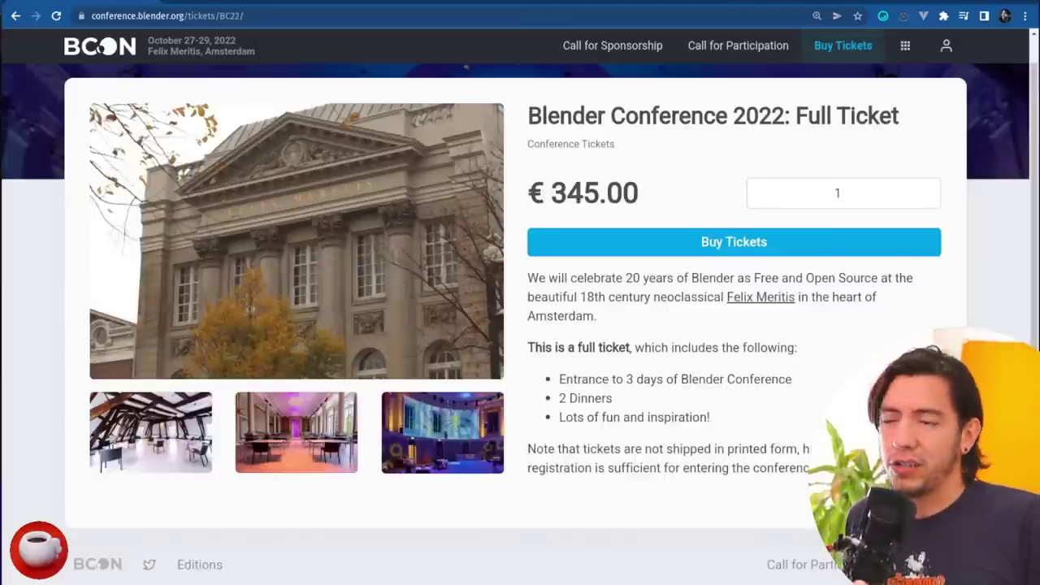
pyautogui.scroll(1, 660, 349)
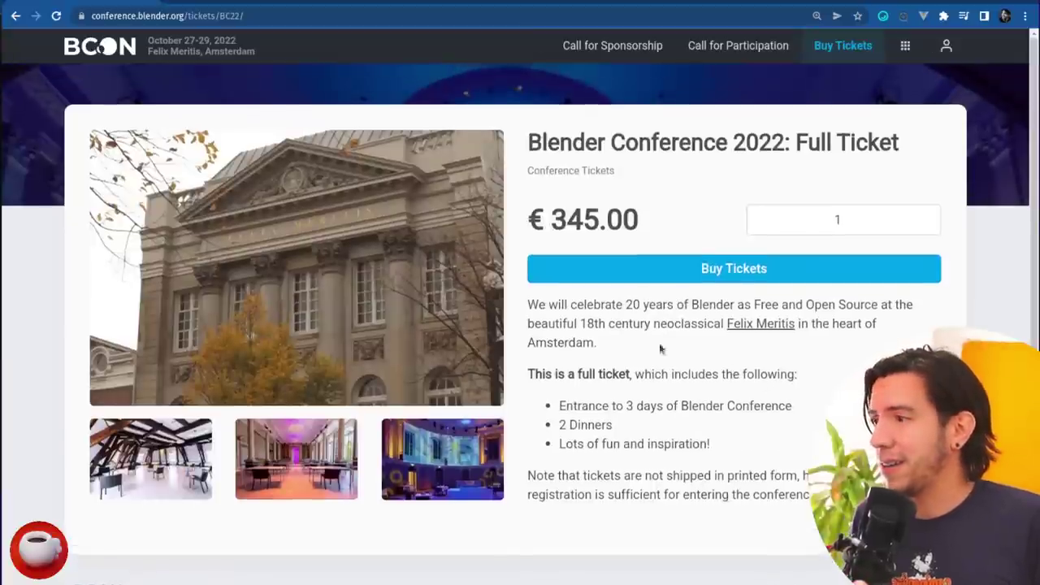
pyautogui.tripleClick(654, 214)
pyautogui.click(701, 202)
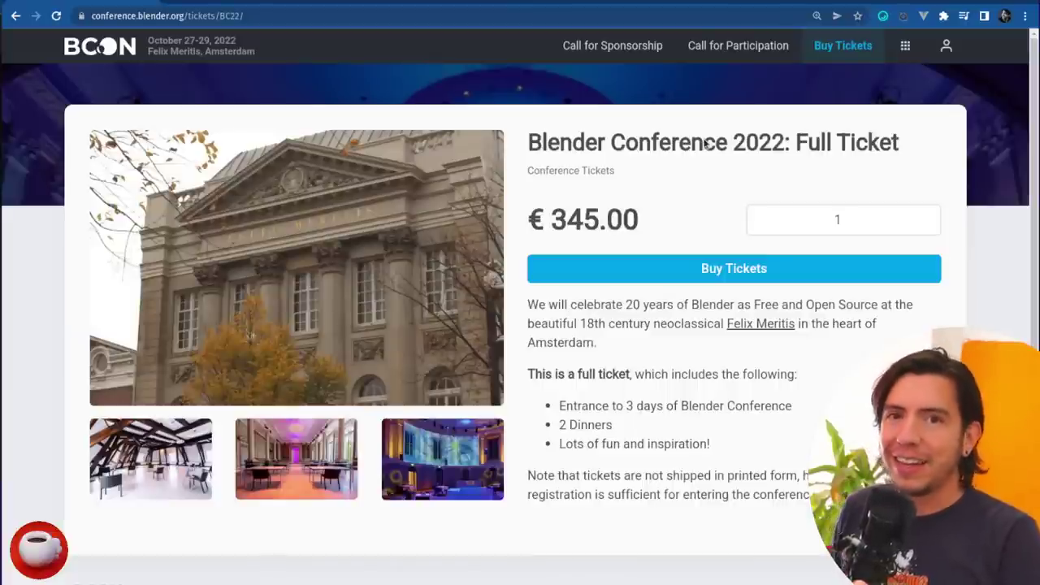
# Step: Load the wiki.blender.org Blender 3.2 corrective release notes page in a new tab
pyautogui.hotkey('ctrl', 't')
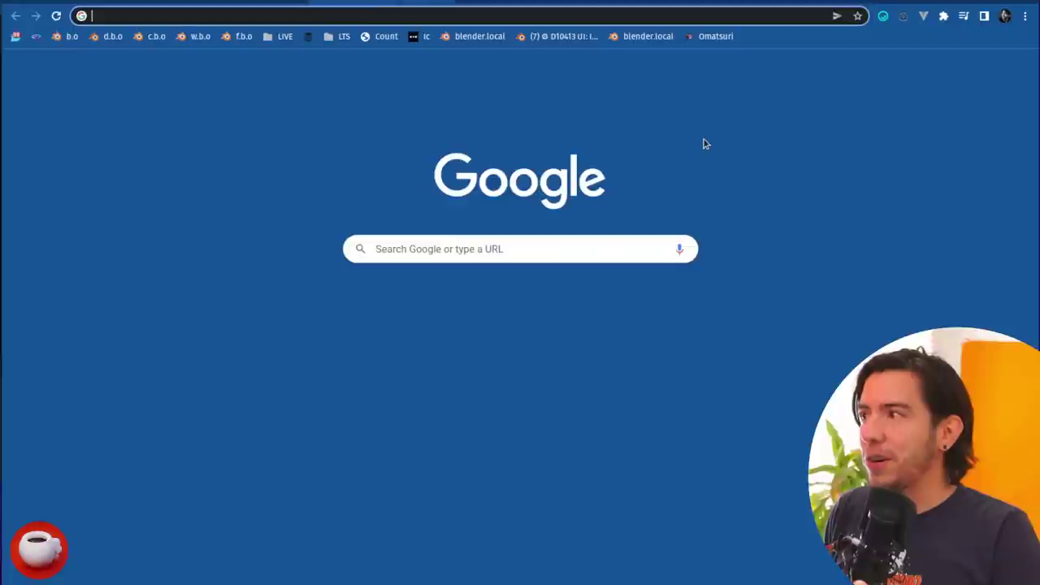
pyautogui.write('https://wiki.blender.org/wiki/Reference/Release_Notes/3.2/Corrective_Releases')
pyautogui.press('Return')
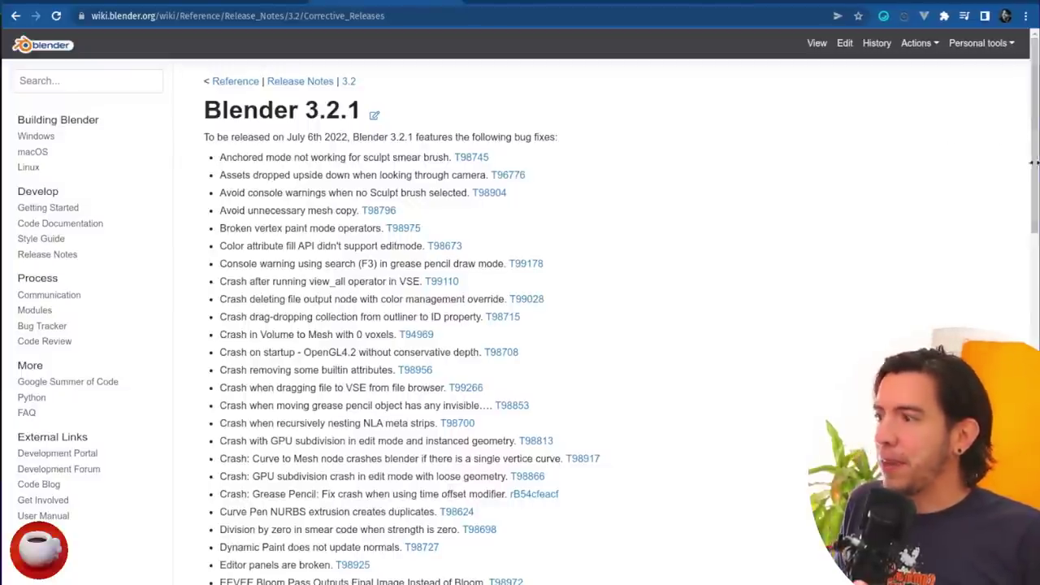
pyautogui.moveTo(1033, 128)
pyautogui.mouseDown()
pyautogui.moveTo(1036, 491)
pyautogui.moveTo(1036, 139)
pyautogui.mouseUp()
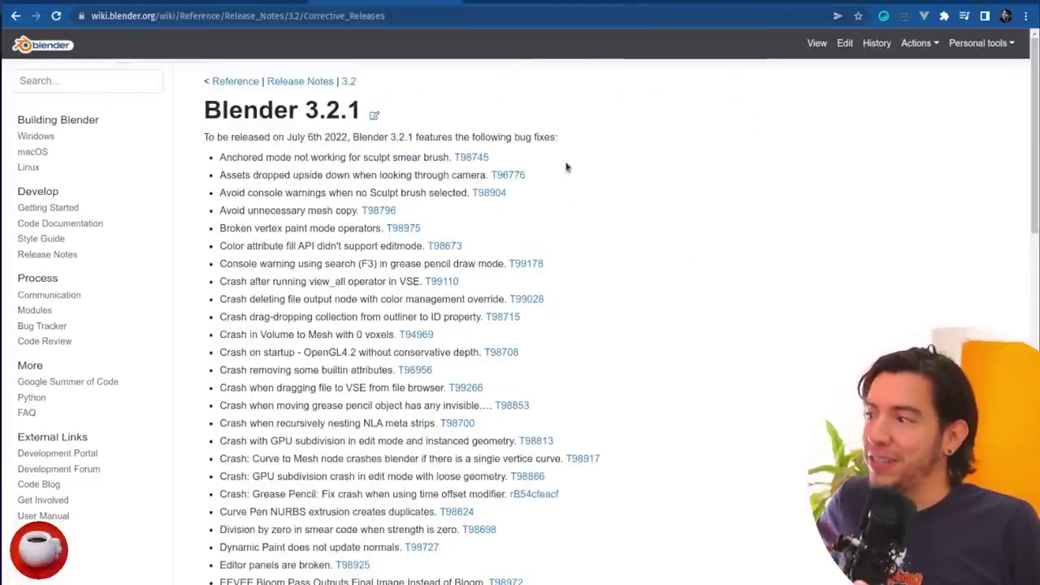
pyautogui.scroll(-2, 567, 168)
pyautogui.scroll(-3, 229, 223)
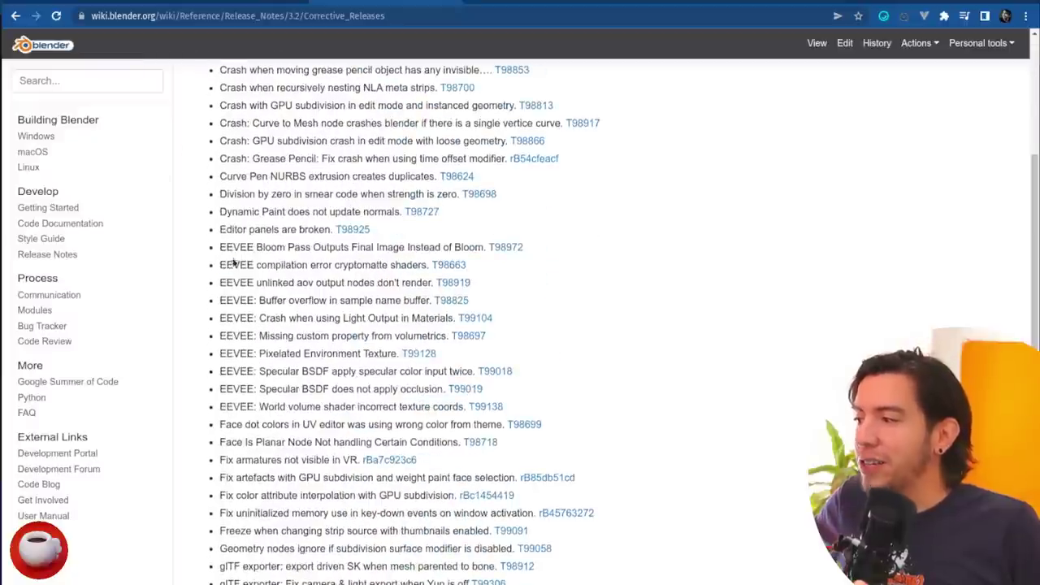
pyautogui.moveTo(233, 262); pyautogui.dragTo(261, 424)
pyautogui.click(619, 373)
pyautogui.scroll(-7, 826, 324)
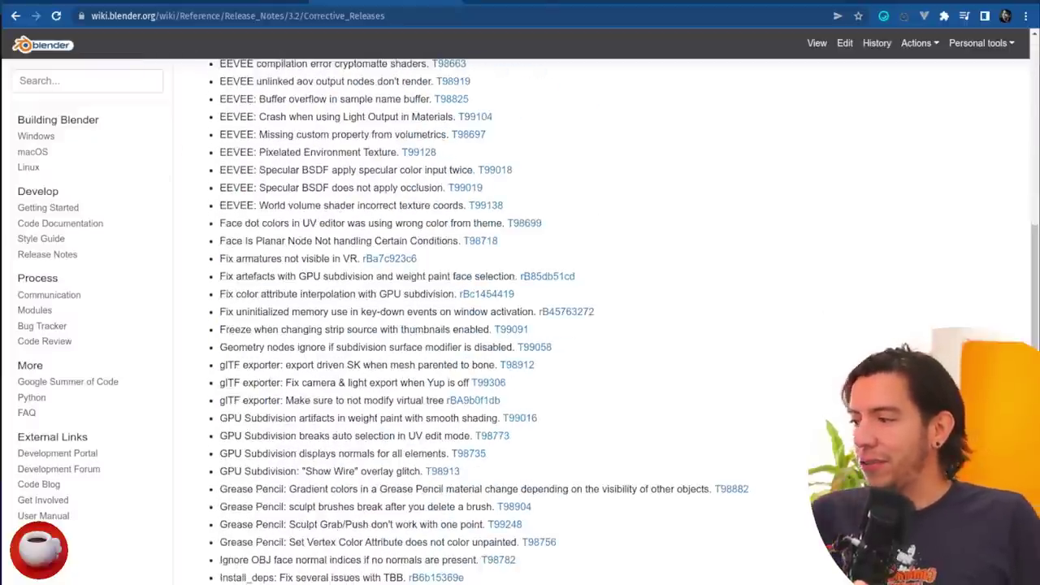
pyautogui.scroll(2, 373, 296)
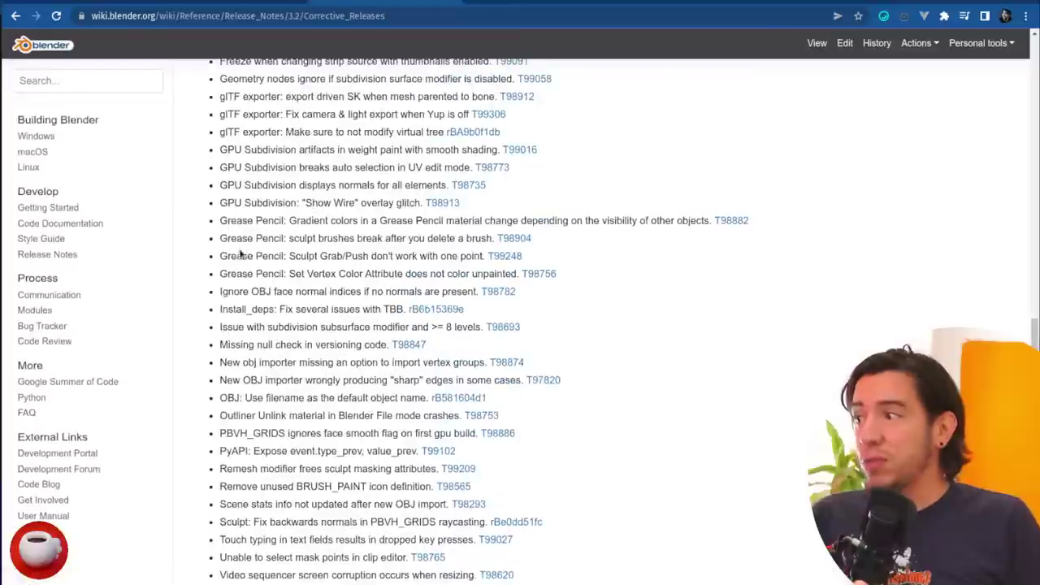
pyautogui.moveTo(462, 204); pyautogui.dragTo(218, 150)
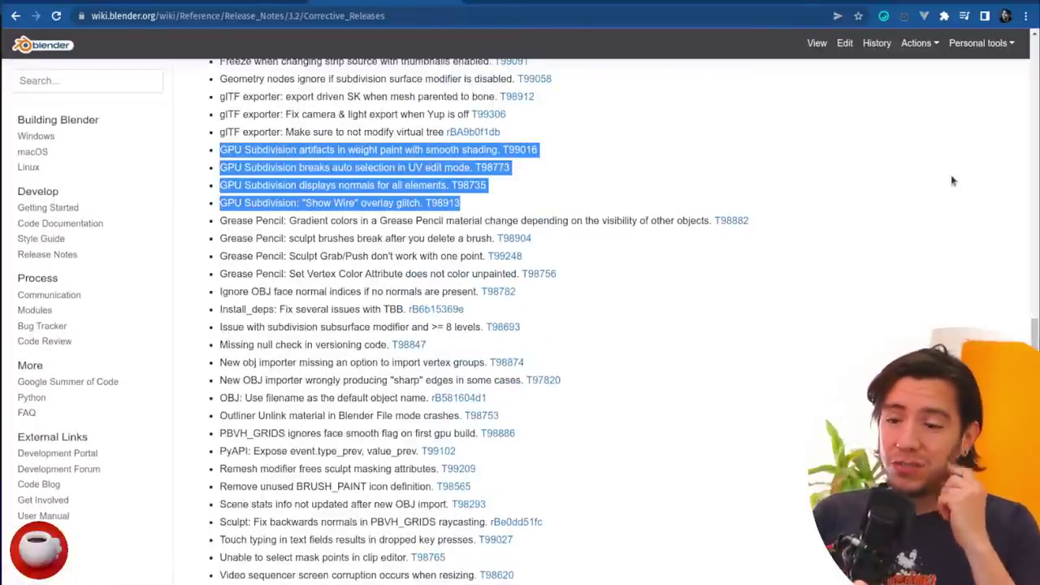
pyautogui.click(931, 274)
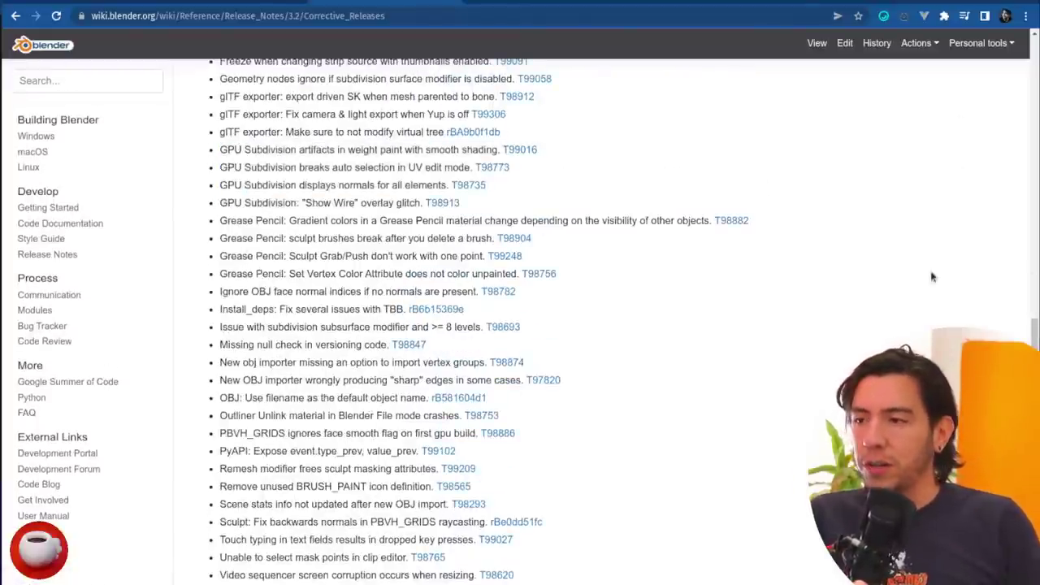
pyautogui.scroll(10, 927, 290)
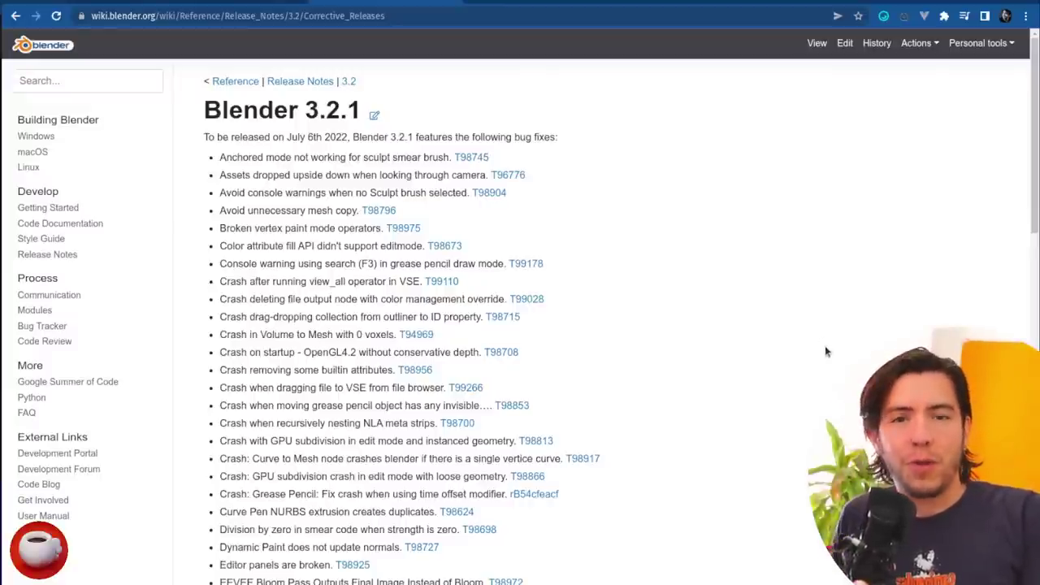
pyautogui.hotkey('ctrl', 't')
# Step: Load the Mesh To Volume commit page at 125% zoom and launch Blender from a terminal
pyautogui.write('developer.blender.org/rB1516f7')
pyautogui.press('Return')
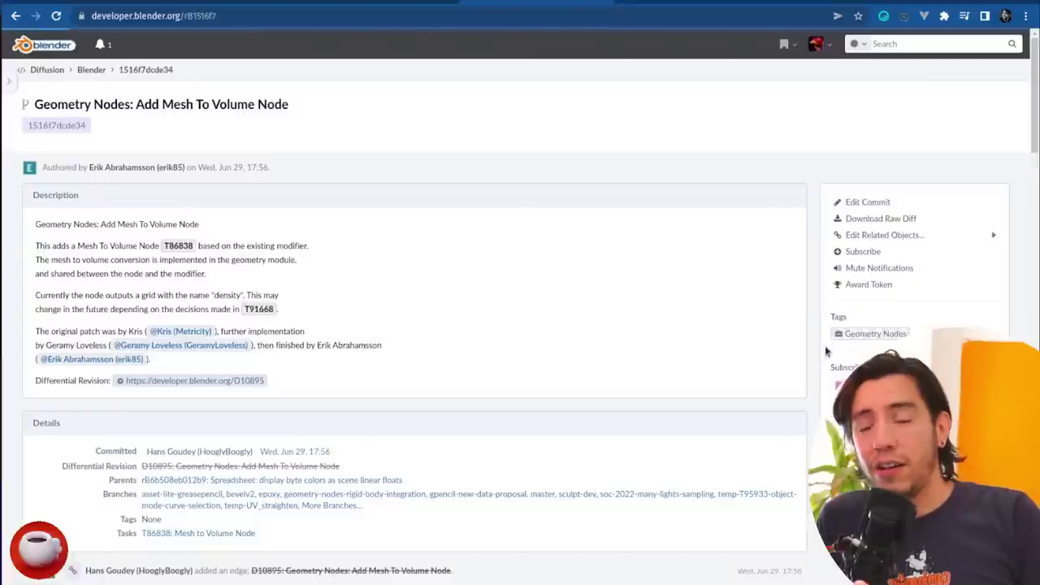
pyautogui.hotkey('ctrl', '+')
pyautogui.hotkey('ctrl', '+')
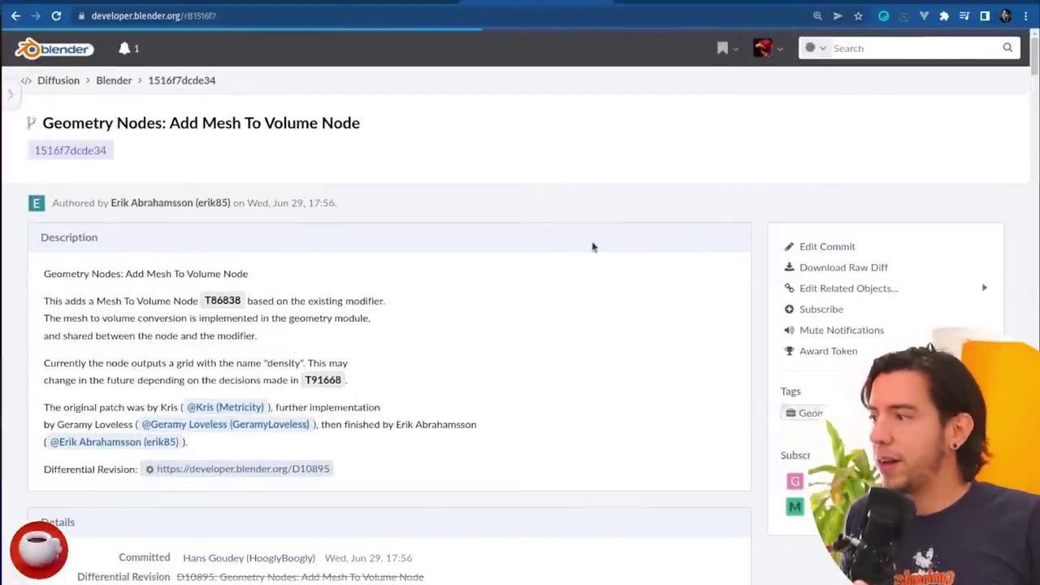
pyautogui.press('super+b')
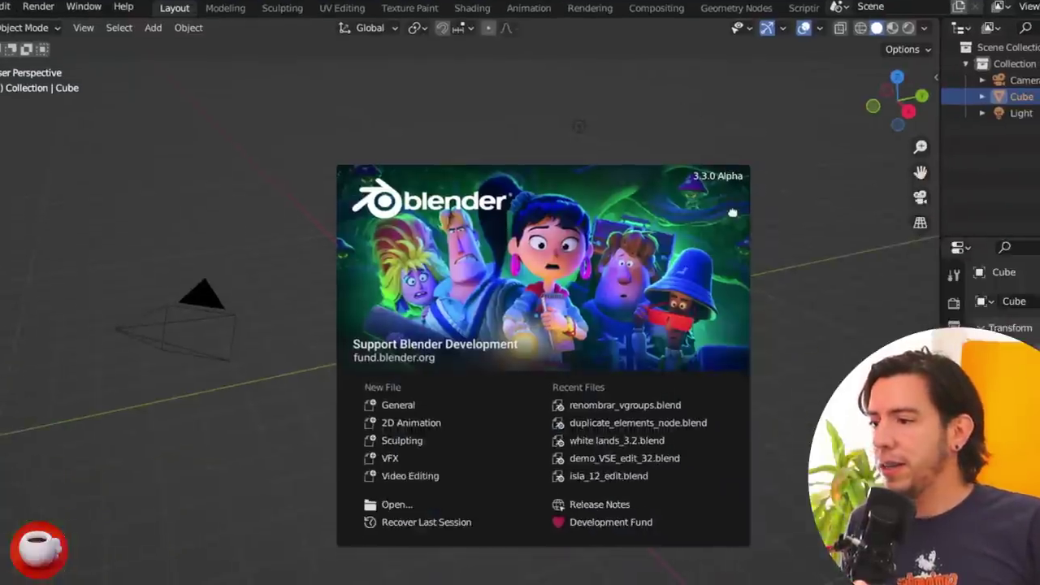
# Step: Dismiss the splash screen and delete the default cube, plus a test monkey mesh
pyautogui.click(480, 354)
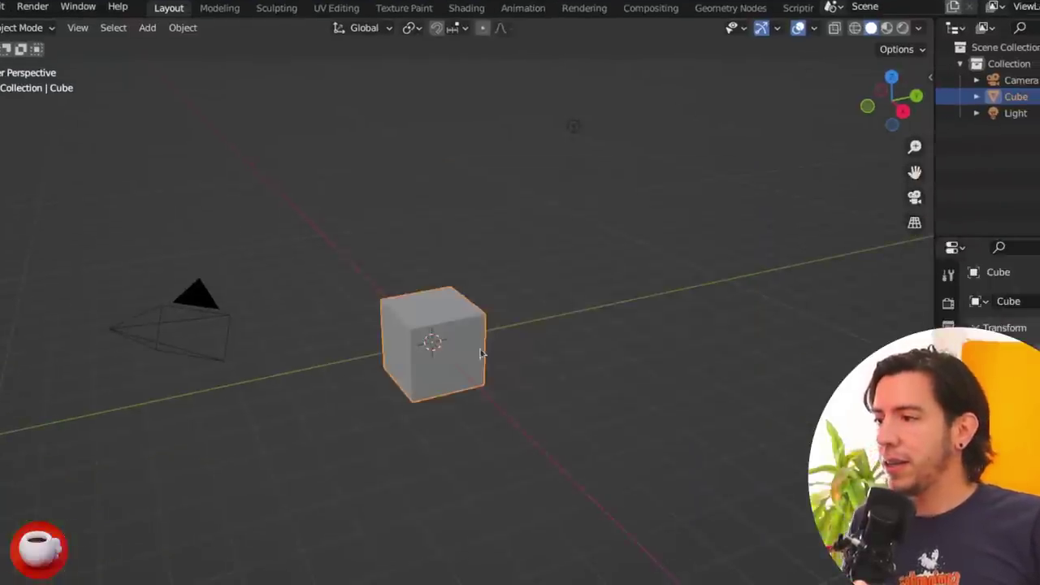
pyautogui.press('x')
pyautogui.click(529, 306)
pyautogui.hotkey('shift', 'a')
pyautogui.moveTo(532, 309)
pyautogui.click(636, 463)
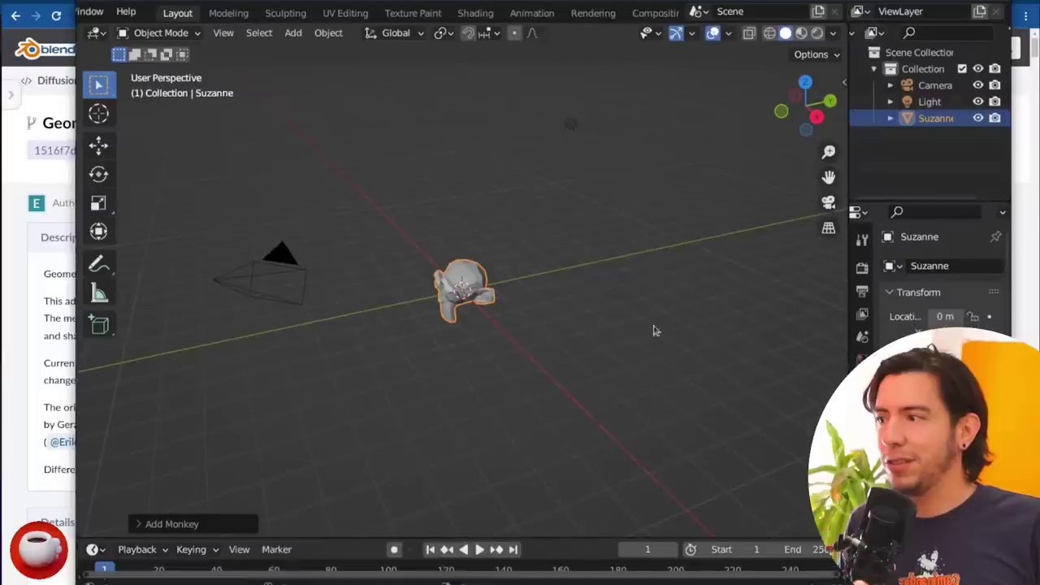
pyautogui.press('Delete')
# Step: Add an empty Volume object, frame it, and bring up the Add Modifier list
pyautogui.hotkey('shift', 'a')
pyautogui.moveTo(441, 371)
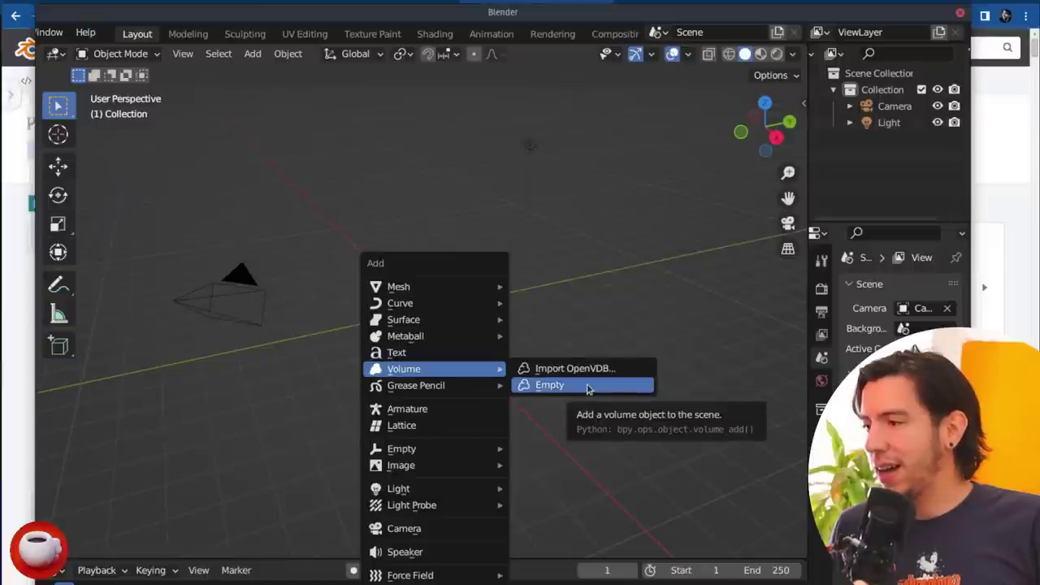
pyautogui.click(549, 385)
pyautogui.press('KP_Decimal')
pyautogui.press('KP_4')
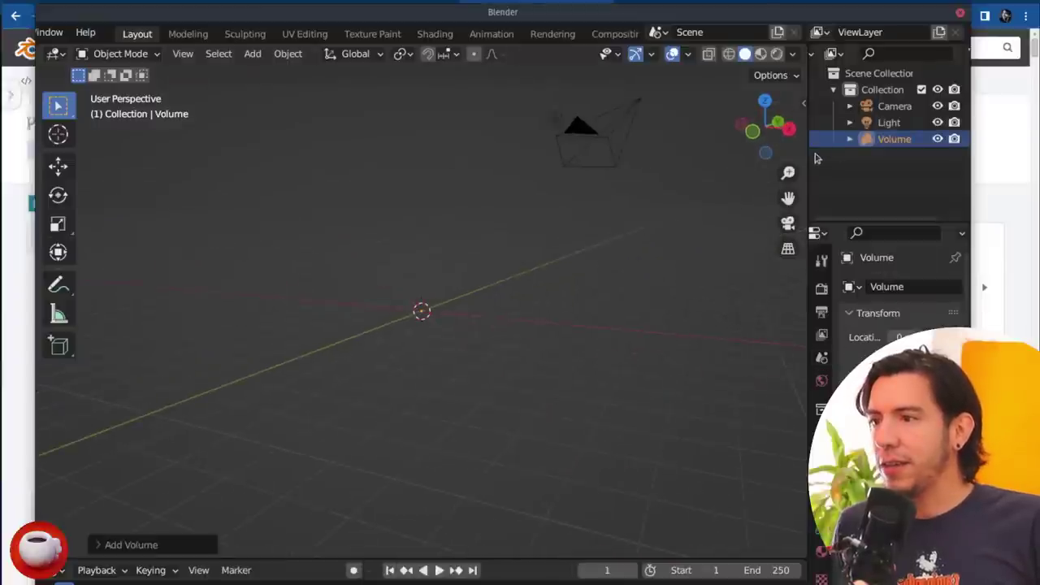
pyautogui.moveTo(808, 152); pyautogui.dragTo(639, 155)
pyautogui.click(653, 459)
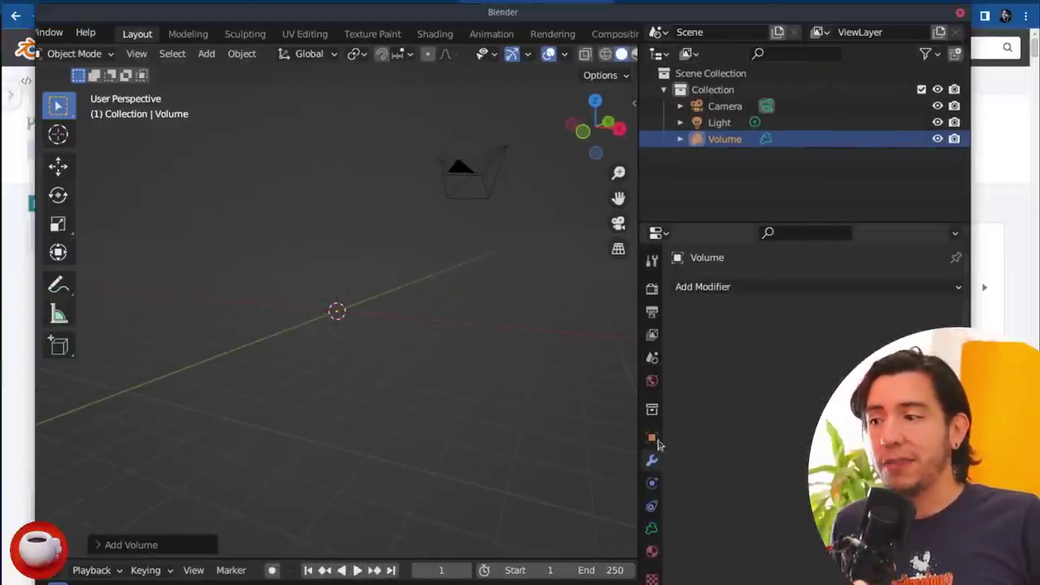
pyautogui.click(624, 281)
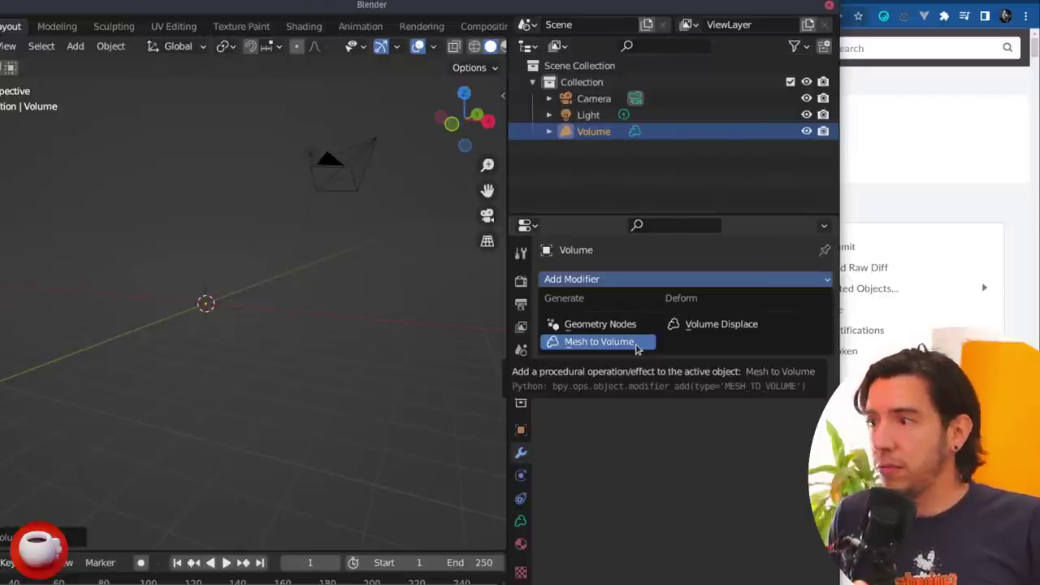
# Step: Add a Mesh to Volume modifier to the Volume and set its source to a new Suzanne
pyautogui.click(638, 346)
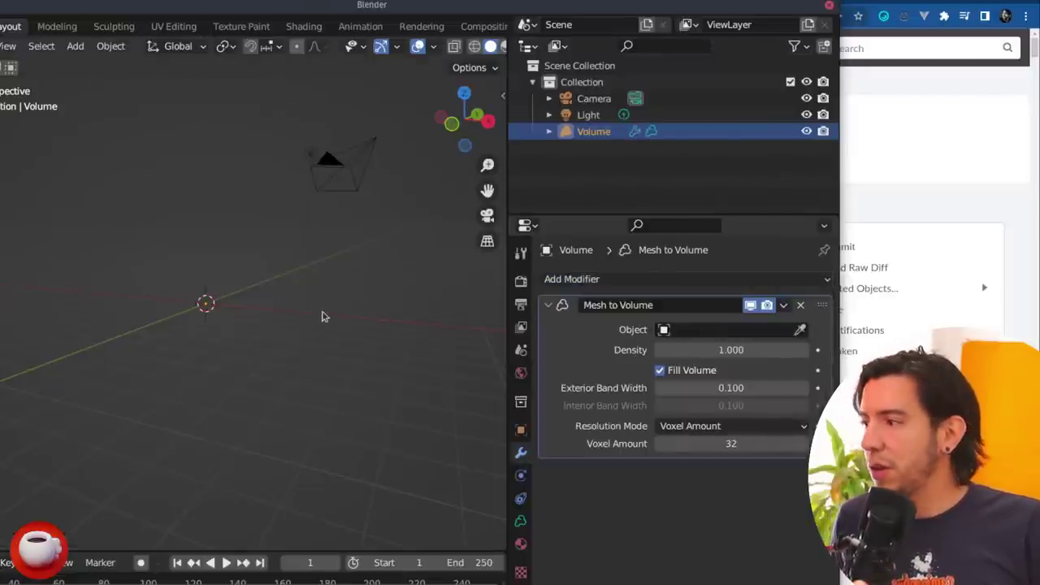
pyautogui.hotkey('shift', 'a')
pyautogui.moveTo(333, 234)
pyautogui.click(406, 385)
pyautogui.press('g')
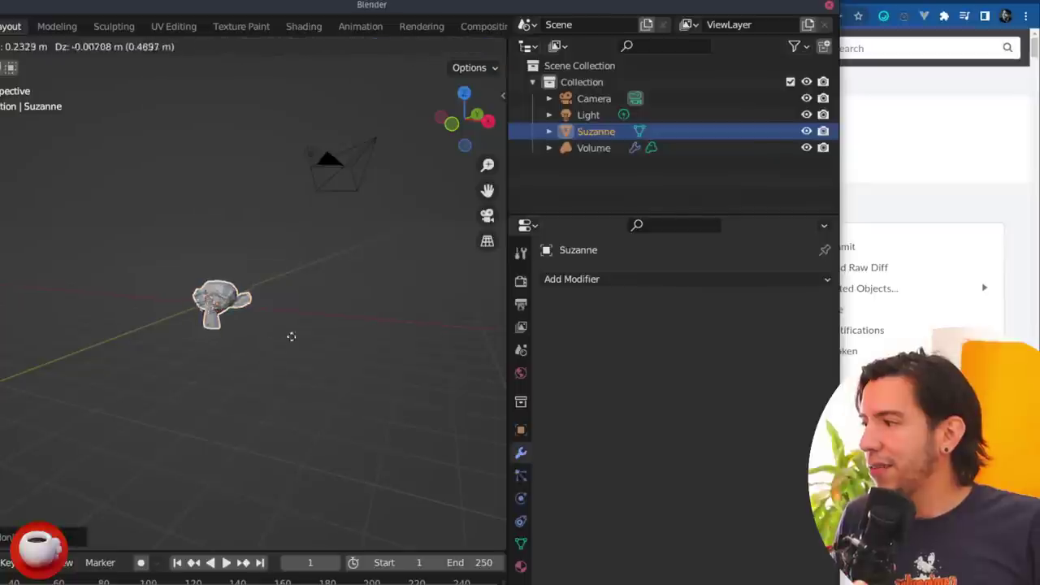
pyautogui.press('Escape')
pyautogui.click(645, 147)
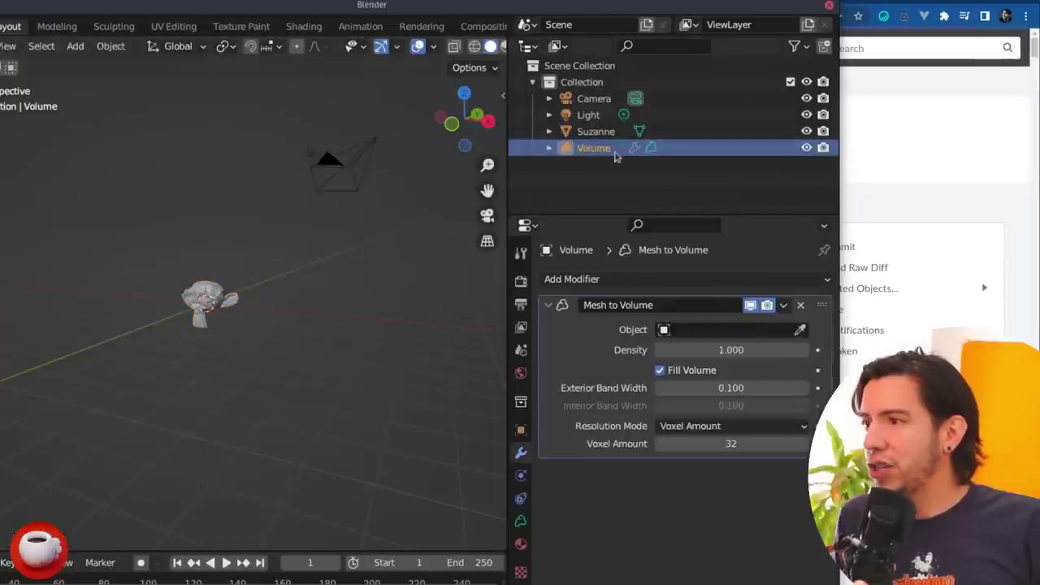
pyautogui.click(695, 330)
pyautogui.click(711, 388)
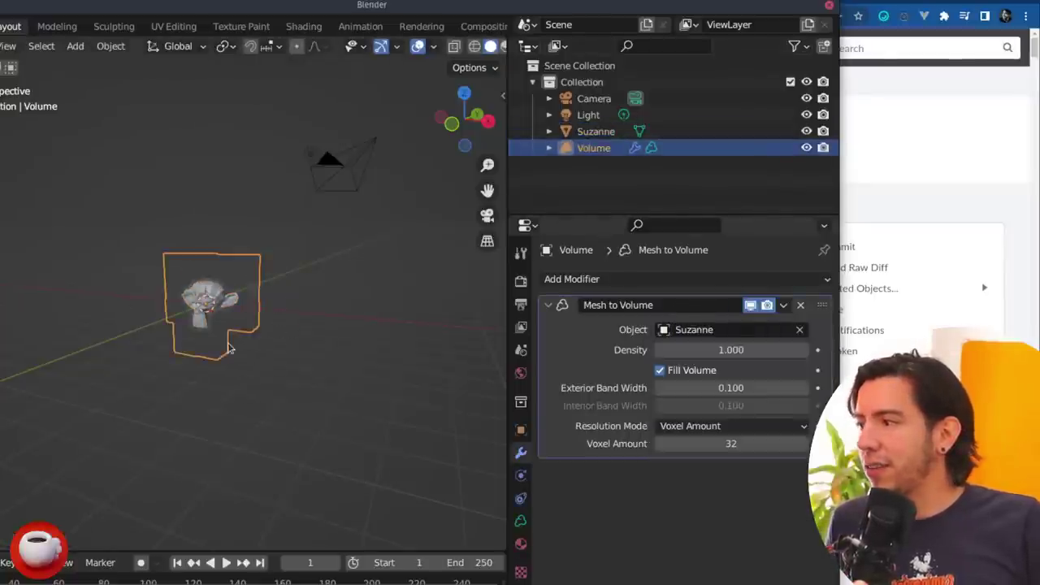
# Step: Hide Suzanne to inspect the volume cloud from another angle, then unhide it with Alt+H
pyautogui.press('KP_Decimal')
pyautogui.click(807, 131)
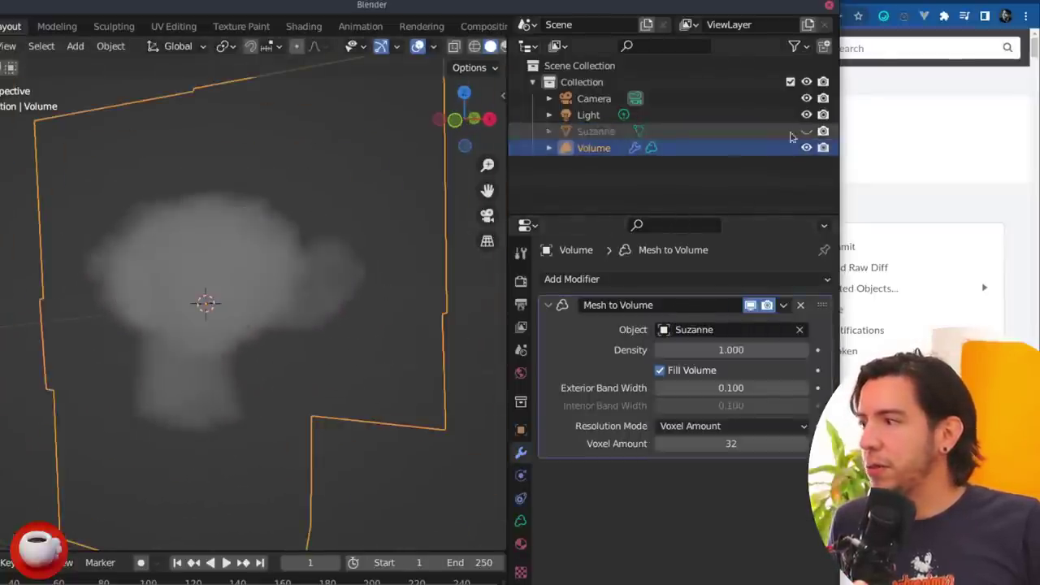
pyautogui.moveTo(243, 357); pyautogui.dragTo(324, 359)
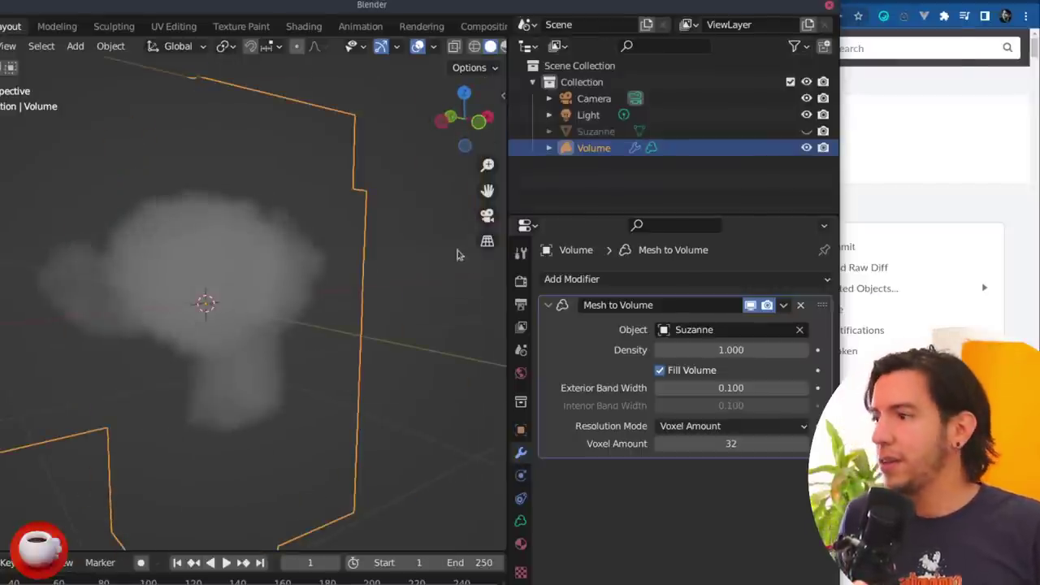
pyautogui.moveTo(468, 5); pyautogui.dragTo(605, 18)
pyautogui.scroll(-5, 555, 267)
pyautogui.hotkey('alt', 'h')
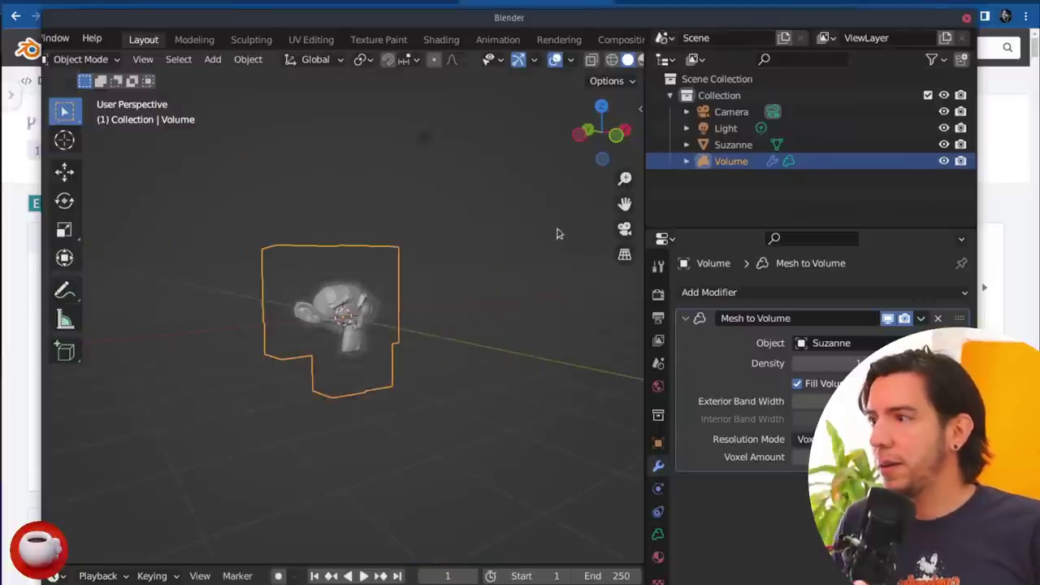
# Step: Delete the Volume object and create a new geometry node tree for Suzanne
pyautogui.press('x')
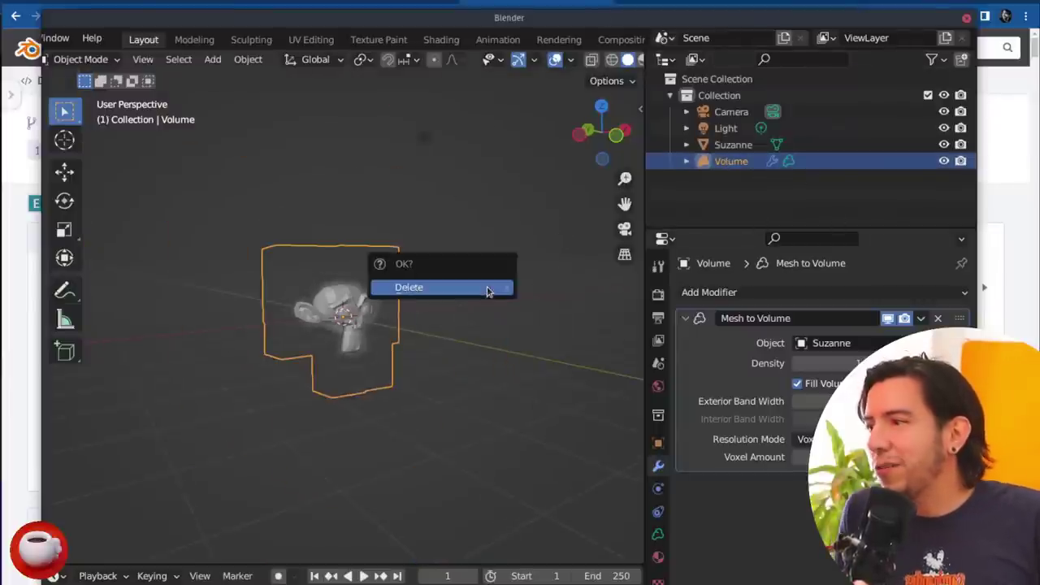
pyautogui.click(491, 289)
pyautogui.click(730, 148)
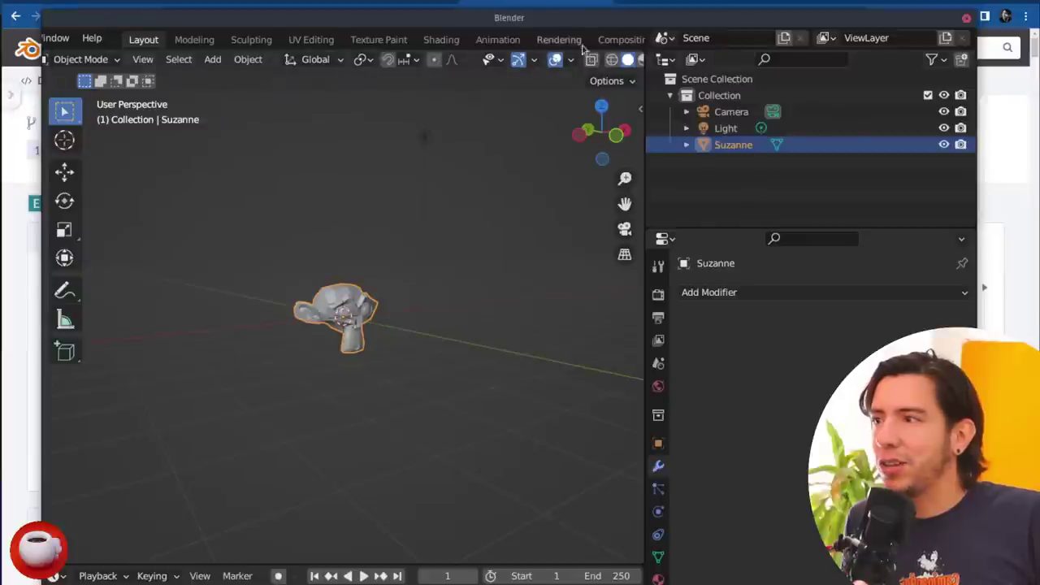
pyautogui.scroll(-3, 460, 42)
pyautogui.scroll(-1, 461, 47)
pyautogui.click(525, 40)
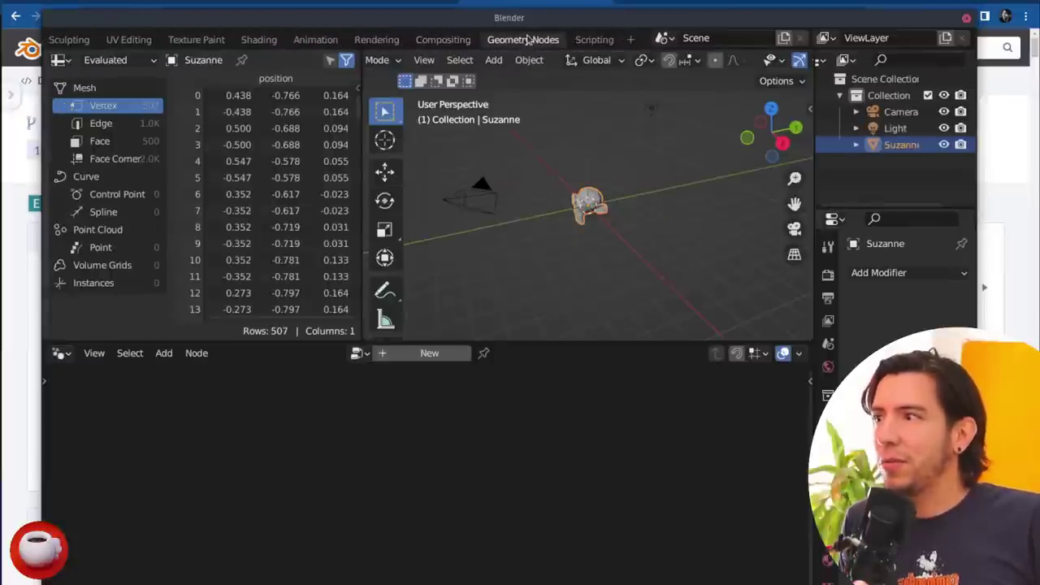
pyautogui.click(430, 354)
# Step: Insert a Mesh to Volume node into the Geometry link between input and output
pyautogui.moveTo(439, 342); pyautogui.dragTo(439, 288)
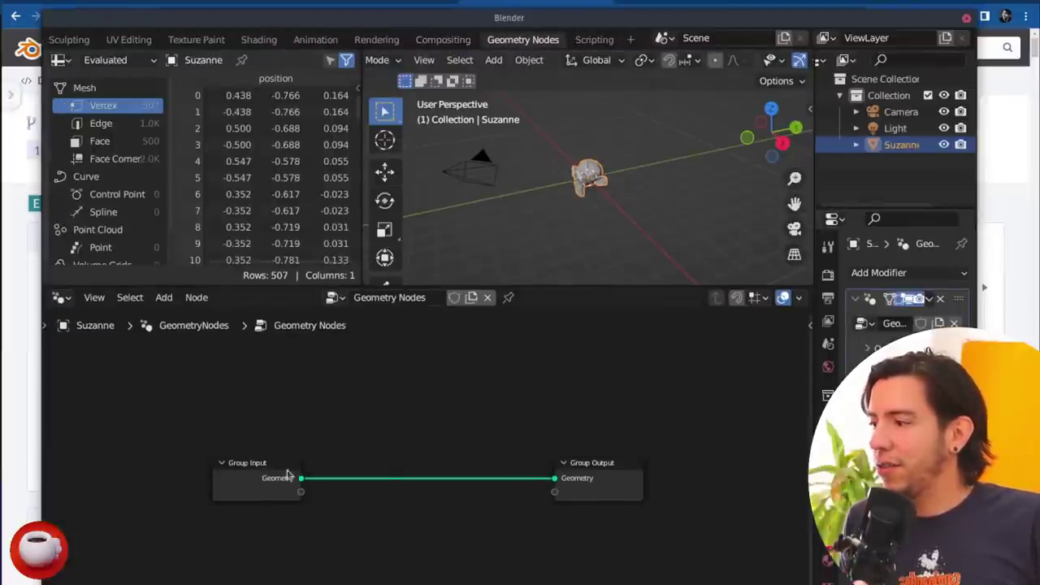
pyautogui.hotkey('shift', 'a')
pyautogui.moveTo(341, 418)
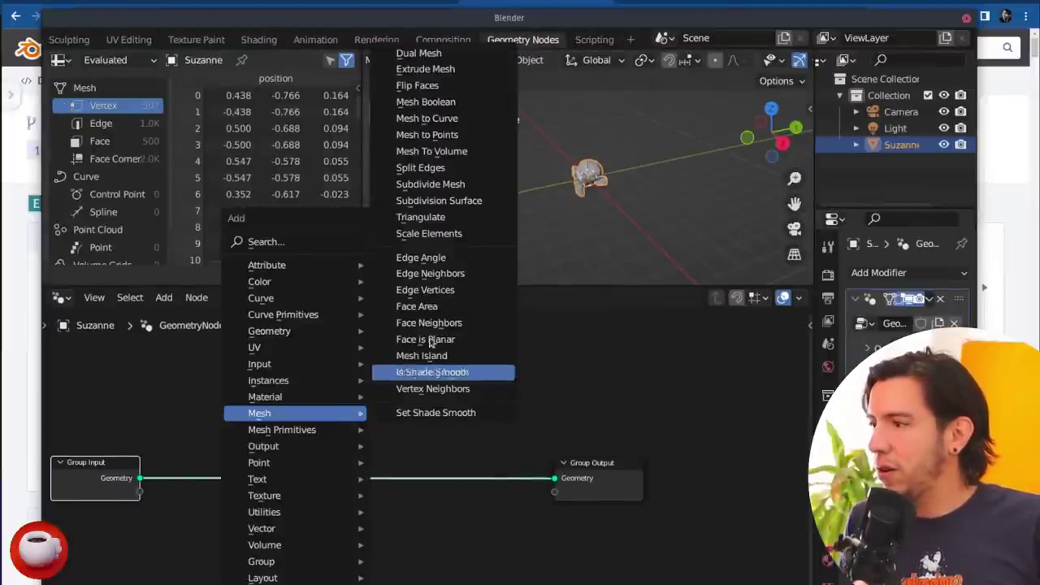
pyautogui.click(431, 151)
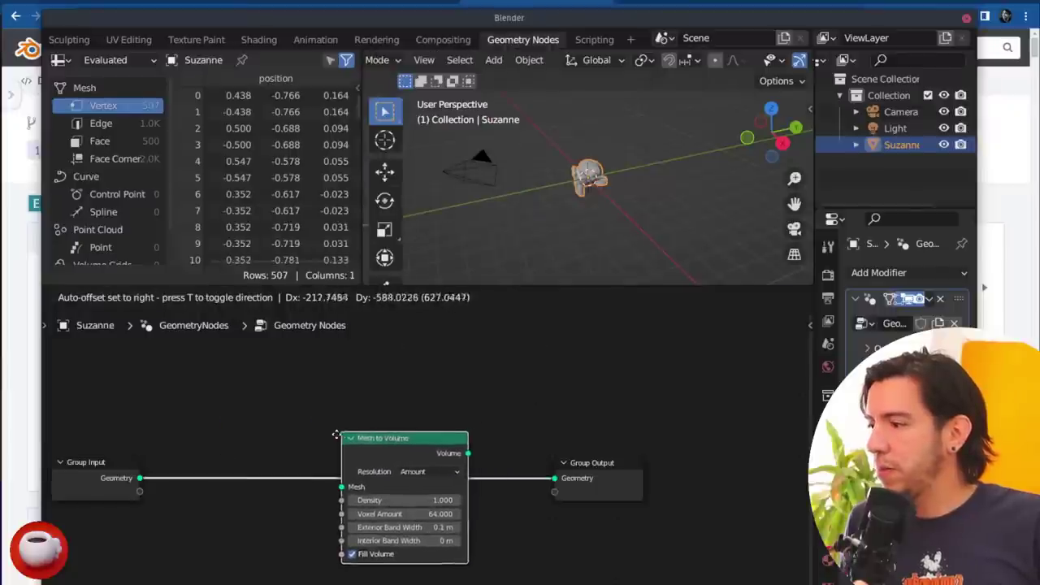
pyautogui.click(327, 438)
# Step: Bring the Group Output node into view and turn Fill Volume off
pyautogui.scroll(4, 657, 228)
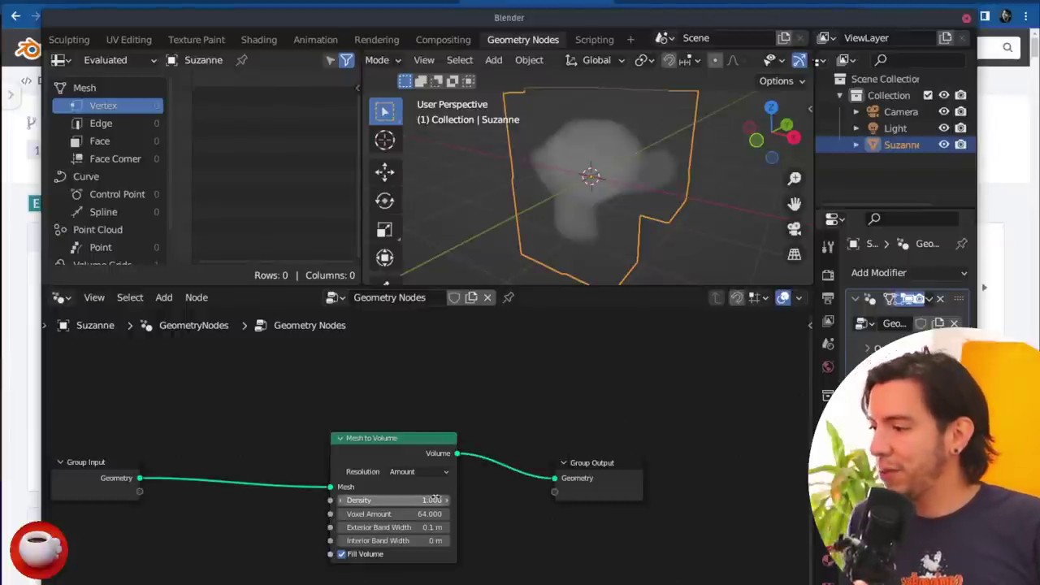
pyautogui.moveTo(435, 499); pyautogui.dragTo(559, 485)
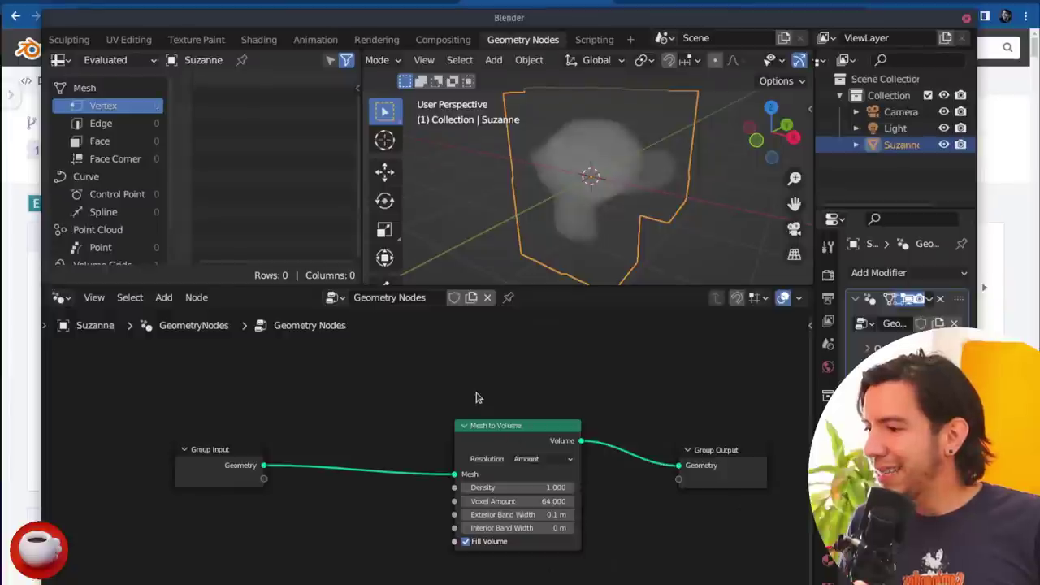
pyautogui.scroll(3, 496, 441)
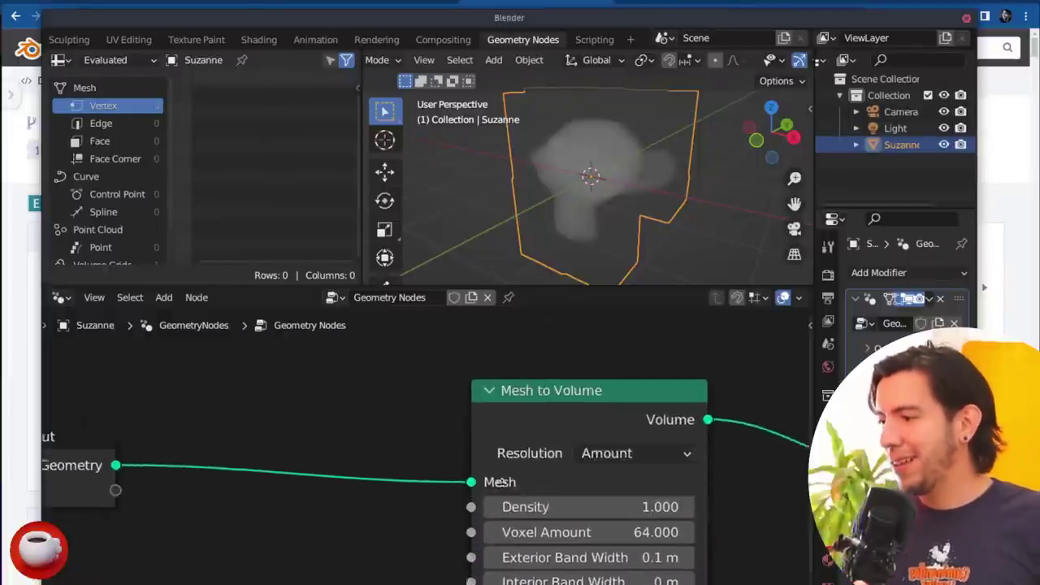
pyautogui.scroll(-1, 502, 481)
pyautogui.moveTo(501, 481); pyautogui.dragTo(398, 448)
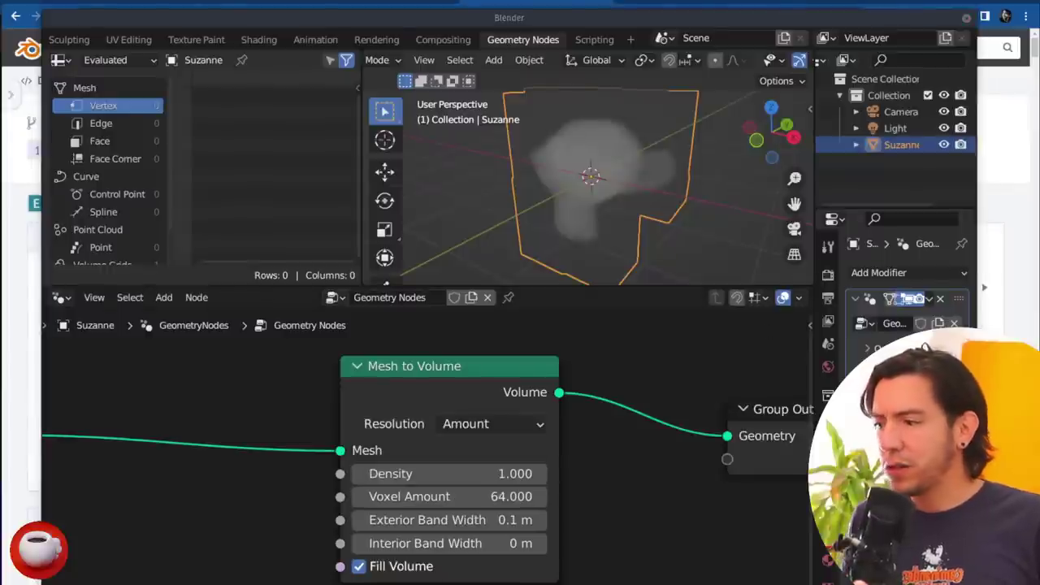
pyautogui.click(419, 575)
# Step: Toggle the Mesh to Volume node's Fill Volume on and off to compare filled and hollow results
pyautogui.click(419, 574)
pyautogui.click(419, 575)
pyautogui.click(419, 575)
pyautogui.click(420, 574)
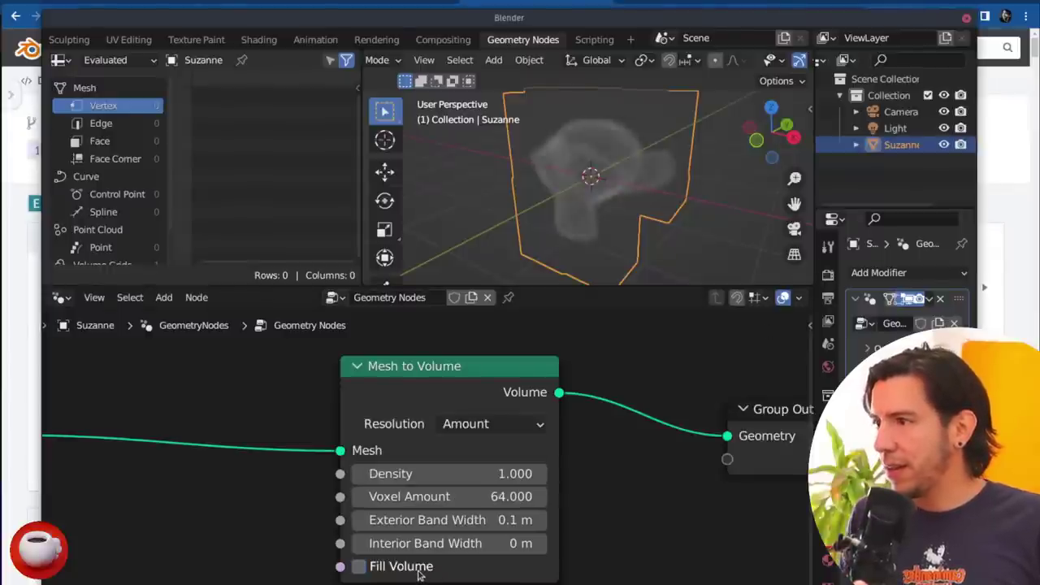
pyautogui.scroll(-1, 420, 573)
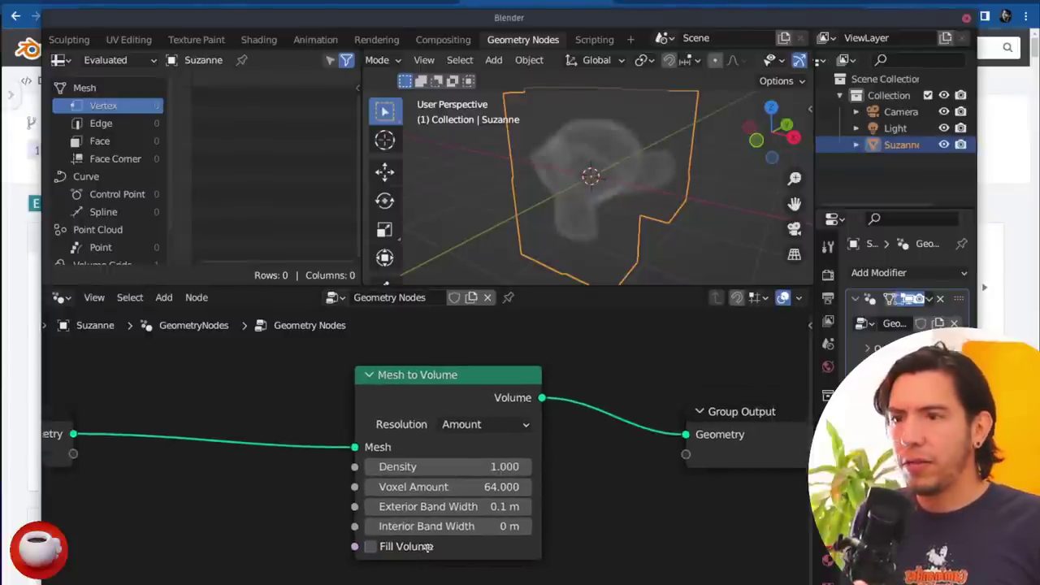
pyautogui.scroll(-1, 421, 537)
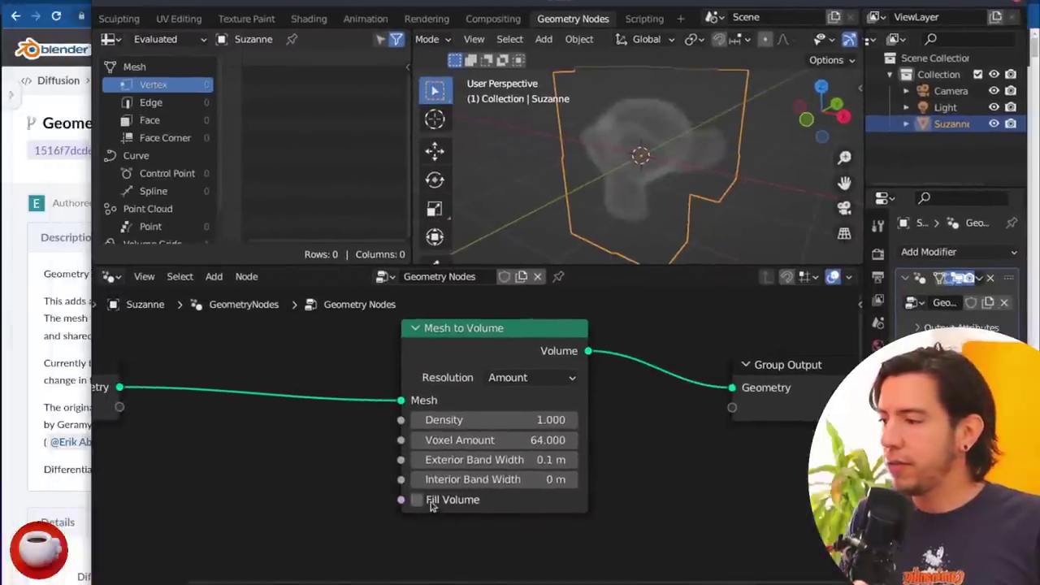
pyautogui.click(432, 504)
pyautogui.click(431, 504)
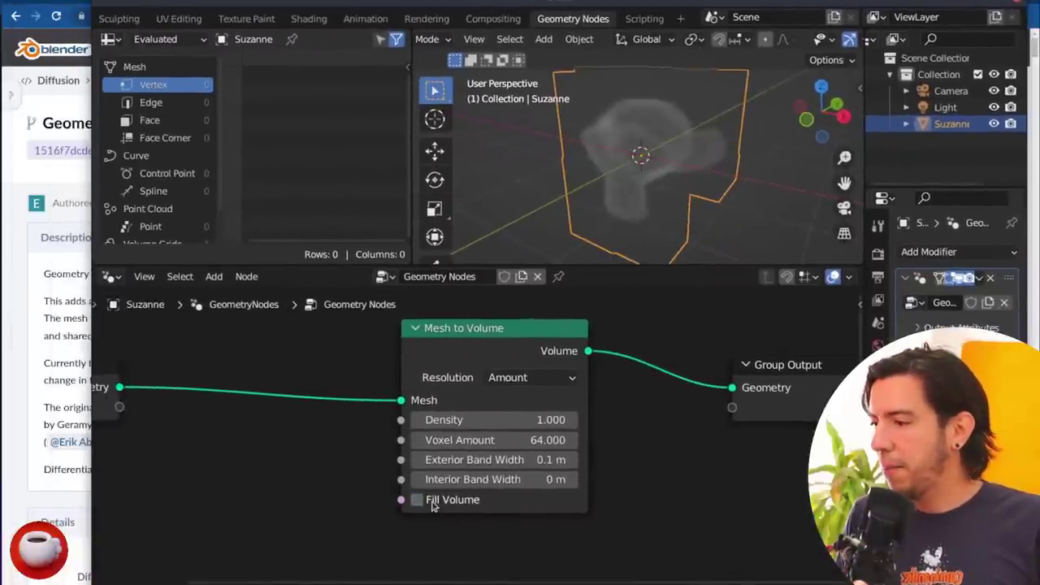
pyautogui.click(431, 504)
# Step: With Fill Volume off, adjust Interior Band Width to about 0.11 m for a thin shell
pyautogui.moveTo(480, 479); pyautogui.dragTo(465, 516)
pyautogui.click(464, 502)
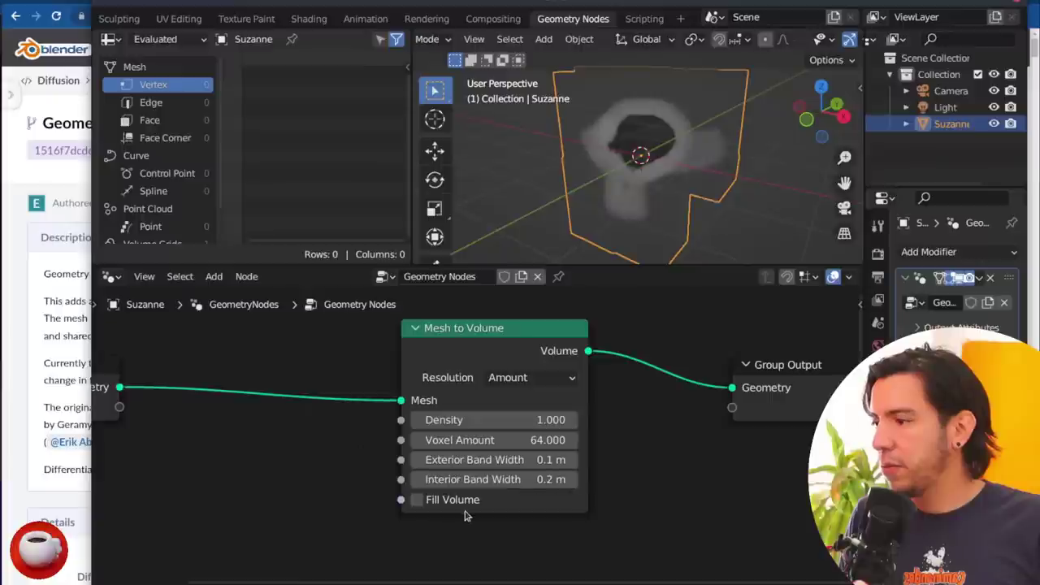
pyautogui.click(464, 501)
pyautogui.click(464, 501)
pyautogui.moveTo(512, 479)
pyautogui.mouseDown()
pyautogui.moveTo(500, 479)
pyautogui.moveTo(517, 481)
pyautogui.mouseUp()
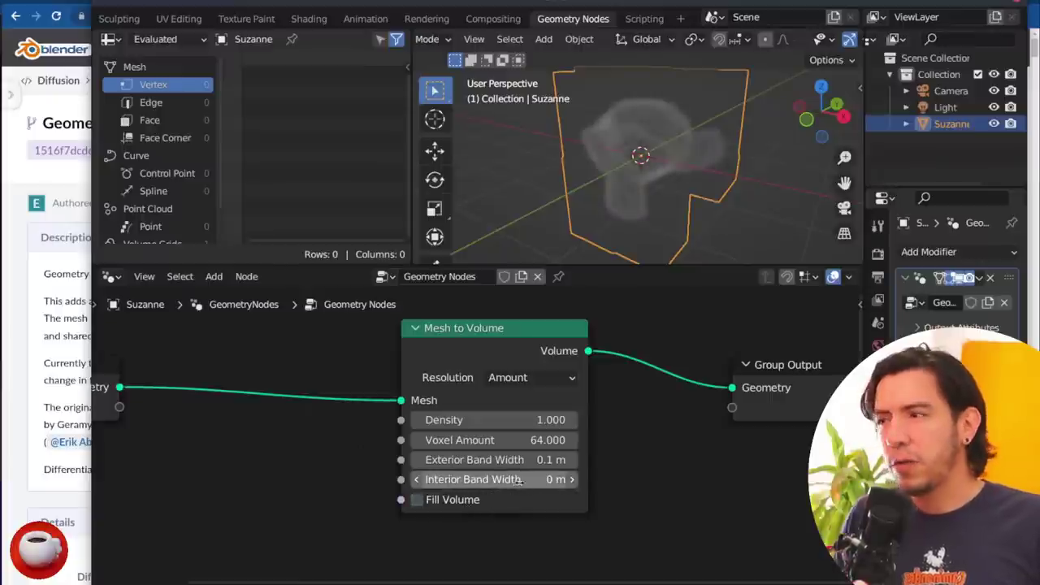
pyautogui.click(524, 482)
pyautogui.press('Return')
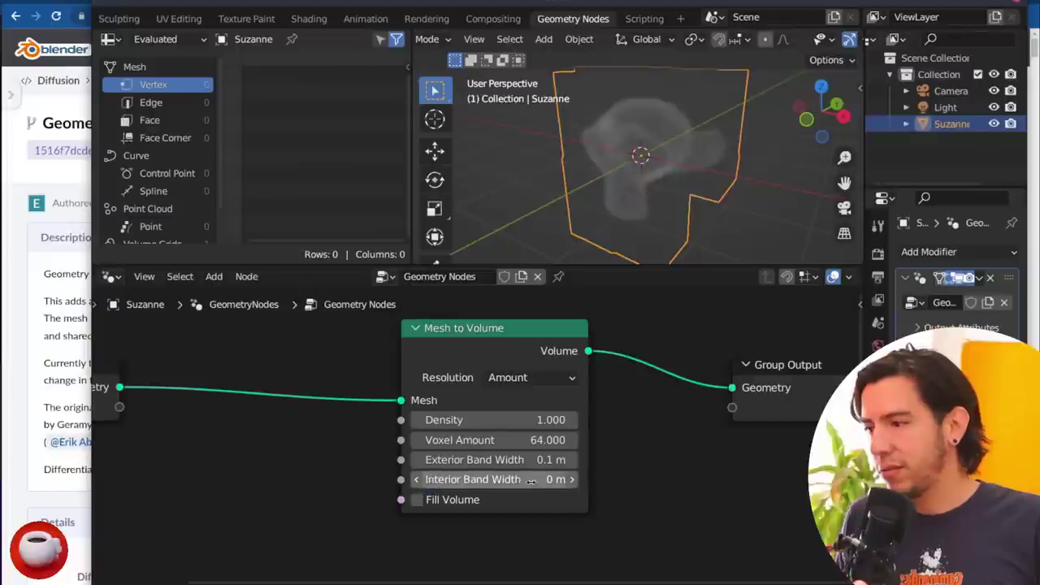
pyautogui.moveTo(560, 479); pyautogui.dragTo(498, 479)
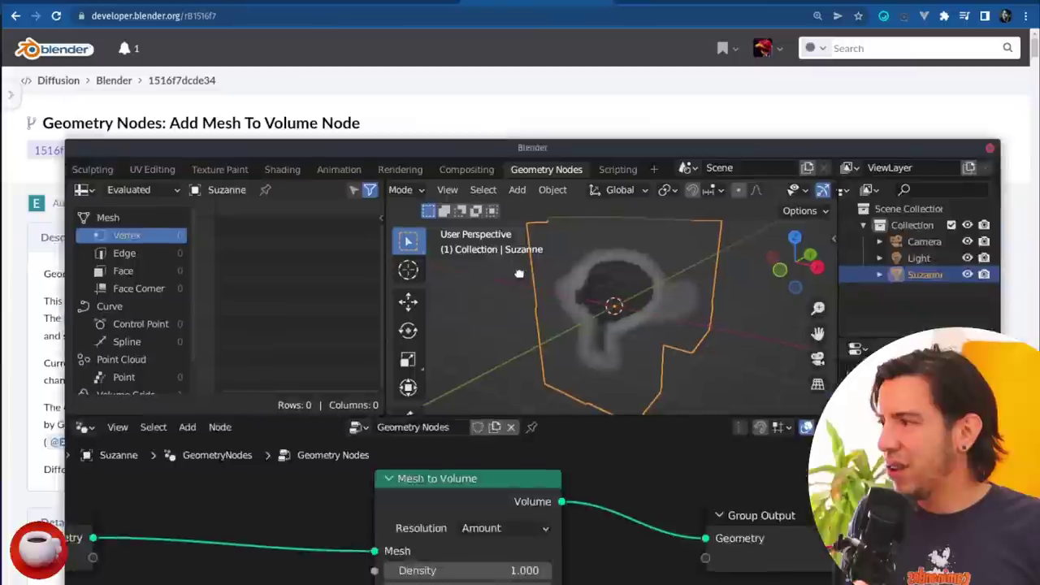
# Step: Hide Blender, read the Add Mesh To Volume Node commit page, and open a new tab
pyautogui.press('super+h')
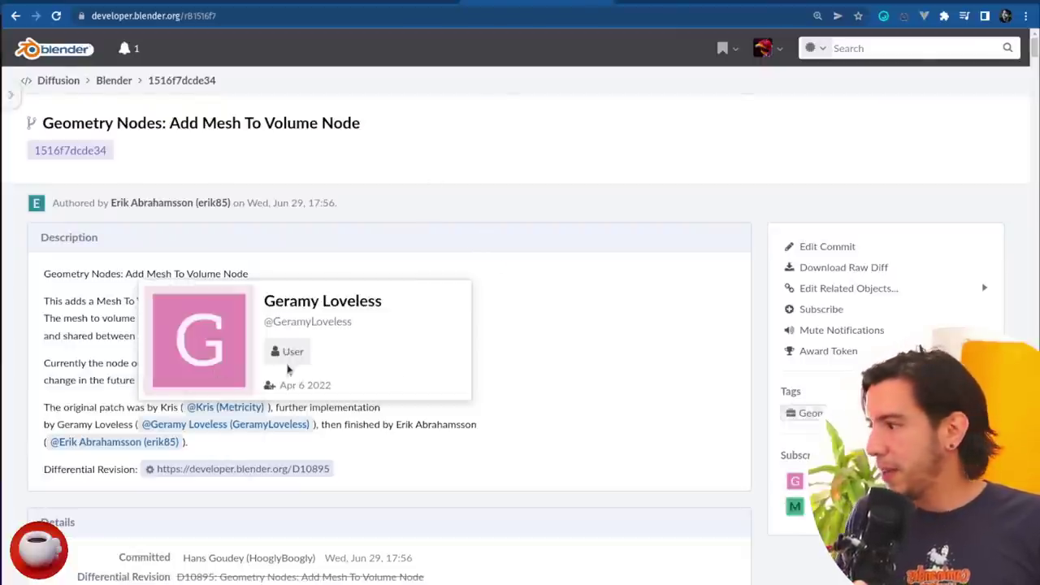
pyautogui.scroll(-1, 704, 390)
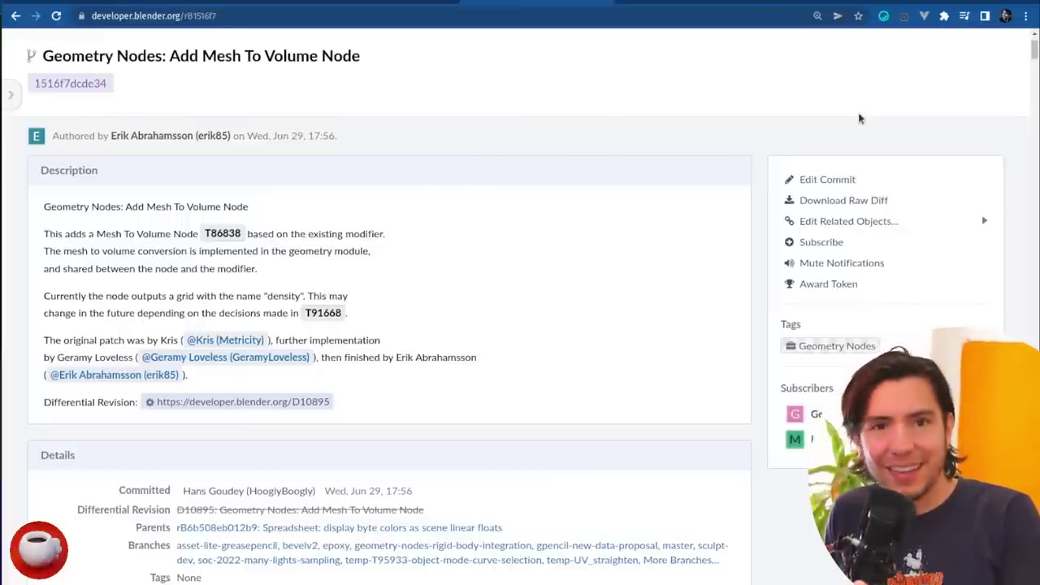
pyautogui.hotkey('ctrl', 't')
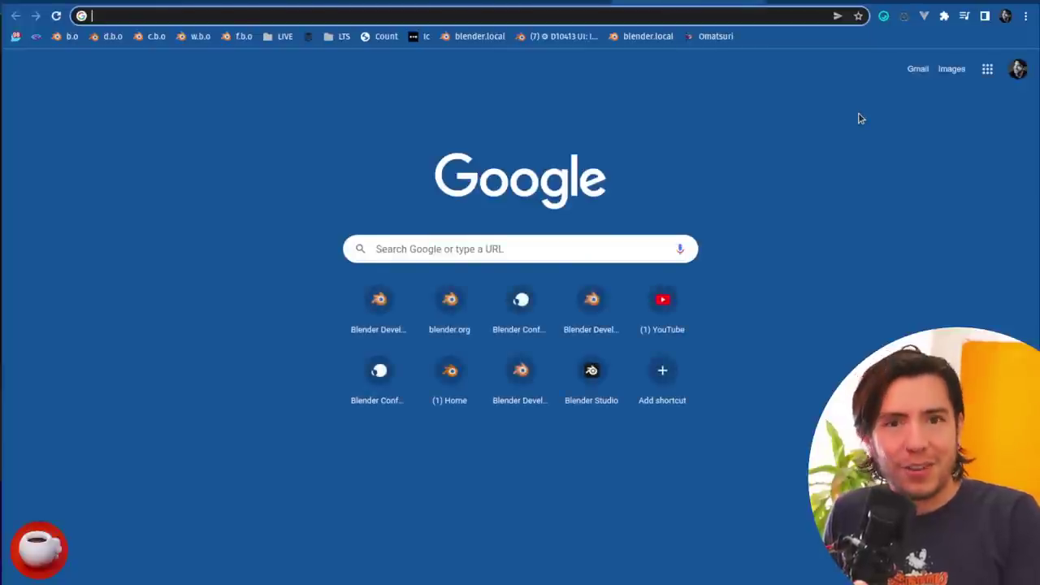
# Step: Read the UV Unwrap and Pack Islands Nodes commit at 175% zoom, then open the UV-unwrapping tweet
pyautogui.write('developer.blender.org/rB4593fb')
pyautogui.press('Return')
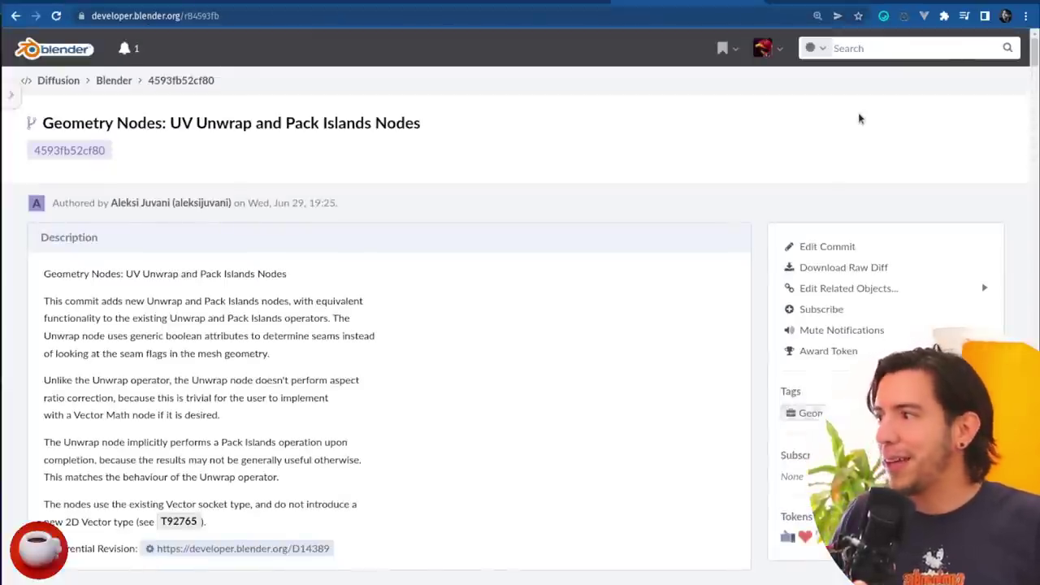
pyautogui.hotkey('ctrl', '+')
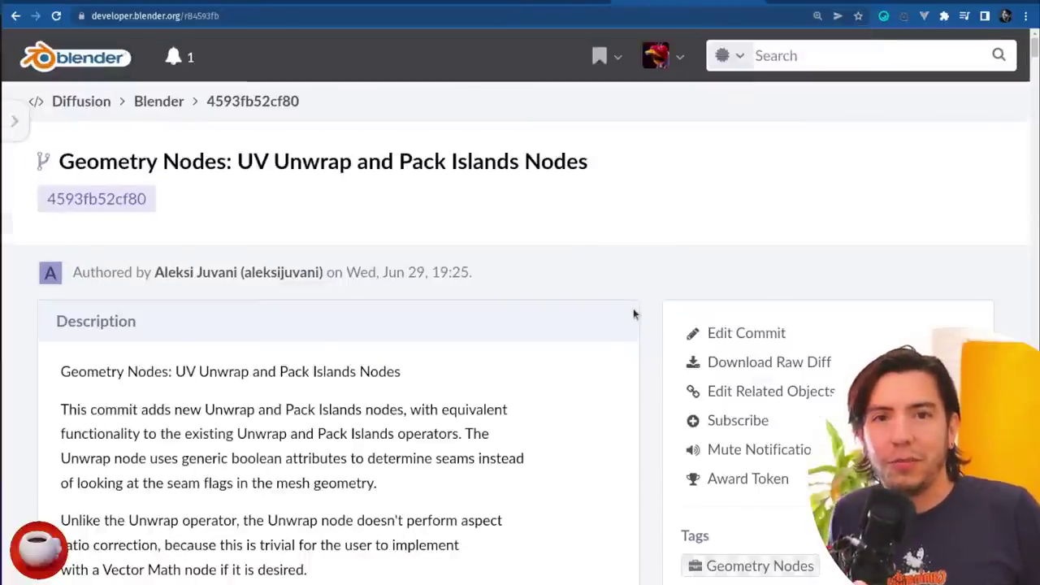
pyautogui.scroll(-1, 634, 313)
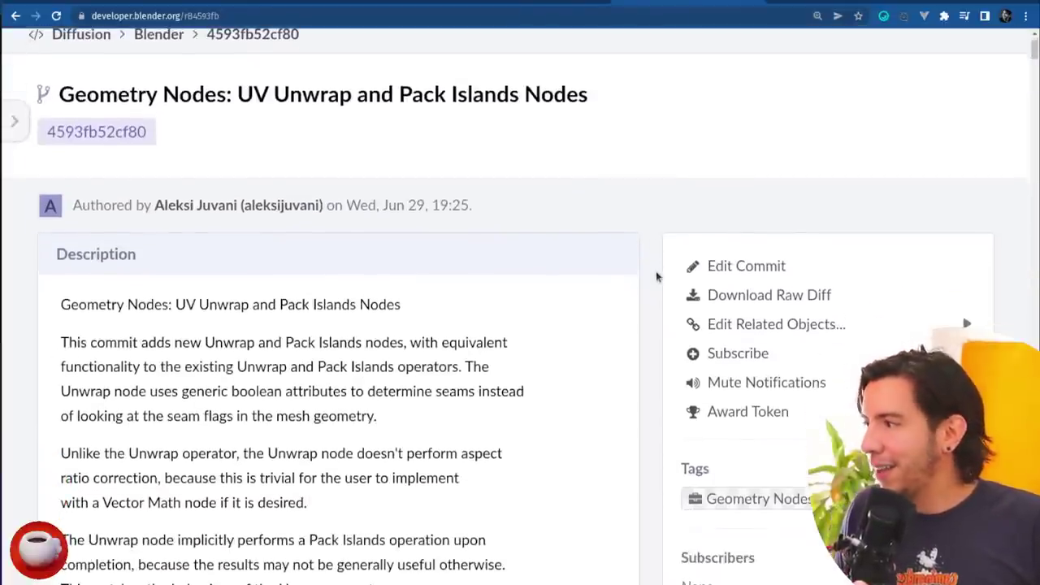
pyautogui.scroll(-2, 658, 278)
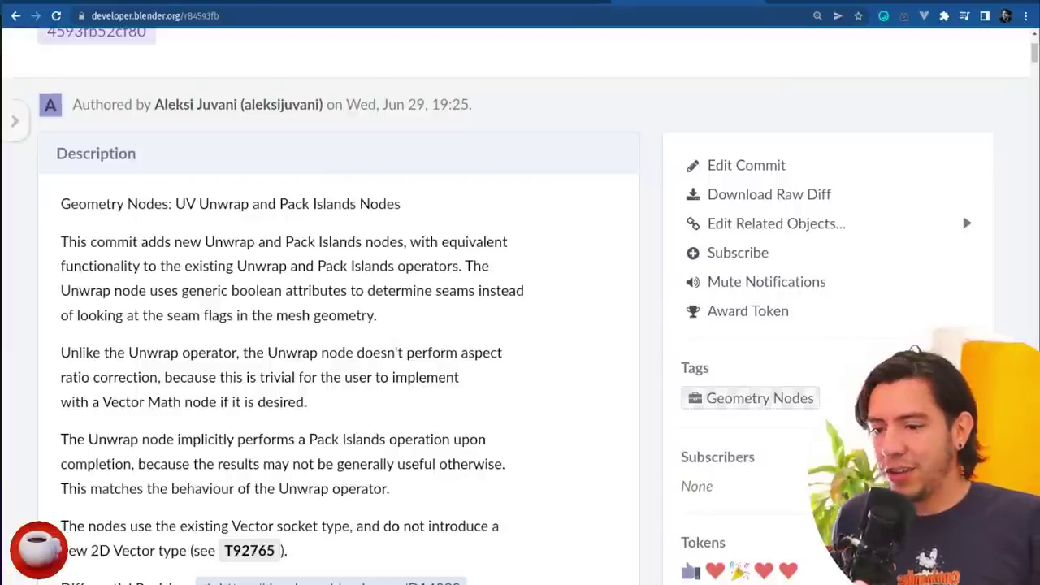
pyautogui.scroll(2, 534, 225)
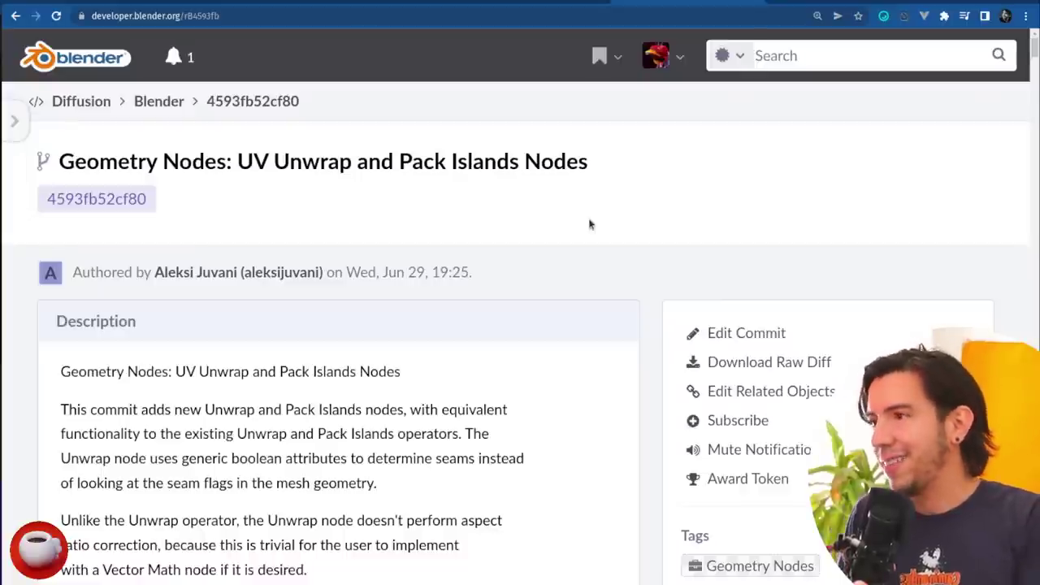
pyautogui.hotkey('ctrl', 't')
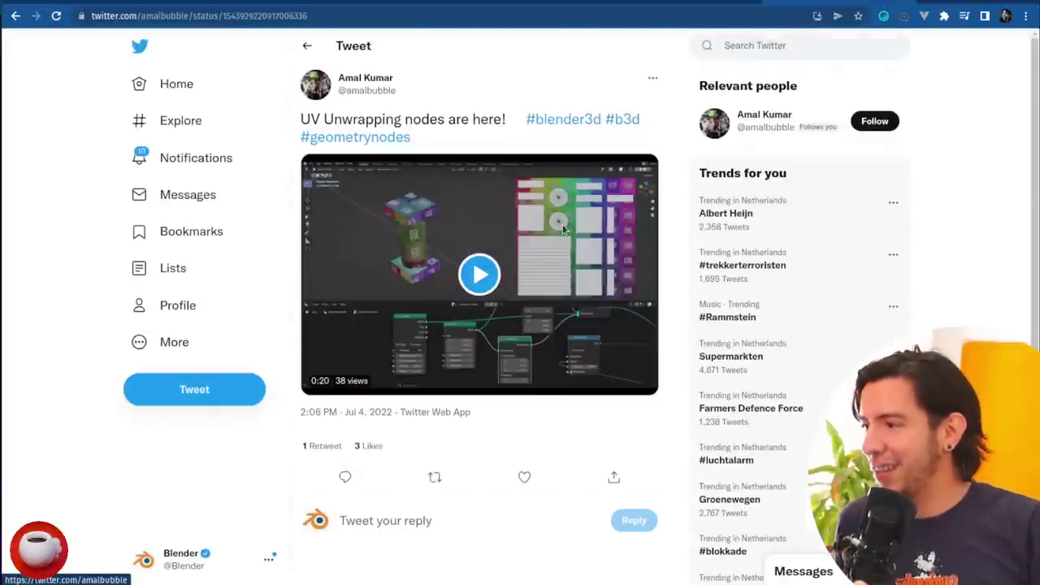
# Step: Zoom the tweet page in and play the UV Unwrapping nodes video
pyautogui.hotkey('ctrl', '+')
pyautogui.hotkey('ctrl', '+')
pyautogui.hotkey('ctrl', '+')
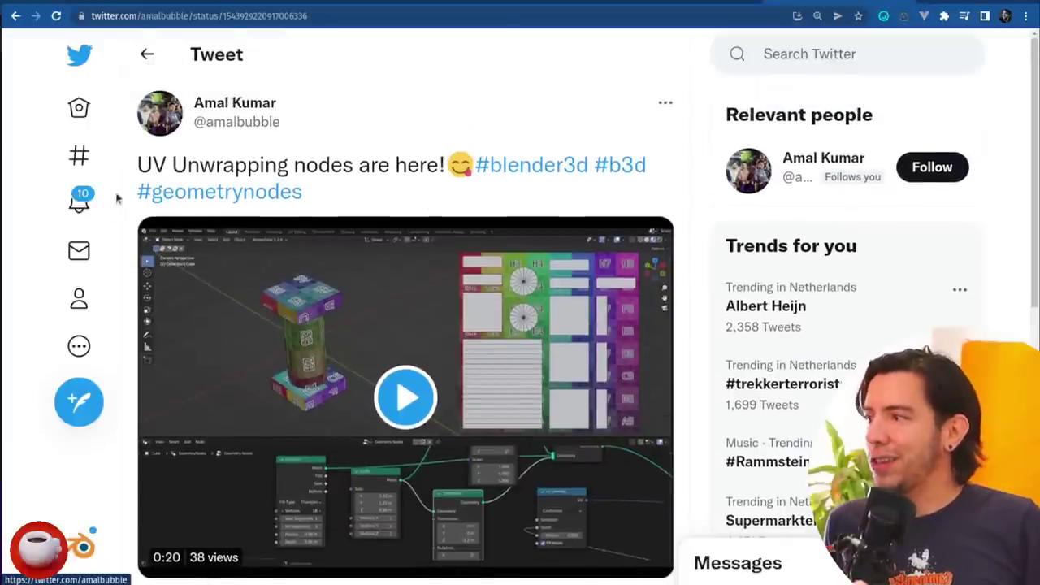
pyautogui.click(403, 404)
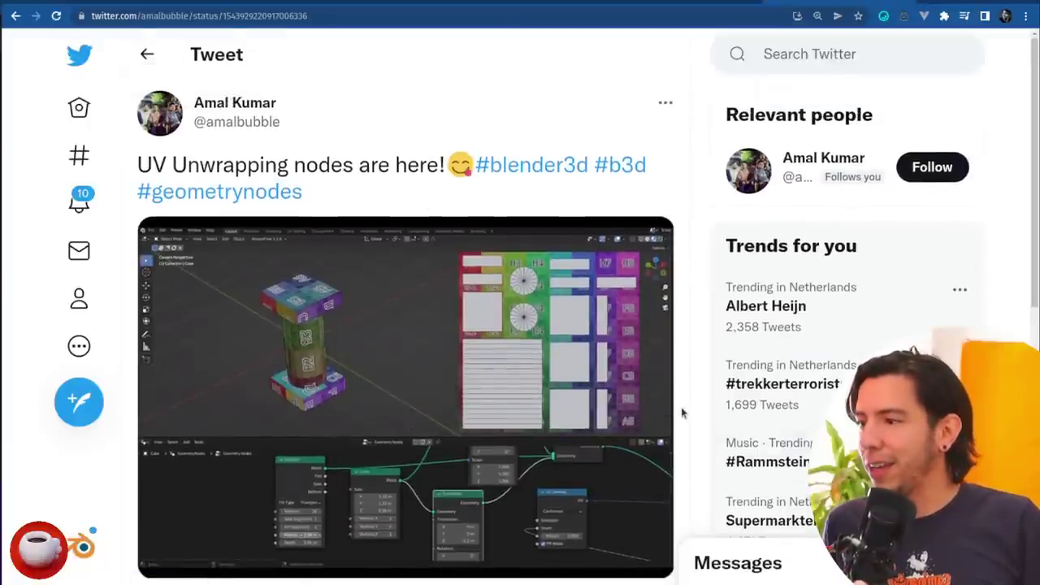
pyautogui.hotkey('ctrl', '+')
pyautogui.hotkey('ctrl', '+')
pyautogui.hotkey('ctrl', '+')
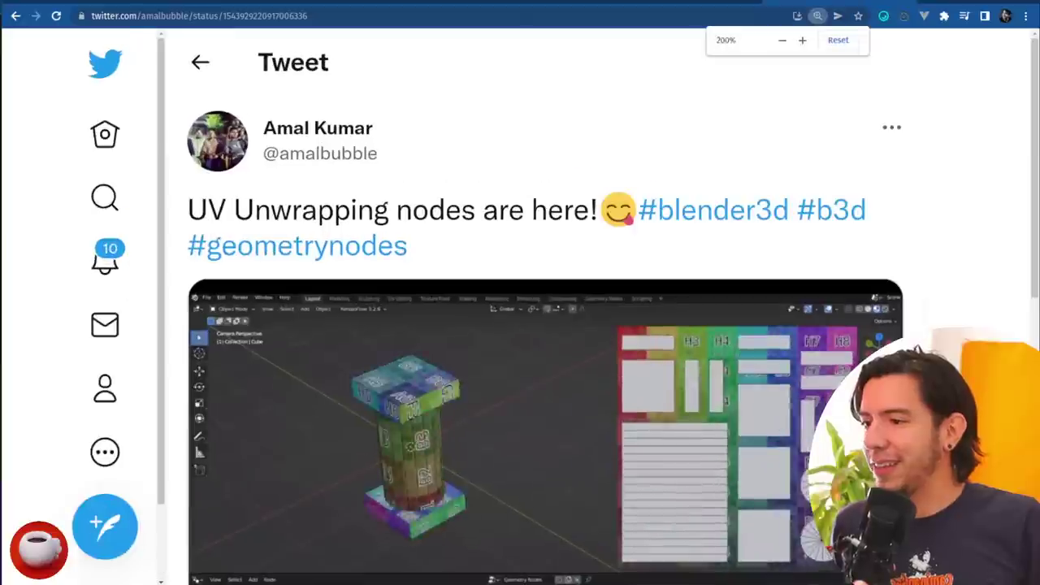
pyautogui.scroll(-2, 689, 521)
pyautogui.scroll(-1, 603, 309)
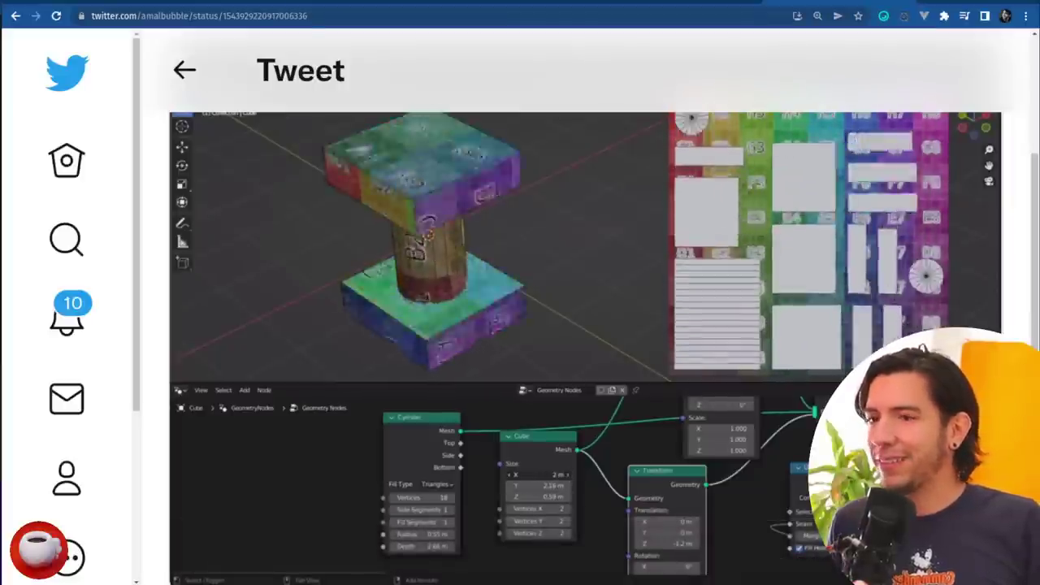
pyautogui.scroll(1, 585, 341)
pyautogui.scroll(1, 585, 341)
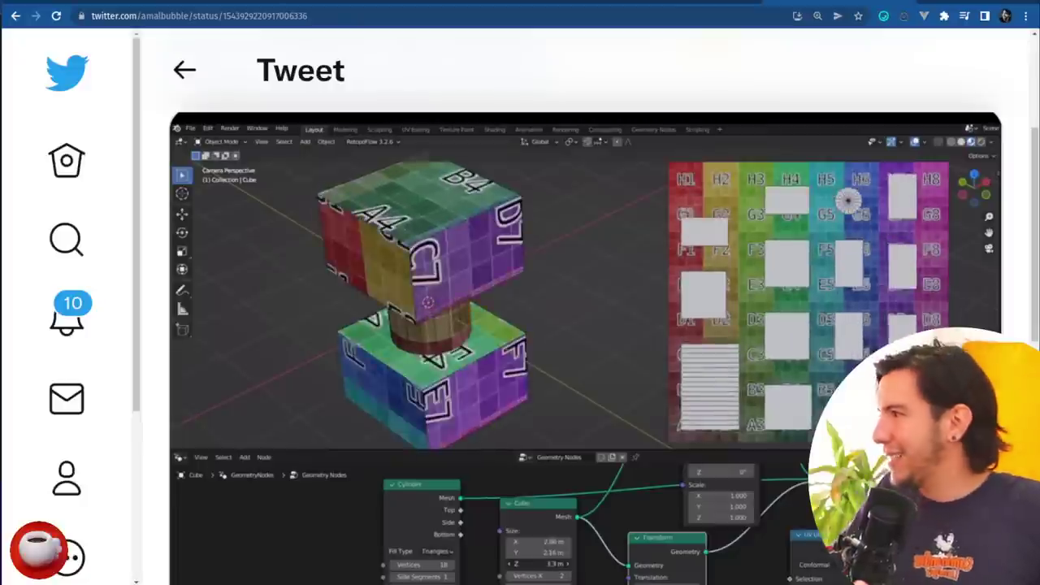
# Step: Check the live chat, reset the page zoom, and return to the UV Unwrap commit tab
pyautogui.hotkey('alt', 'Tab')
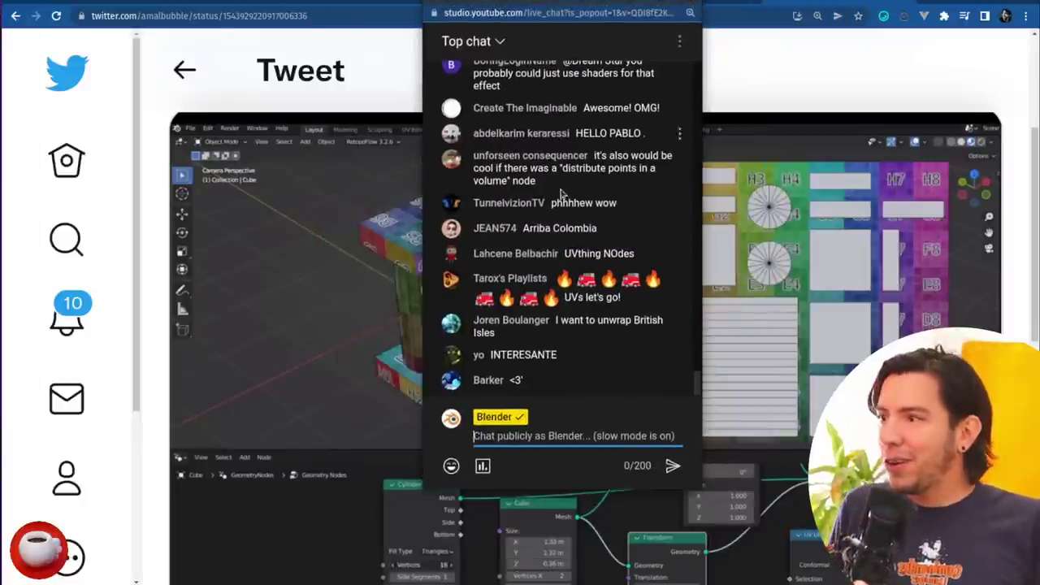
pyautogui.scroll(3, 603, 104)
pyautogui.scroll(-3, 603, 104)
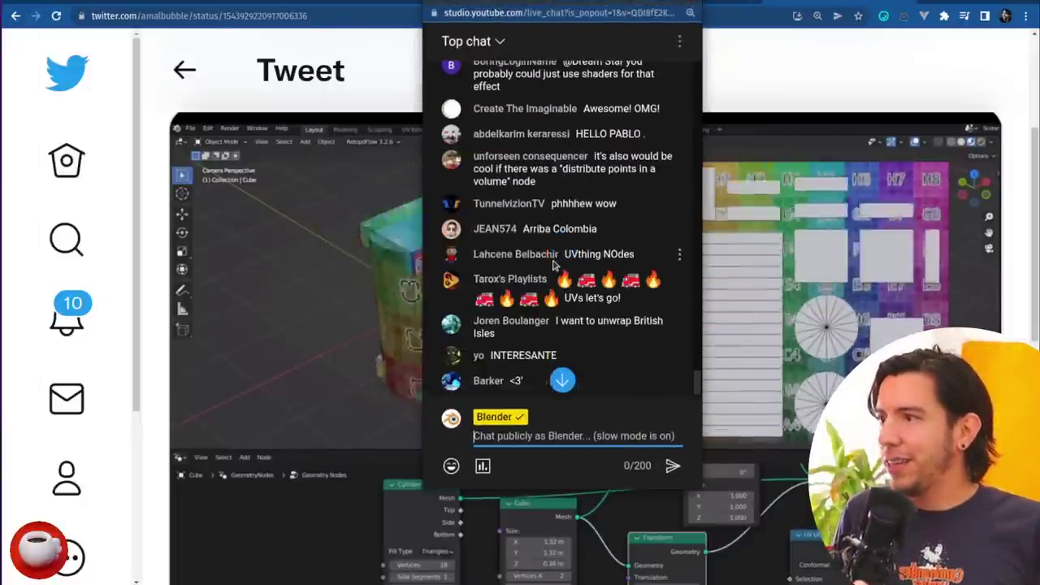
pyautogui.hotkey('alt', 'Tab')
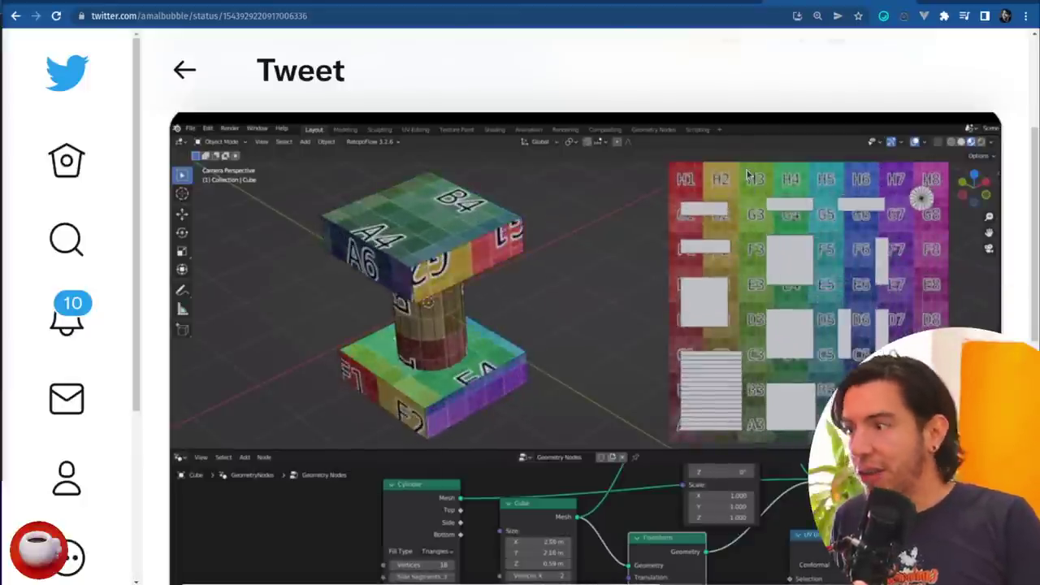
pyautogui.hotkey('ctrl', '0')
pyautogui.hotkey('ctrl', '+')
pyautogui.hotkey('ctrl', '+')
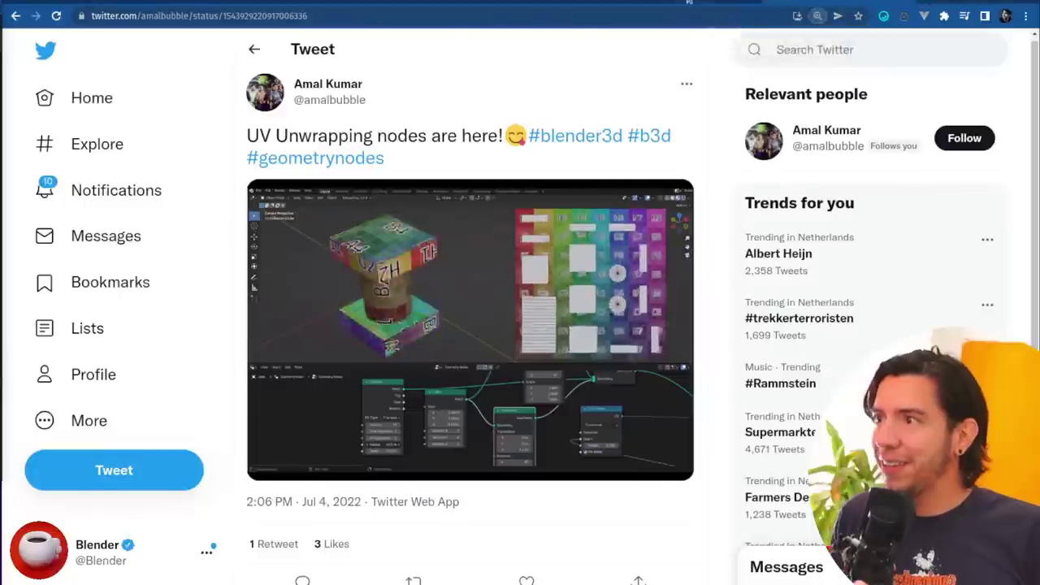
pyautogui.hotkey('ctrl', 'Tab')
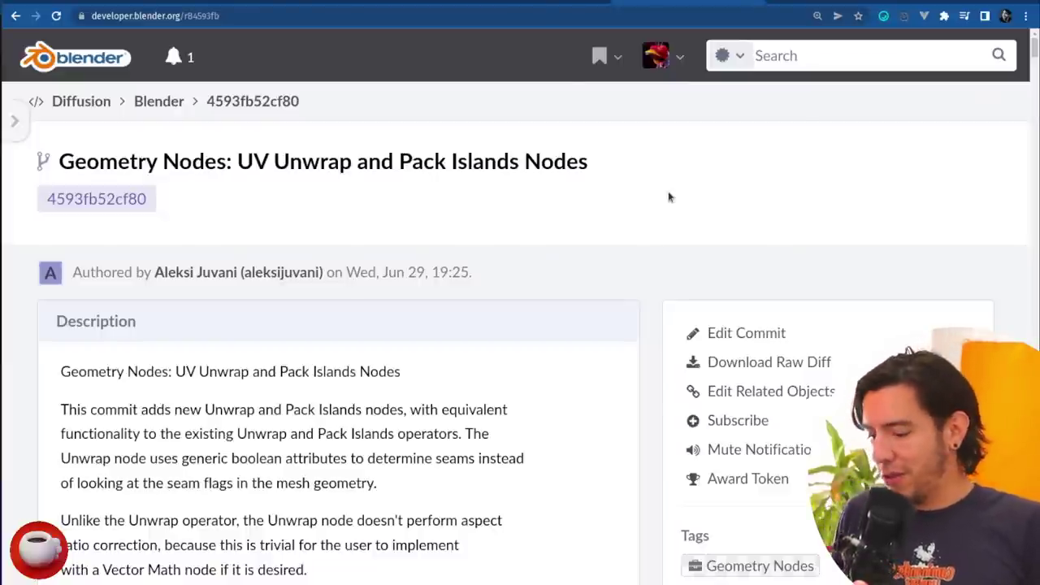
# Step: Open the UV: Improve UV Straighten operator commit from its pasted URL in a new tab
pyautogui.hotkey('ctrl', 't')
pyautogui.write('https://developer.blender.org/rB9dd27a')
pyautogui.press('Return')
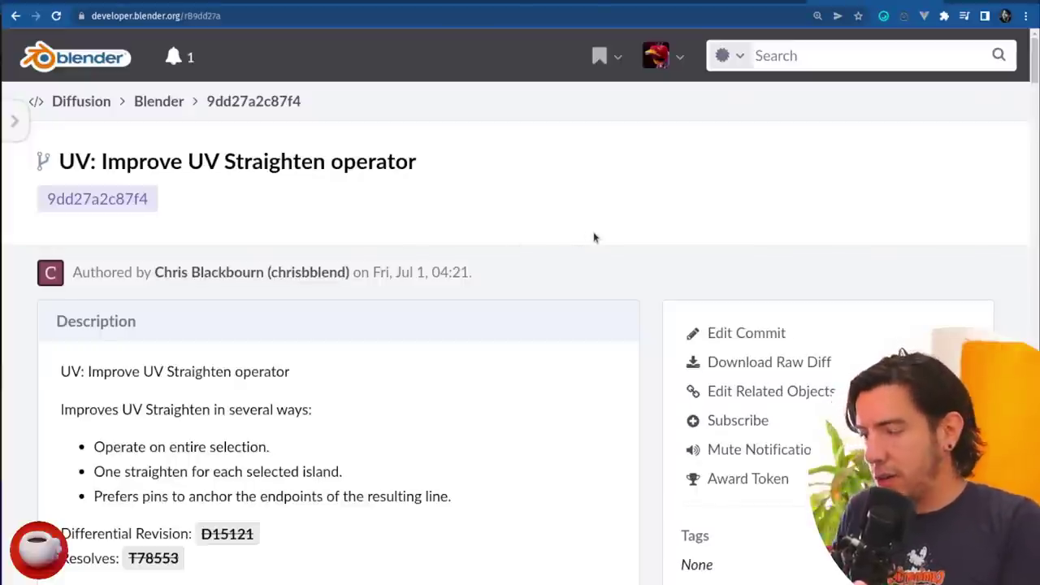
# Step: Load fund.blender.org in another new tab via the 'fu' address suggestion
pyautogui.hotkey('ctrl', 't')
pyautogui.write('fun')
pyautogui.press('Return')
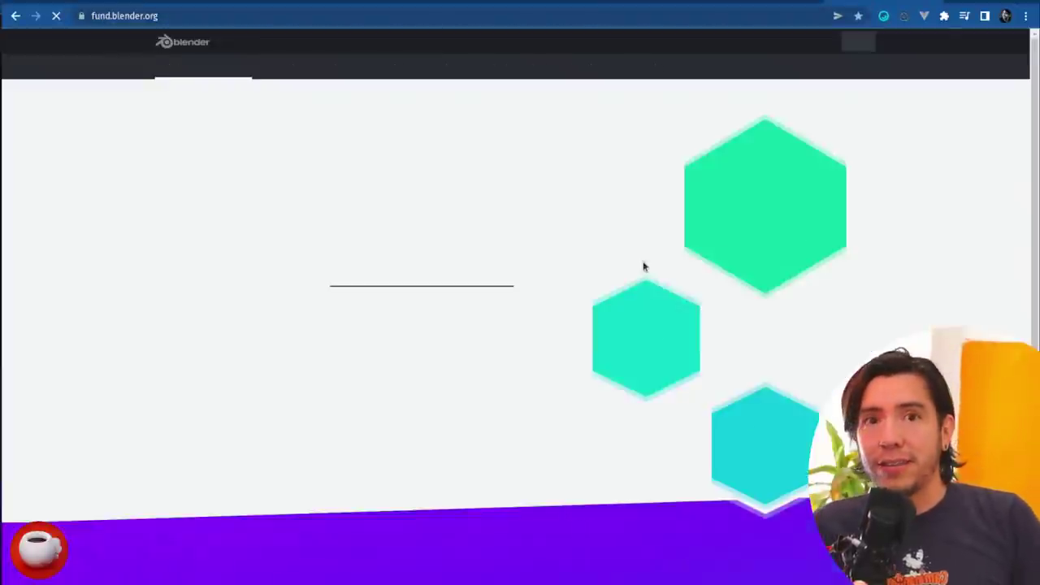
# Step: Open the Development Fund Grants page and scroll to the Current Grants list
pyautogui.click(338, 71)
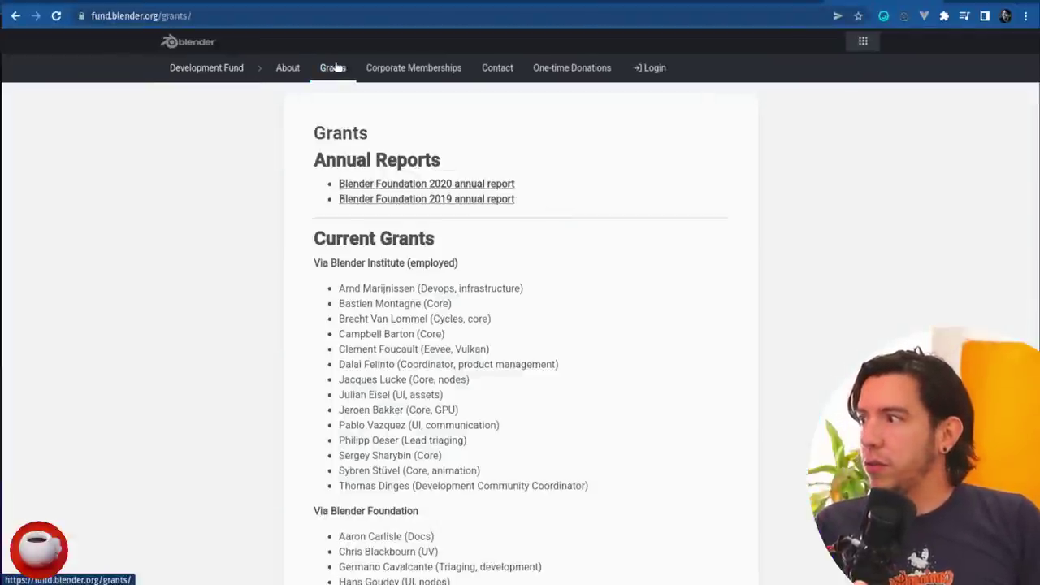
pyautogui.scroll(-3, 481, 459)
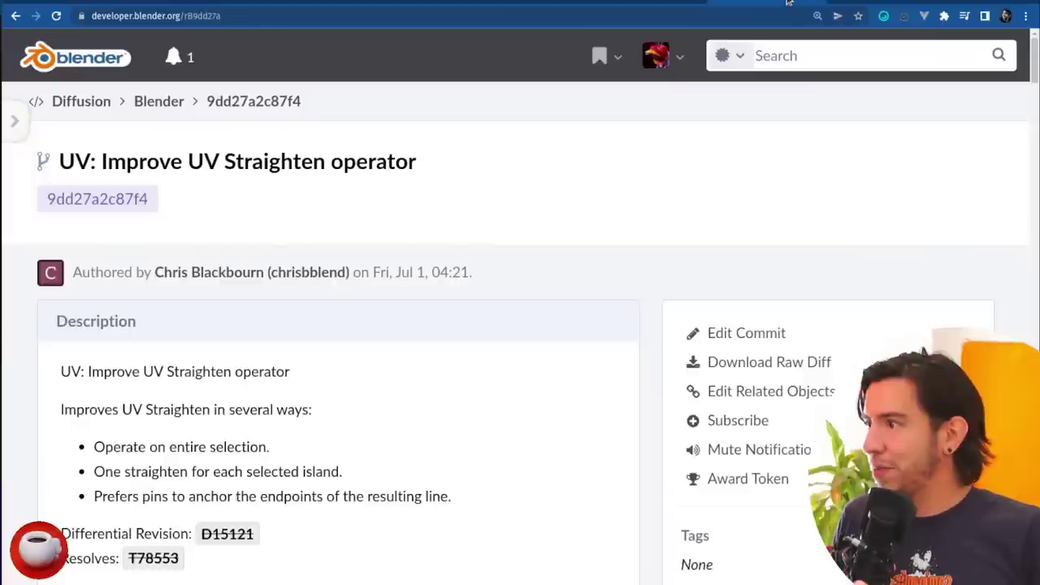
# Step: Read the UV Straighten commit and highlight its 'Operate on entire selection' bullet
pyautogui.scroll(-2, 975, 203)
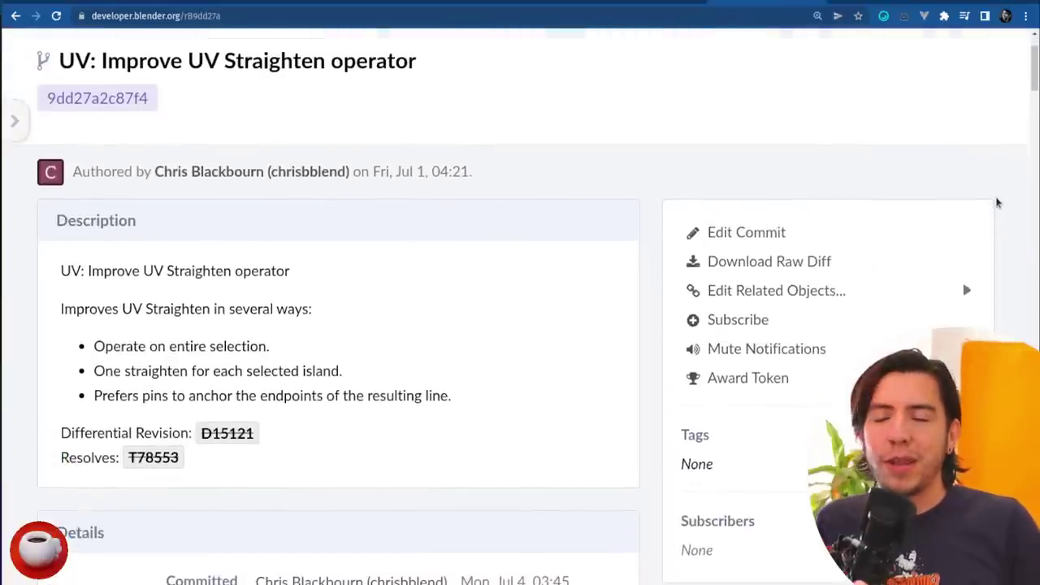
pyautogui.scroll(1, 998, 203)
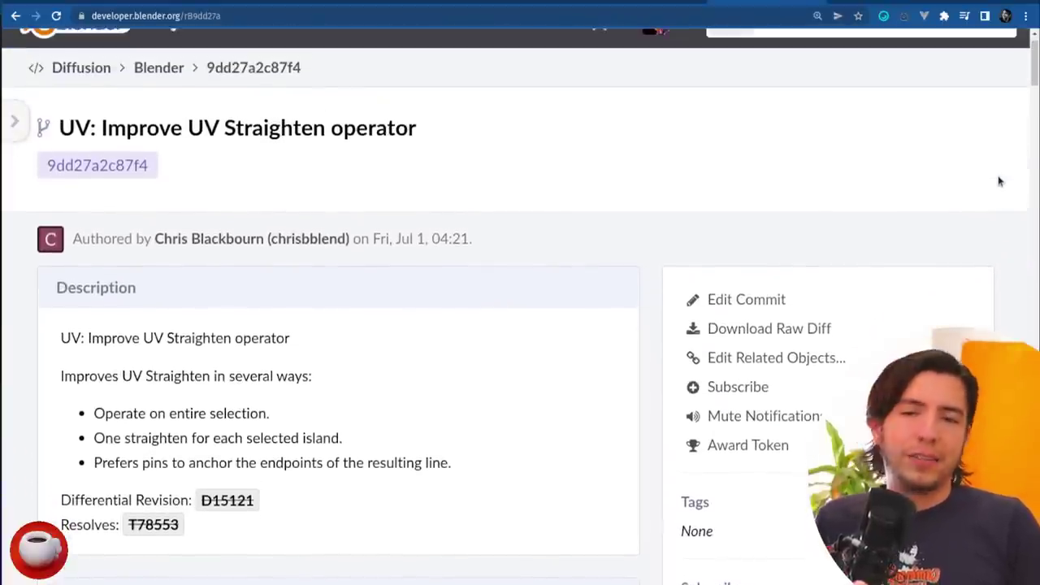
pyautogui.scroll(-1, 1000, 183)
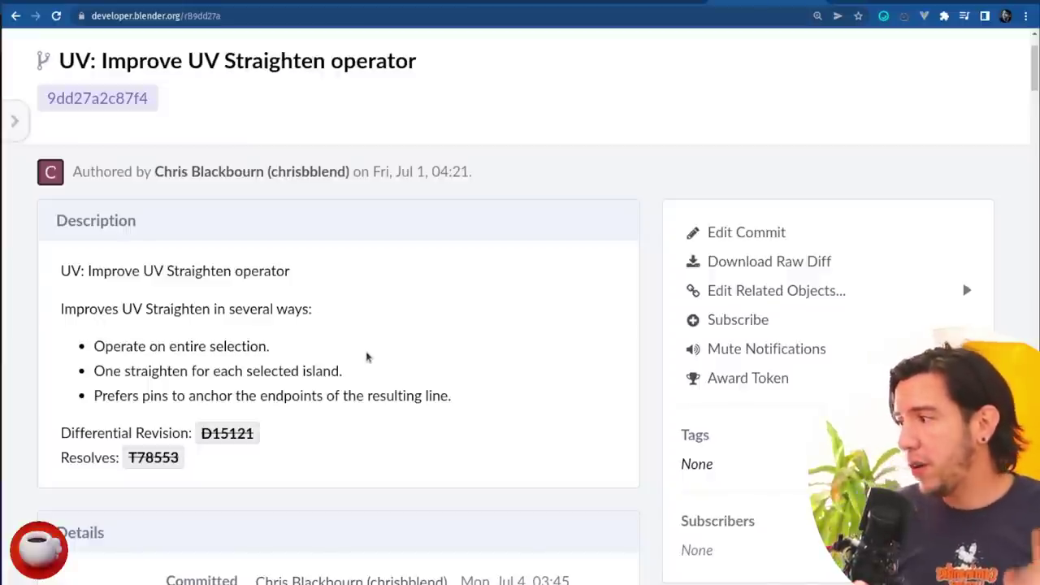
pyautogui.moveTo(323, 350); pyautogui.dragTo(94, 345)
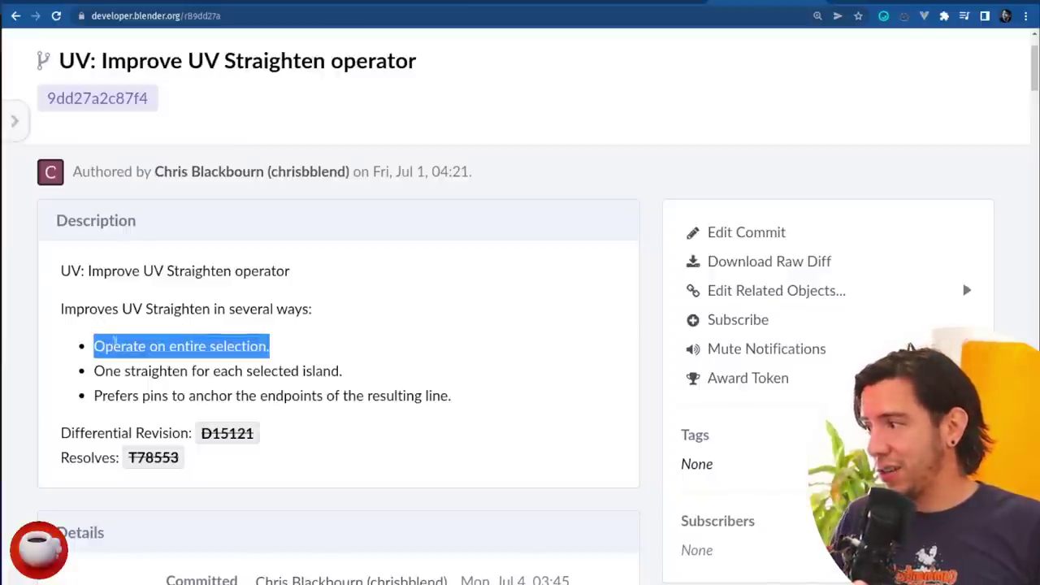
pyautogui.click(189, 371)
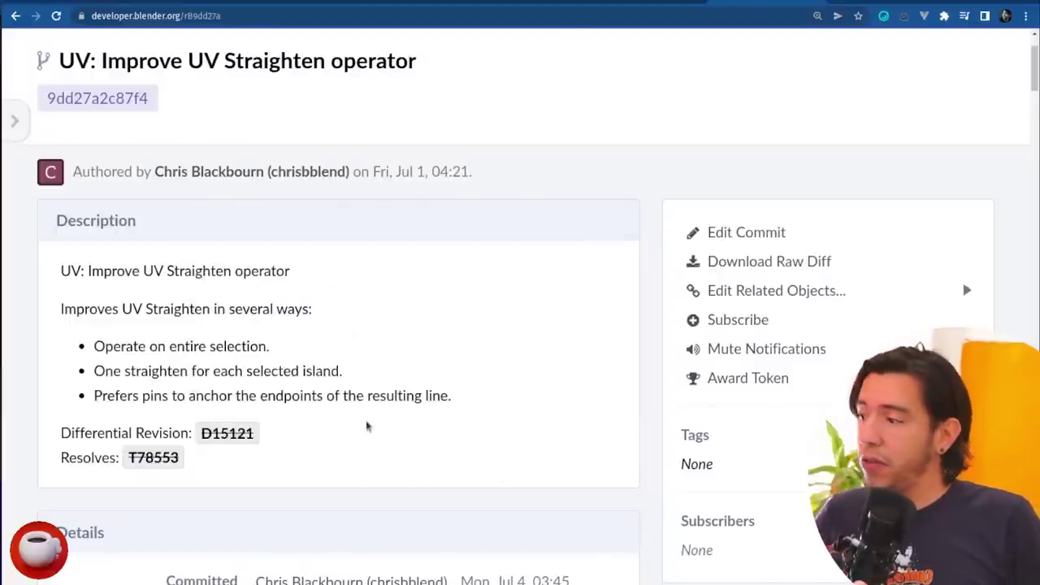
# Step: Browse revision D15121, return to the commit, and zoom the page to 150%
pyautogui.click(248, 442)
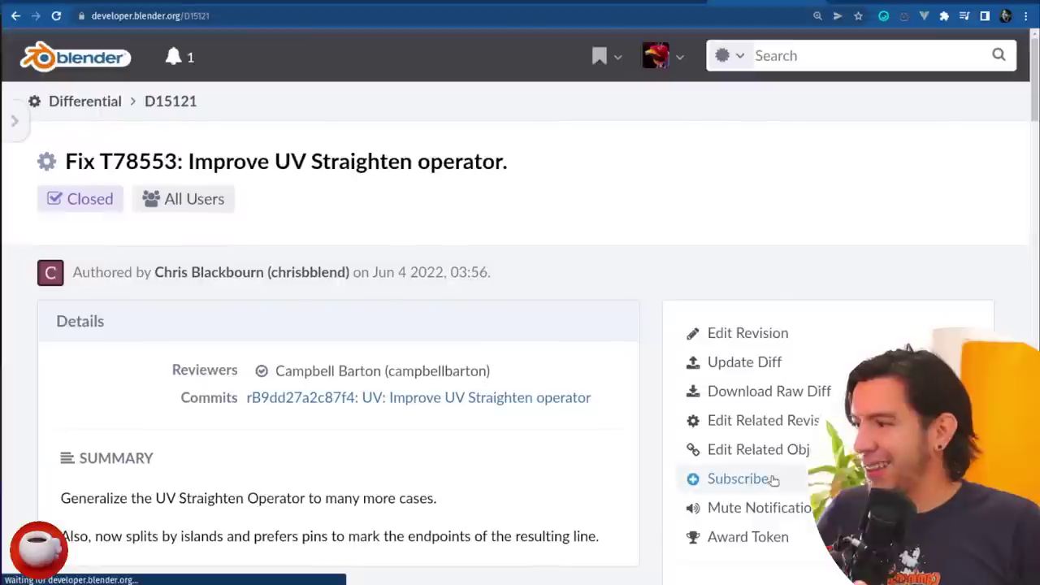
pyautogui.scroll(-3, 452, 448)
pyautogui.scroll(-5, 630, 474)
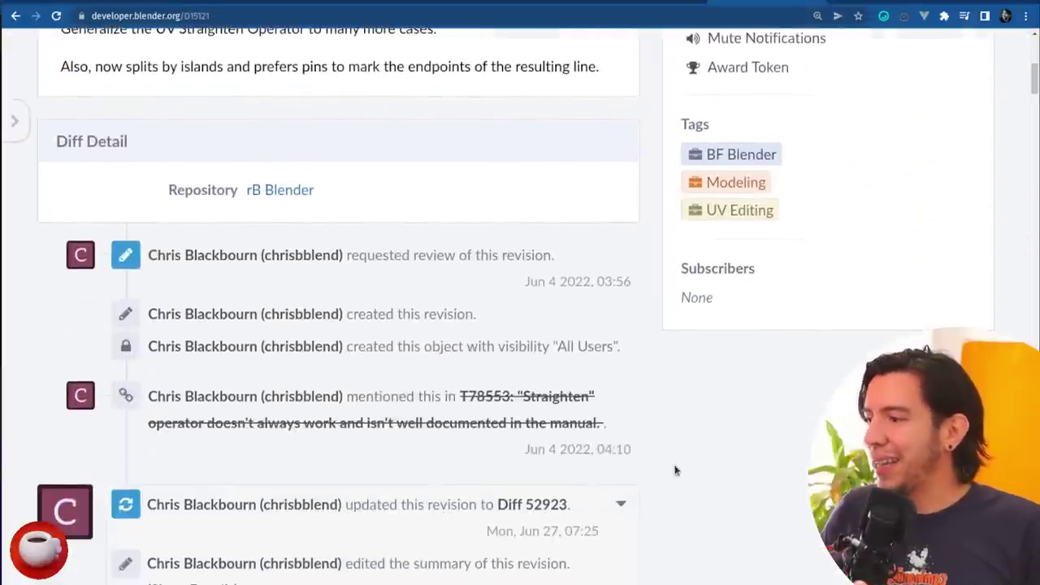
pyautogui.scroll(-15, 675, 469)
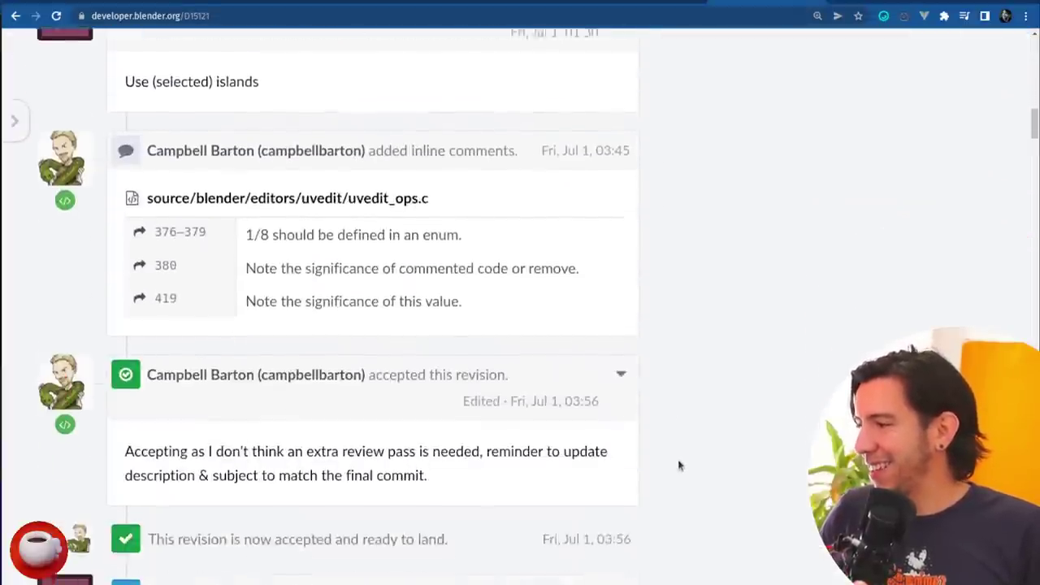
pyautogui.scroll(-8, 707, 423)
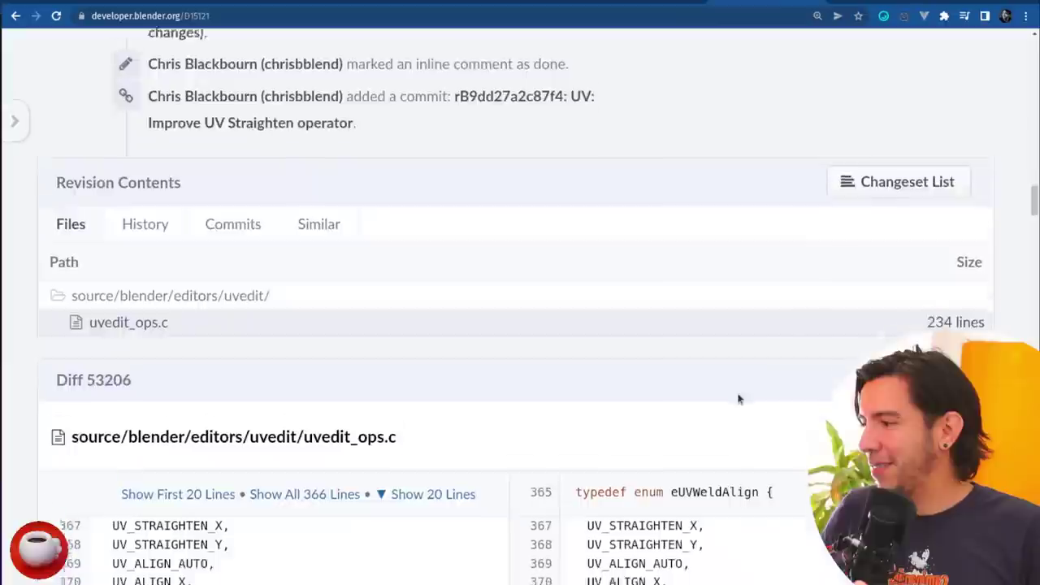
pyautogui.scroll(20, 741, 382)
pyautogui.scroll(5, 727, 366)
pyautogui.hotkey('alt', 'Left')
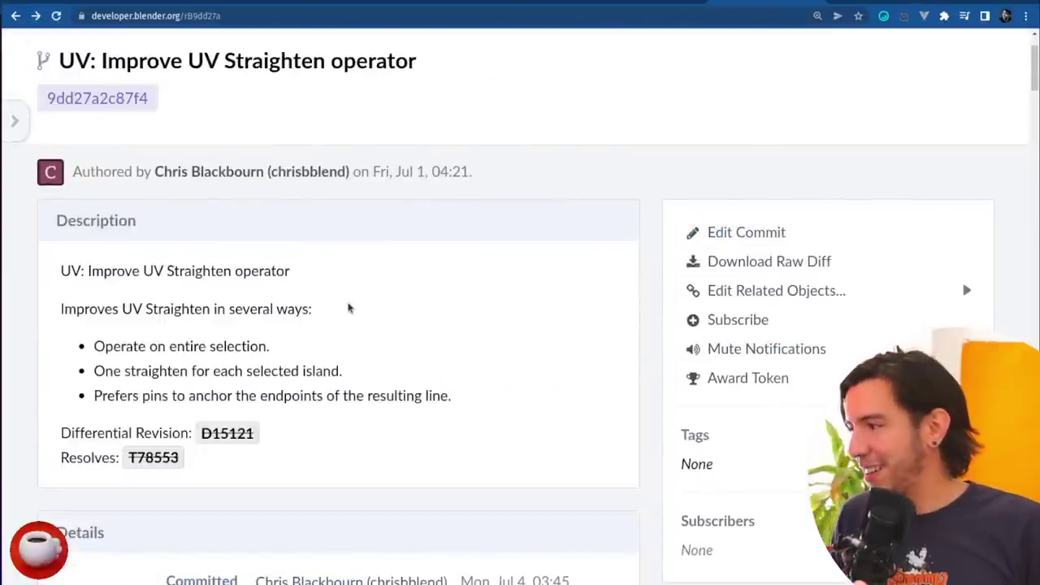
pyautogui.hotkey('ctrl', '-')
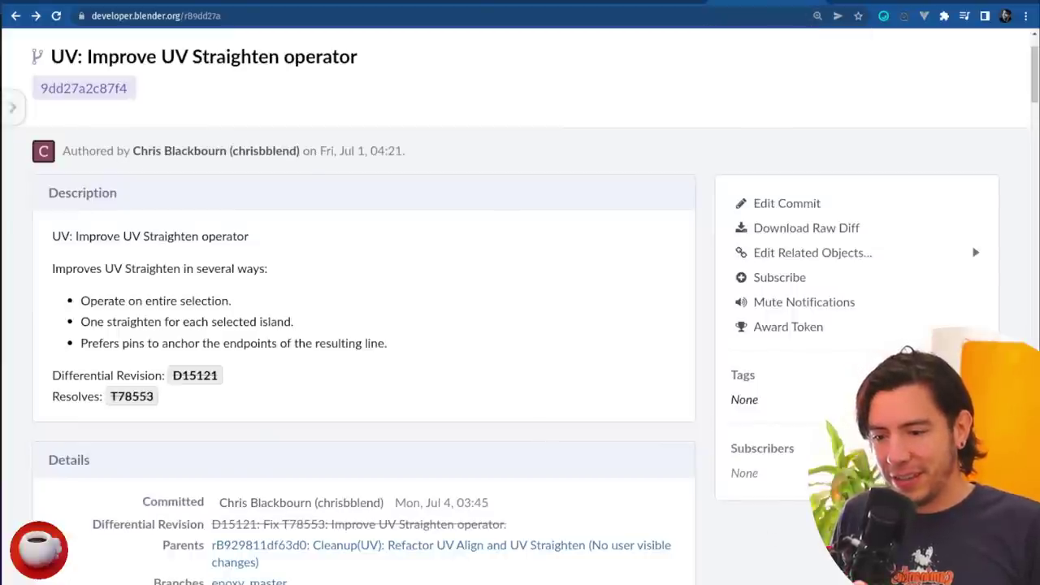
pyautogui.scroll(2, 555, 132)
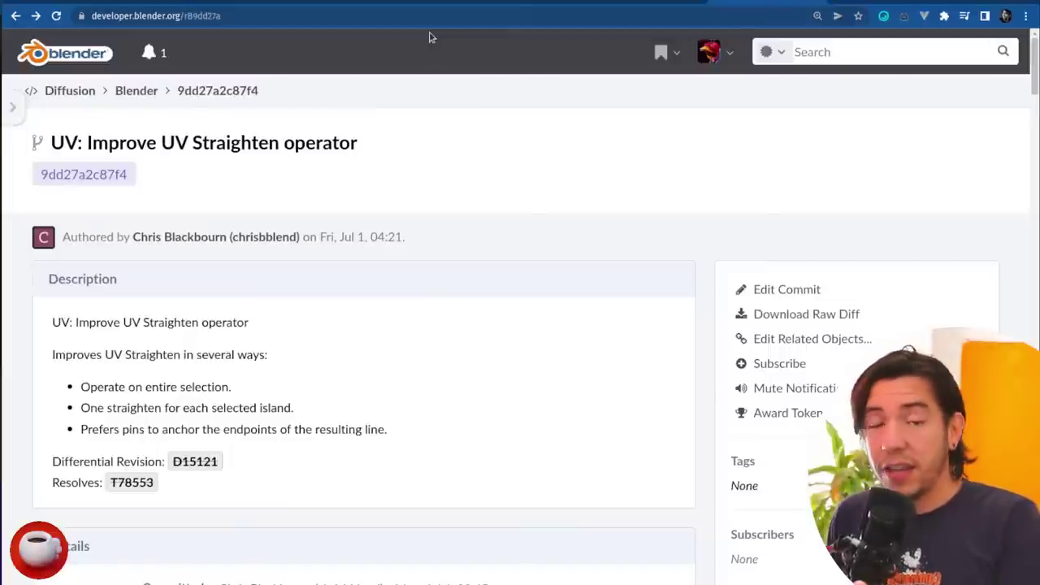
# Step: Open the Transform Snap: nearest face snap mode commit from its pasted URL in a new tab
pyautogui.hotkey('ctrl', 't')
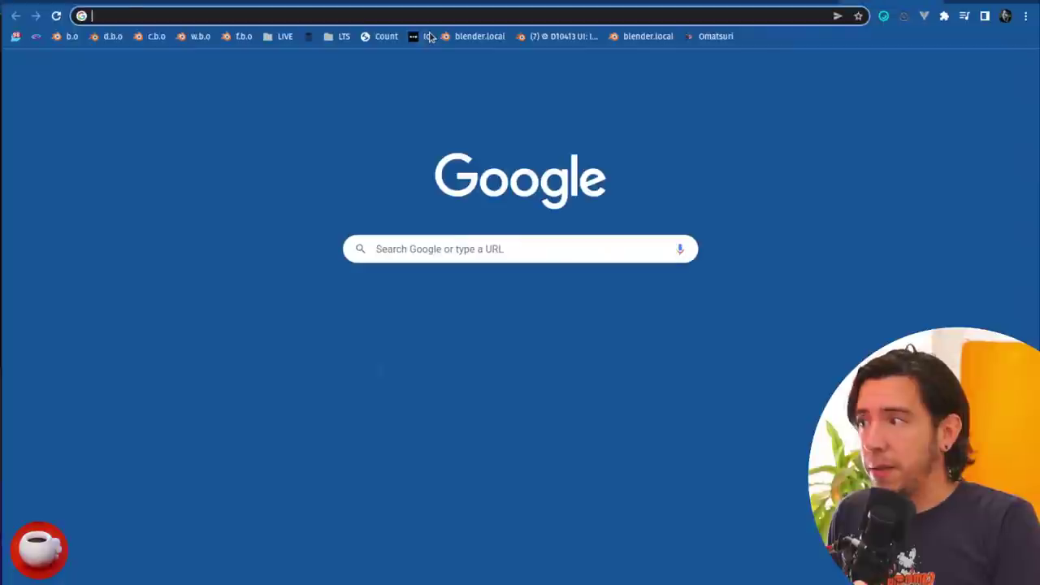
pyautogui.write('developer.blender.org/r011327')
pyautogui.press('Return')
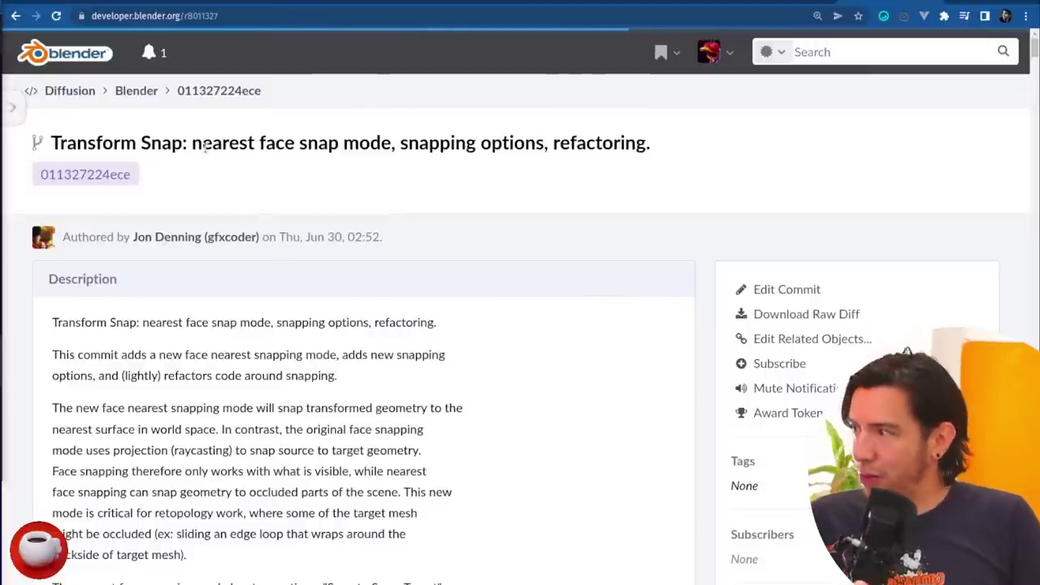
# Step: Highlight 'nearest face snap mode' in the title and scroll through the description
pyautogui.moveTo(194, 144); pyautogui.dragTo(392, 144)
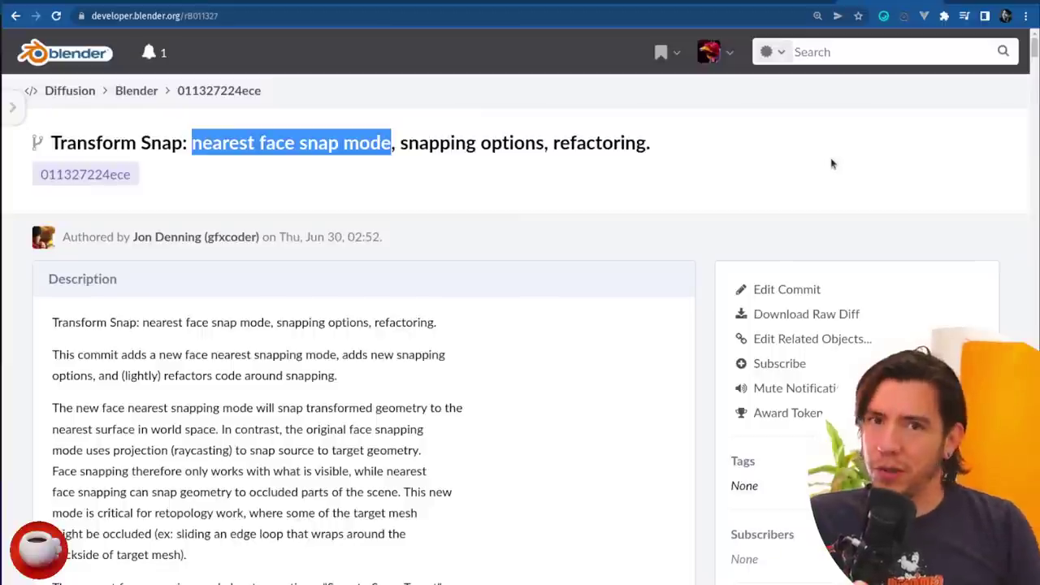
pyautogui.scroll(-1, 645, 233)
pyautogui.scroll(-1, 666, 215)
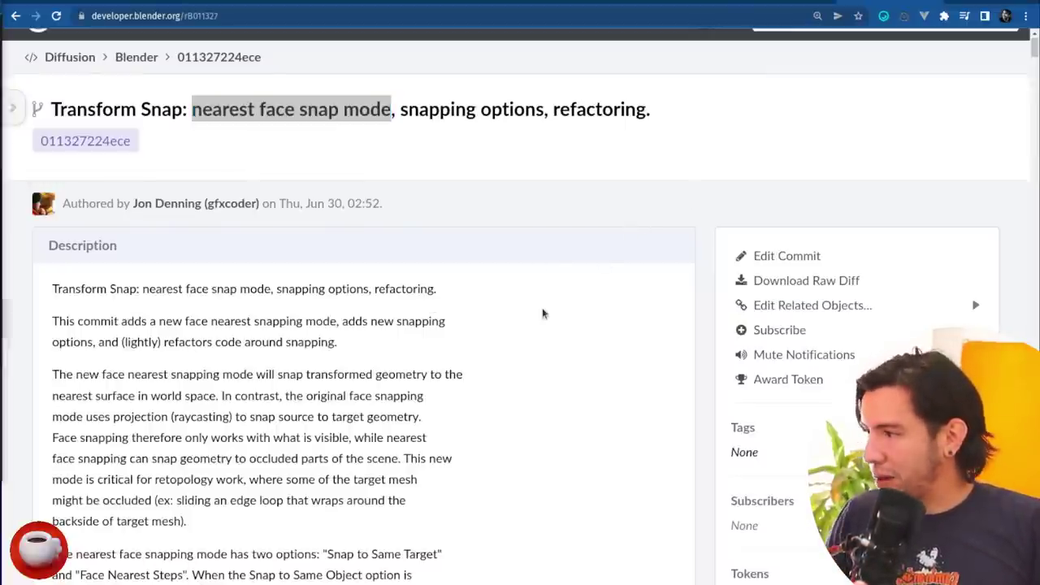
pyautogui.scroll(-1, 542, 395)
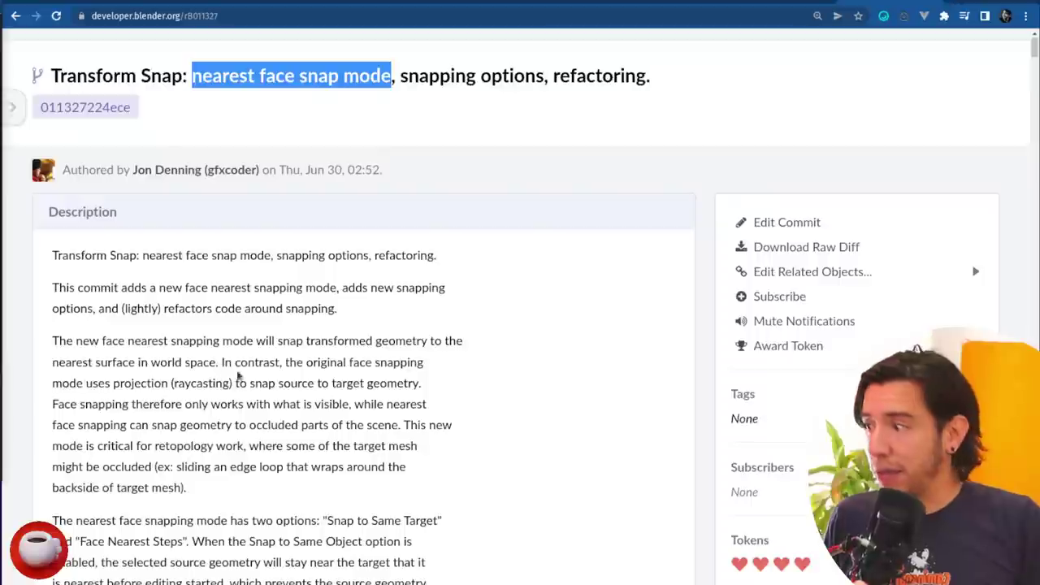
pyautogui.scroll(-1, 420, 377)
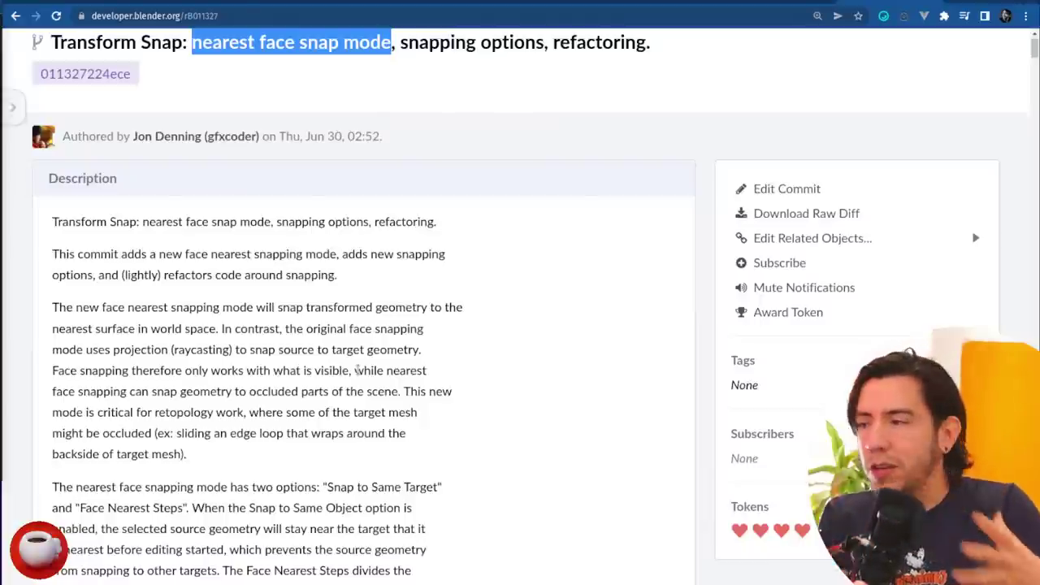
pyautogui.scroll(-1, 476, 348)
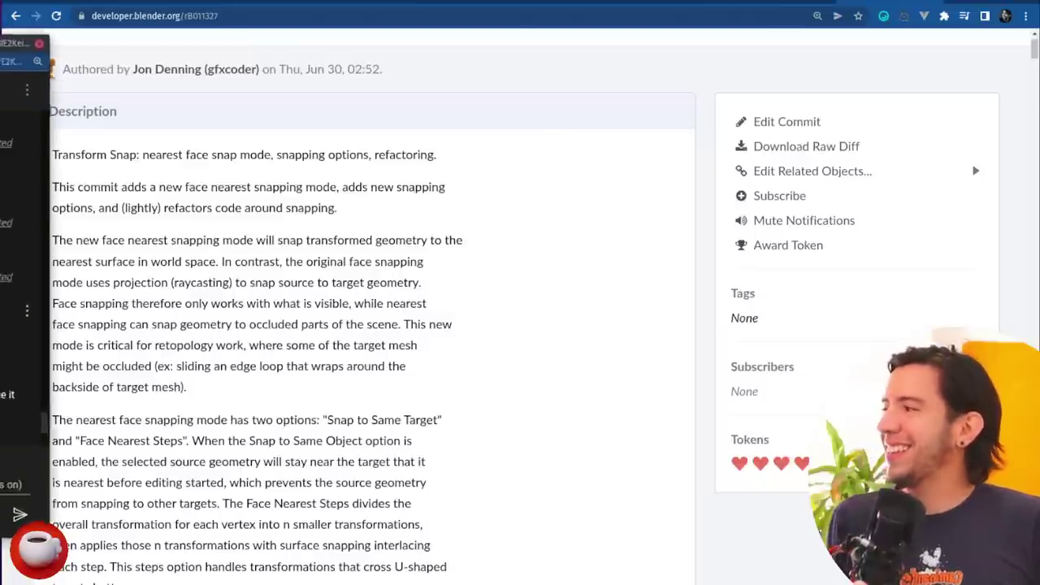
# Step: Check a live chat message, then reread the commit's occluded-geometry nearest face snapping explanation
pyautogui.click(22, 390)
pyautogui.moveTo(540, 202); pyautogui.dragTo(608, 198)
pyautogui.click(22, 390)
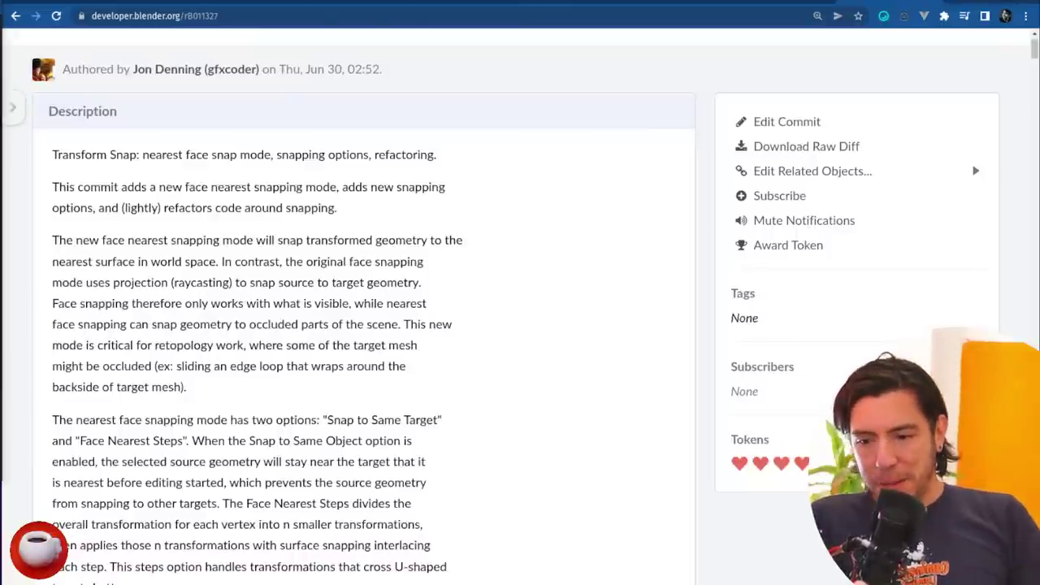
pyautogui.scroll(2, 543, 431)
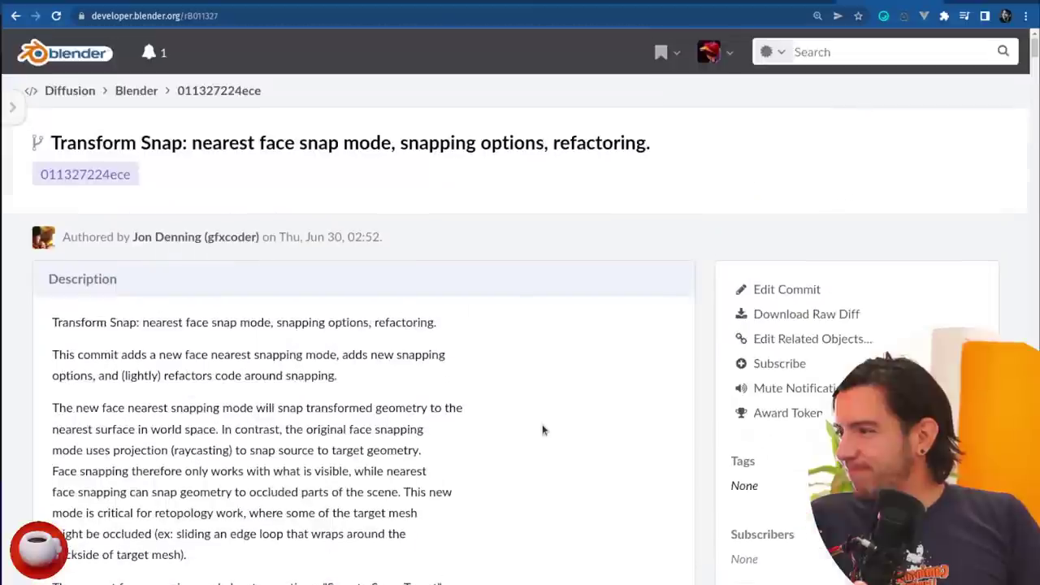
pyautogui.scroll(-2, 543, 431)
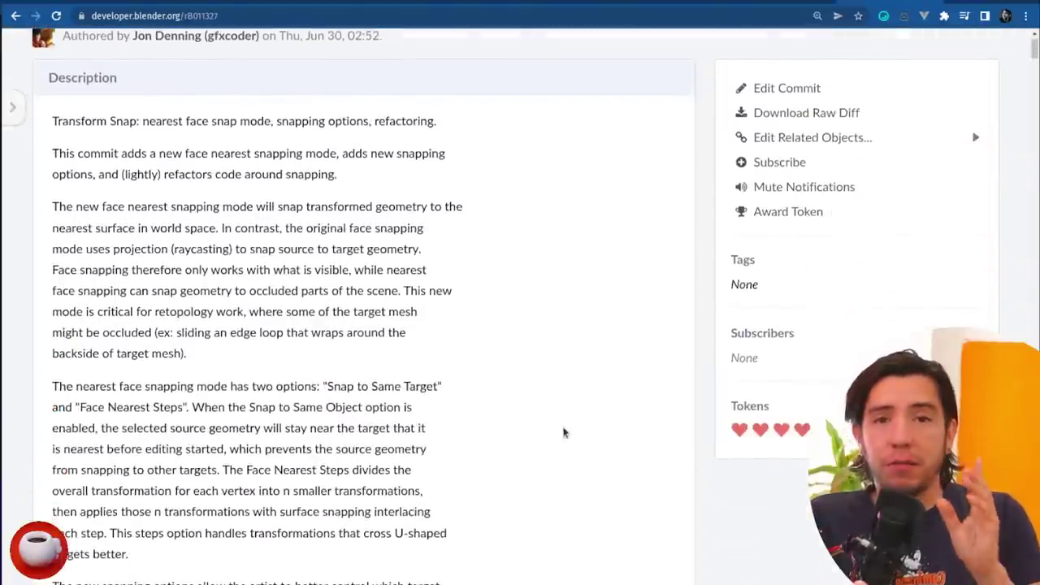
pyautogui.scroll(2, 563, 432)
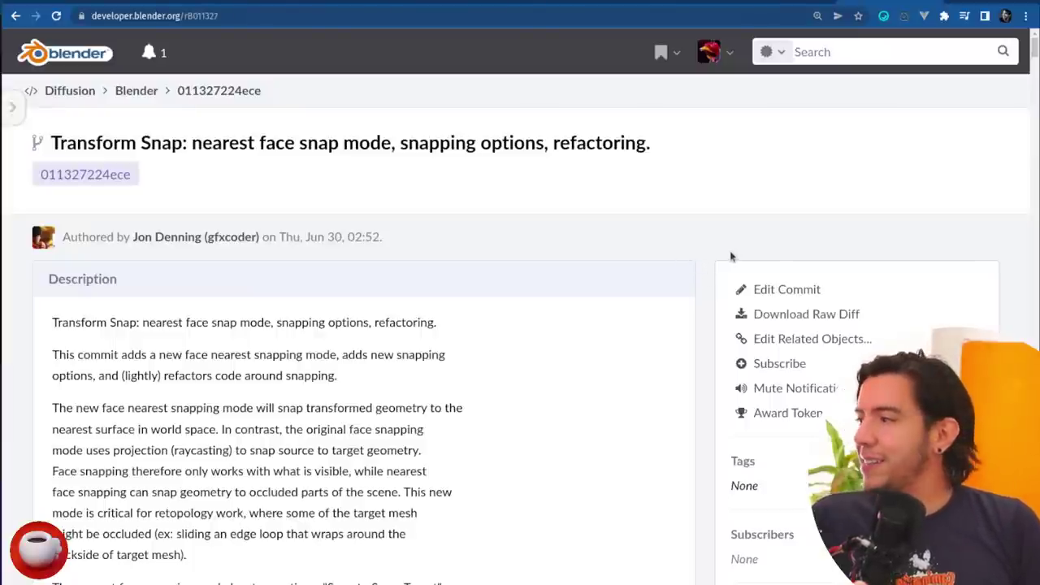
# Step: Highlight the retopology developer's grant entry, then return to the Transform Snap commit
pyautogui.click(768, 2)
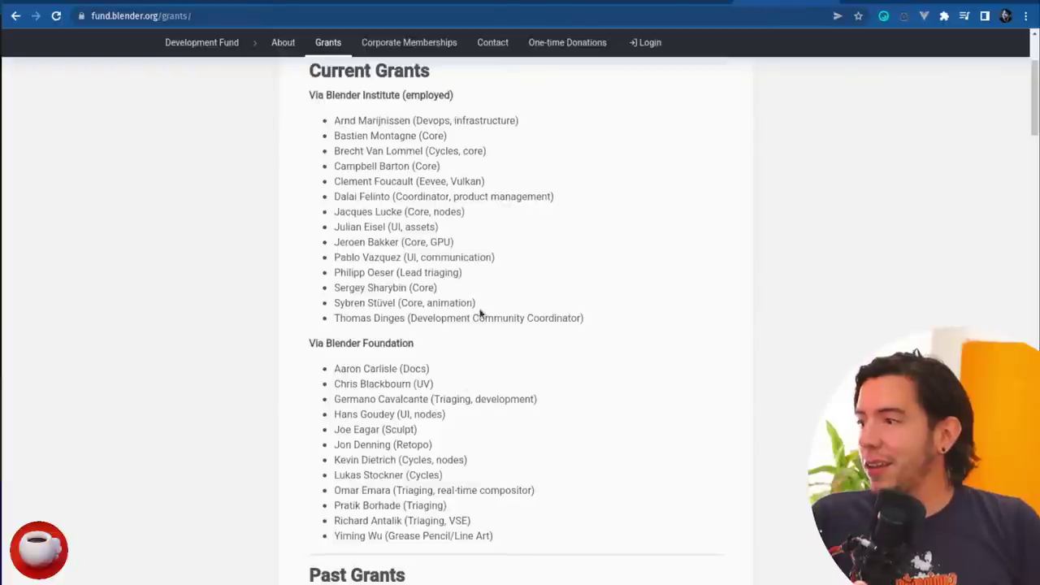
pyautogui.moveTo(468, 450); pyautogui.dragTo(248, 448)
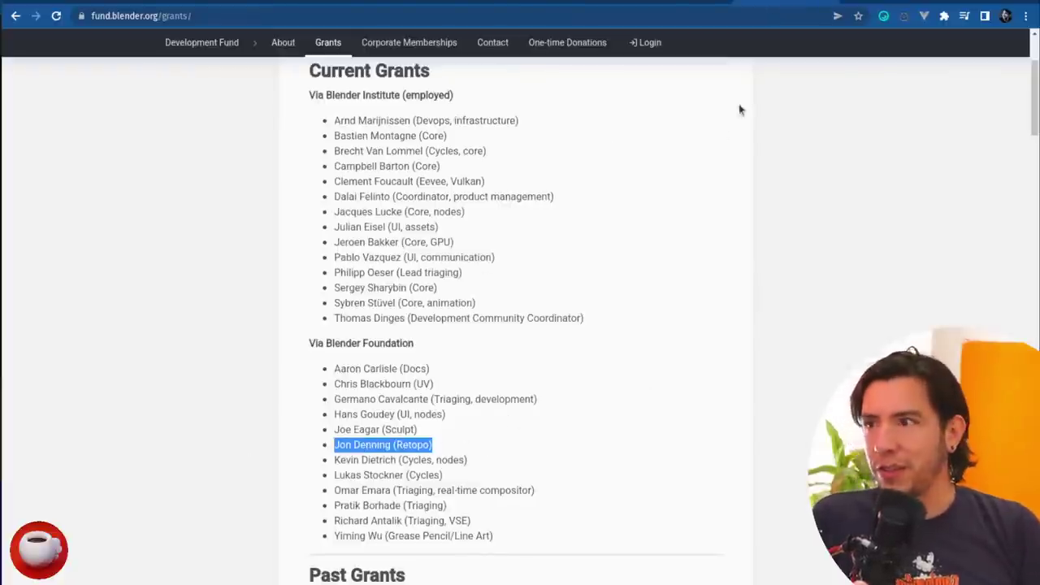
pyautogui.click(876, 3)
pyautogui.scroll(-3, 675, 371)
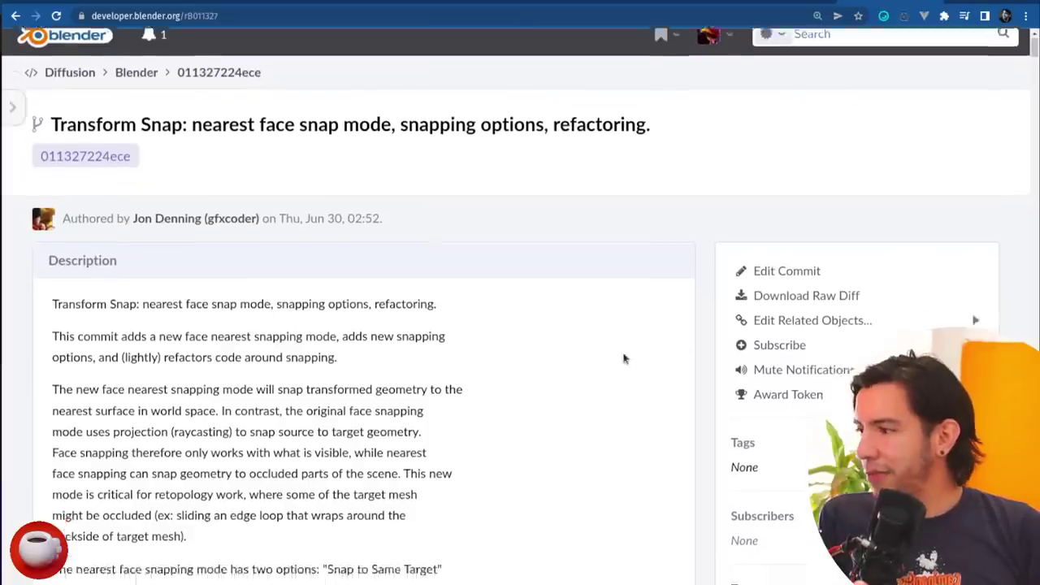
pyautogui.scroll(-6, 707, 333)
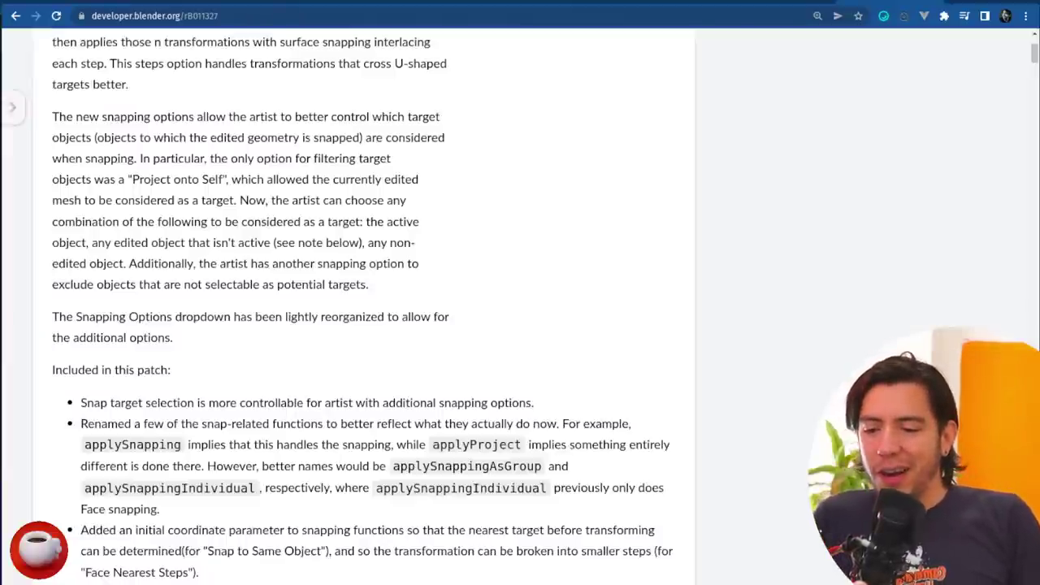
pyautogui.scroll(8, 850, 203)
pyautogui.scroll(-1, 712, 137)
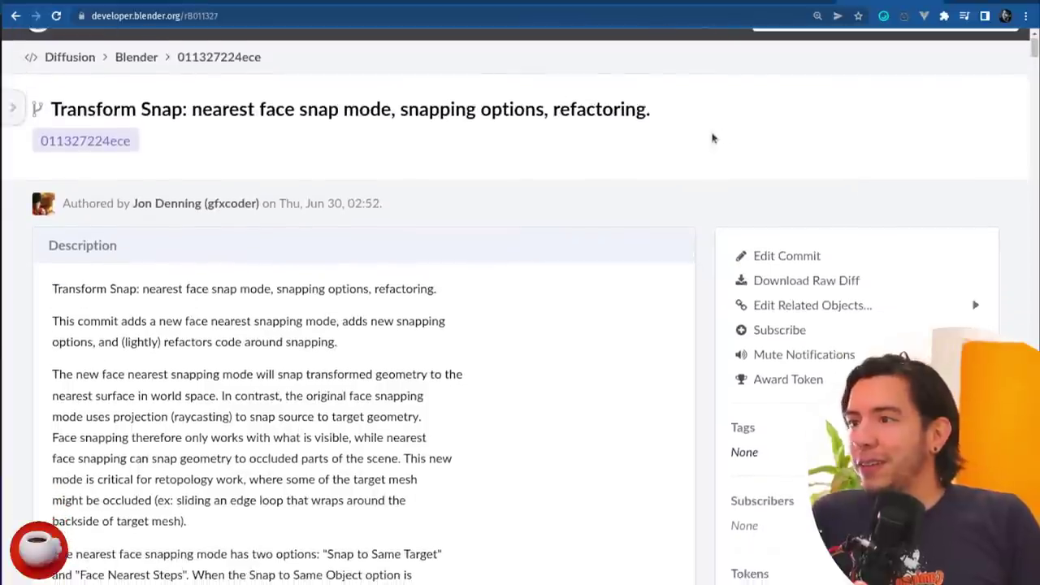
pyautogui.scroll(1, 820, 135)
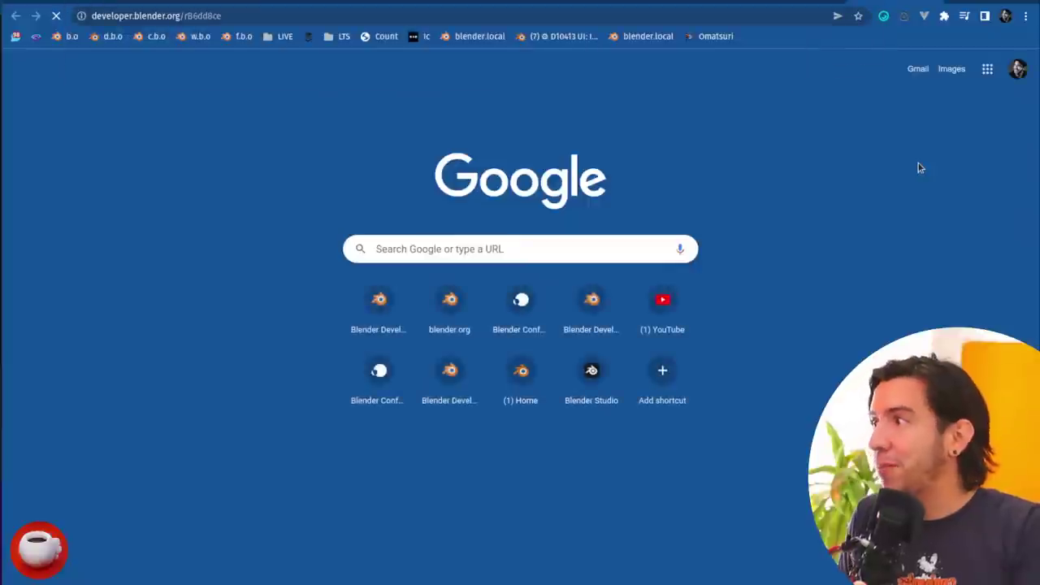
# Step: Load wiki.blender.org in a new tab and open its Release Notes section
pyautogui.scroll(-1, 343, 231)
pyautogui.scroll(-2, 515, 326)
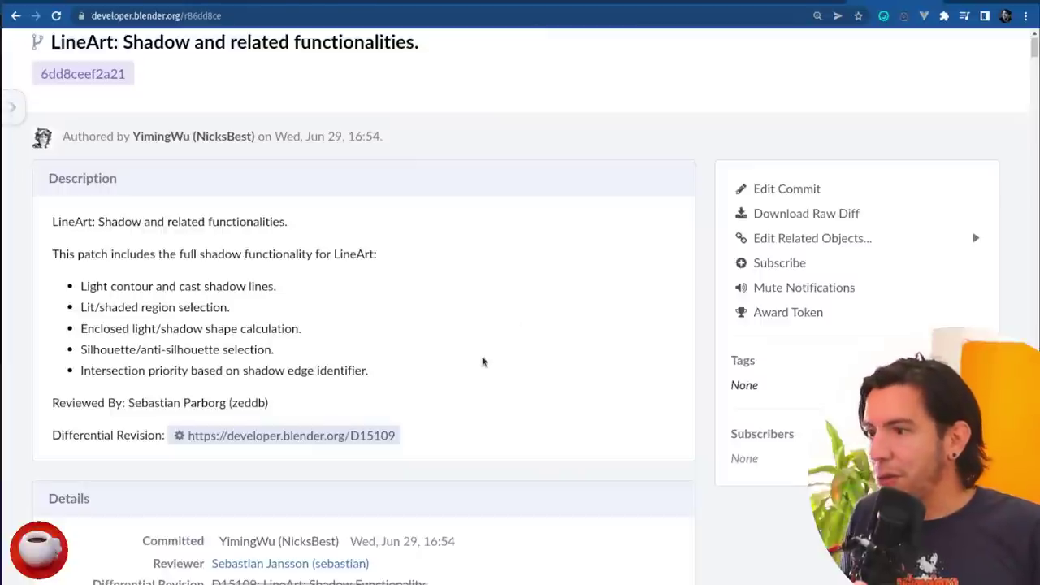
pyautogui.hotkey('ctrl', 't')
pyautogui.write('wi')
pyautogui.press('Return')
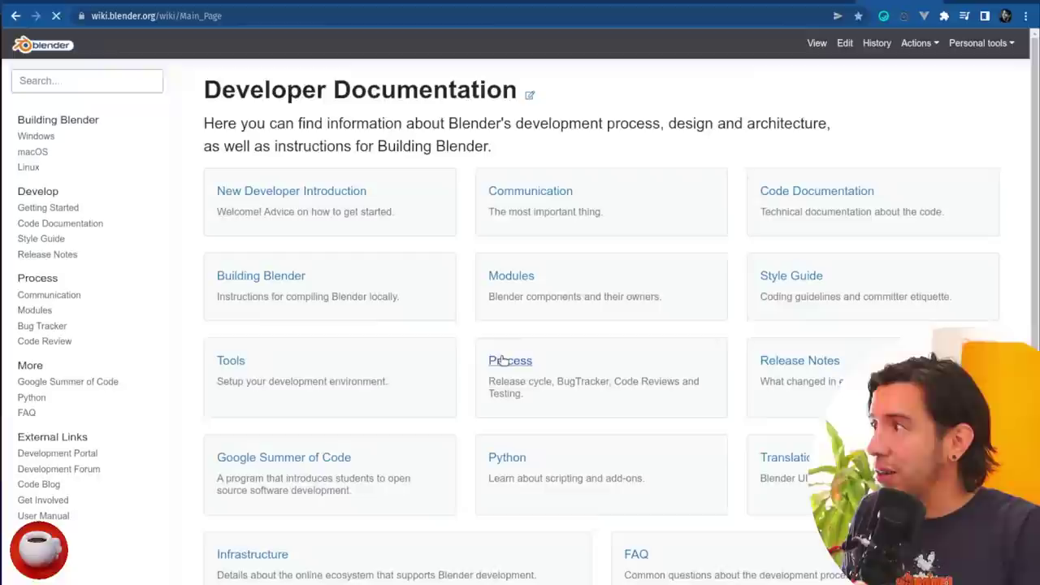
pyautogui.click(792, 363)
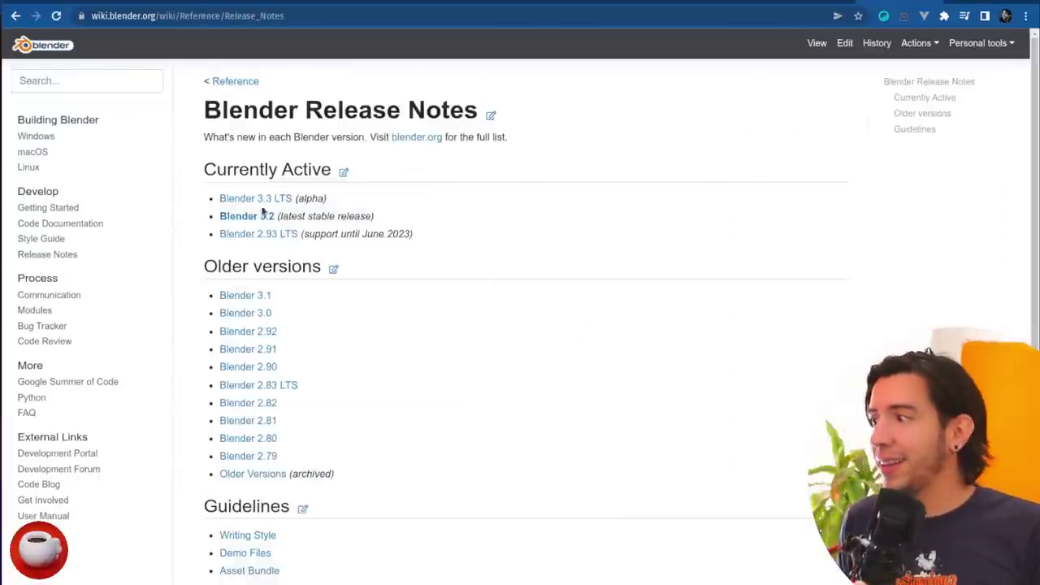
# Step: Zoom to 125% and open the Blender 3.3 LTS Grease Pencil release notes
pyautogui.hotkey('ctrl', '+')
pyautogui.hotkey('ctrl', '+')
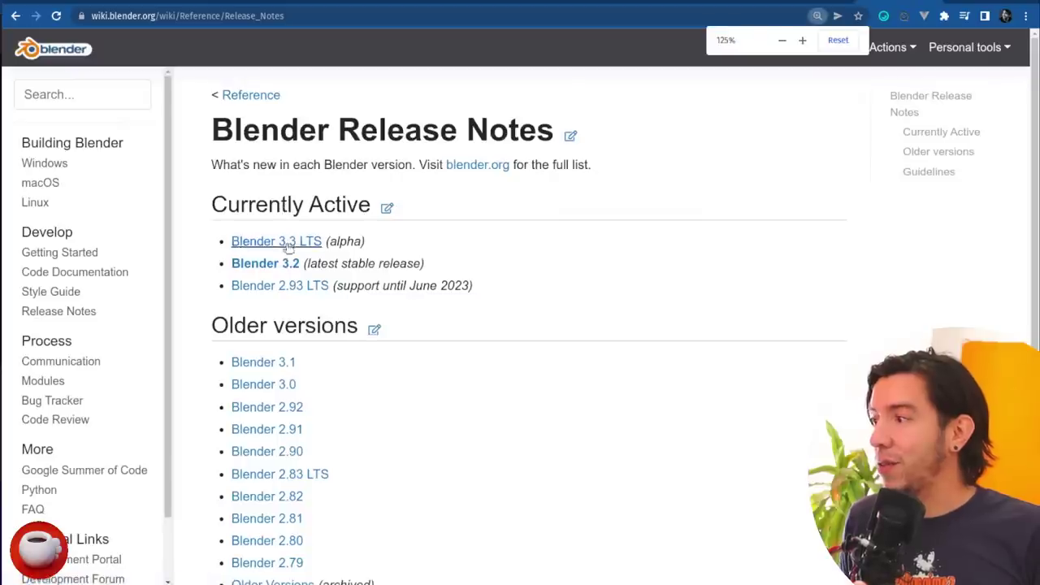
pyautogui.click(270, 241)
pyautogui.scroll(-1, 685, 286)
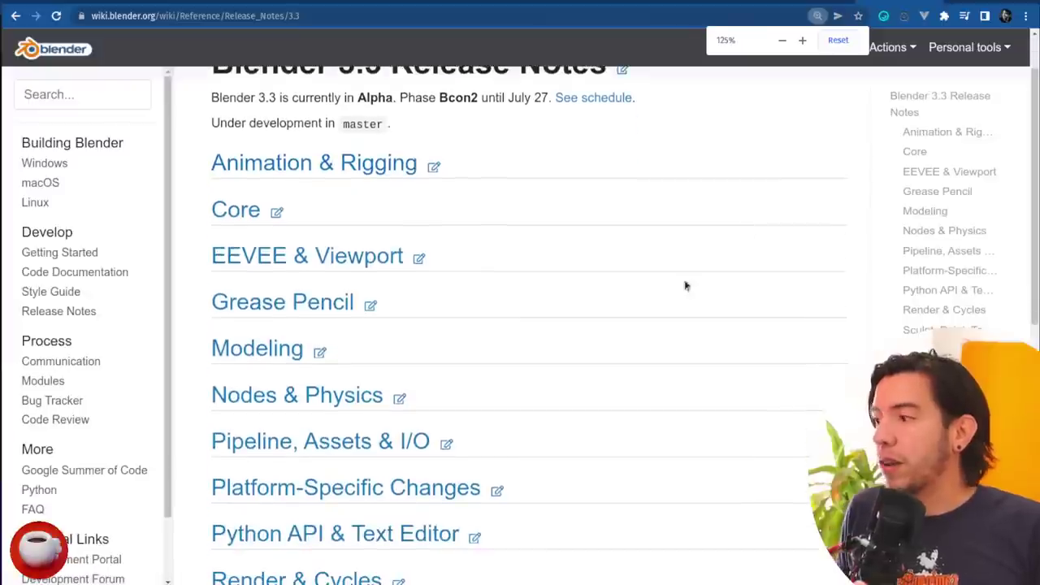
pyautogui.click(302, 303)
pyautogui.scroll(-3, 750, 316)
pyautogui.scroll(-4, 947, 325)
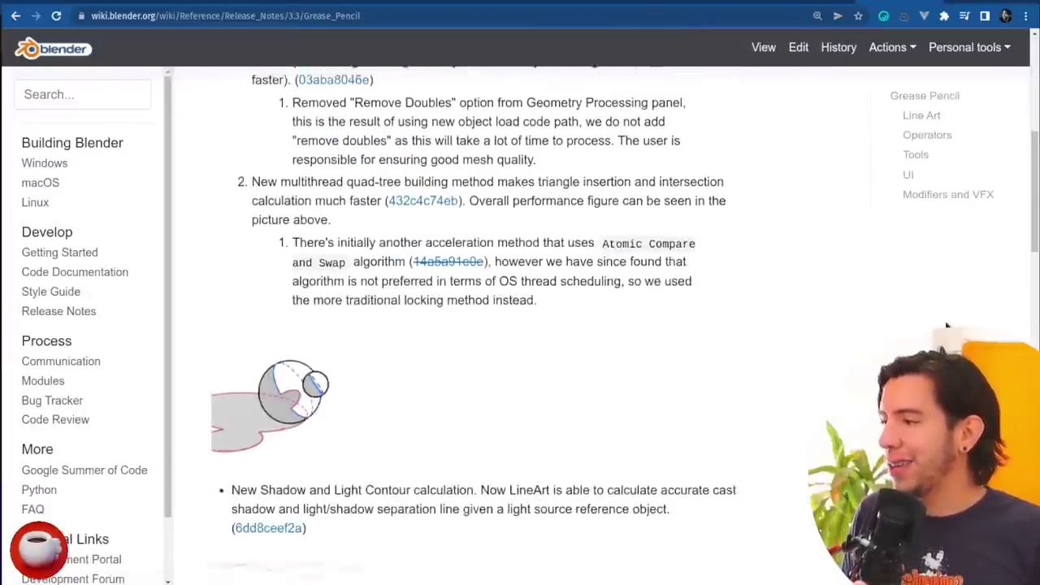
# Step: Open the LineArt shadow spheres image page and look it over
pyautogui.click(269, 265)
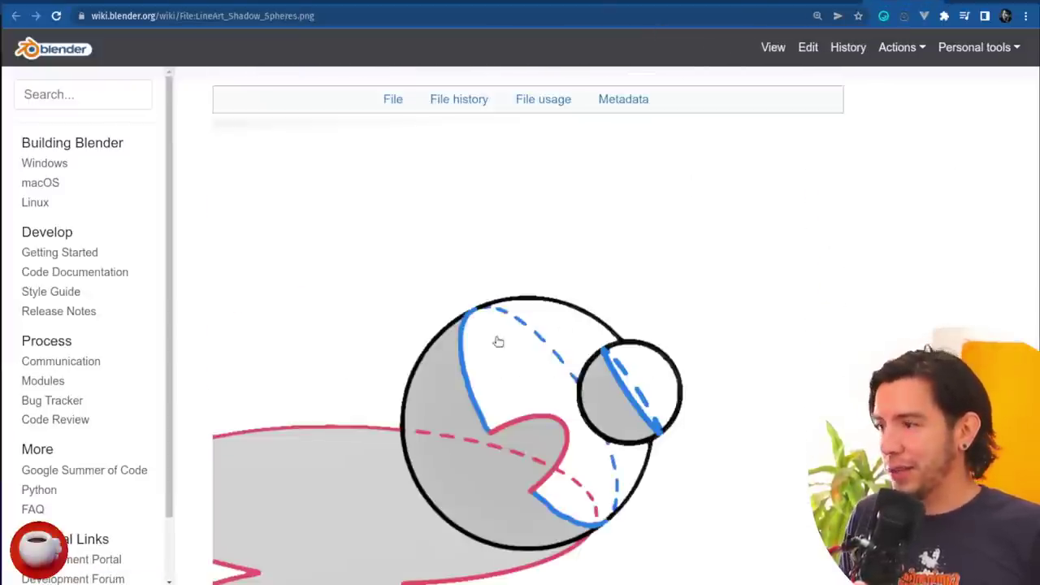
pyautogui.scroll(-2, 702, 440)
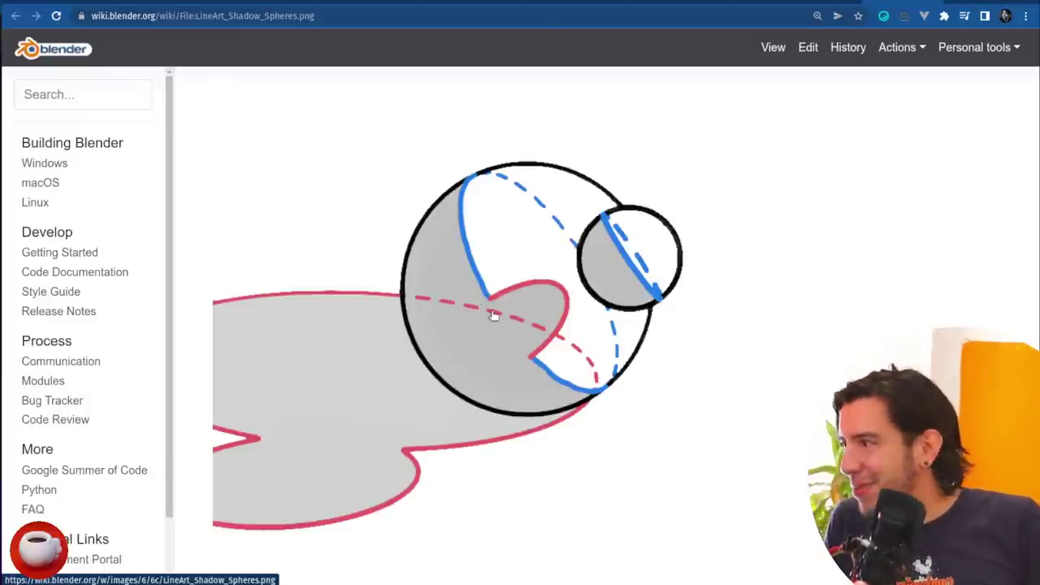
pyautogui.scroll(1, 706, 373)
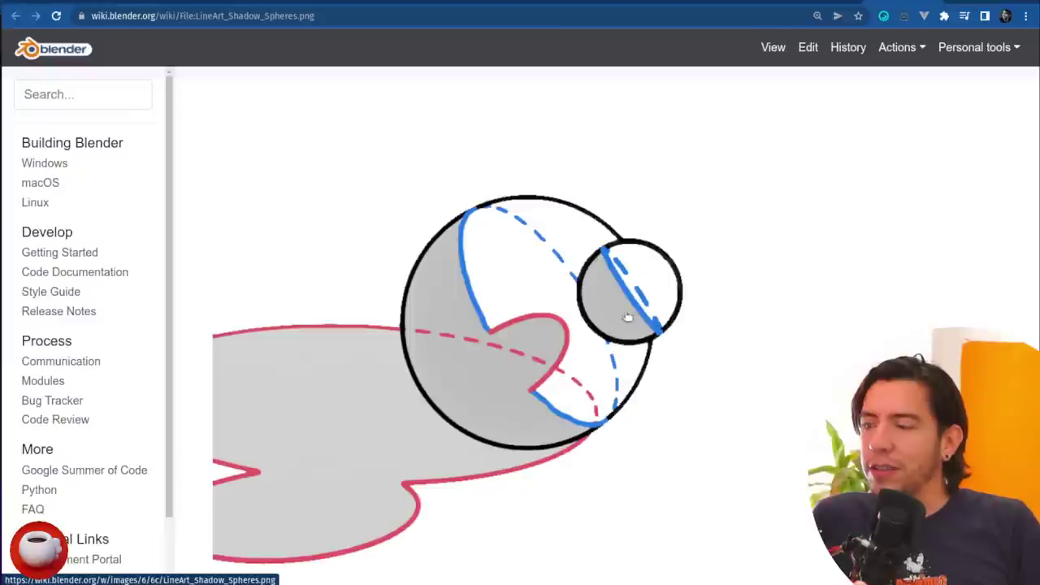
pyautogui.scroll(-2, 680, 297)
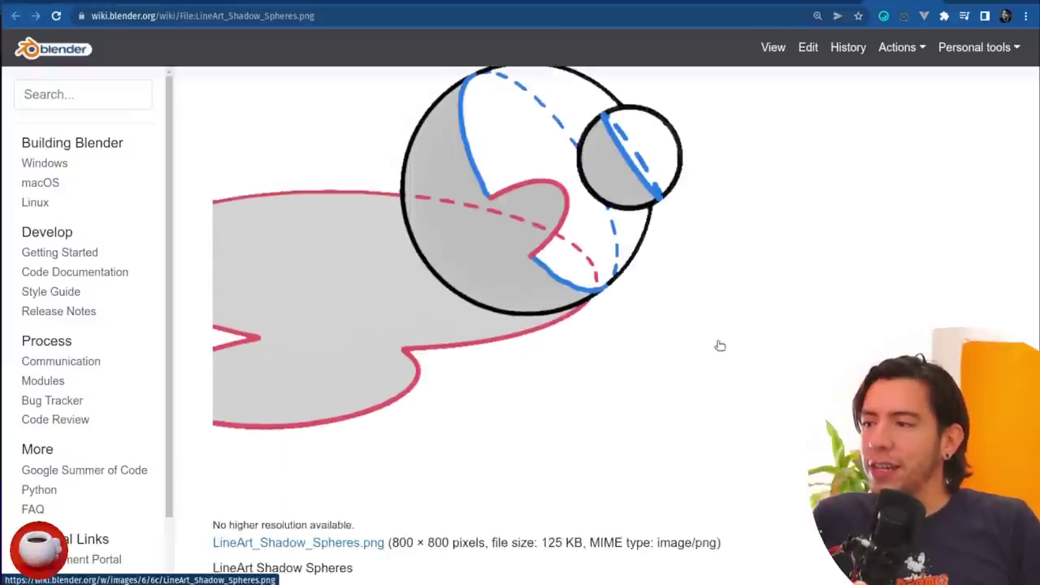
pyautogui.scroll(3, 720, 344)
# Step: Load the BCON 2022 conference site in a new tab and scroll its homepage
pyautogui.hotkey('ctrl', 't')
pyautogui.write('conference.blender.org')
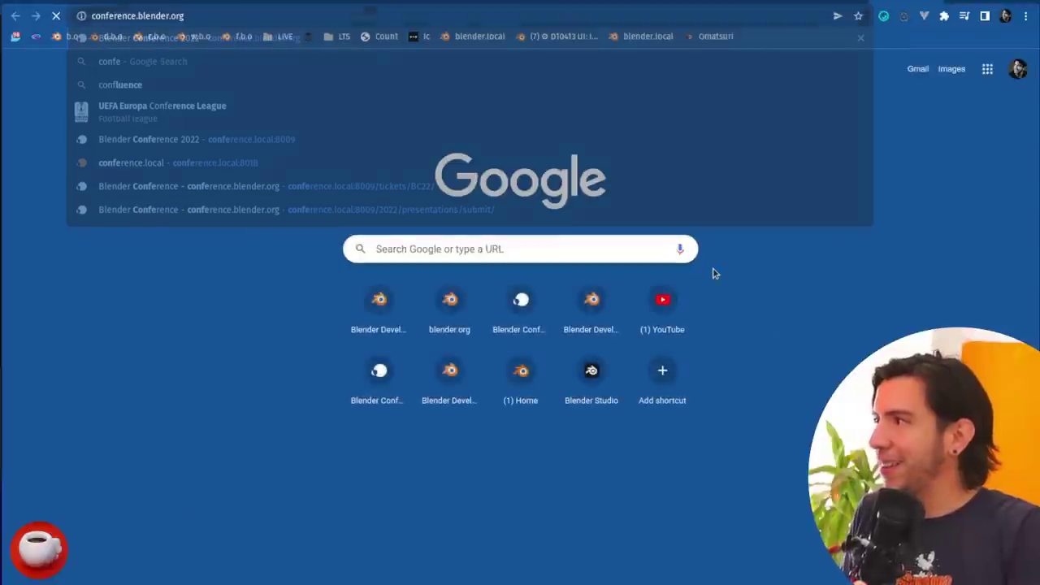
pyautogui.press('Return')
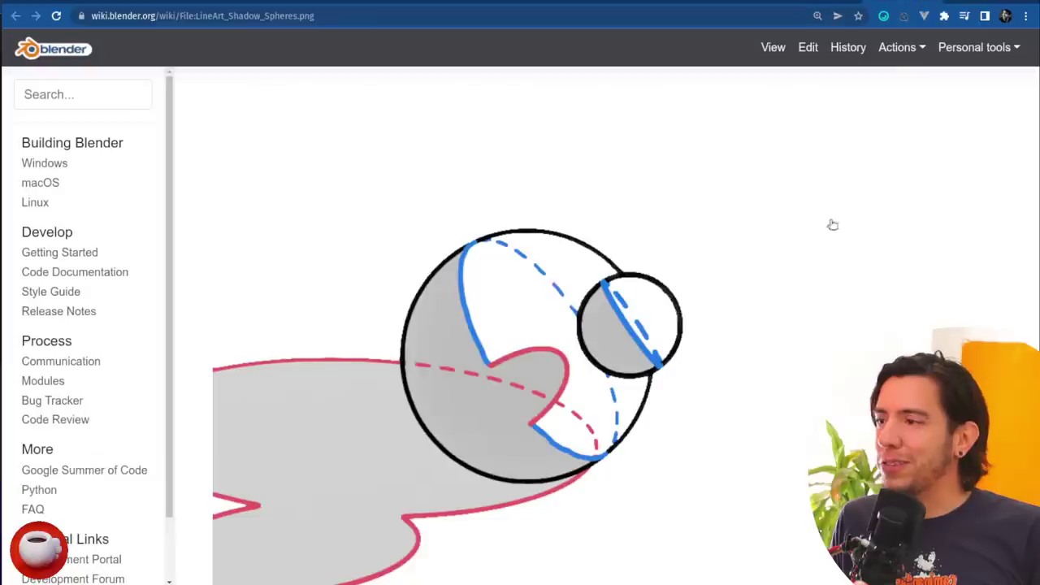
pyautogui.scroll(-2, 815, 252)
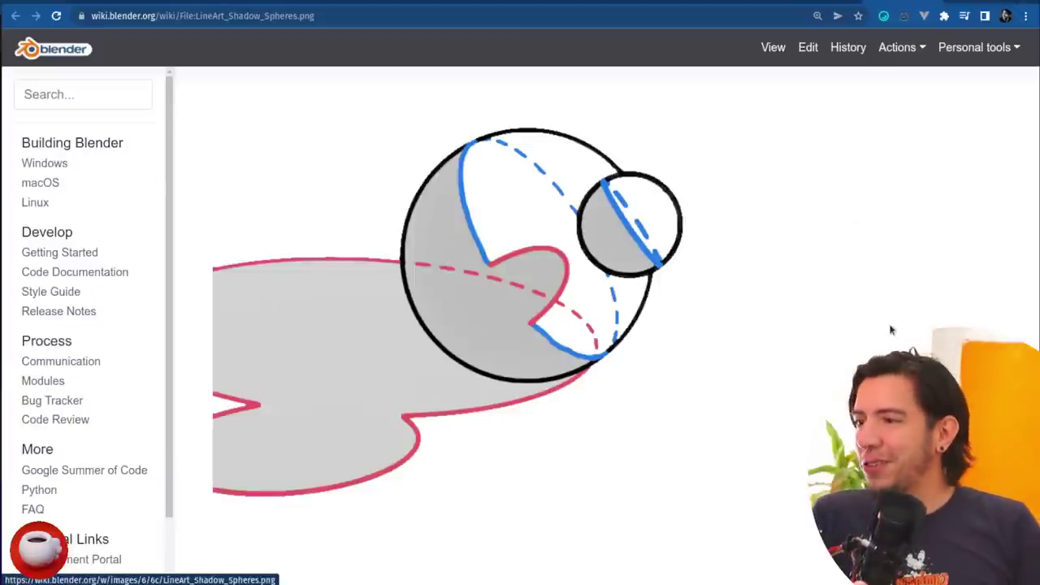
pyautogui.scroll(1, 819, 331)
pyautogui.scroll(-1, 448, 321)
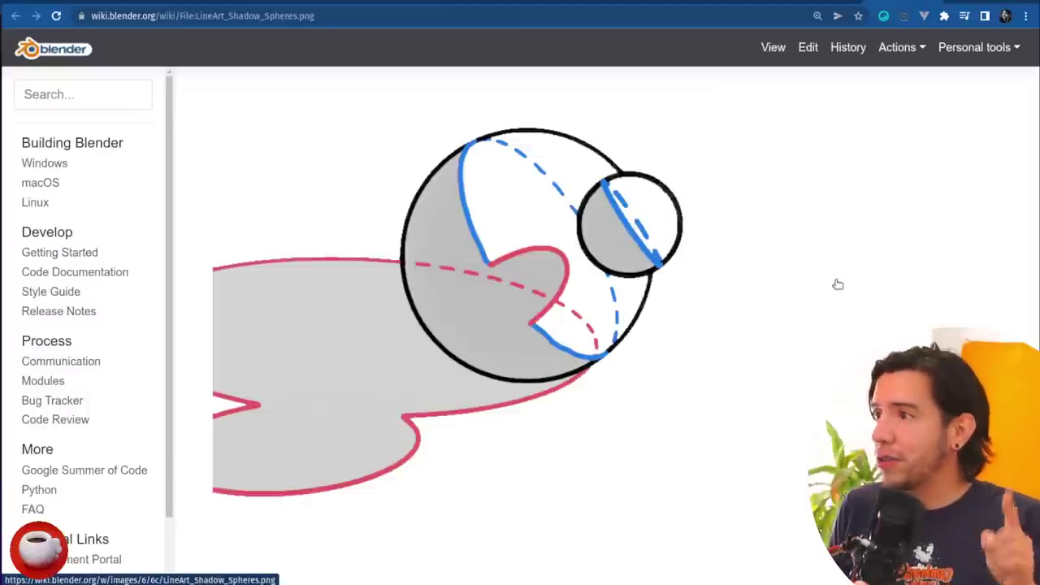
pyautogui.hotkey('ctrl', 't')
# Step: Load conference.blender.org, show the BCON 2022 page, then return to the LineArt image tab
pyautogui.write('conference.blender.org')
pyautogui.press('Return')
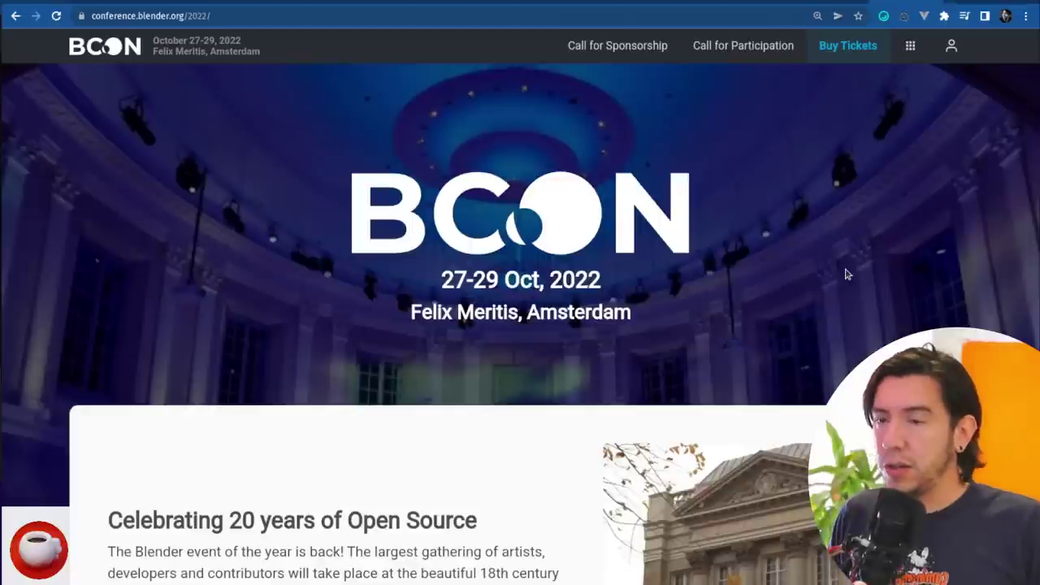
pyautogui.click(846, 50)
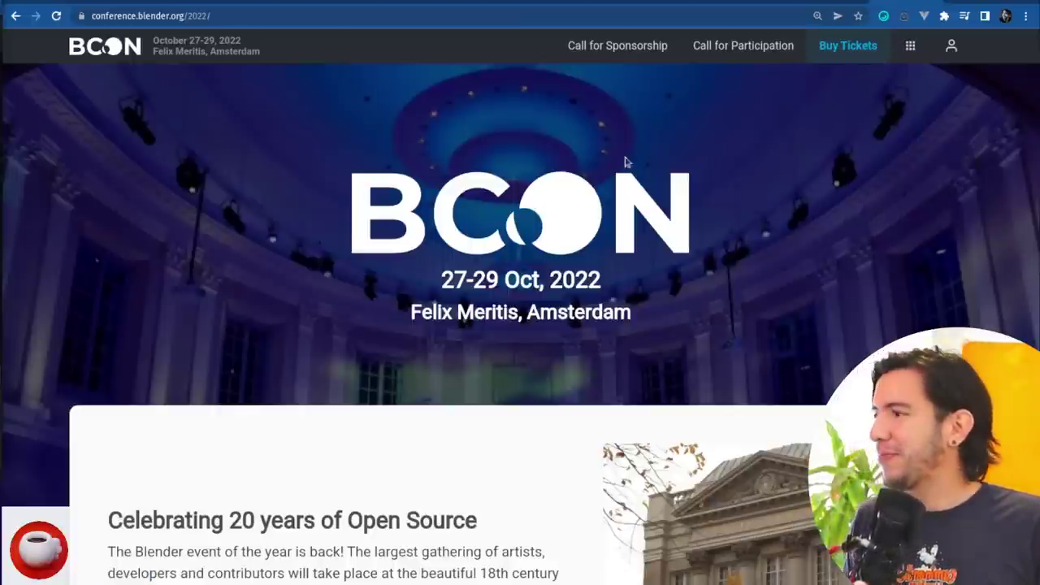
pyautogui.hotkey('ctrl', 'Tab')
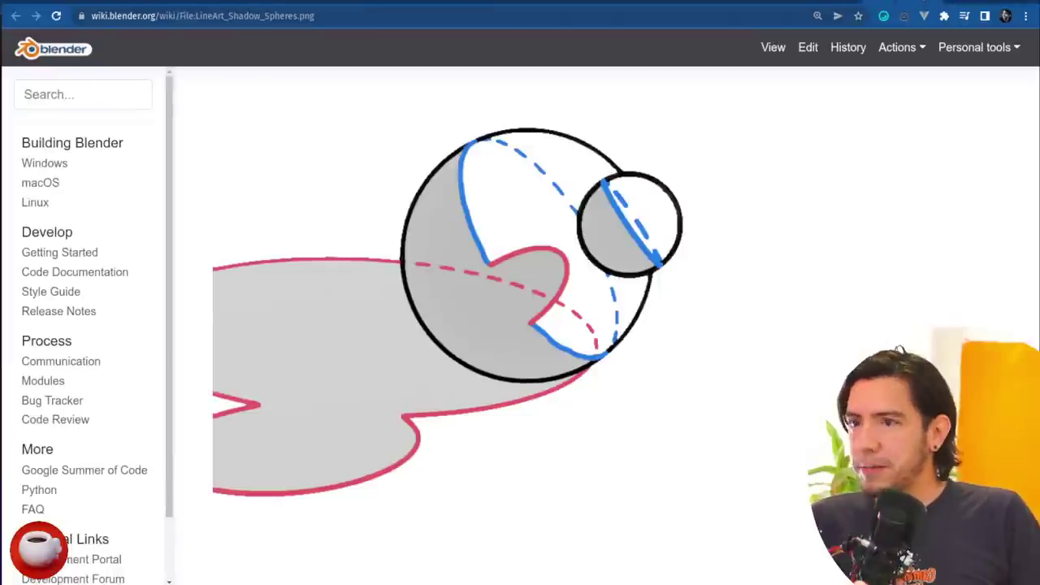
# Step: Close the full-size Enclosed Shape image and scroll the Grease Pencil notes to the Line Art shadow entries
pyautogui.hotkey('ctrl', 'w')
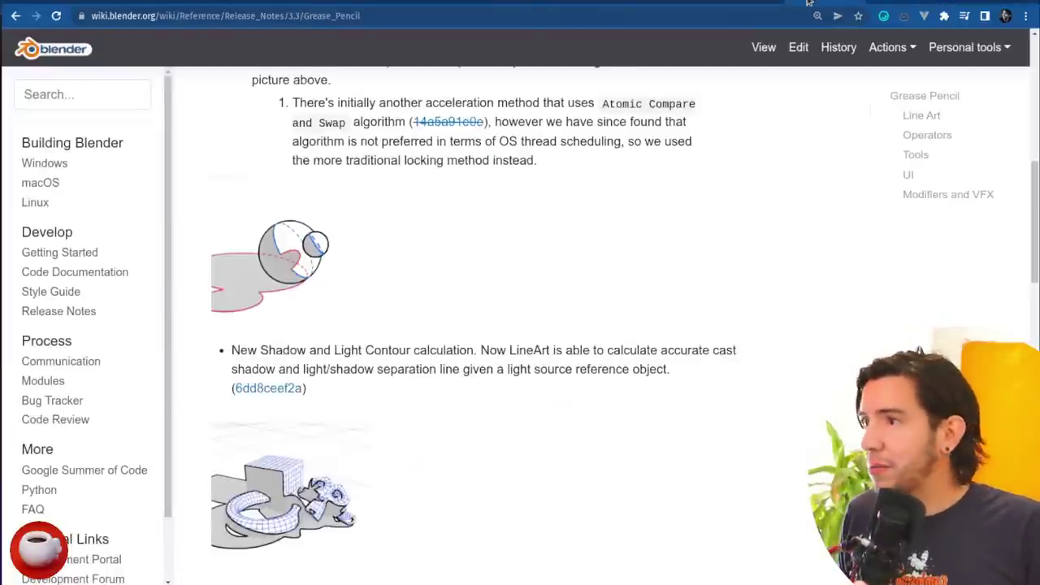
pyautogui.scroll(3, 515, 409)
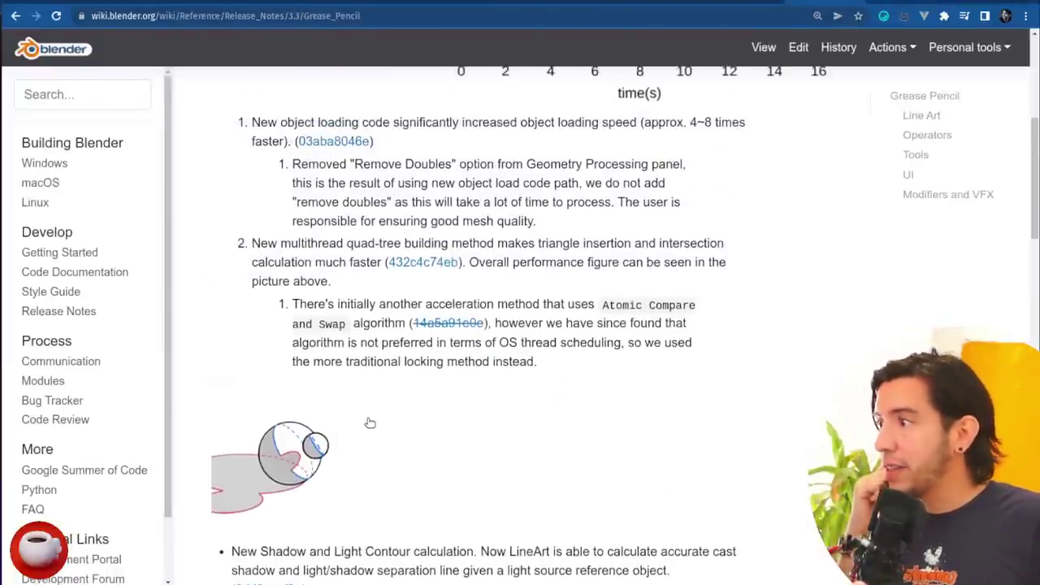
pyautogui.scroll(-4, 366, 426)
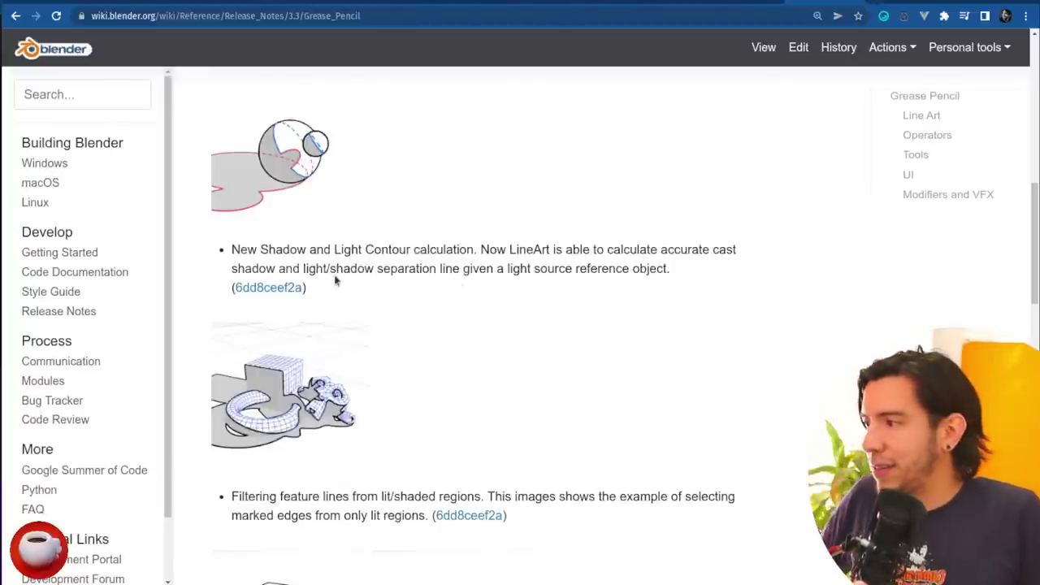
pyautogui.scroll(-2, 864, 280)
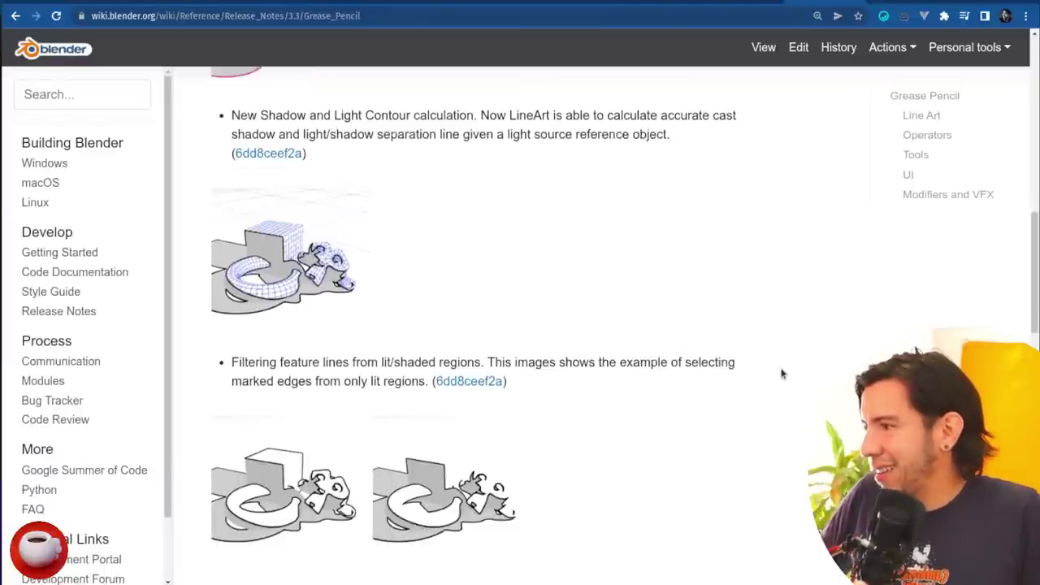
pyautogui.scroll(-1, 782, 379)
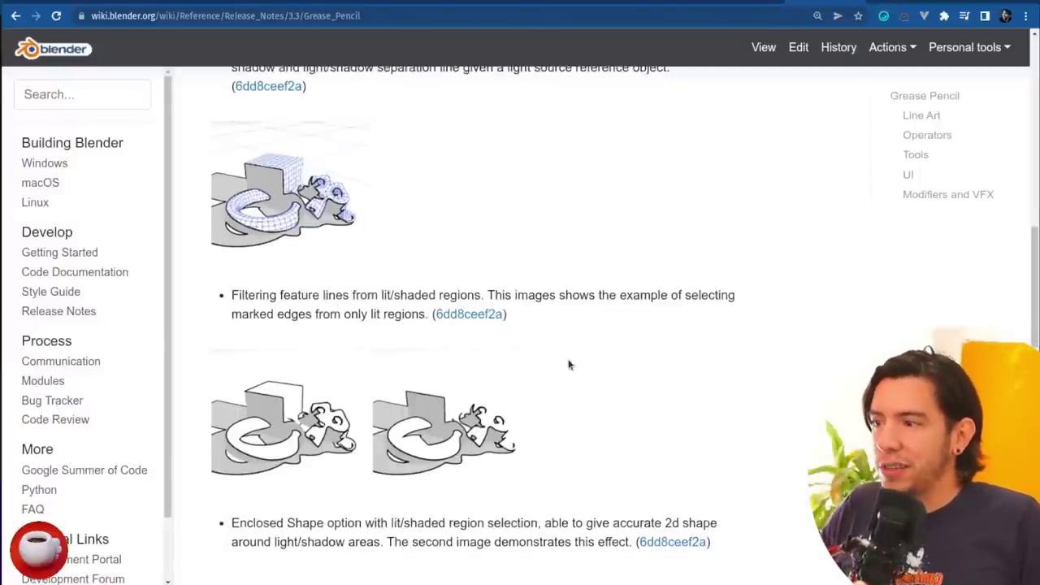
pyautogui.scroll(-1, 727, 372)
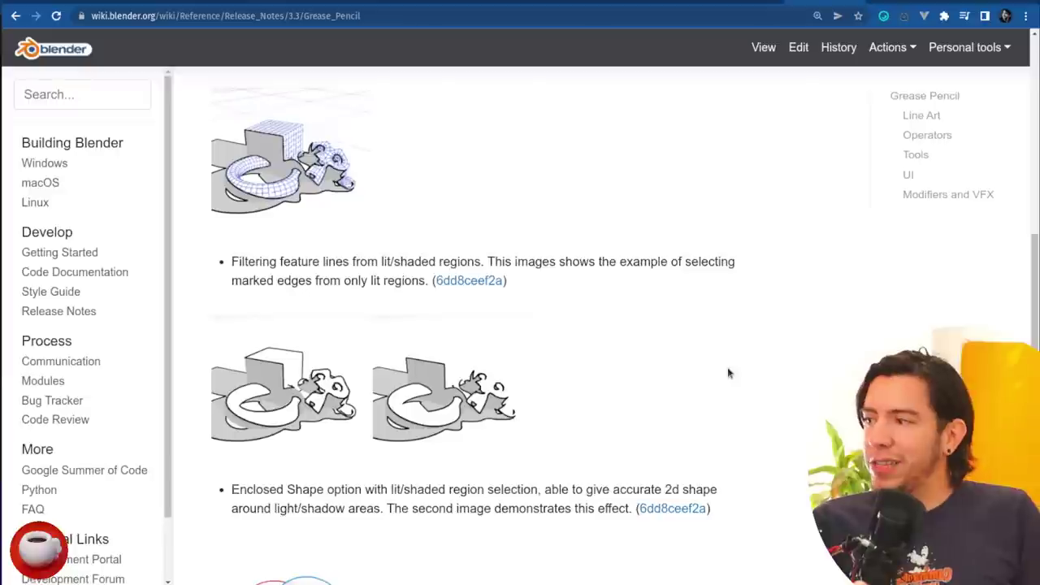
pyautogui.scroll(-1, 726, 373)
pyautogui.scroll(-1, 722, 374)
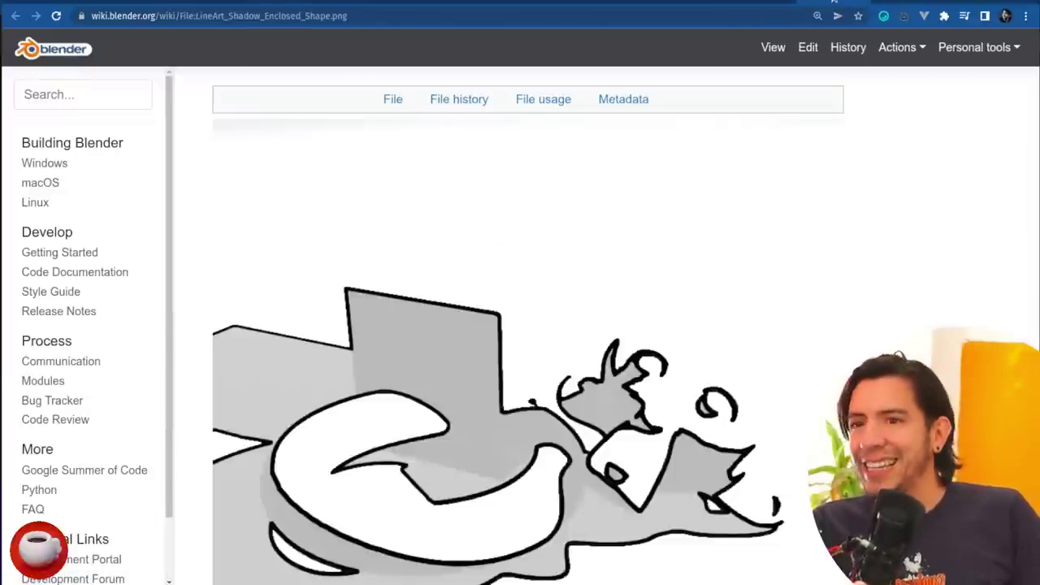
pyautogui.scroll(-3, 743, 349)
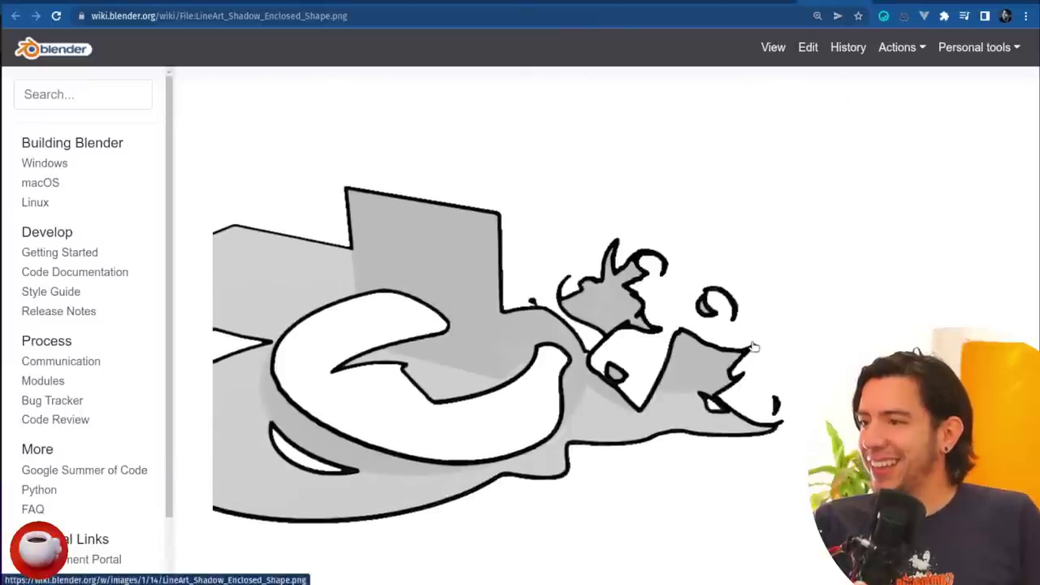
pyautogui.scroll(1, 754, 347)
# Step: Go back to the Grease Pencil 3.3 release notes, then switch over to Blender
pyautogui.hotkey('alt', 'Left')
pyautogui.scroll(-5, 715, 357)
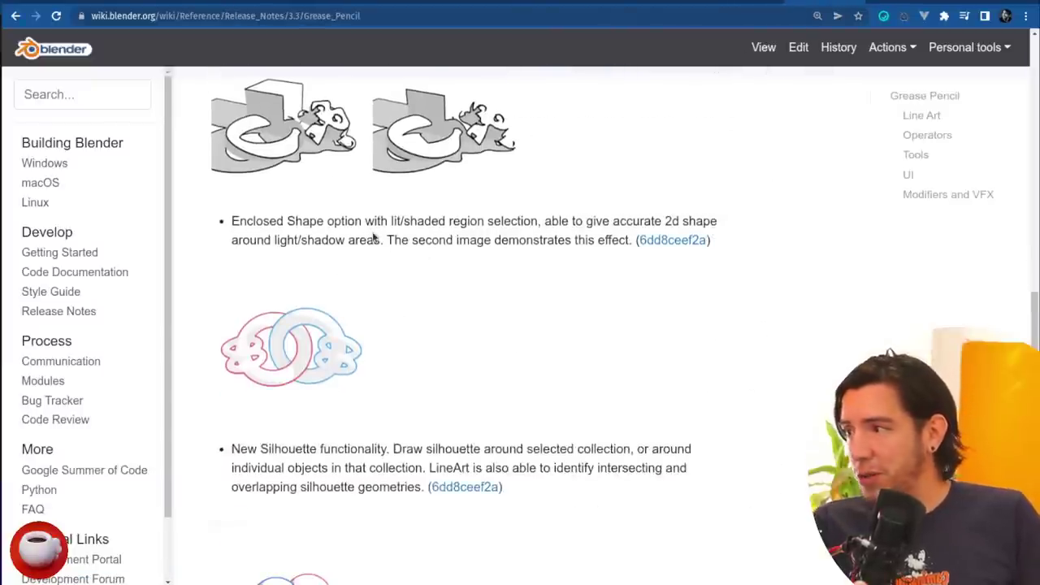
pyautogui.hotkey('alt', 'Tab')
# Step: Start a new Blender file without saving and widen the properties area, keeping the default cube
pyautogui.hotkey('ctrl', 'n')
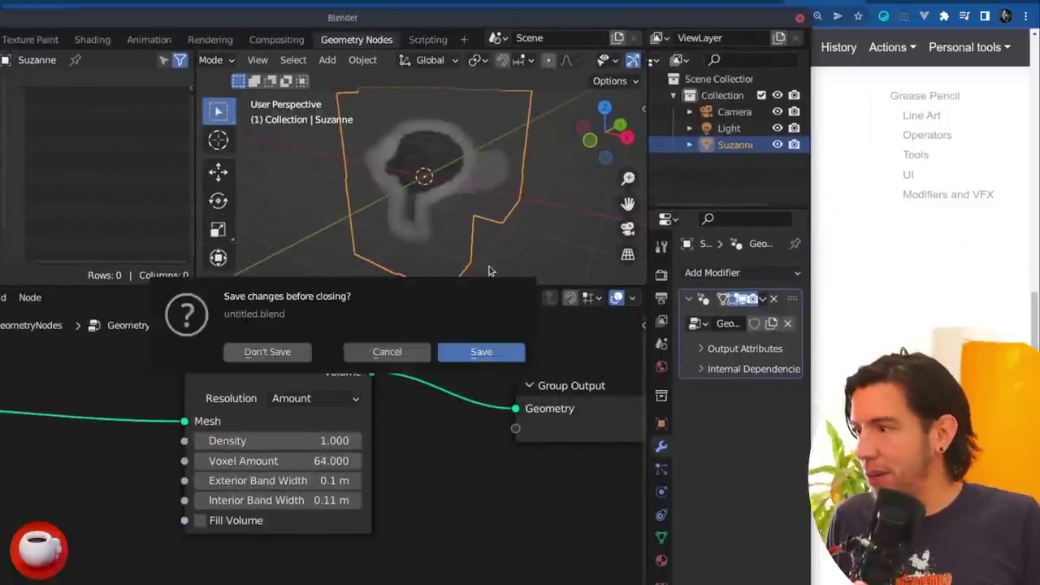
pyautogui.click(263, 350)
pyautogui.moveTo(685, 262); pyautogui.dragTo(499, 262)
pyautogui.press('x')
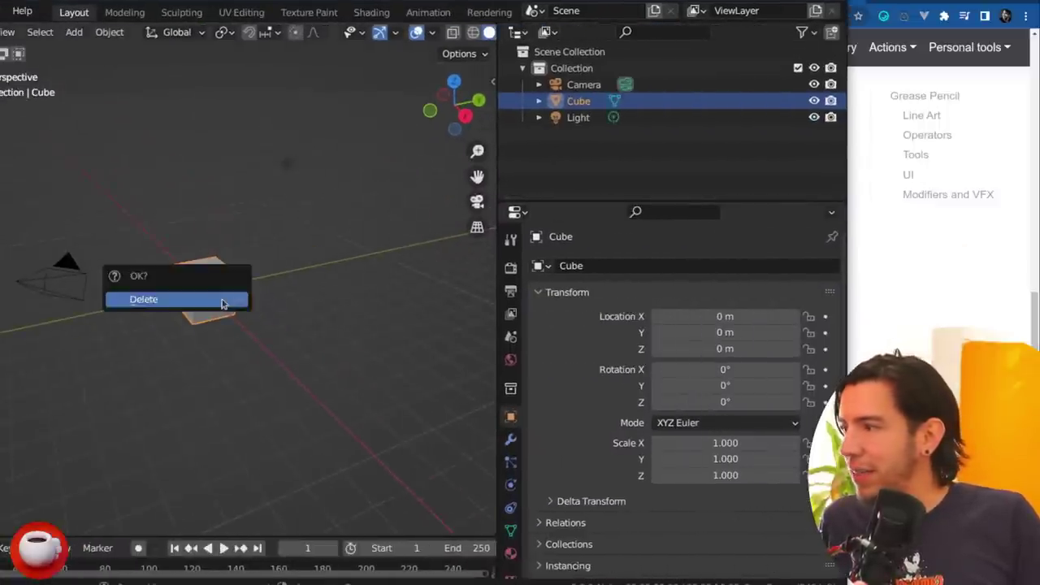
pyautogui.click(225, 301)
pyautogui.hotkey('shift', 'a')
pyautogui.hotkey('ctrl', 'z')
pyautogui.hotkey('shift', 'a')
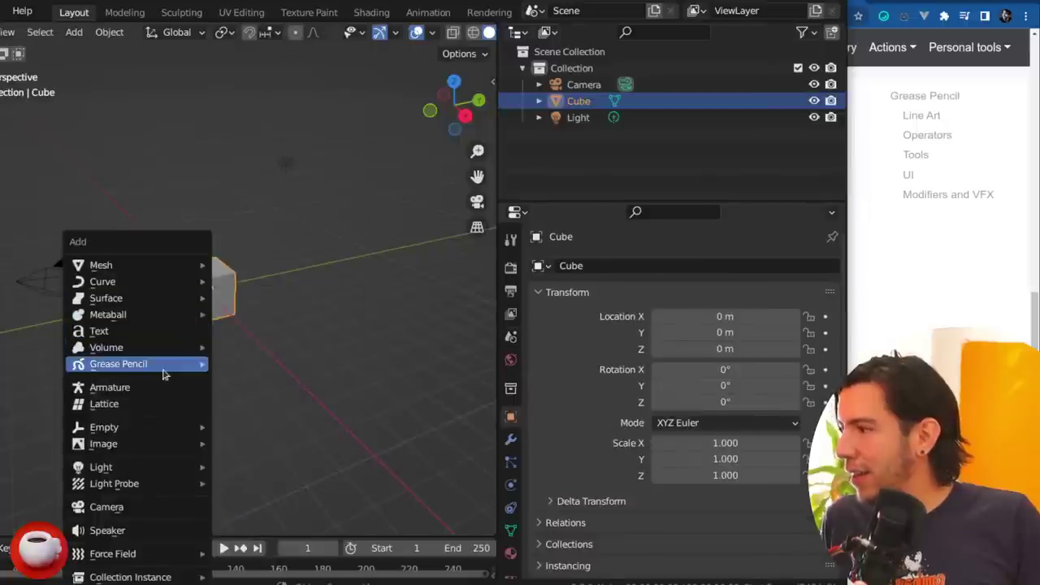
# Step: Add a Collection Line Art grease pencil object to the scene
pyautogui.moveTo(165, 366)
pyautogui.click(249, 381)
pyautogui.press('Delete')
pyautogui.hotkey('shift', 'a')
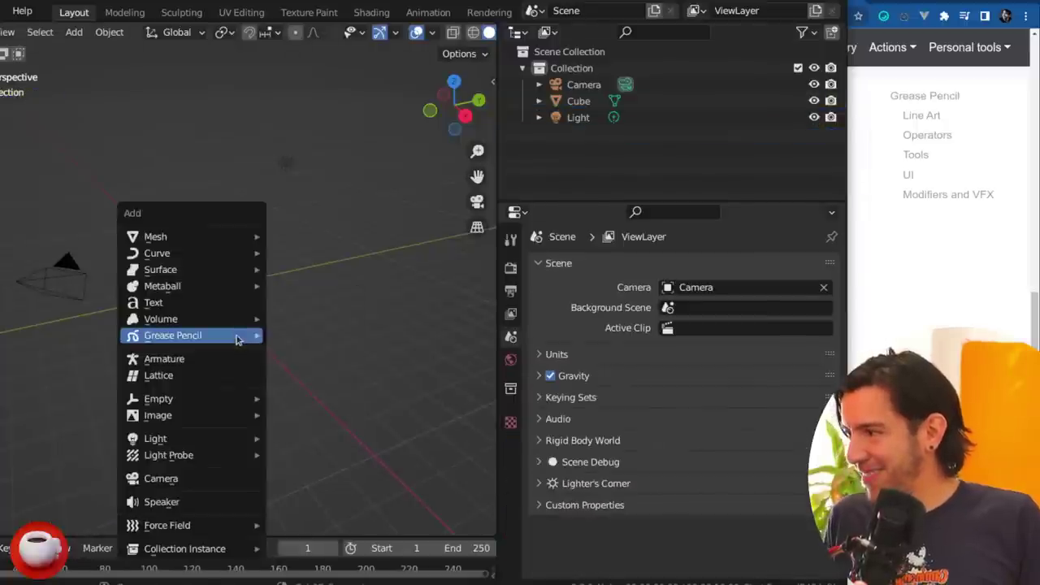
pyautogui.moveTo(239, 338)
pyautogui.click(323, 406)
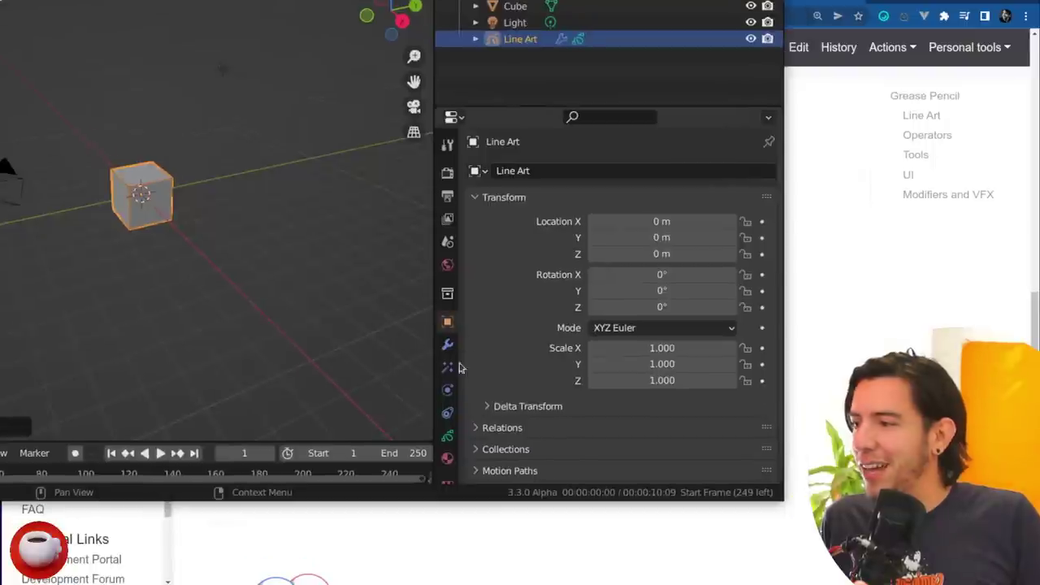
# Step: Show the Line Art modifier settings and scroll through them
pyautogui.click(448, 345)
pyautogui.scroll(-1, 546, 277)
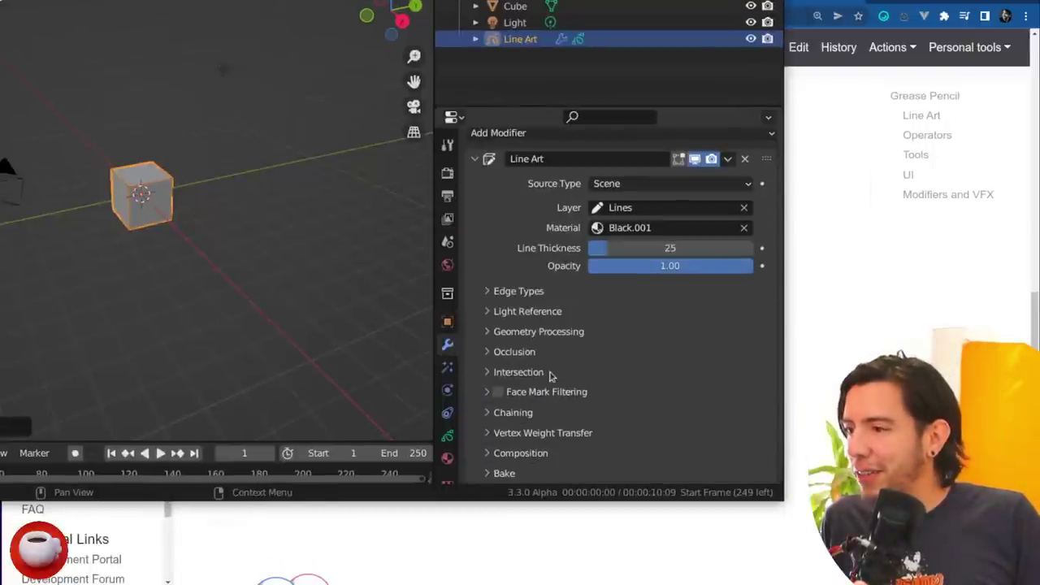
pyautogui.moveTo(533, 108); pyautogui.dragTo(532, 37)
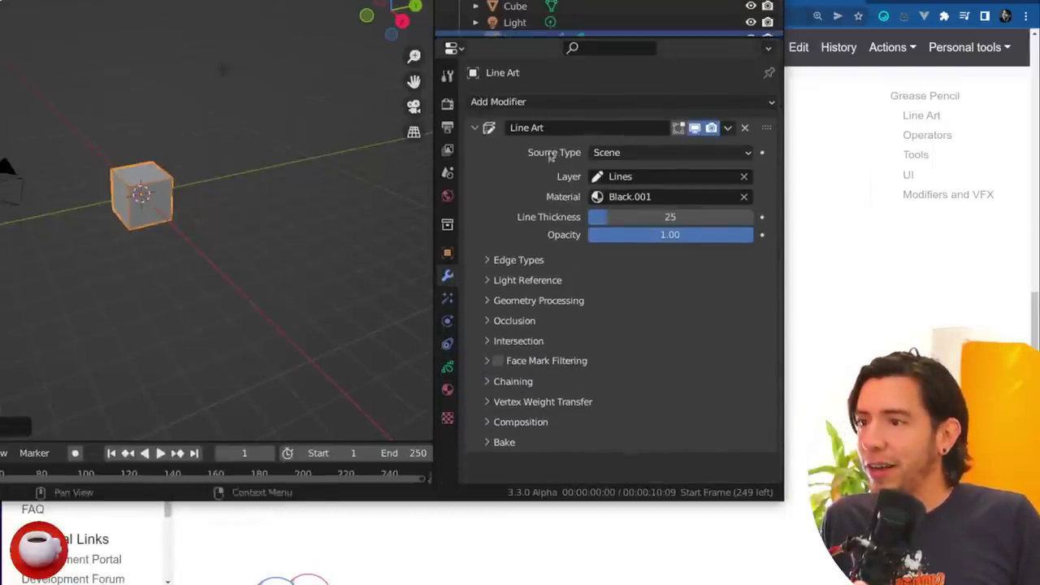
pyautogui.scroll(-5, 632, 315)
pyautogui.scroll(-4, 625, 327)
pyautogui.scroll(7, 624, 326)
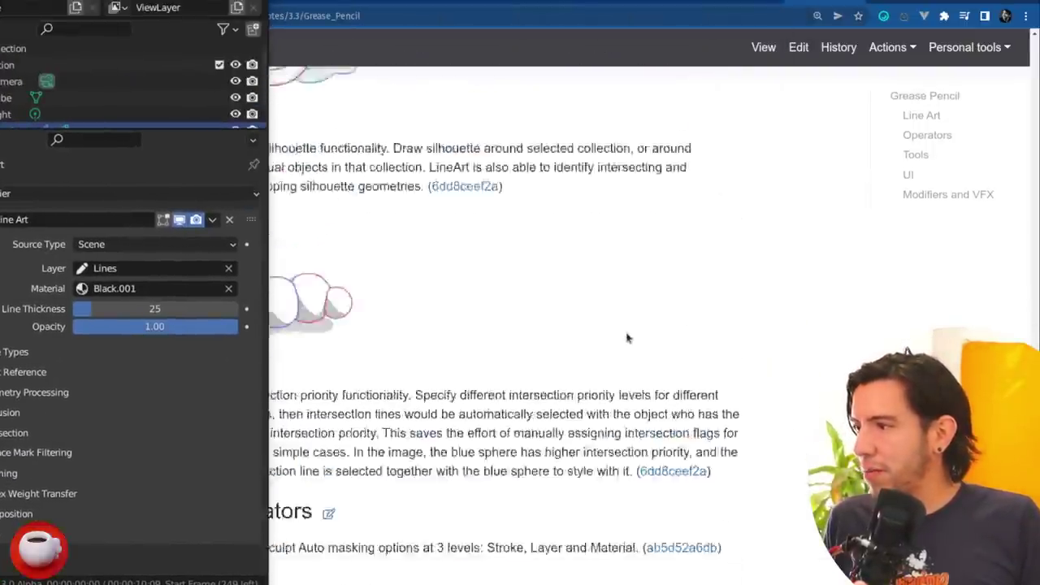
pyautogui.click(208, 376)
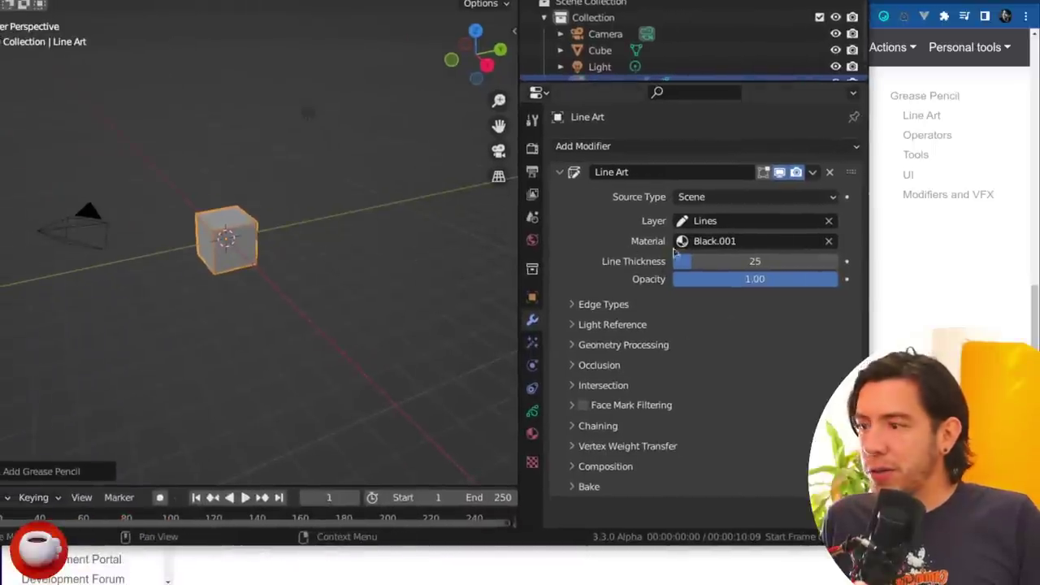
# Step: Expand the Edge Types and Light Reference panels, then minimize Blender
pyautogui.click(620, 326)
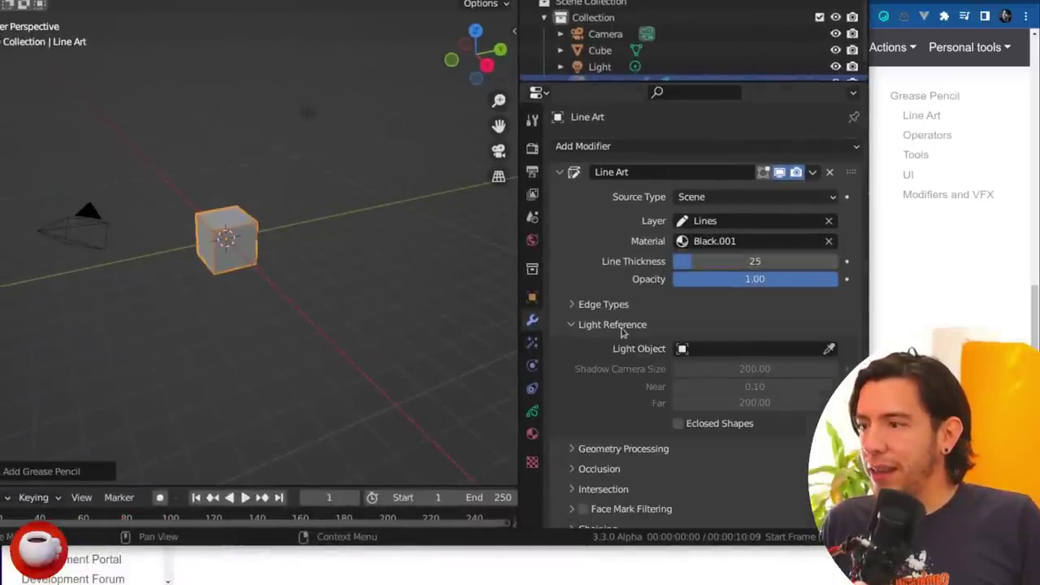
pyautogui.click(618, 327)
pyautogui.click(605, 308)
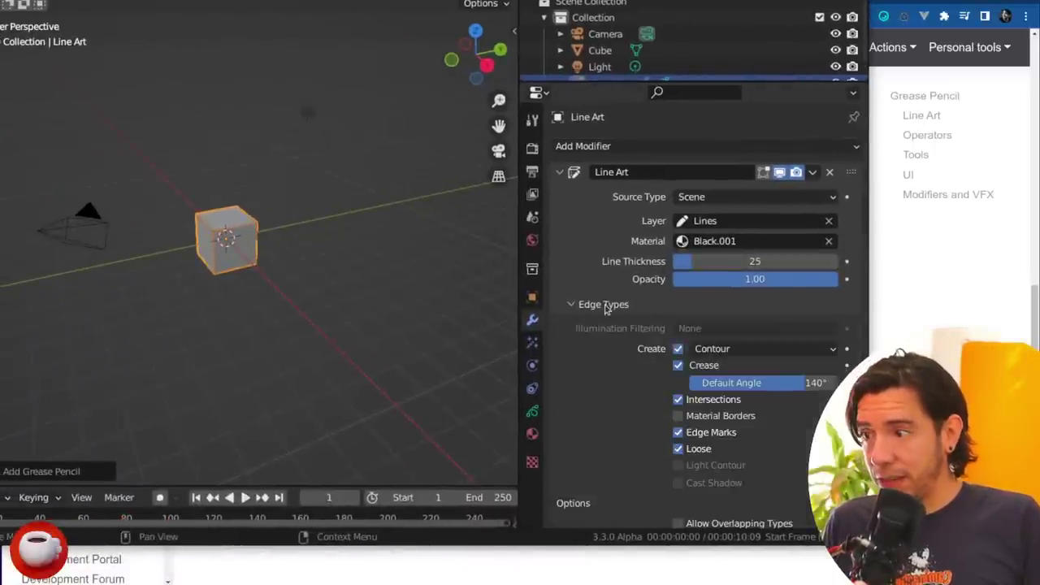
pyautogui.scroll(-4, 605, 307)
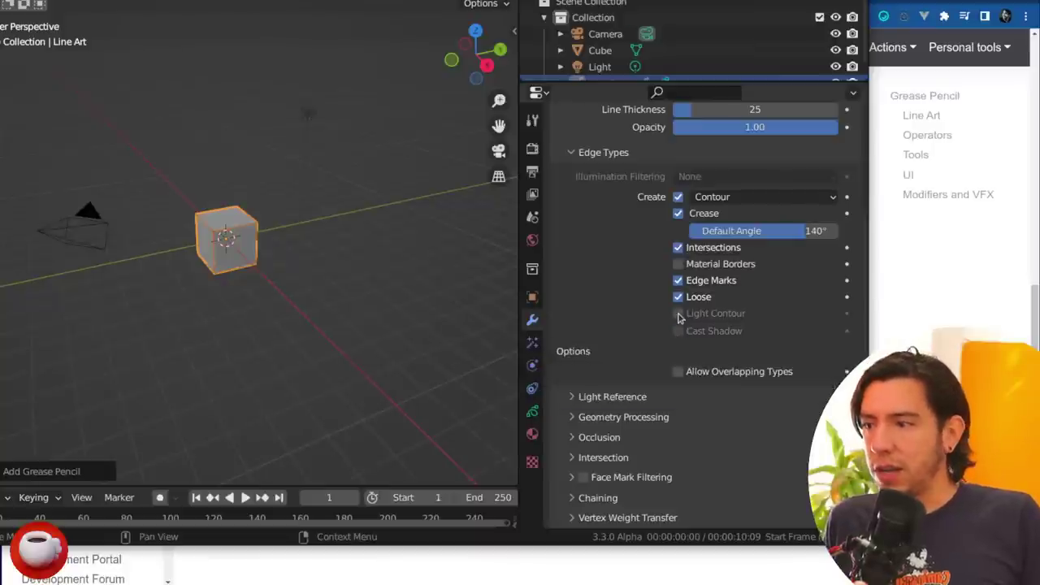
pyautogui.click(632, 398)
pyautogui.scroll(-4, 632, 399)
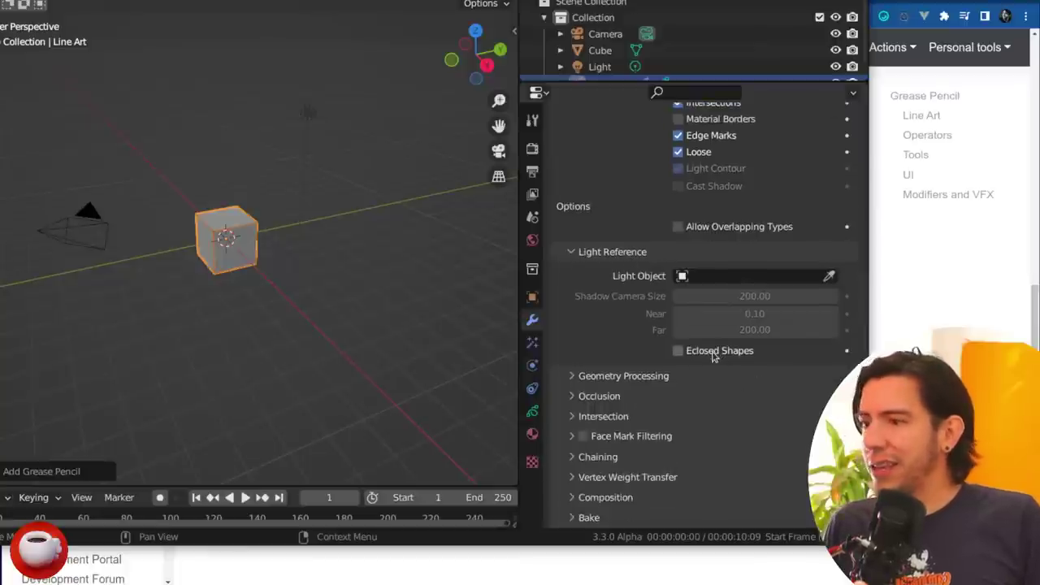
pyautogui.press('super+Down')
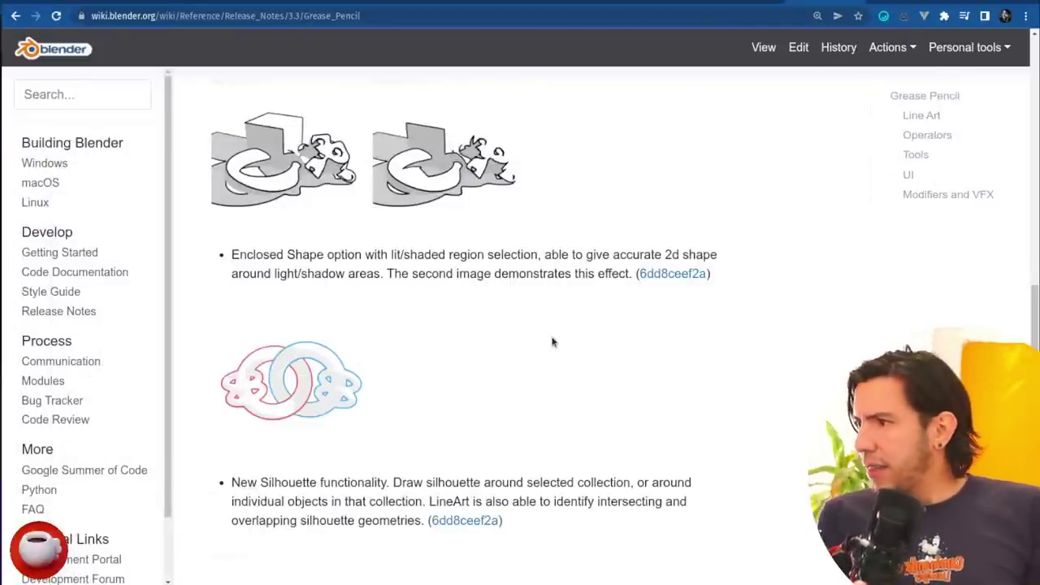
# Step: Scroll through the Line Art notes and return the page zoom to 100%
pyautogui.scroll(-3, 552, 342)
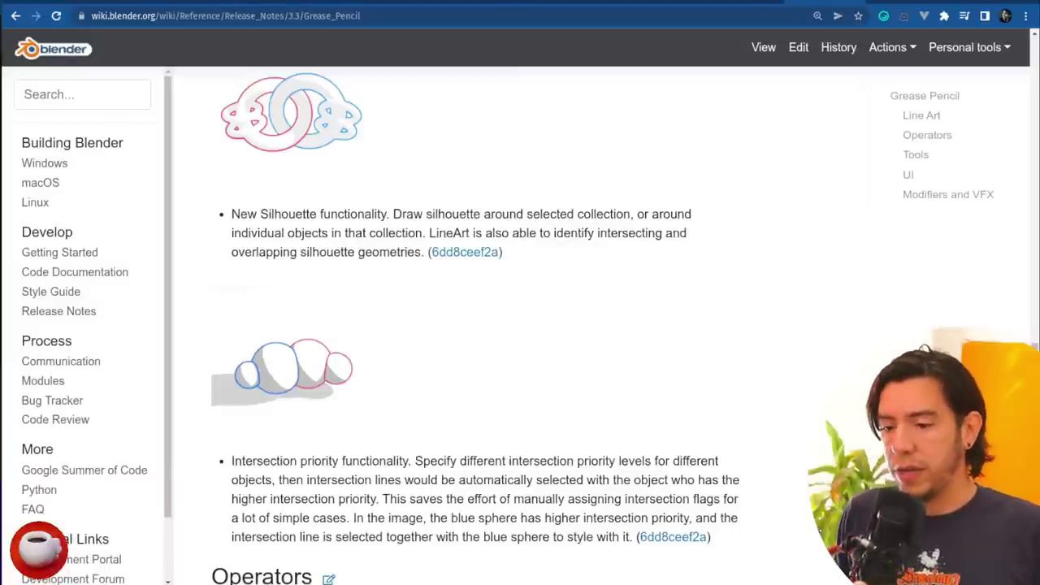
pyautogui.scroll(2, 720, 511)
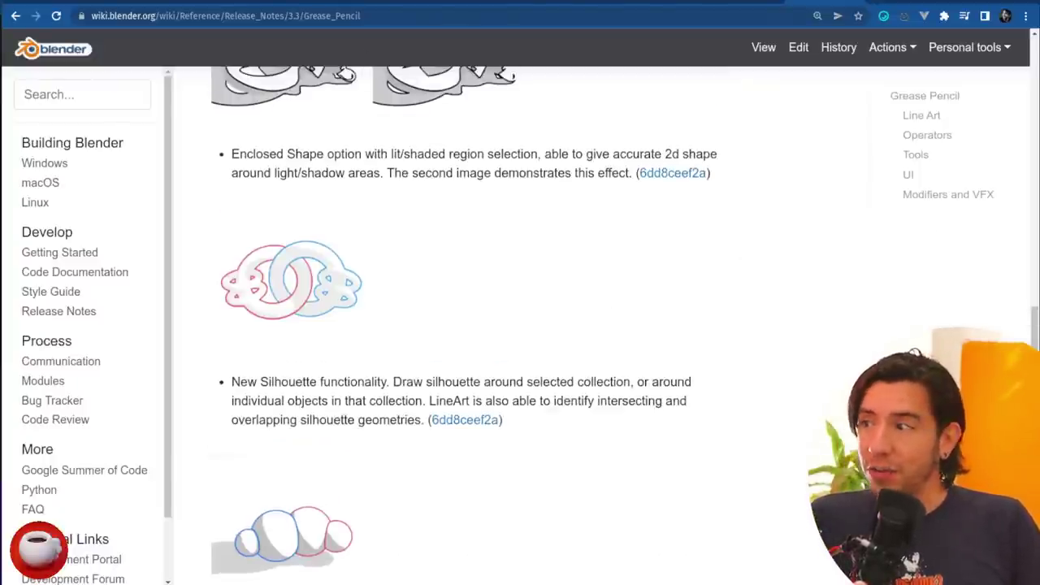
pyautogui.scroll(10, 794, 235)
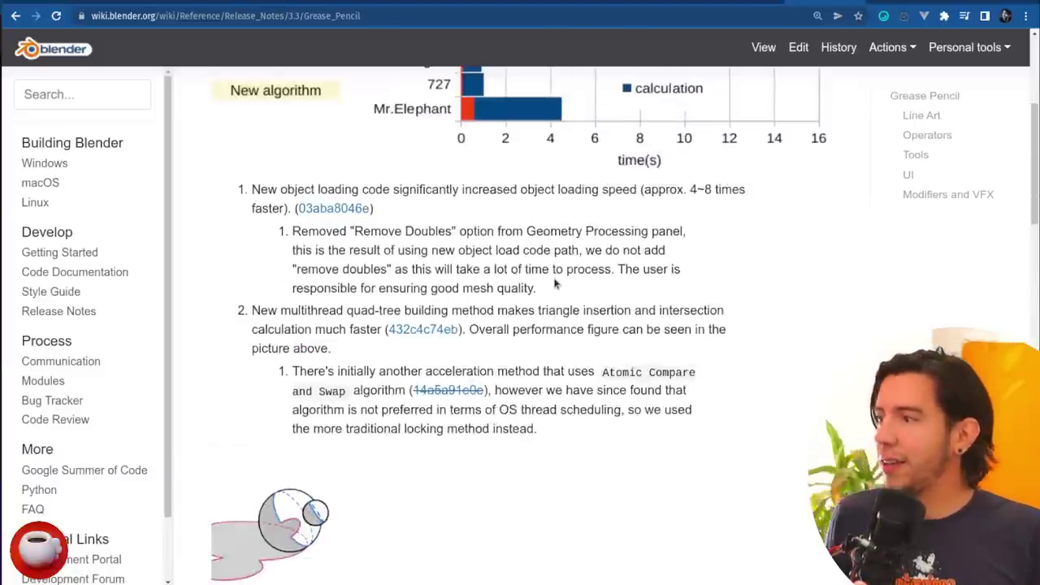
pyautogui.scroll(4, 555, 283)
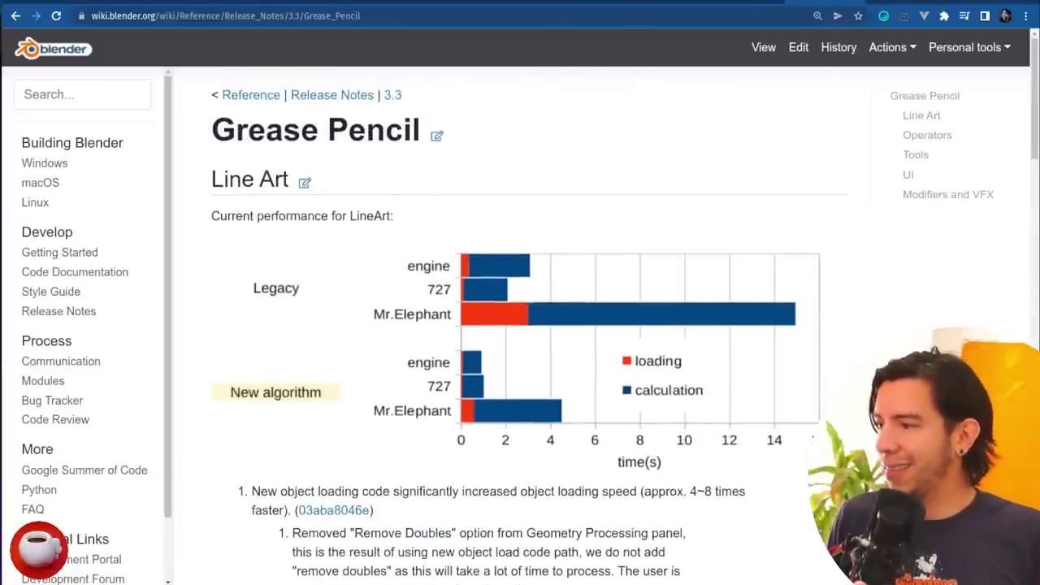
pyautogui.hotkey('ctrl', '-')
pyautogui.hotkey('ctrl', '-')
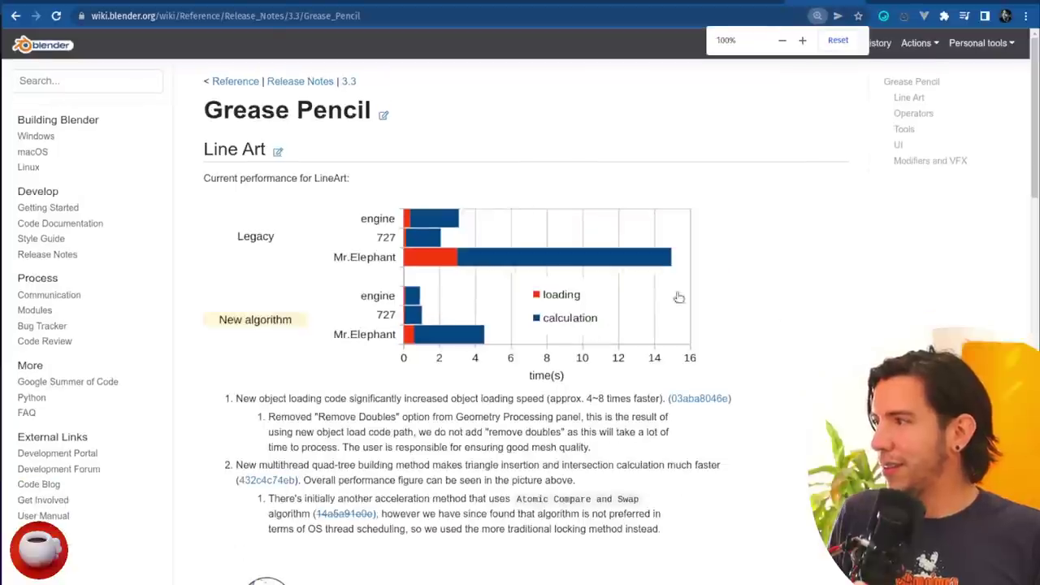
pyautogui.scroll(-12, 394, 171)
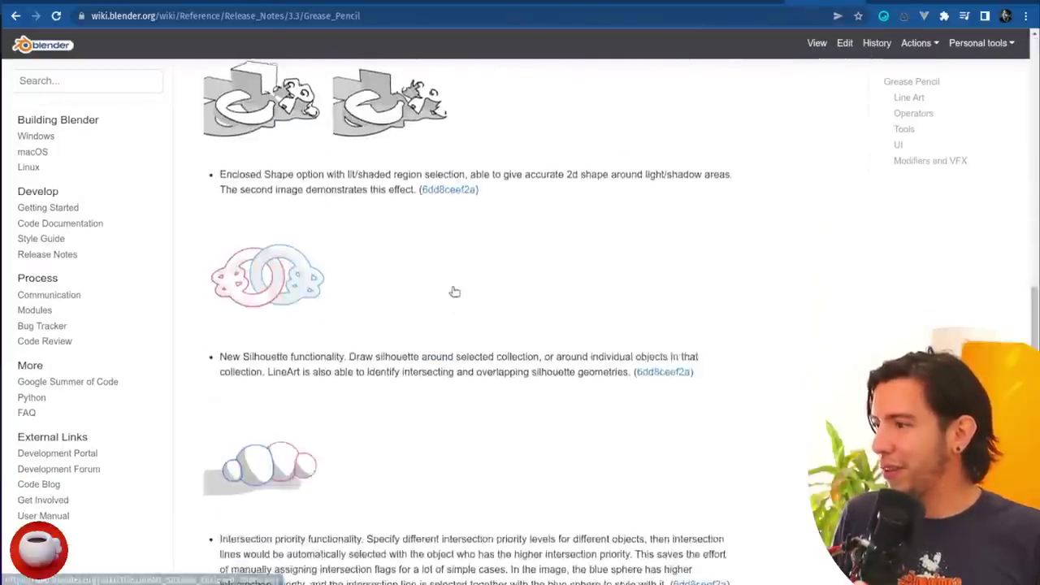
pyautogui.scroll(15, 444, 427)
# Step: Open the Blender 3.3 Release Notes overview and keep it at 100% zoom
pyautogui.click(351, 83)
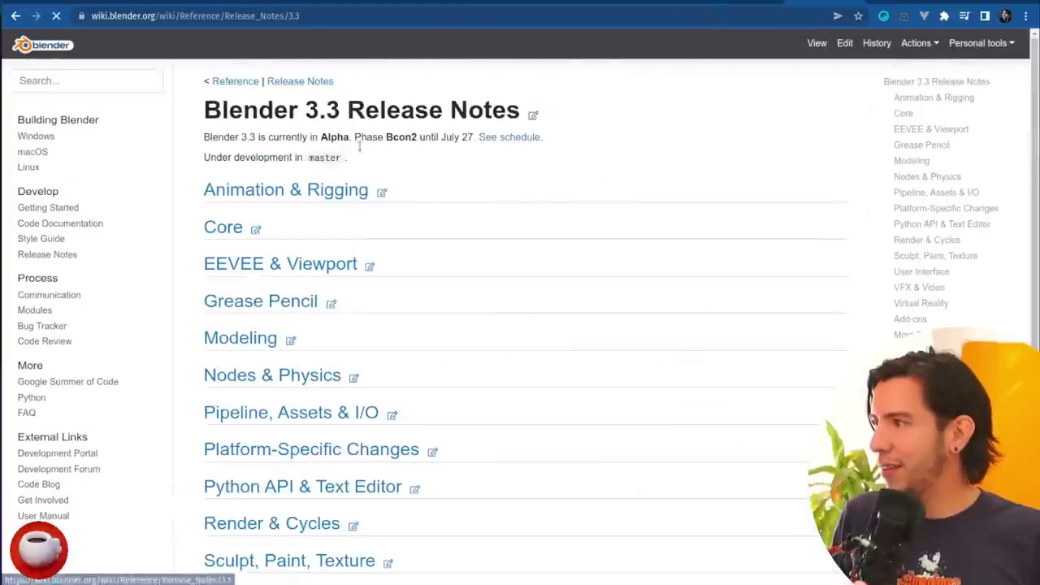
pyautogui.hotkey('ctrl', '-')
pyautogui.hotkey('ctrl', '+')
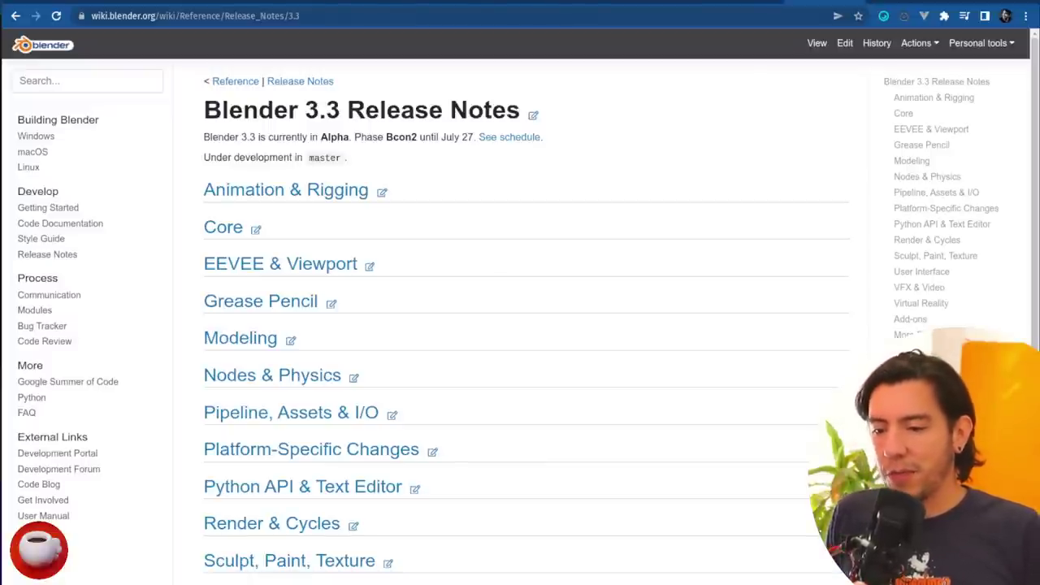
# Step: Load the e4bf58 'Image from Plane Marker' commit page in a new tab
pyautogui.hotkey('ctrl', 't')
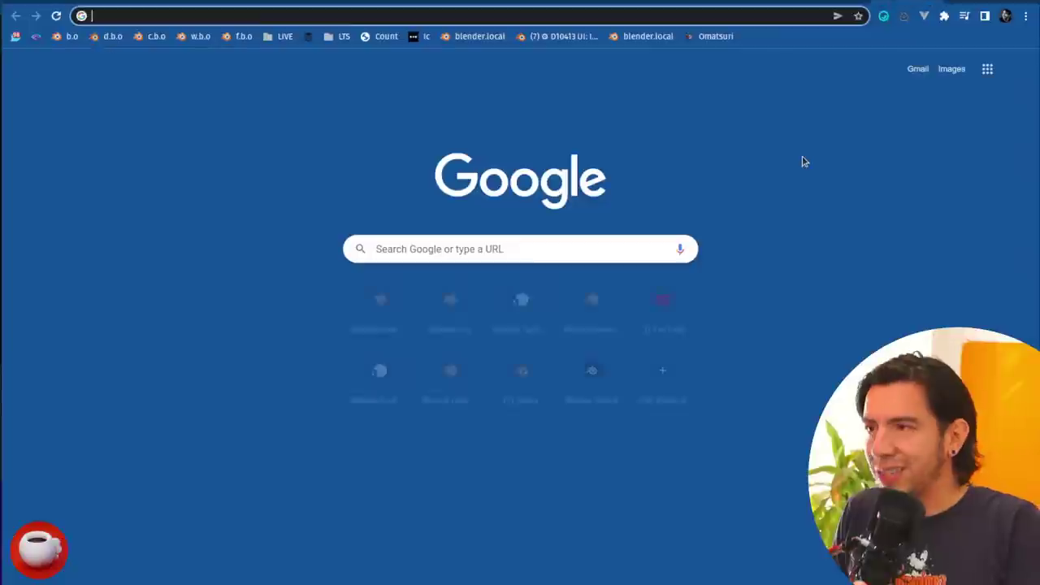
pyautogui.write('developer.blender.org/rBe4bf58')
pyautogui.press('Return')
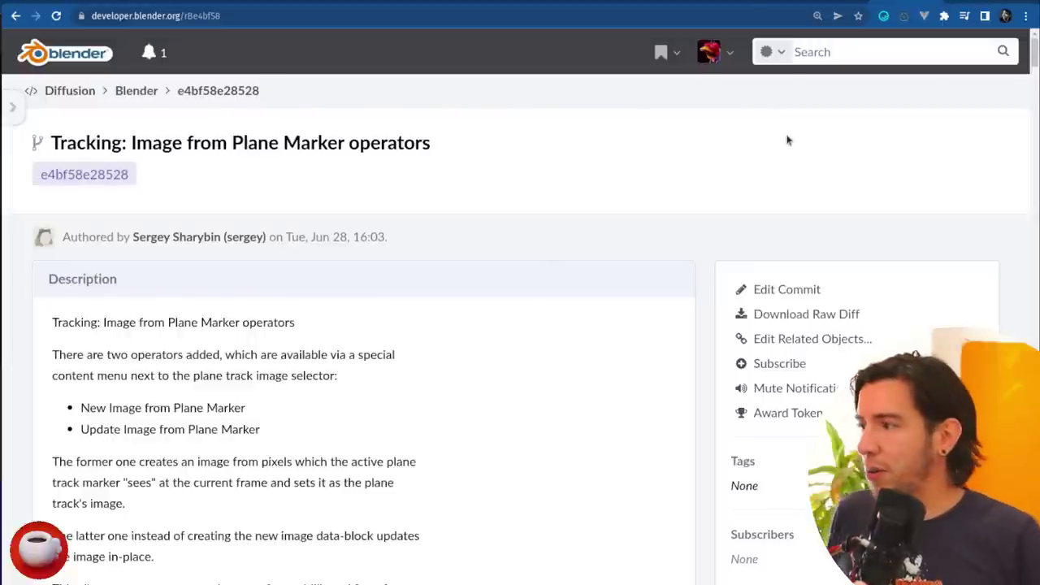
# Step: Open the commit's linked YouTube demo and pause it
pyautogui.scroll(-4, 488, 309)
pyautogui.scroll(-1, 454, 399)
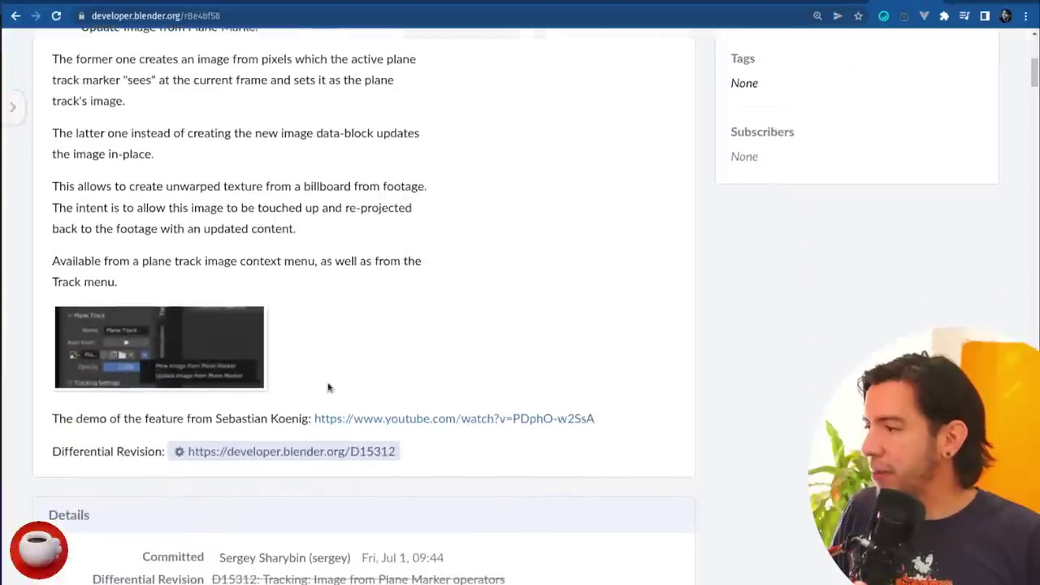
pyautogui.click(576, 406)
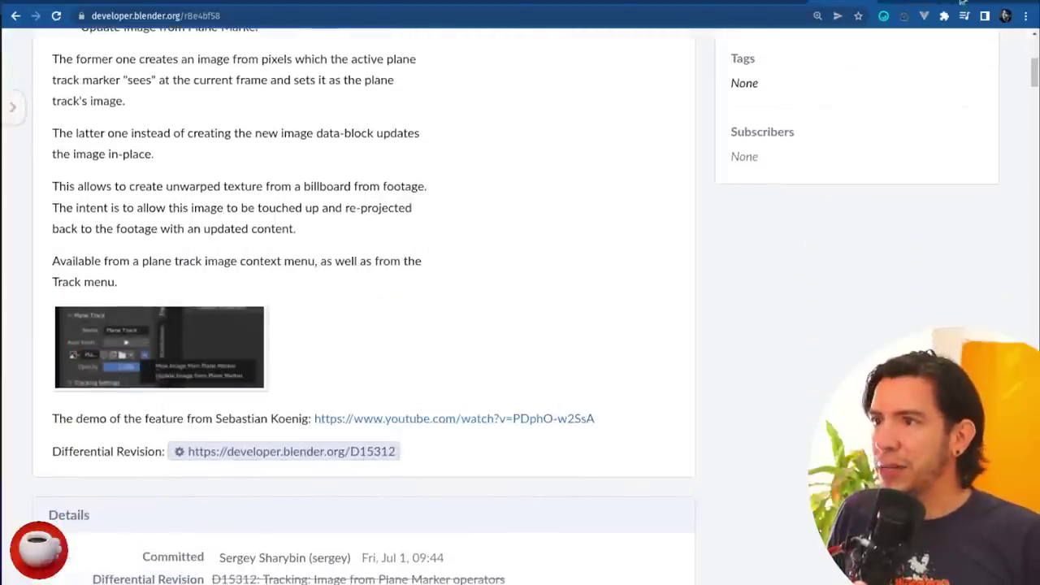
pyautogui.click(398, 466)
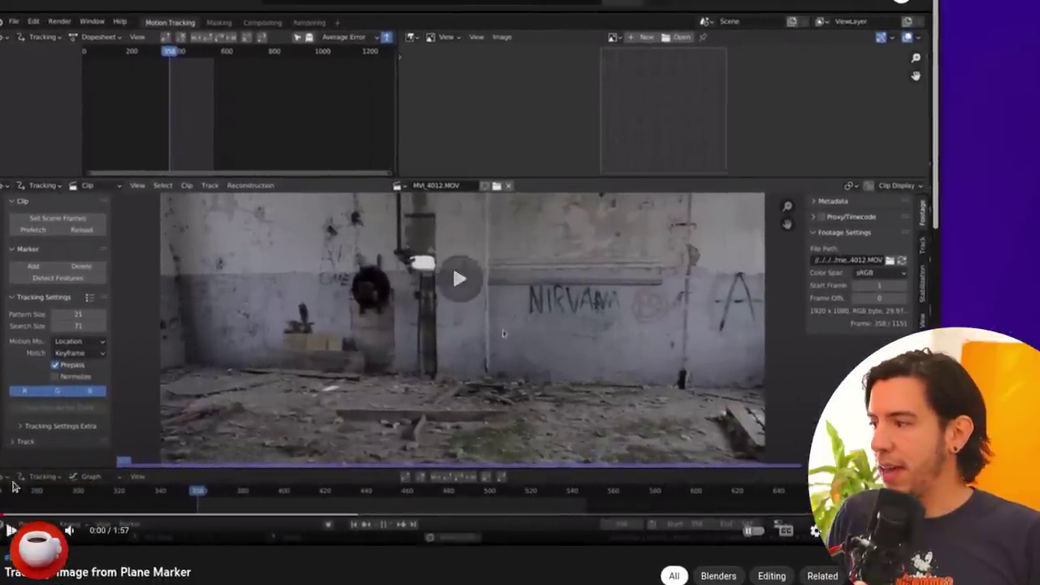
# Step: Resume the plane marker demo and skip ahead near 0:59 to the Krita painting part
pyautogui.click(12, 486)
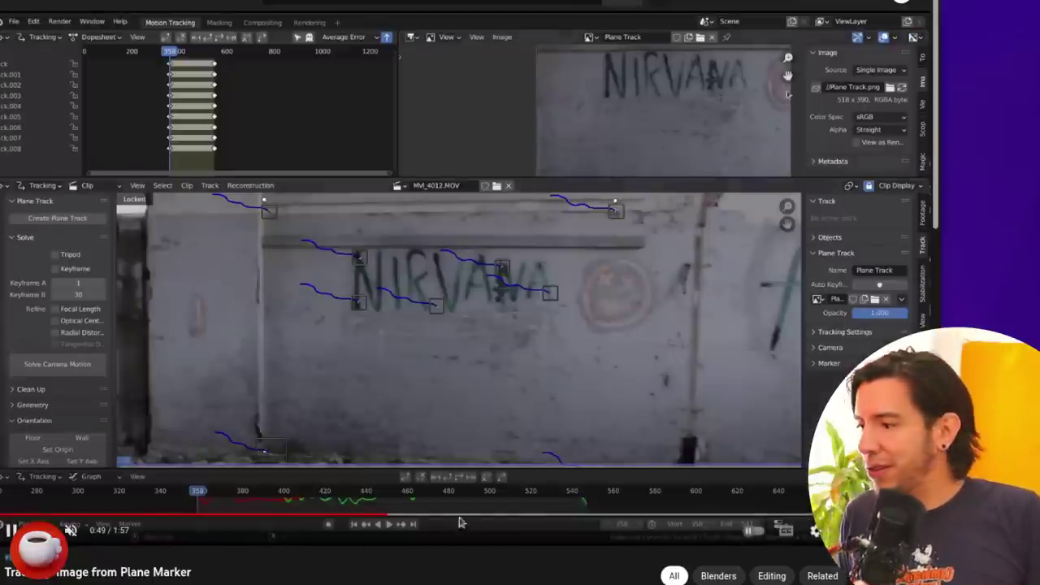
pyautogui.click(463, 517)
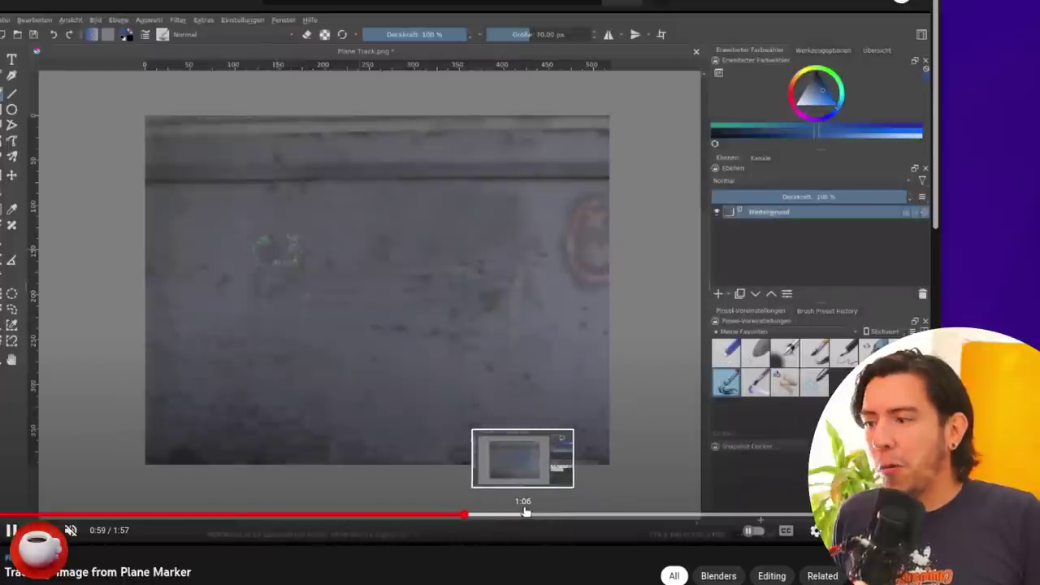
# Step: Jump back to the Blender part of the demo, replay from about 0:23, then pause
pyautogui.click(534, 517)
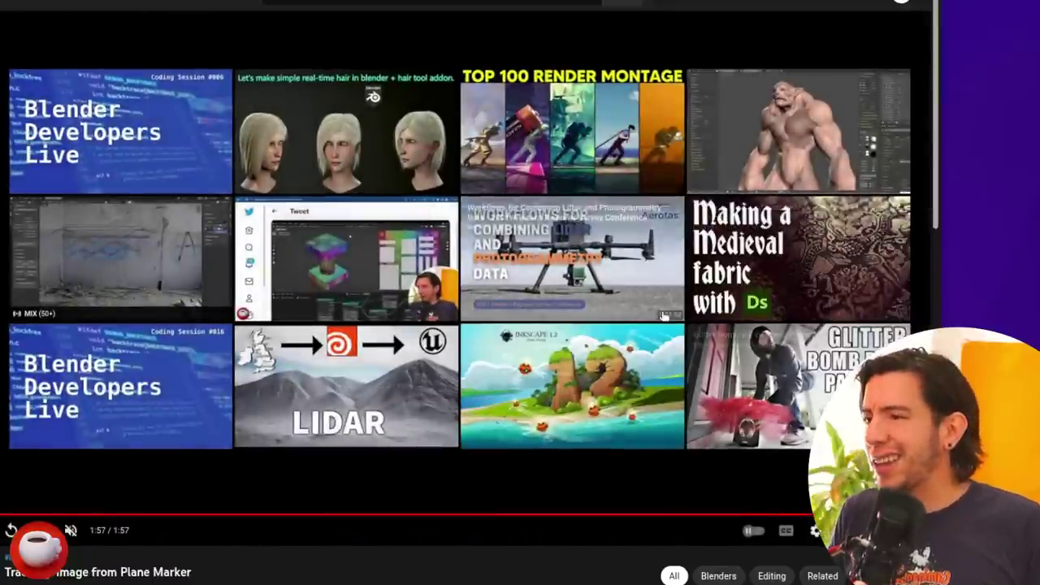
pyautogui.scroll(-3, 128, 357)
pyautogui.click(180, 317)
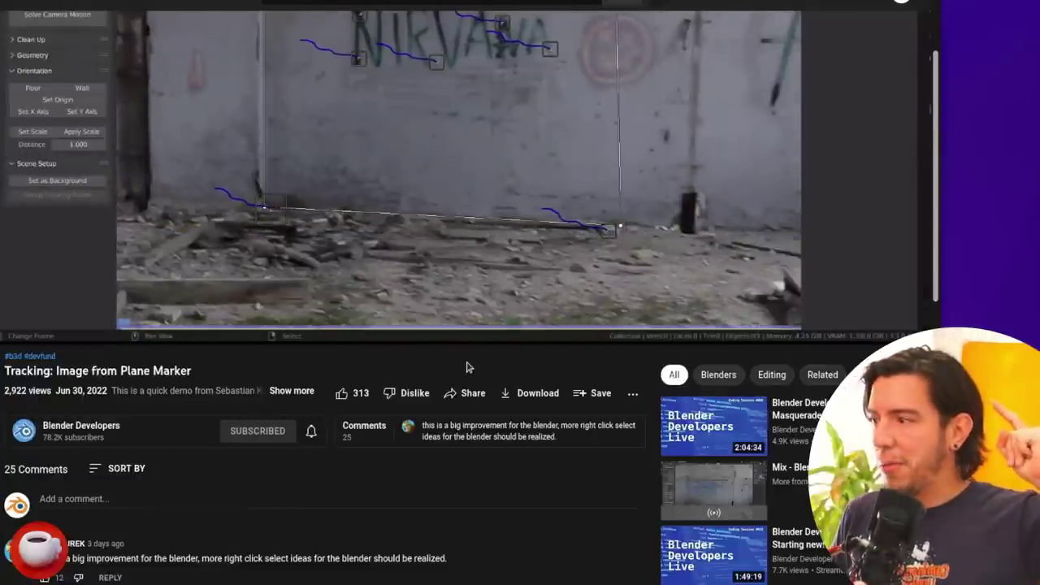
pyautogui.scroll(3, 545, 476)
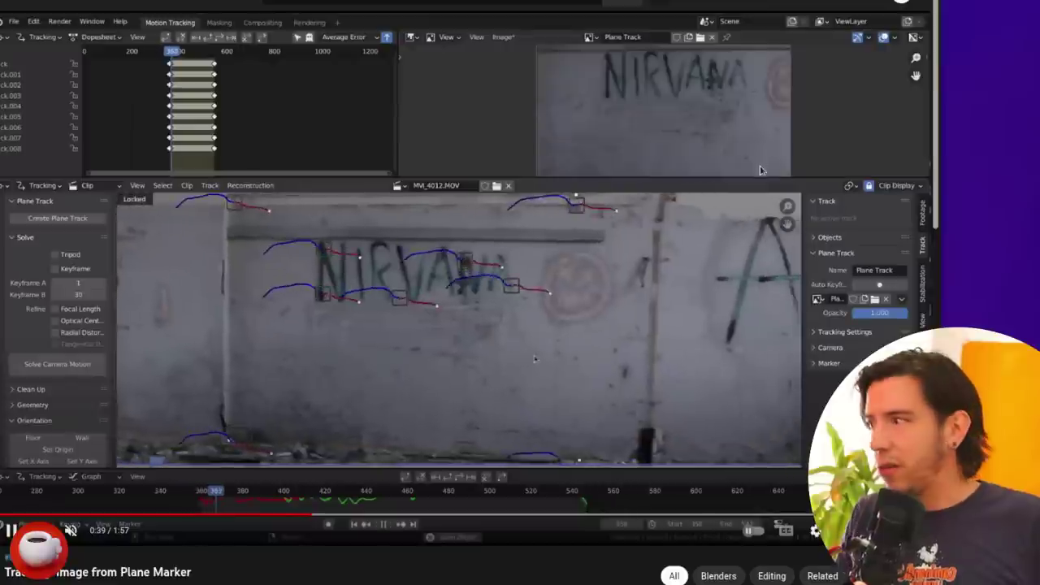
pyautogui.press('space')
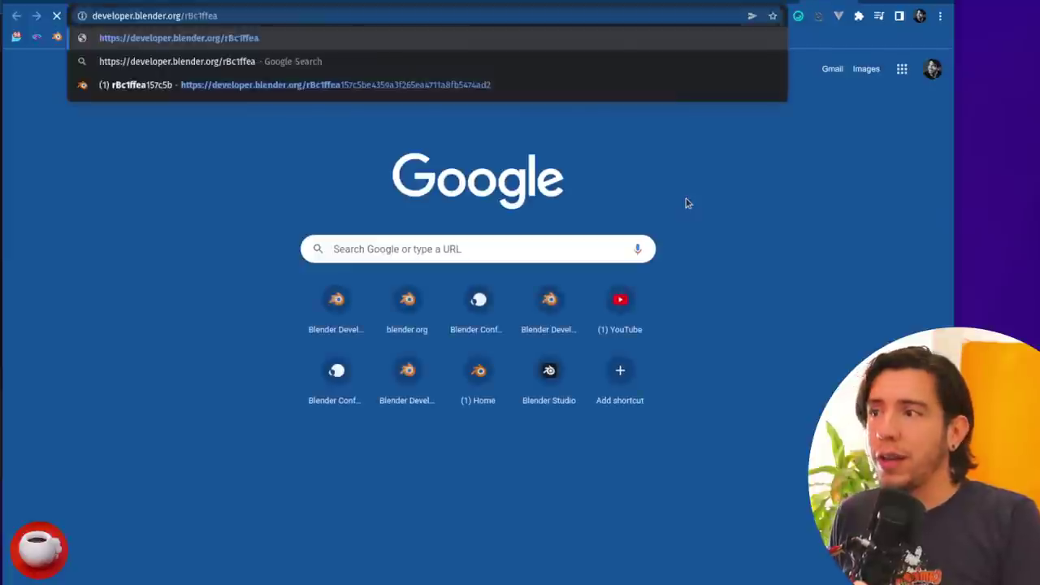
# Step: Open the rBc1ffea mask editor smooth drawing commit, then the rBa02992 Cycles oneAPI commit in a new tab
pyautogui.press('Return')
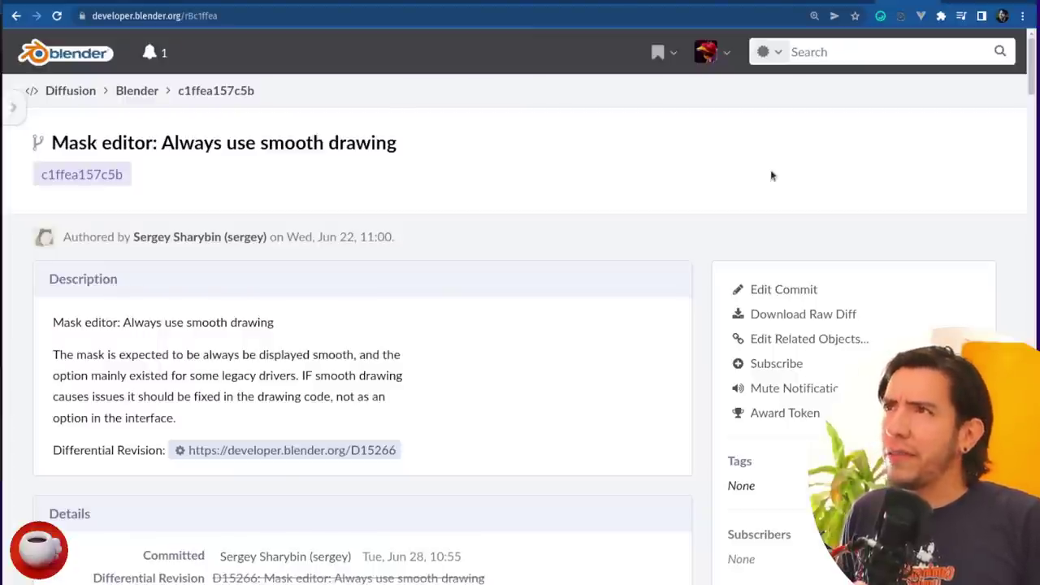
pyautogui.hotkey('ctrl', 't')
pyautogui.write('https://developer.blender.org/rBa02992')
pyautogui.press('Return')
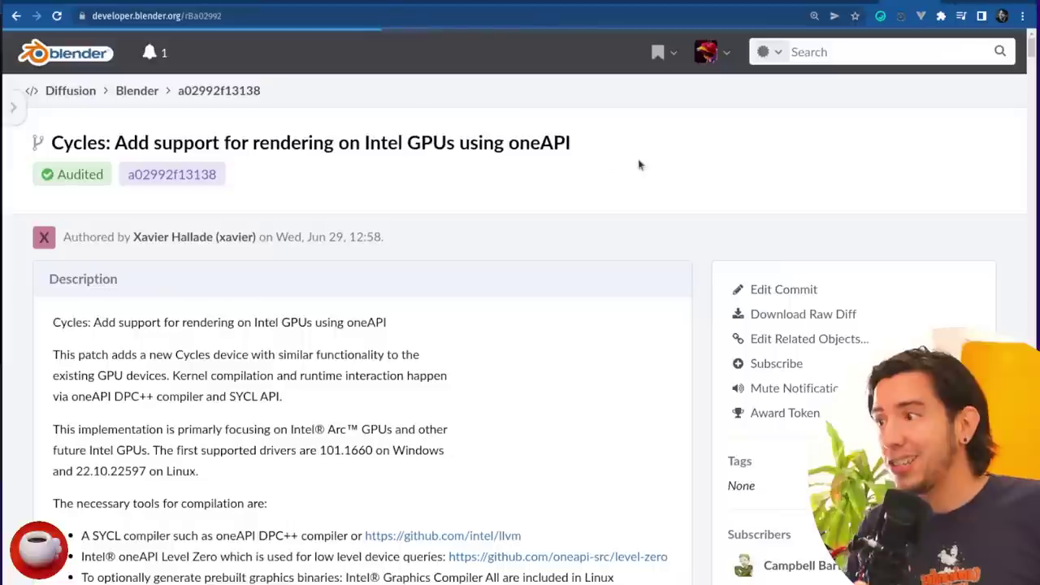
pyautogui.moveTo(572, 152); pyautogui.dragTo(507, 151)
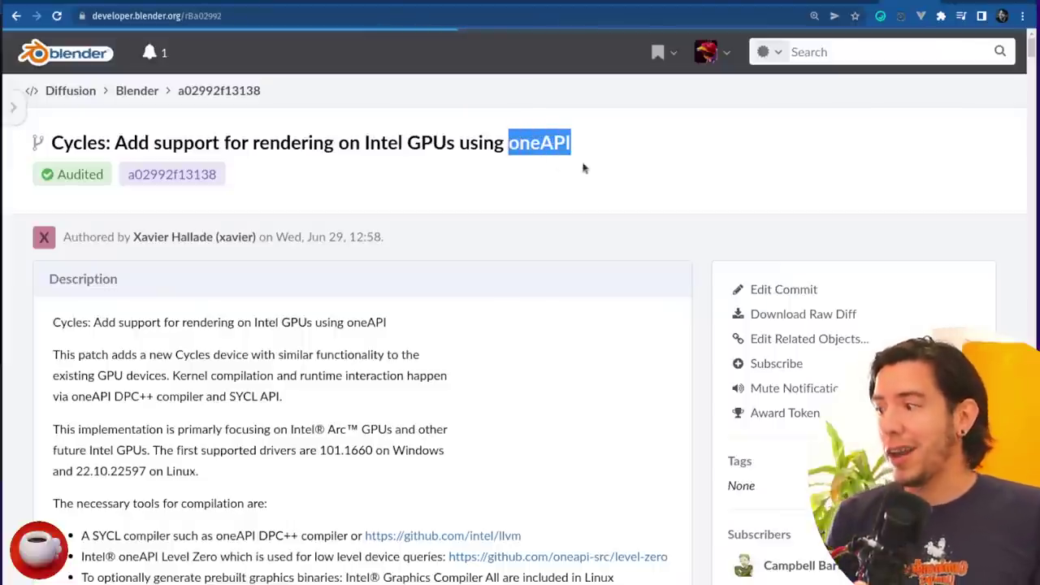
pyautogui.click(704, 186)
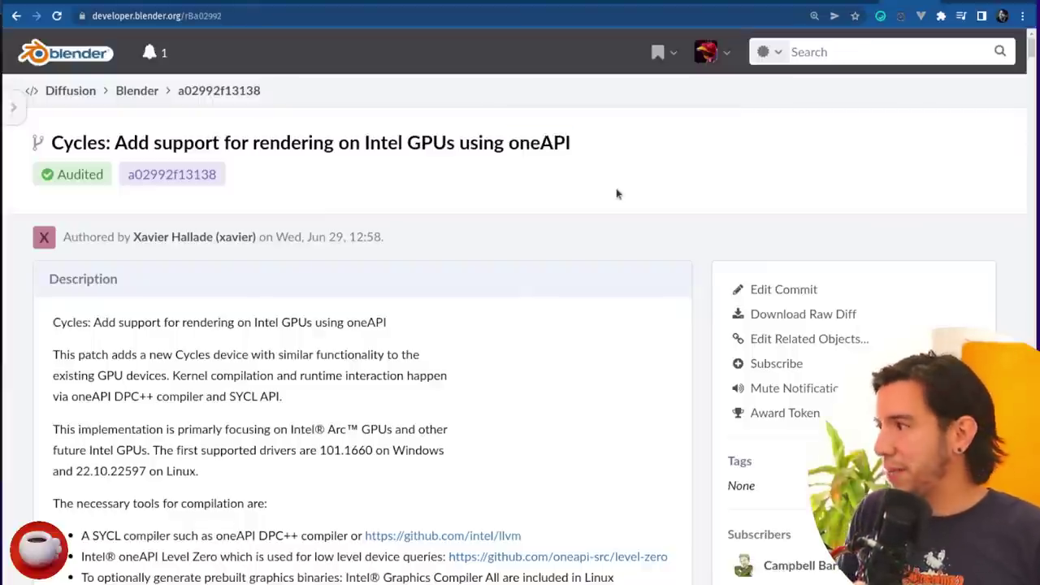
pyautogui.scroll(-1, 561, 251)
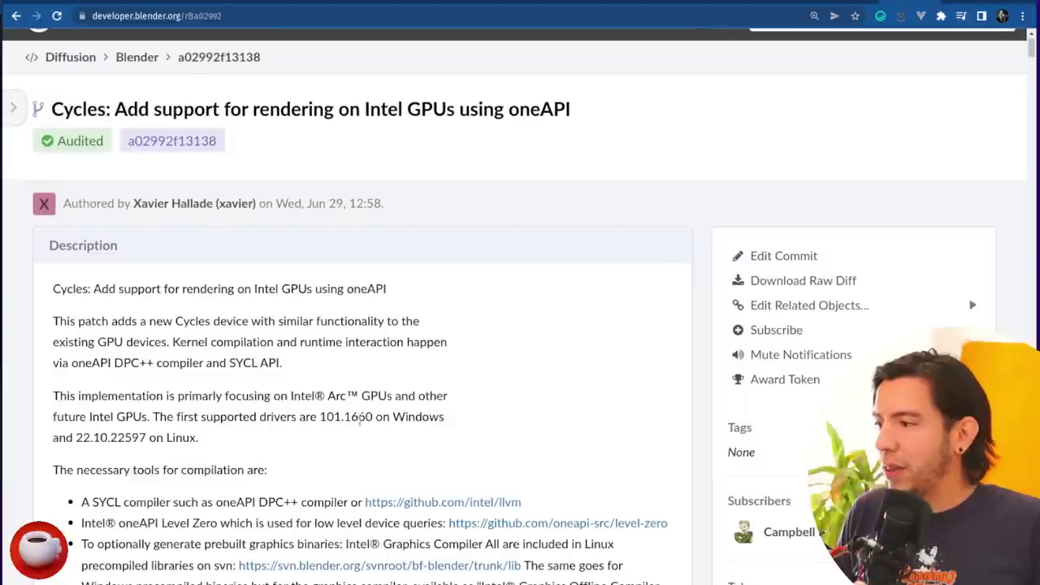
pyautogui.moveTo(320, 416); pyautogui.dragTo(372, 418)
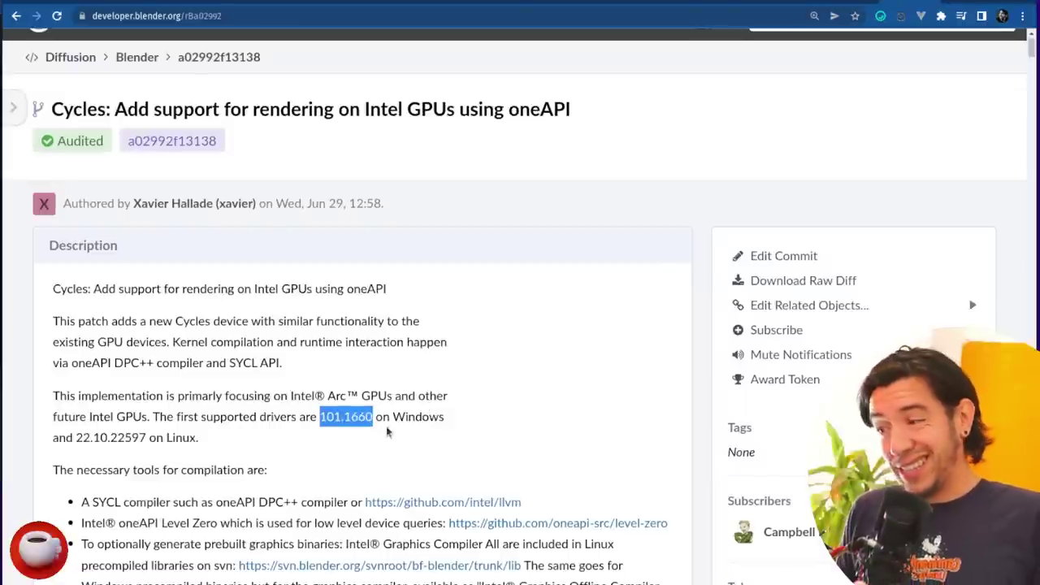
pyautogui.moveTo(84, 437); pyautogui.dragTo(93, 437)
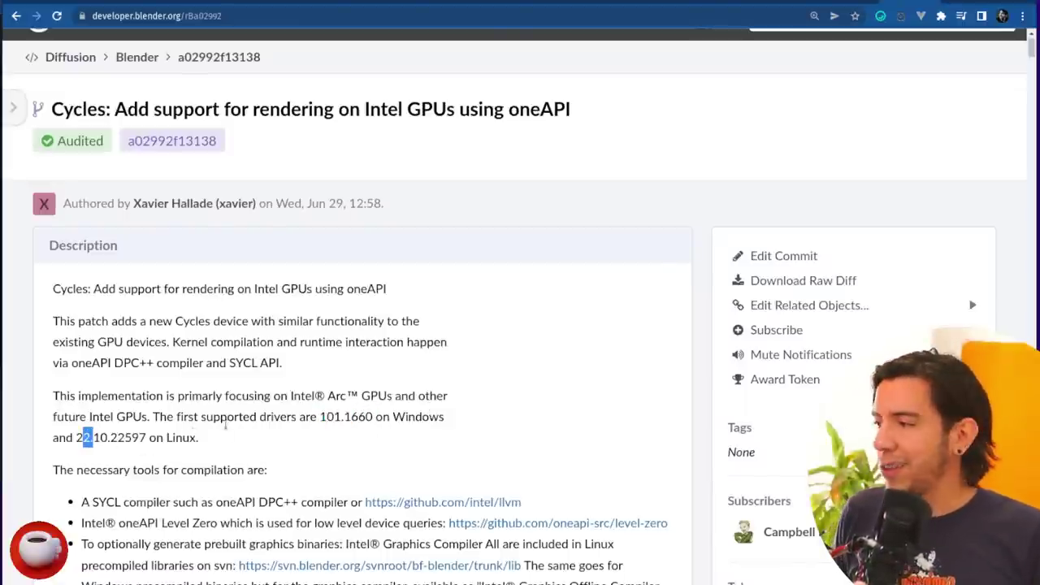
pyautogui.moveTo(203, 435); pyautogui.dragTo(91, 413)
pyautogui.click(409, 443)
pyautogui.scroll(-1, 599, 350)
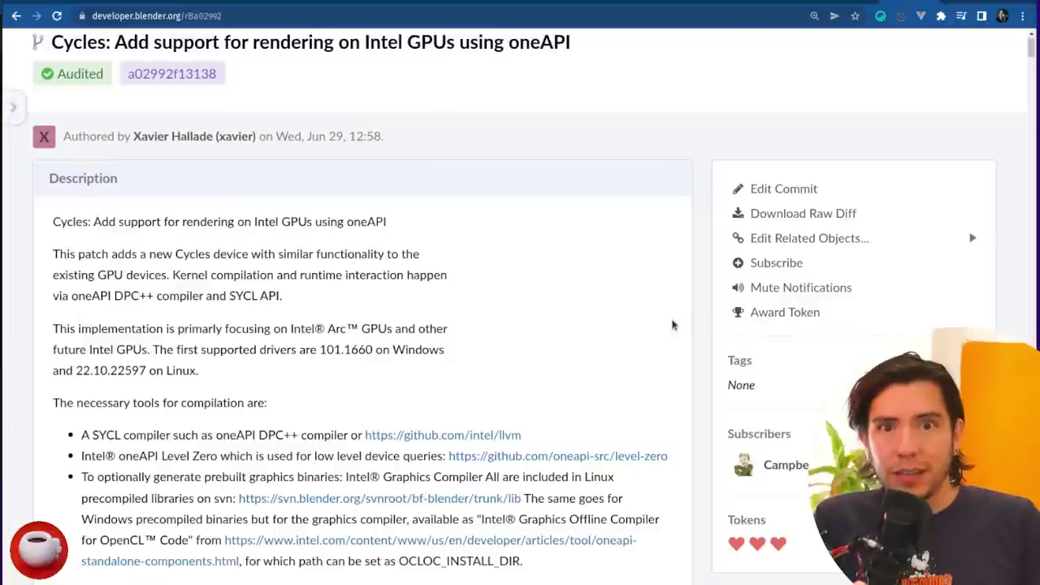
pyautogui.scroll(2, 599, 341)
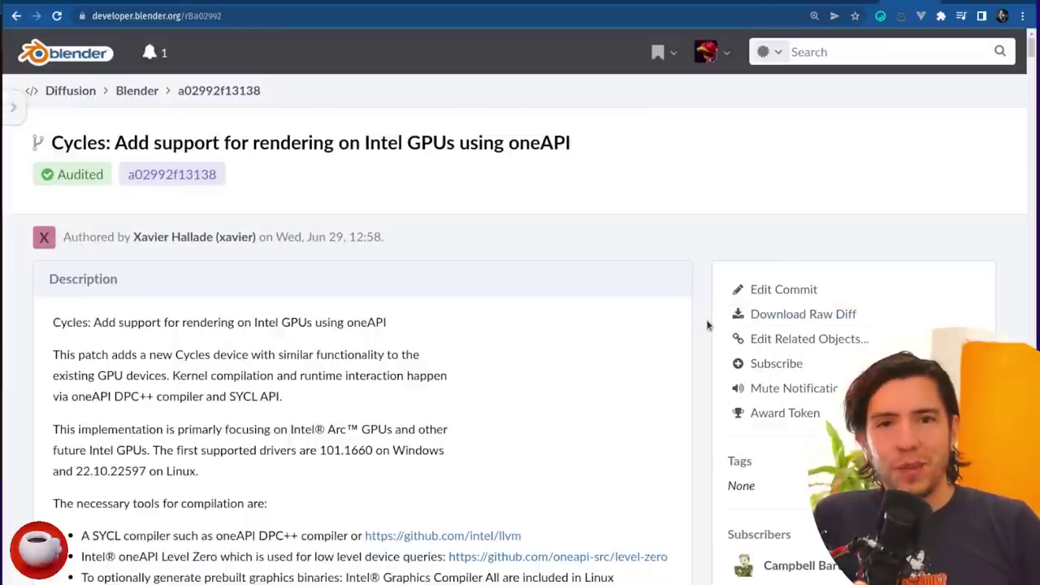
pyautogui.scroll(-3, 587, 484)
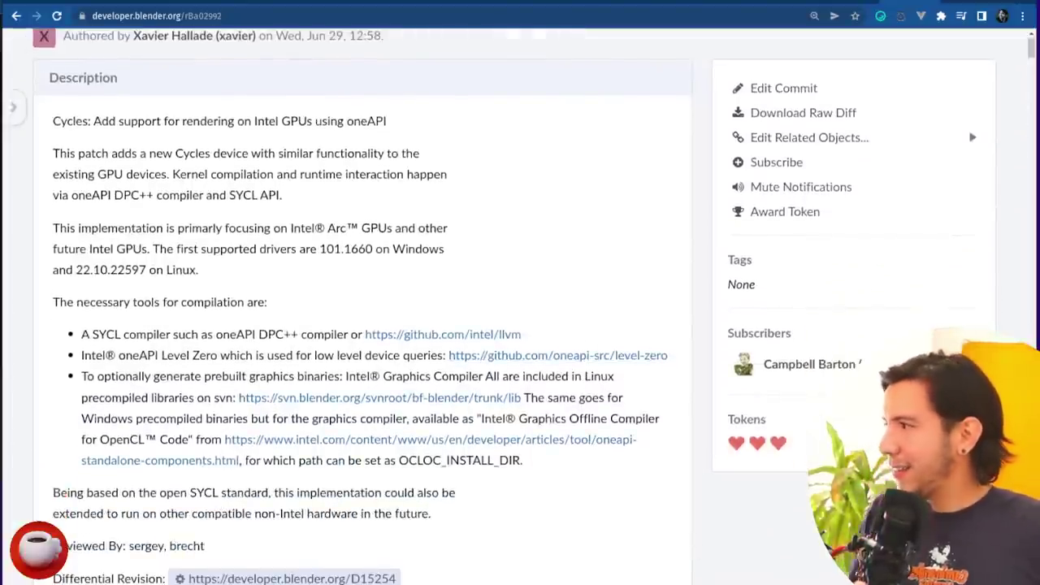
pyautogui.scroll(3, 534, 301)
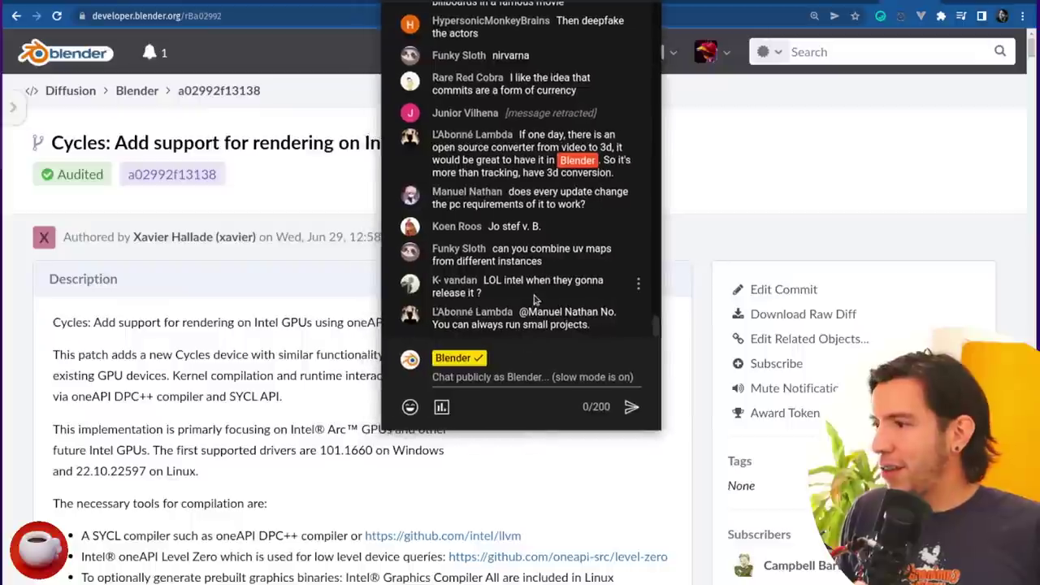
pyautogui.moveTo(534, 297); pyautogui.dragTo(528, 265)
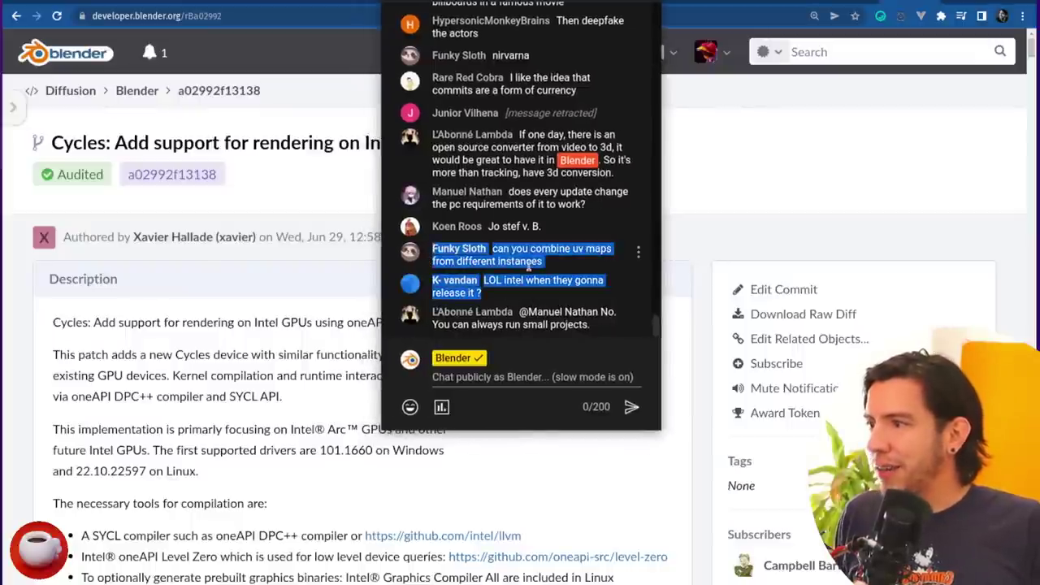
pyautogui.click(528, 264)
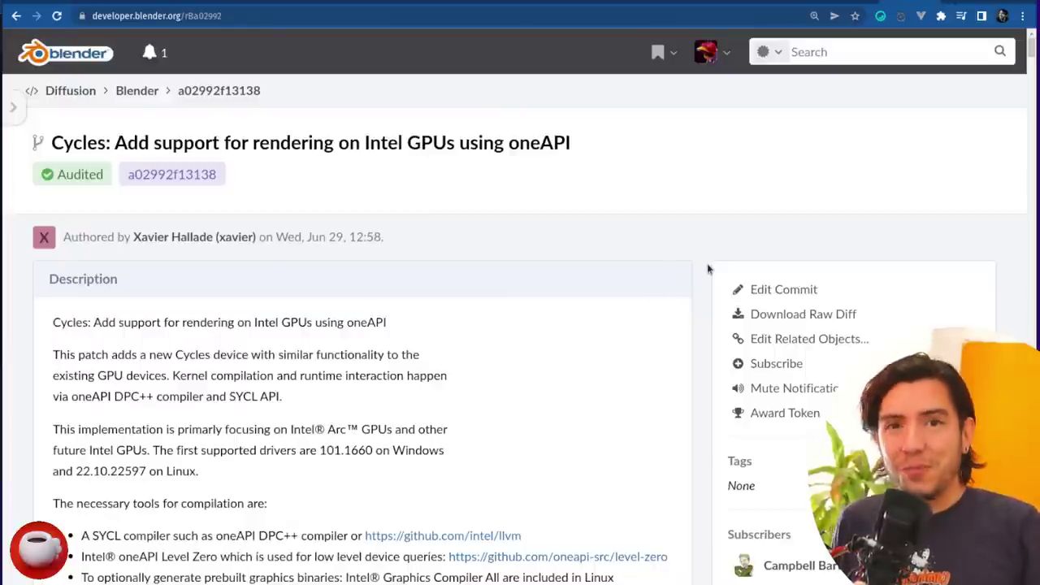
pyautogui.click(513, 22)
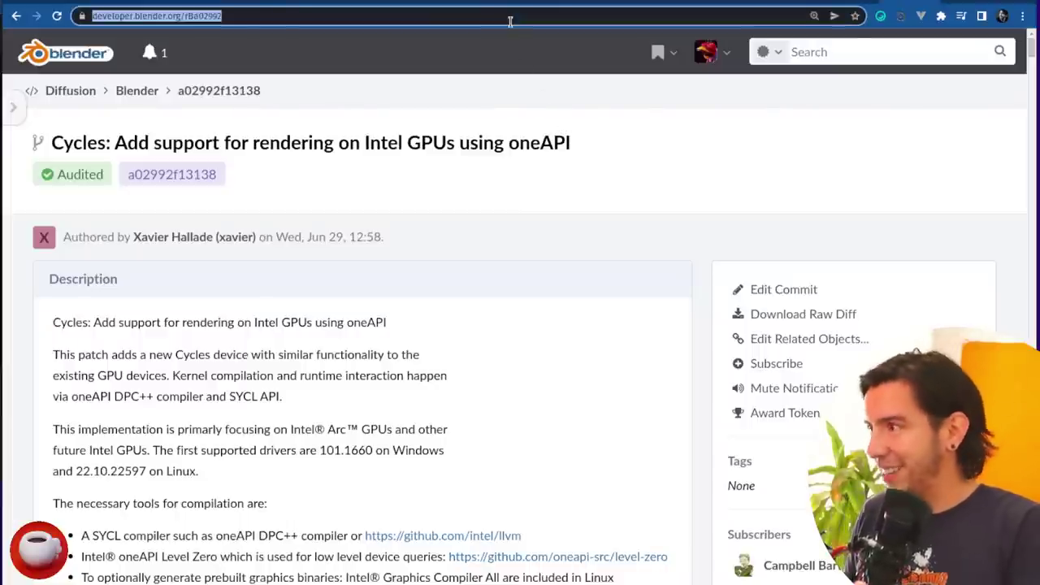
# Step: Load the rBabfa09 Vega GPU/APU support commit and highlight 'Vega APU' in its description
pyautogui.write('https://developer.blender.org/rBabfa09')
pyautogui.press('Return')
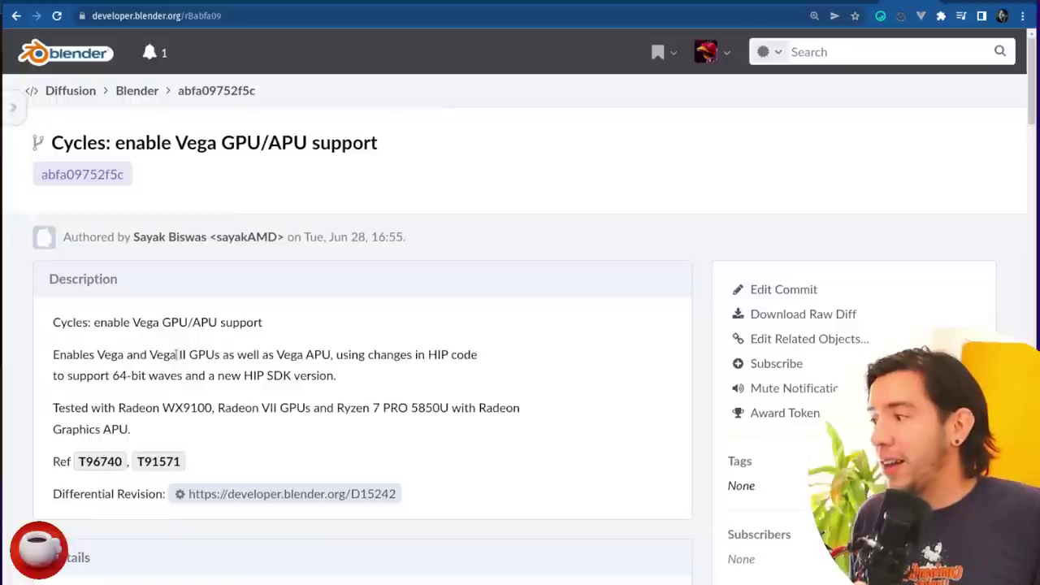
pyautogui.moveTo(282, 355); pyautogui.dragTo(328, 355)
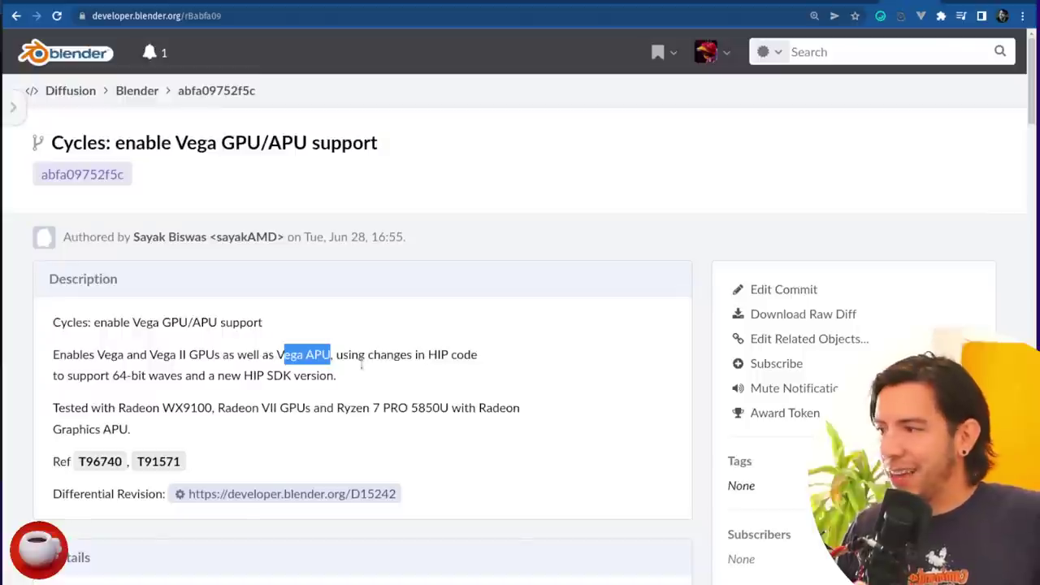
pyautogui.click(327, 369)
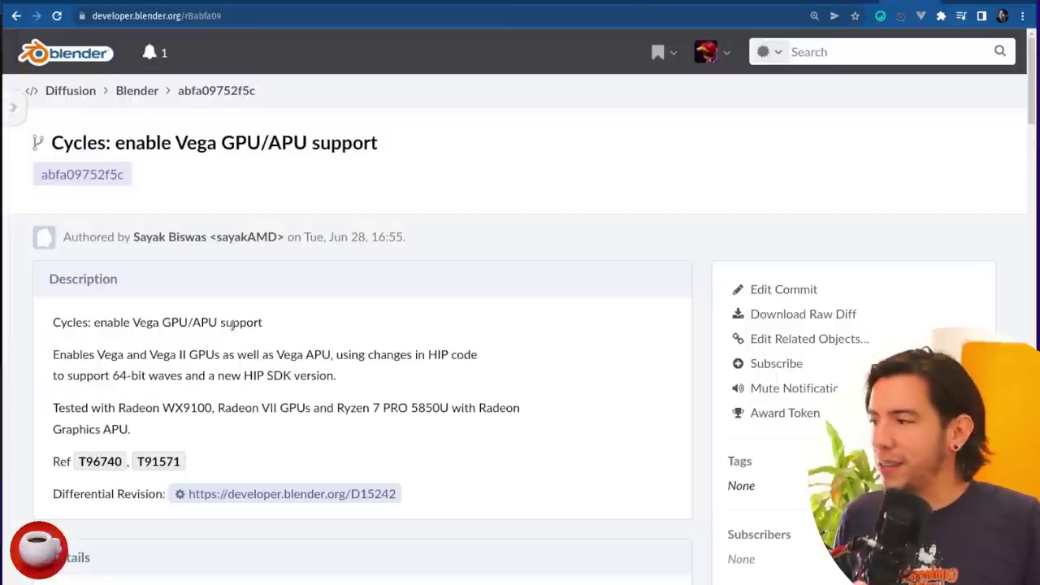
# Step: Highlight 'APU' in the commit summary and the chat message about the Intel GPU release
pyautogui.moveTo(193, 322); pyautogui.dragTo(208, 323)
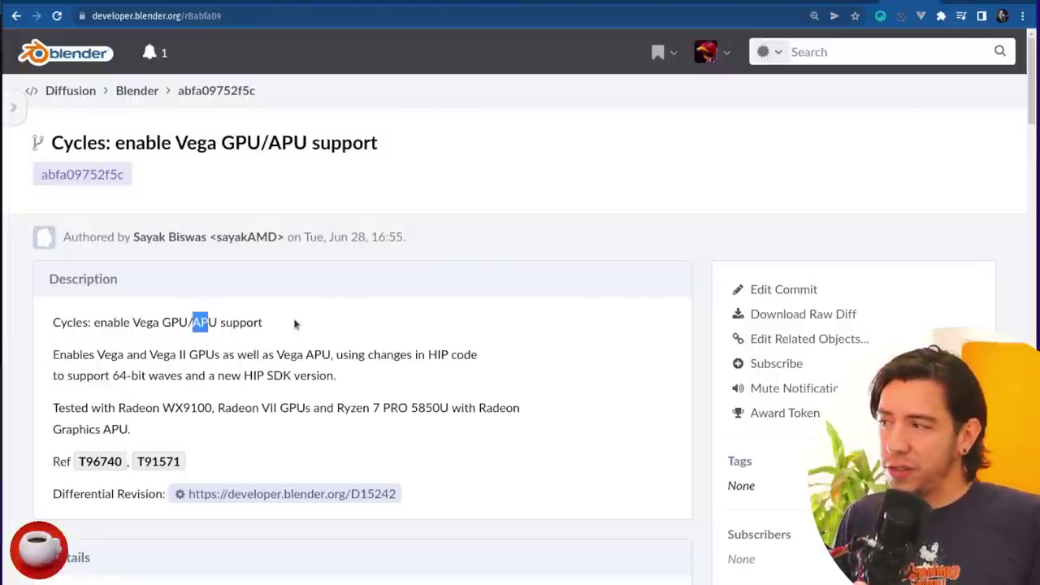
pyautogui.click(295, 324)
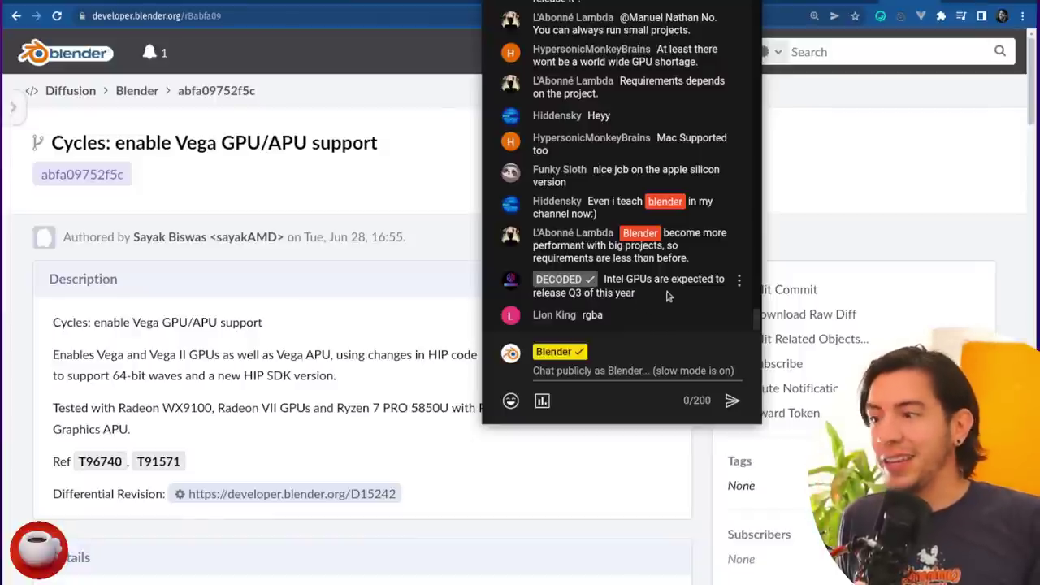
pyautogui.moveTo(636, 294); pyautogui.dragTo(604, 279)
pyautogui.click(639, 298)
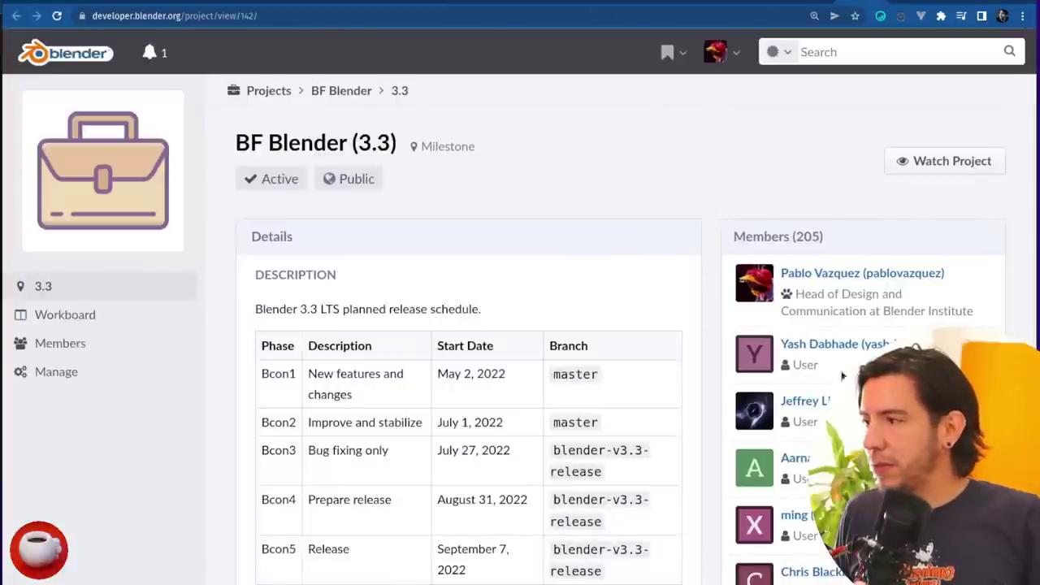
# Step: Select the September 7, 2022 release date, reset zoom to 100% and enlarge the page
pyautogui.scroll(-2, 539, 251)
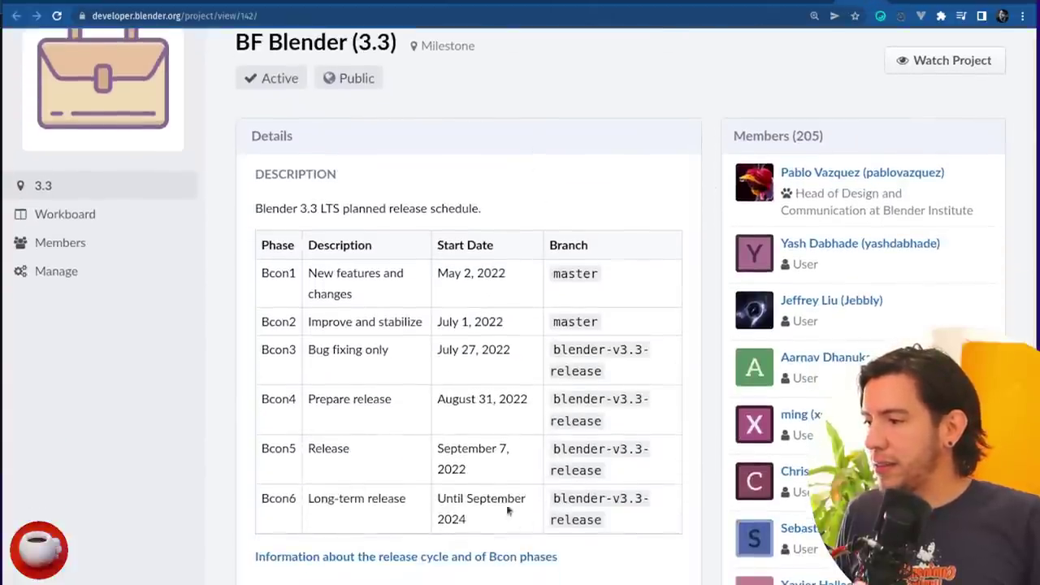
pyautogui.tripleClick(491, 477)
pyautogui.click(513, 457)
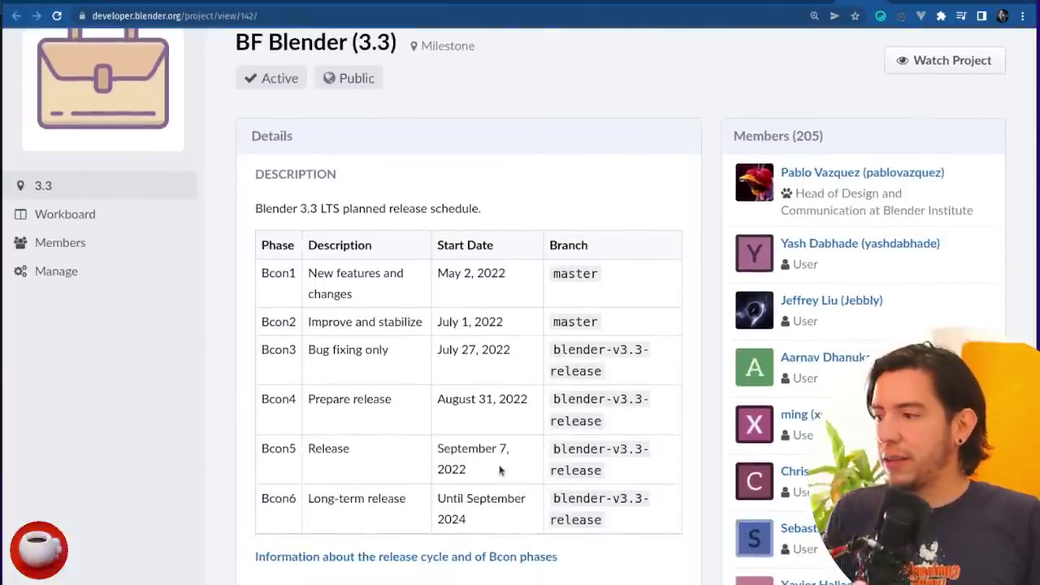
pyautogui.tripleClick(495, 477)
pyautogui.hotkey('ctrl', '0')
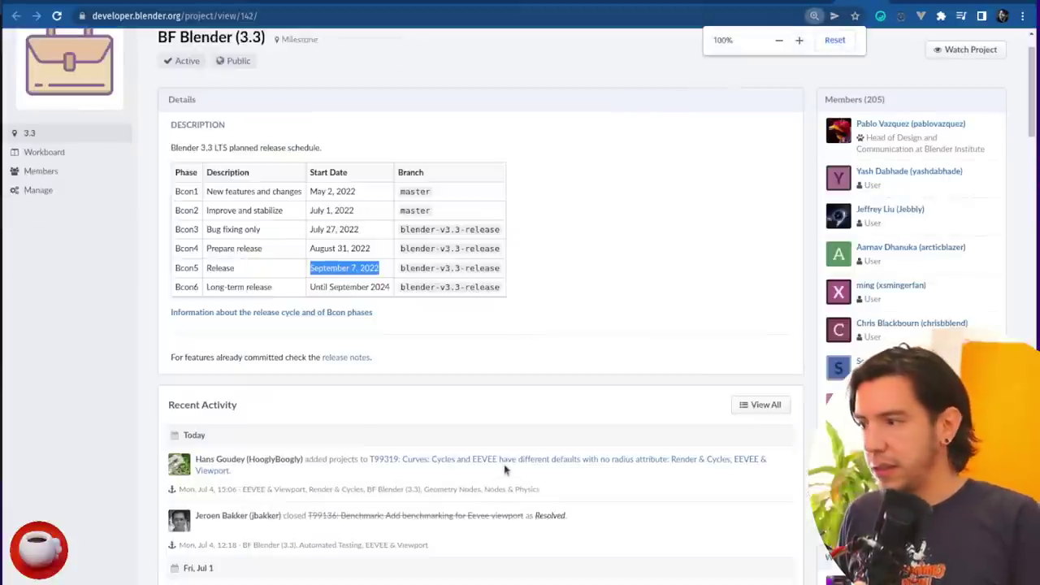
pyautogui.hotkey('ctrl', '+')
pyautogui.hotkey('ctrl', '+')
pyautogui.click(639, 198)
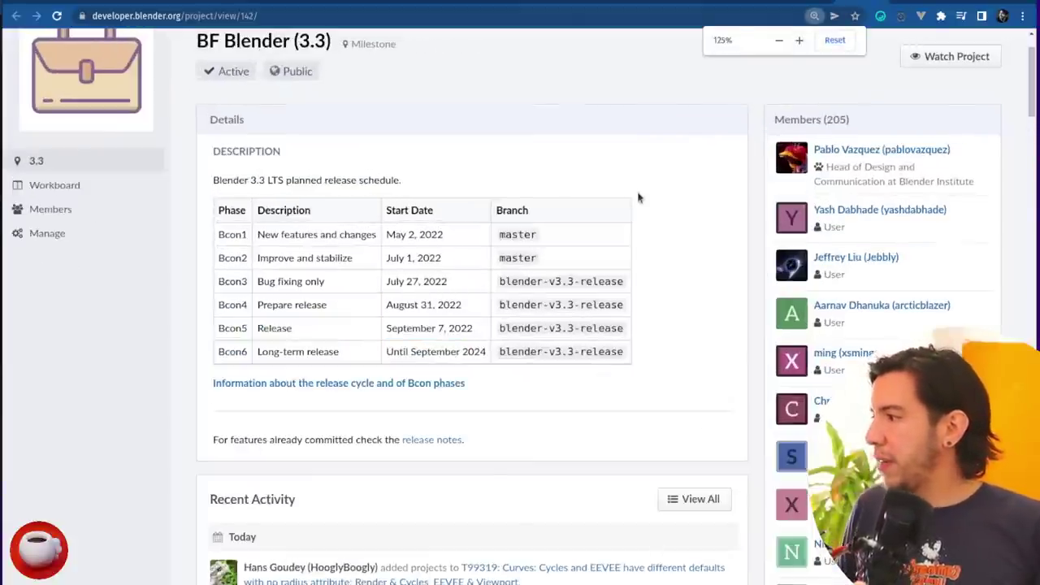
# Step: Go back to the Vega GPU/APU support commit page and enlarge it further
pyautogui.hotkey('alt', 'Left')
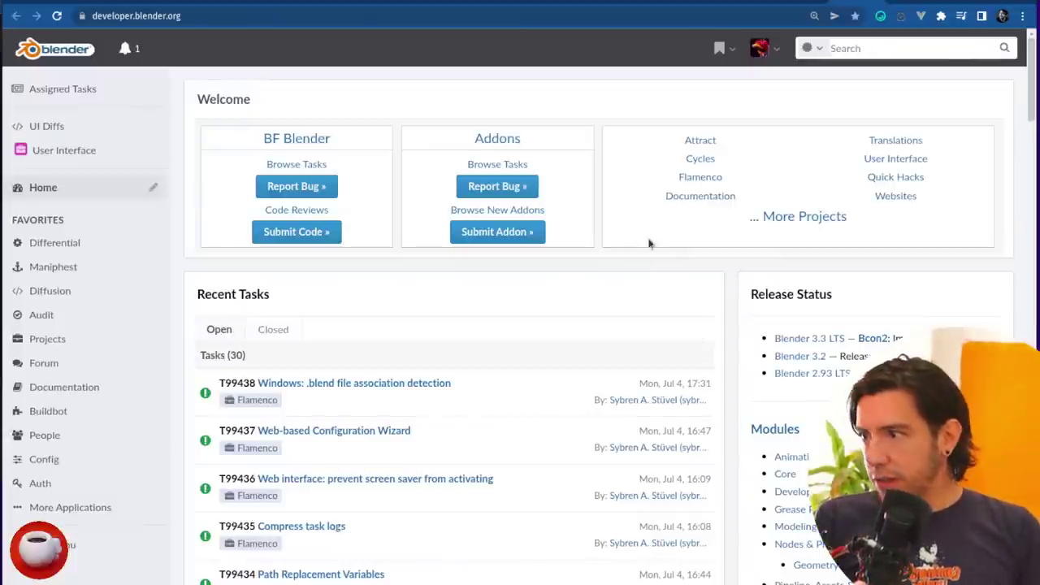
pyautogui.hotkey('alt', 'Left')
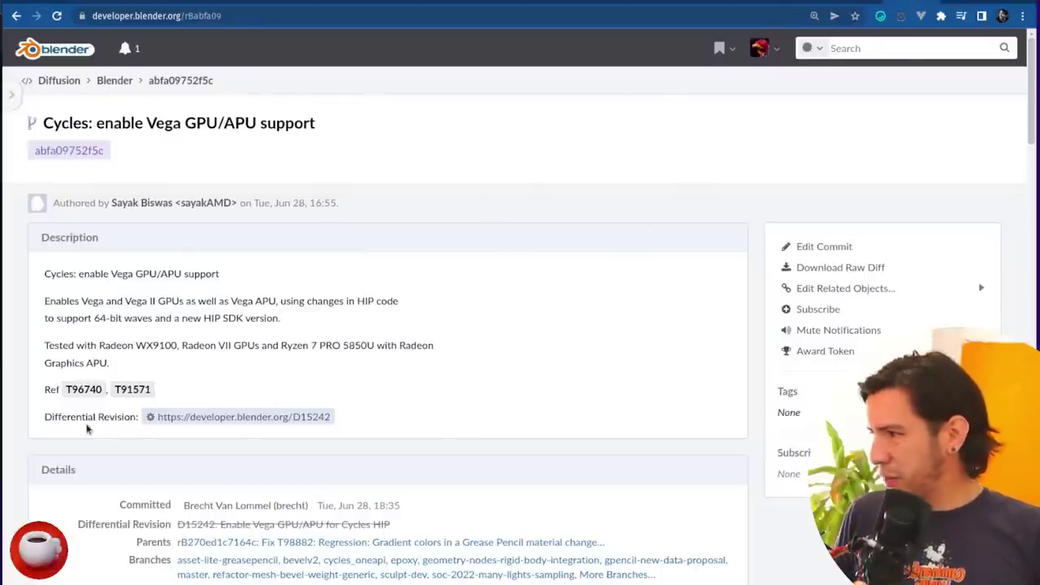
pyautogui.hotkey('ctrl', '+')
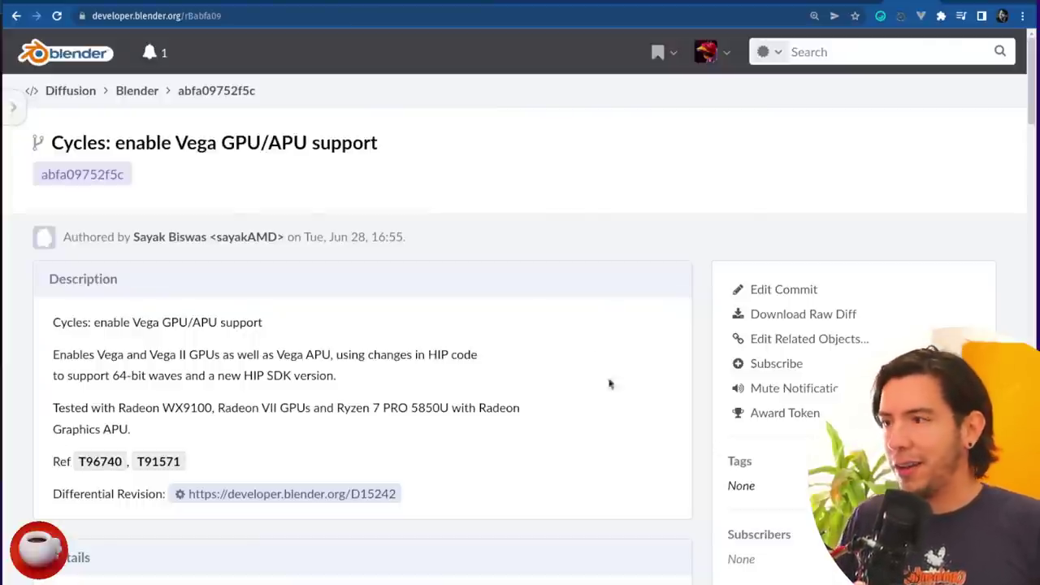
# Step: Load the 'VSE: Improved Retiming system' commit page in a new tab and scroll to its description
pyautogui.hotkey('ctrl', 't')
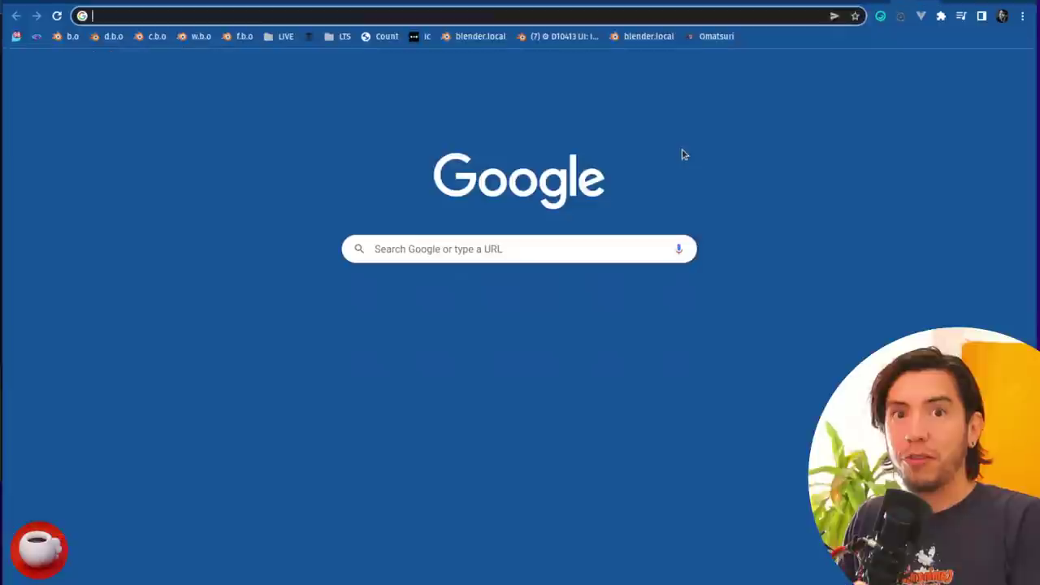
pyautogui.write('https://developer.blender.org/rB302b04a5a3fc')
pyautogui.press('Return')
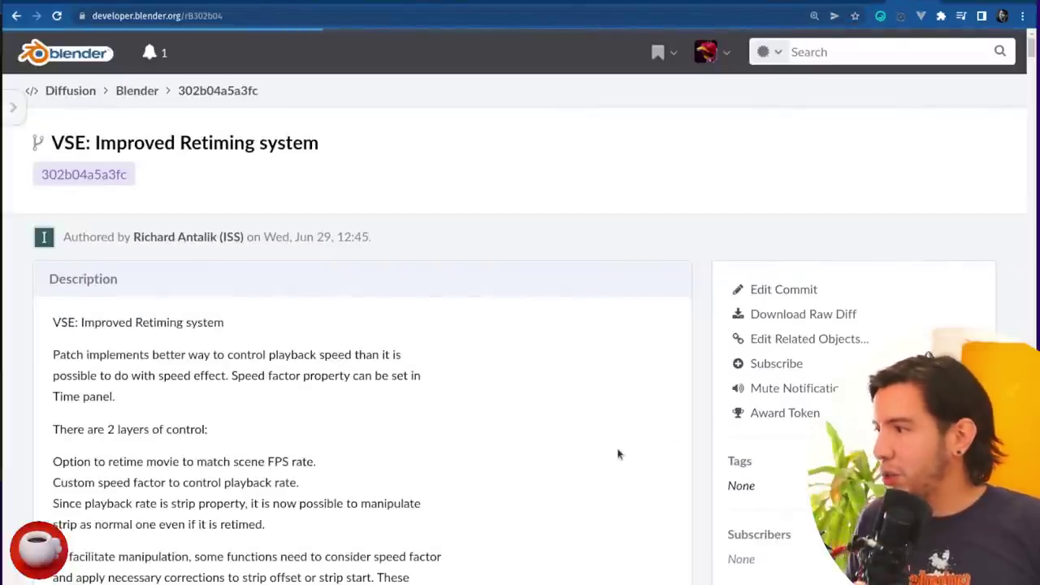
pyautogui.scroll(-3, 455, 365)
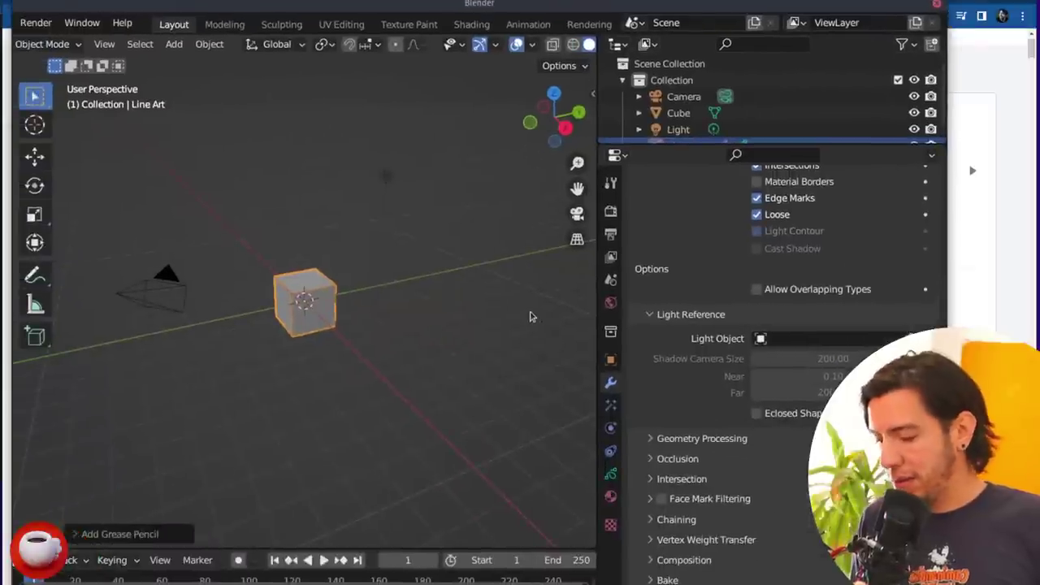
# Step: Start a new Video Editing file in Blender, discarding the current scene without saving
pyautogui.hotkey('ctrl', 'n')
pyautogui.click(521, 377)
pyautogui.click(402, 336)
# Step: Bring up the add menu's file browser and look through the Desktop folder
pyautogui.hotkey('shift', 'a')
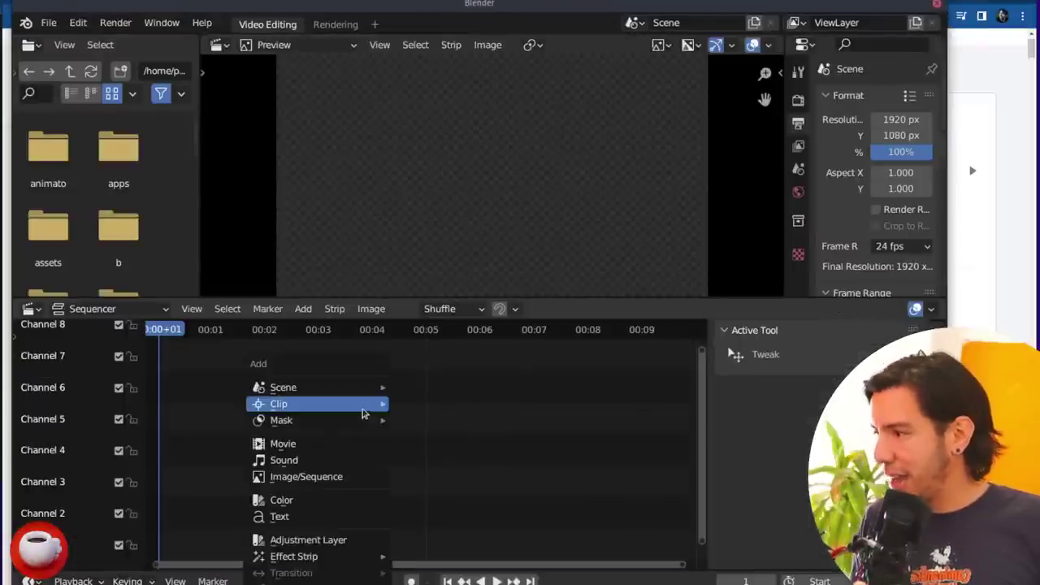
pyautogui.moveTo(363, 411)
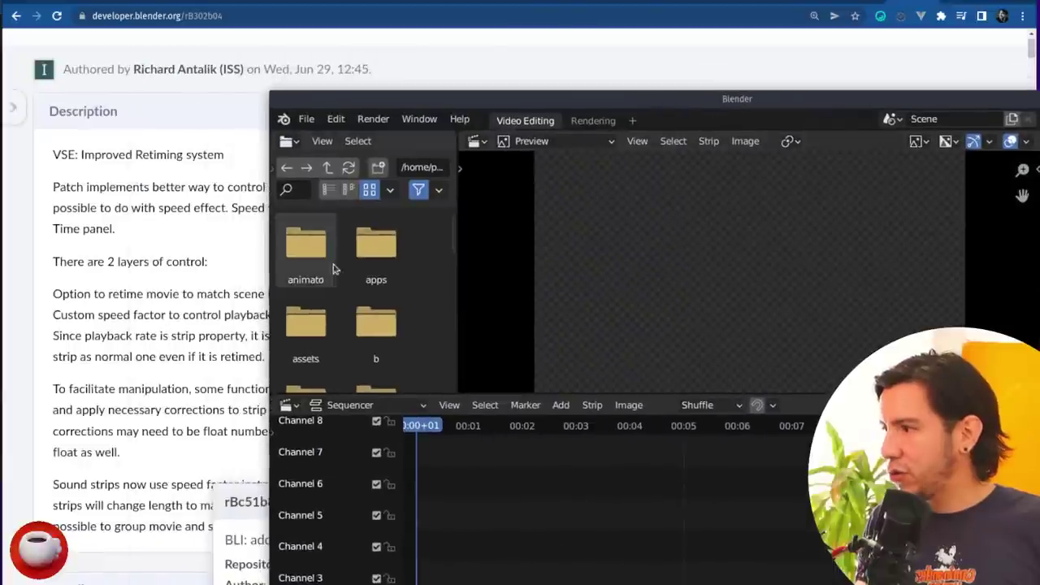
pyautogui.scroll(-3, 347, 329)
pyautogui.scroll(-2, 350, 325)
pyautogui.scroll(2, 374, 284)
pyautogui.doubleClick(377, 289)
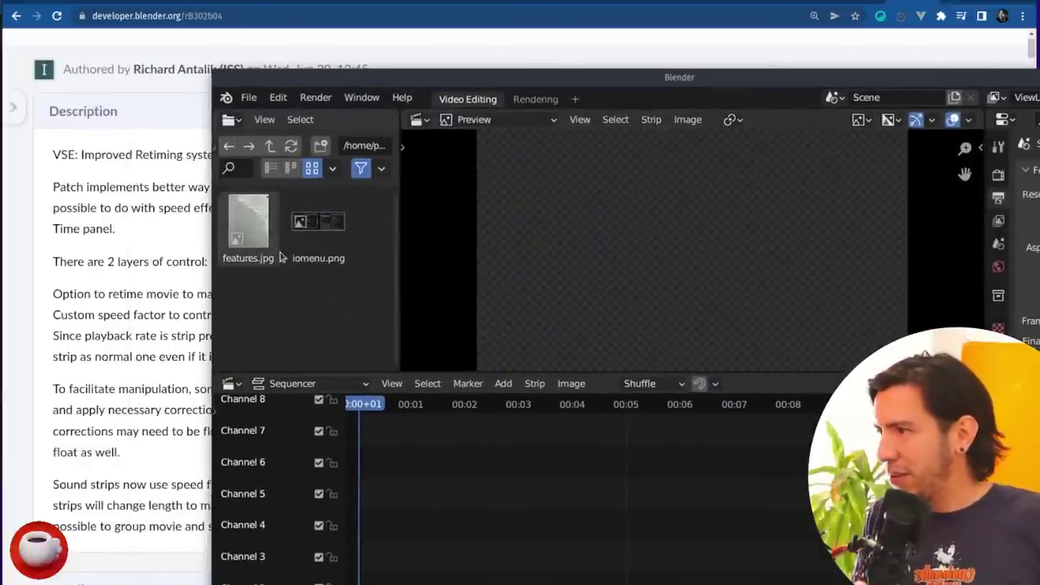
# Step: Browse the home and Downloads folders, then minimize Blender to show the commit page
pyautogui.click(270, 146)
pyautogui.scroll(-4, 277, 299)
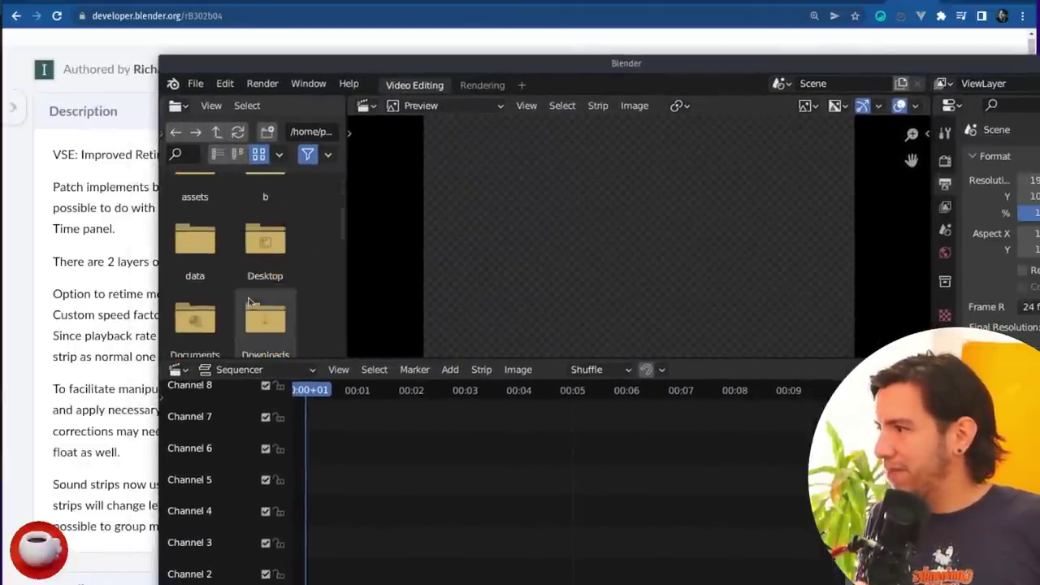
pyautogui.scroll(-3, 248, 294)
pyautogui.scroll(3, 247, 289)
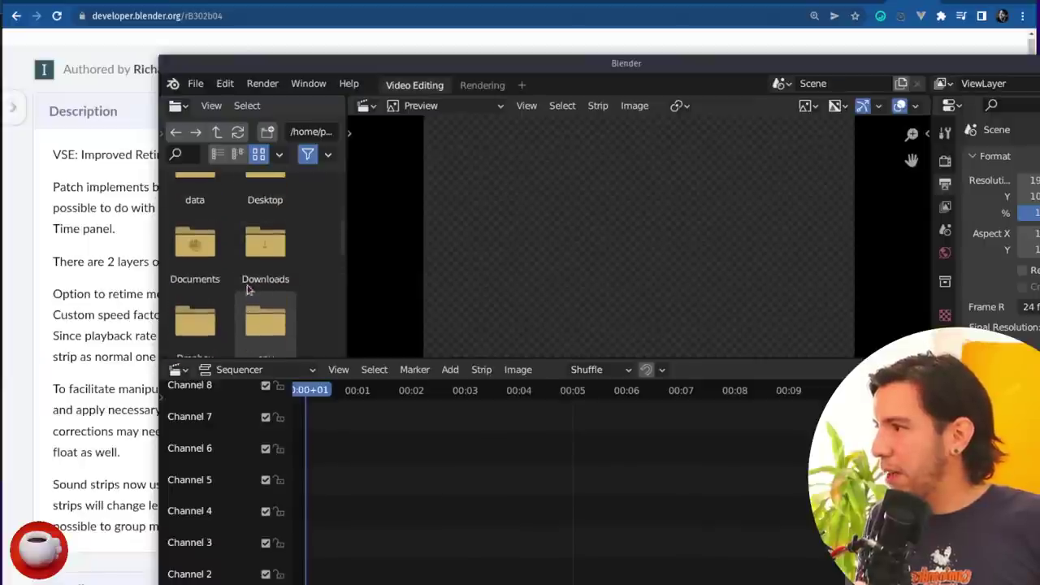
pyautogui.doubleClick(252, 280)
pyautogui.scroll(-3, 314, 291)
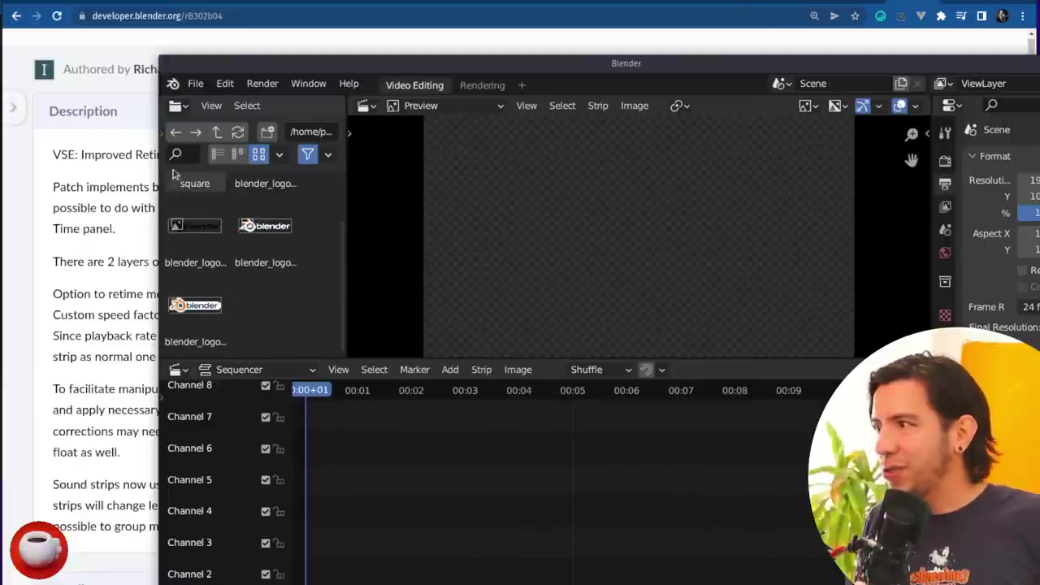
pyautogui.click(217, 132)
pyautogui.scroll(-8, 260, 284)
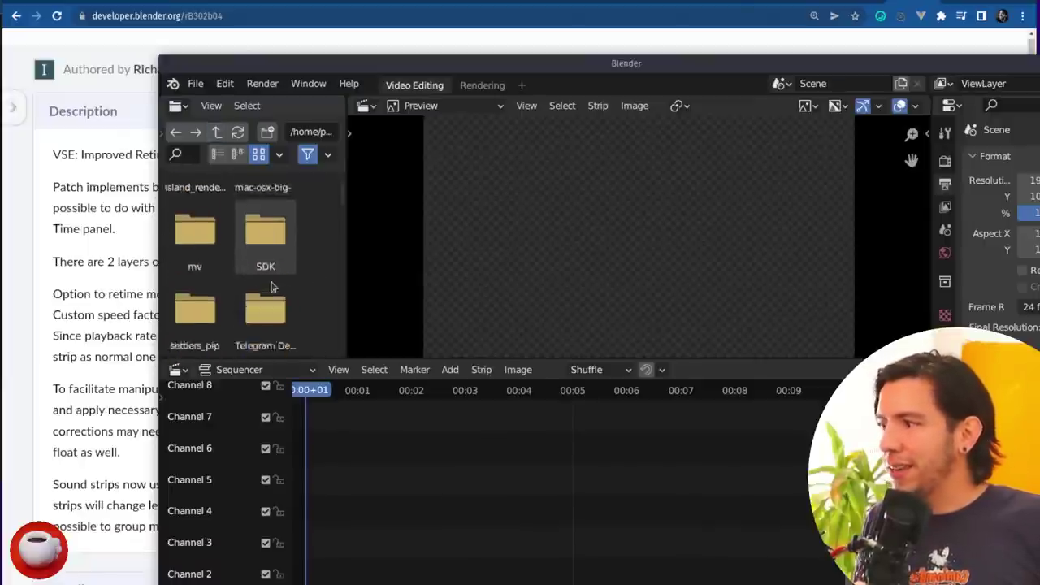
pyautogui.press('super+h')
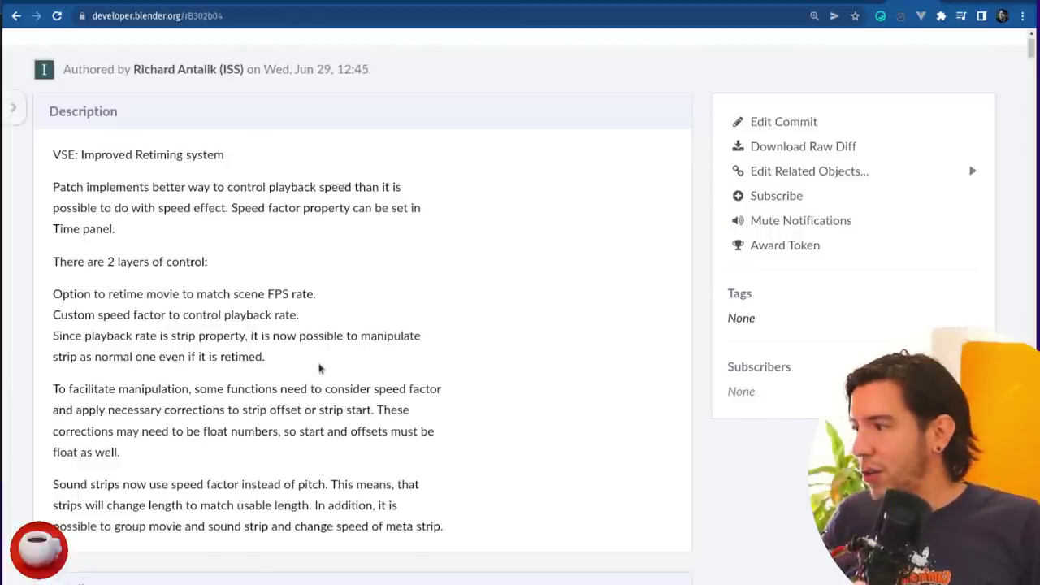
# Step: Return to Blender and scroll the file browser to the video clip thumbnails
pyautogui.hotkey('alt', 'Tab')
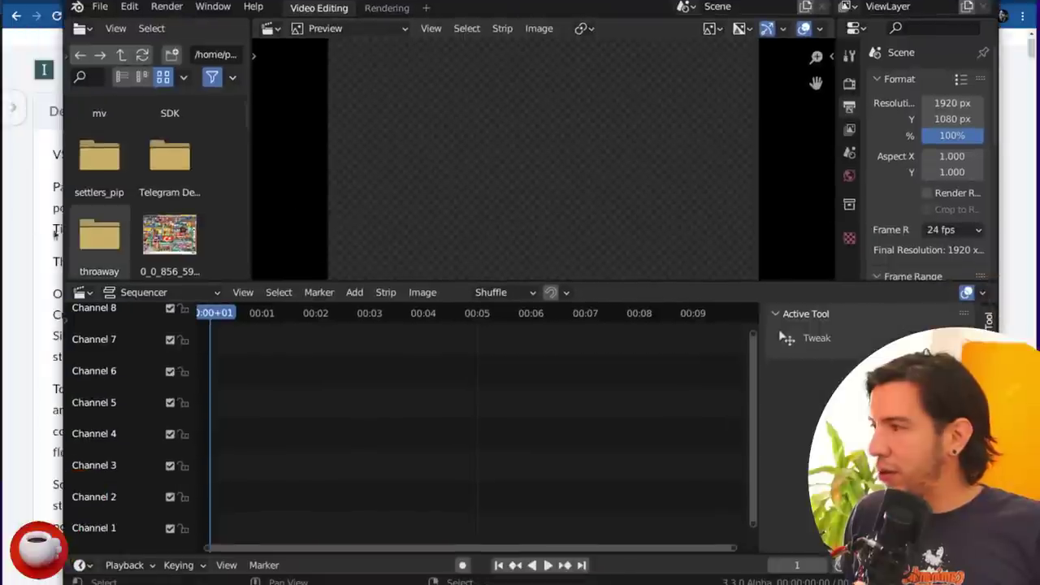
pyautogui.scroll(-2, 163, 242)
pyautogui.scroll(-3, 162, 242)
pyautogui.scroll(-4, 206, 228)
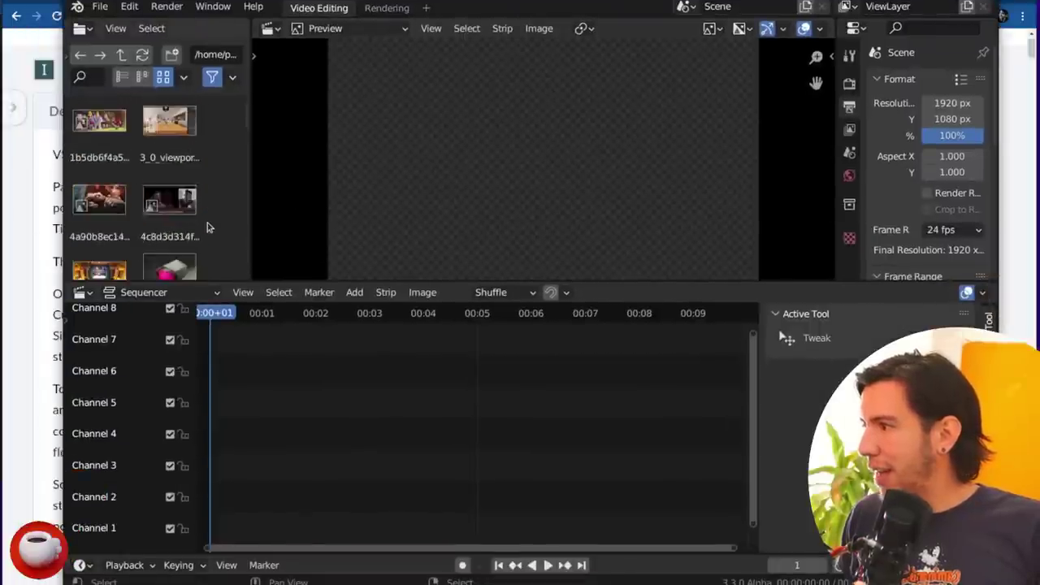
pyautogui.scroll(2, 205, 228)
# Step: Place 01.wolf_splash.mov on channel 3 and scrub it to 00:03+14 to preview
pyautogui.moveTo(125, 190); pyautogui.dragTo(291, 465)
pyautogui.moveTo(383, 314); pyautogui.dragTo(417, 324)
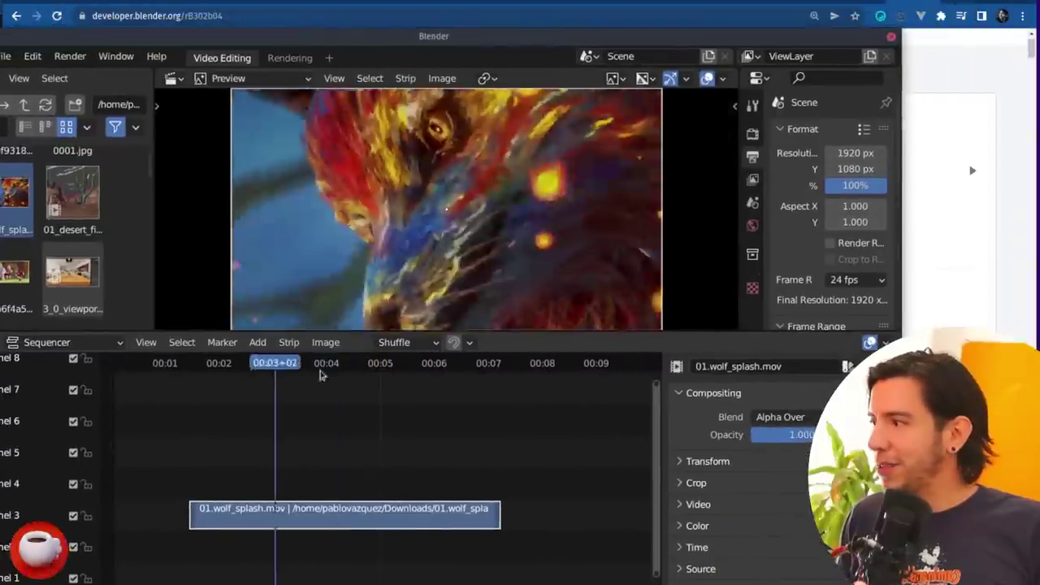
pyautogui.moveTo(321, 374); pyautogui.dragTo(304, 372)
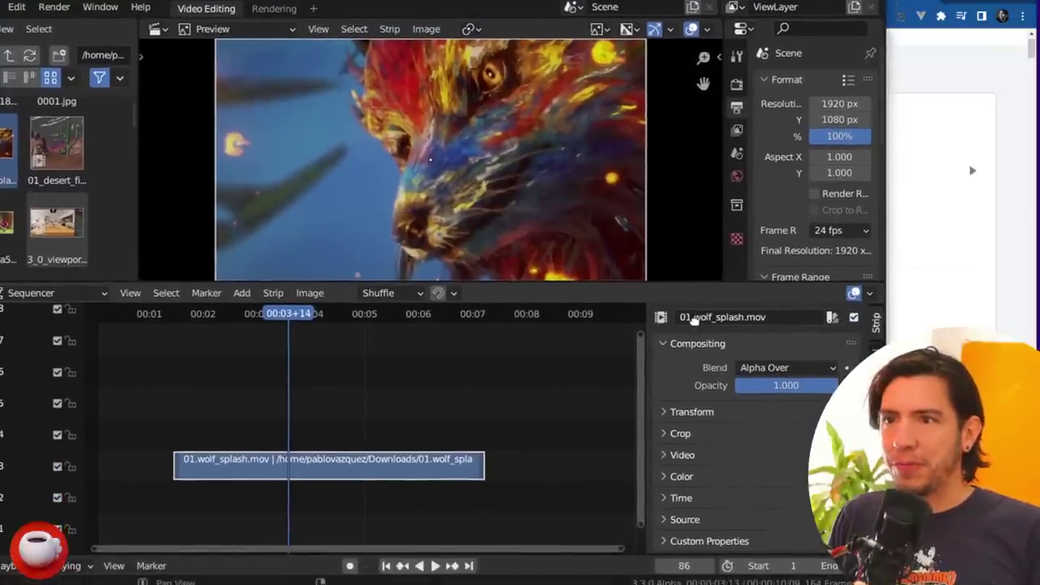
# Step: In the strip's Time settings, raise Speed Factor so the clip shortens to 00:00:01:20
pyautogui.click(697, 345)
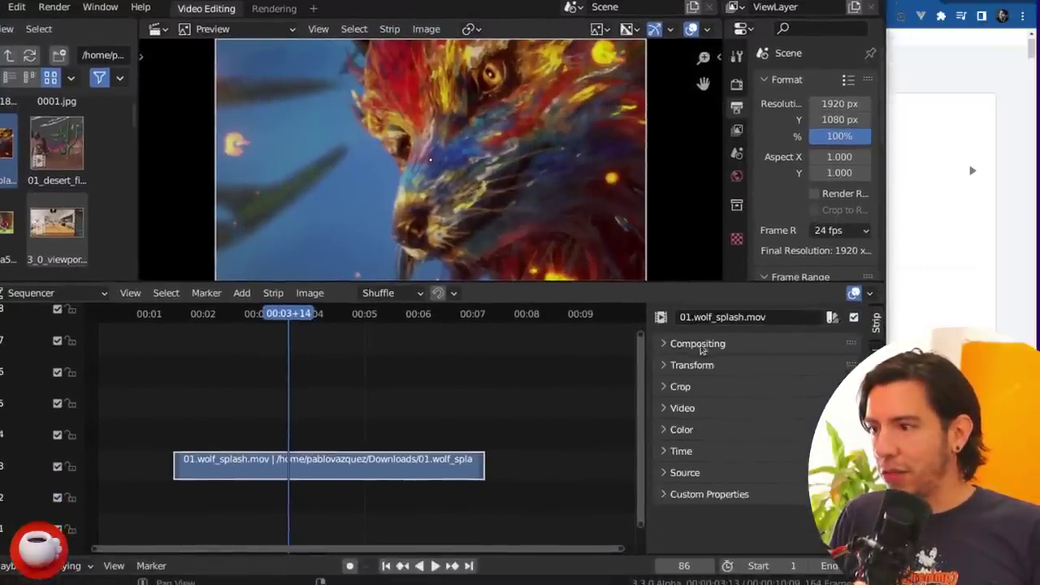
pyautogui.click(694, 451)
pyautogui.scroll(-5, 699, 447)
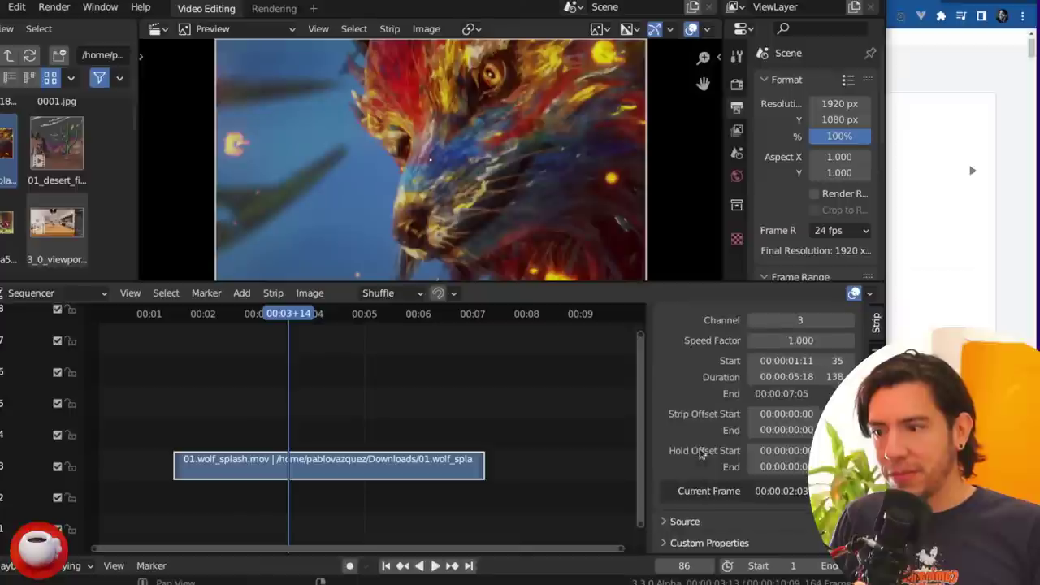
pyautogui.scroll(1, 696, 383)
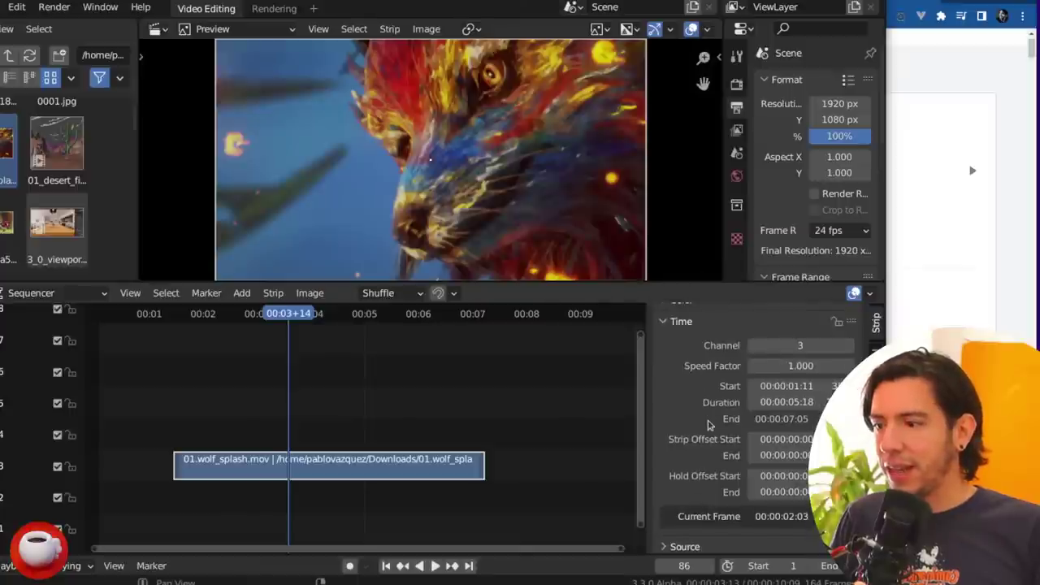
pyautogui.scroll(1, 708, 426)
pyautogui.moveTo(800, 391)
pyautogui.mouseDown()
pyautogui.moveTo(821, 390)
pyautogui.moveTo(800, 391)
pyautogui.mouseUp()
pyautogui.moveTo(301, 315); pyautogui.dragTo(245, 314)
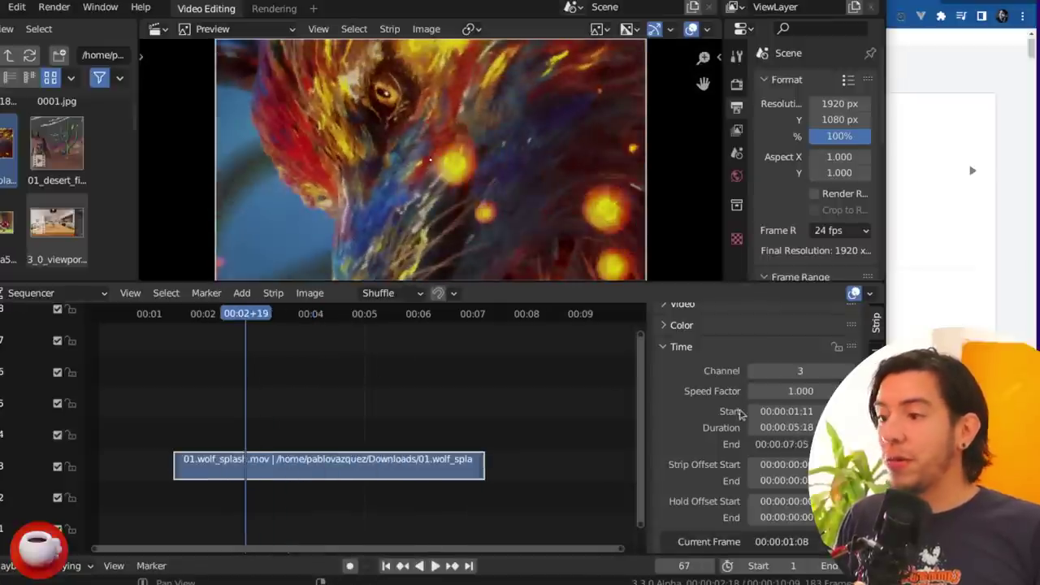
pyautogui.moveTo(800, 390); pyautogui.dragTo(849, 391)
# Step: Look at adding a Speed Control effect strip, then dismiss the add menu without adding anything
pyautogui.hotkey('shift', 'a')
pyautogui.moveTo(309, 542)
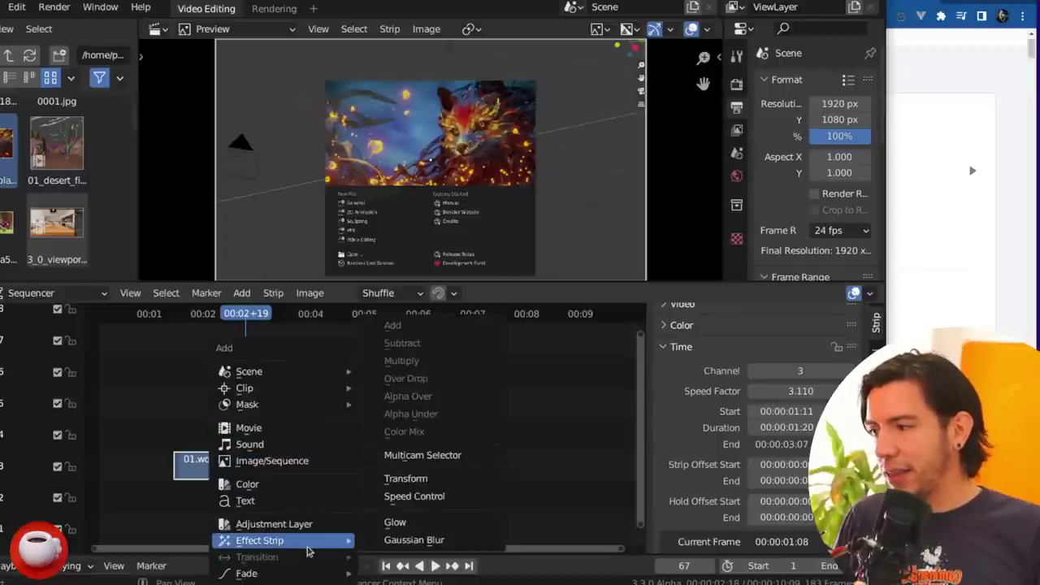
pyautogui.click(452, 503)
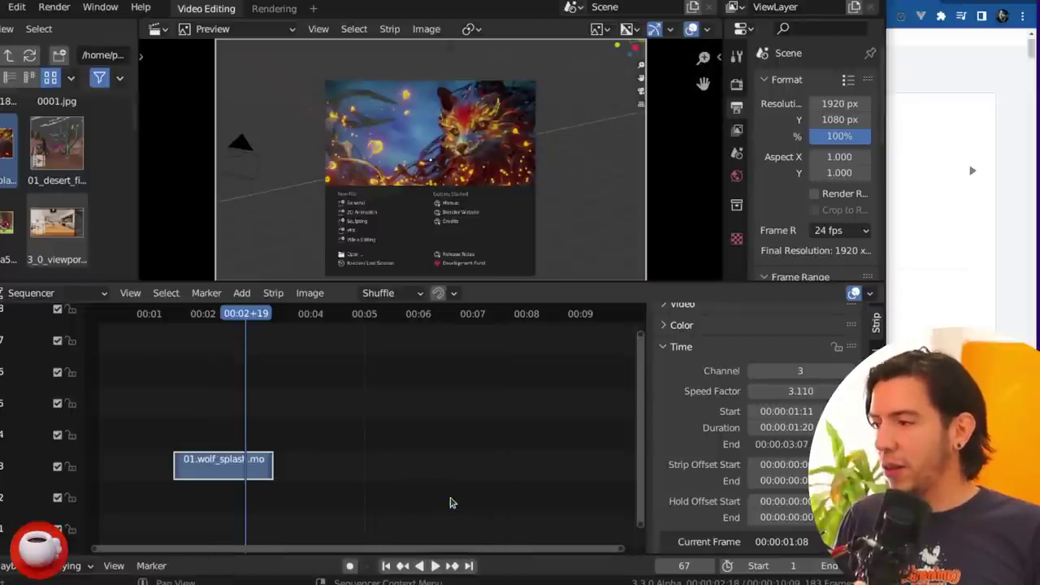
pyautogui.hotkey('shift', 'a')
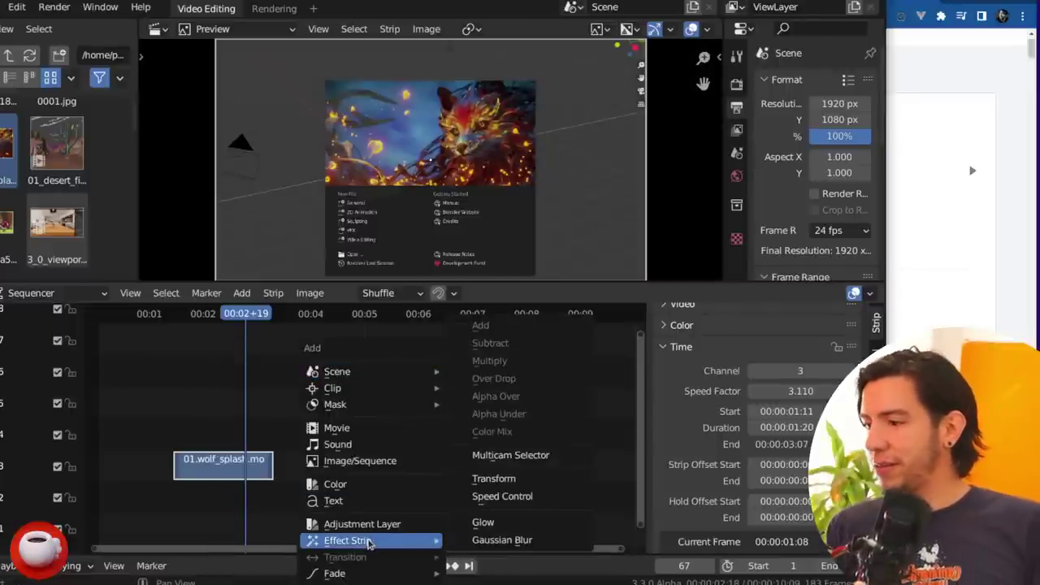
pyautogui.click(969, 266)
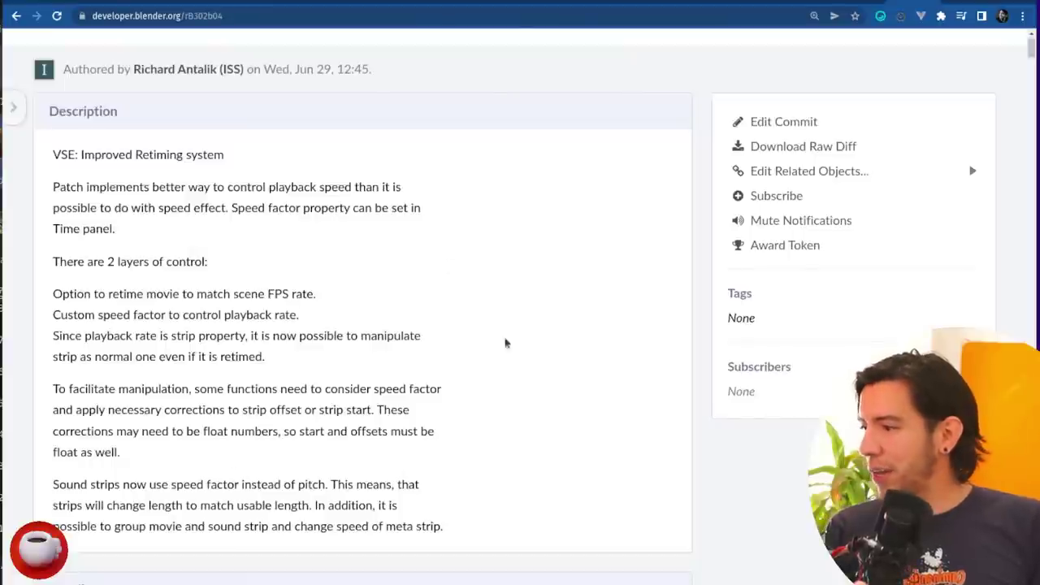
pyautogui.hotkey('alt', 'Tab')
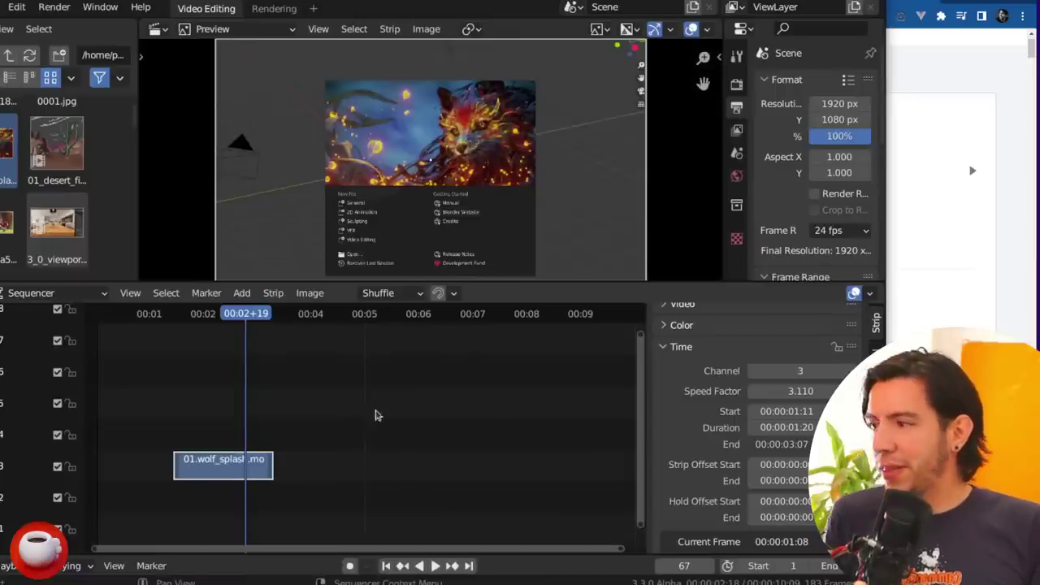
pyautogui.hotkey('shift', 'a')
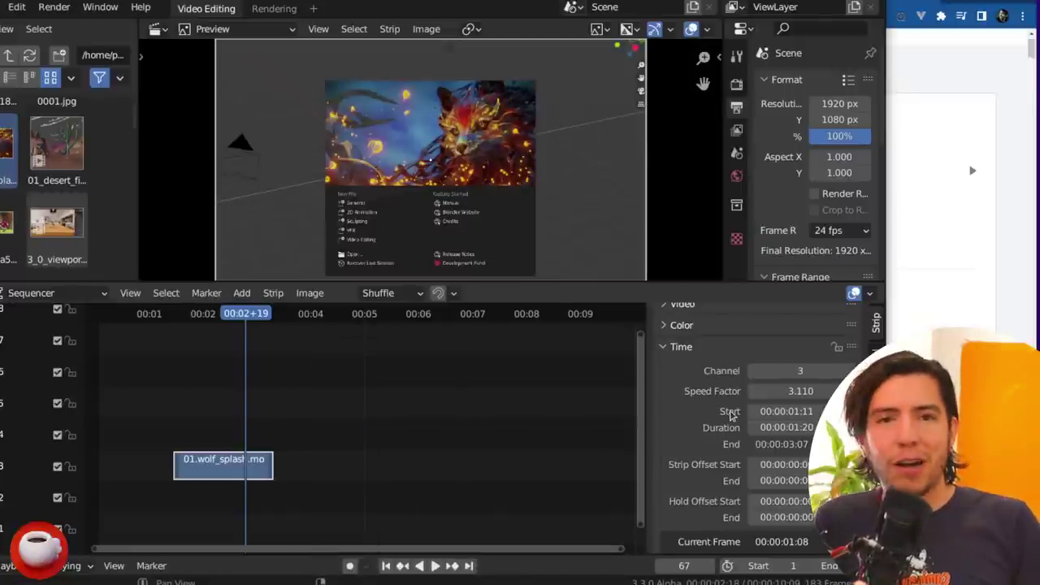
pyautogui.hotkey('shift', 'a')
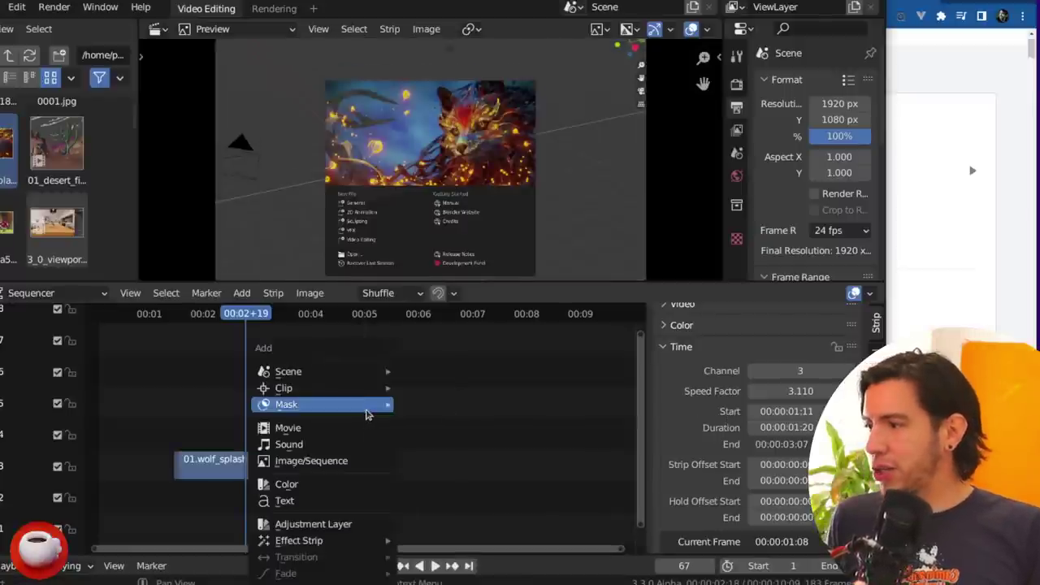
pyautogui.moveTo(383, 542)
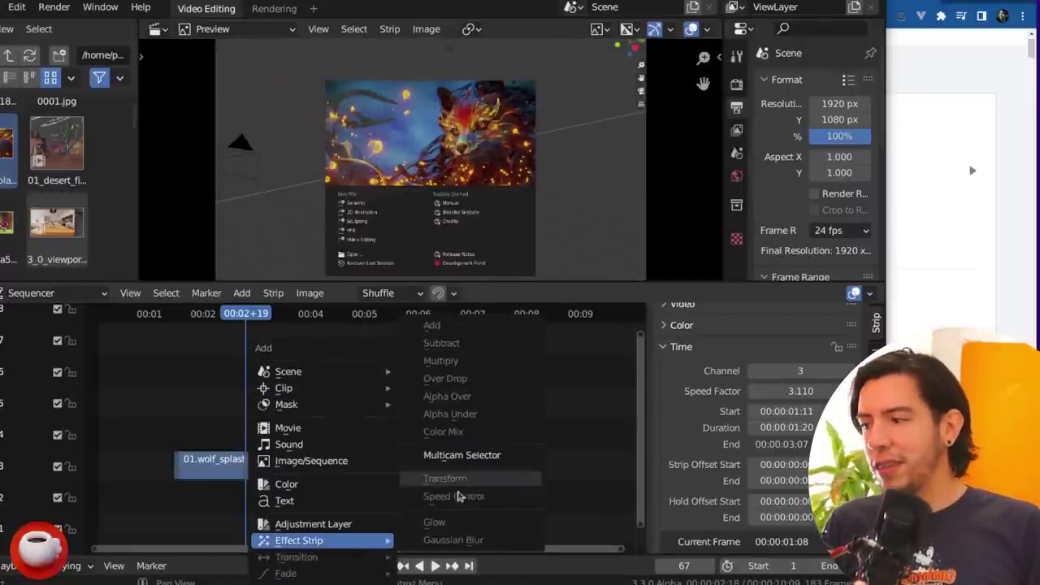
pyautogui.press('Escape')
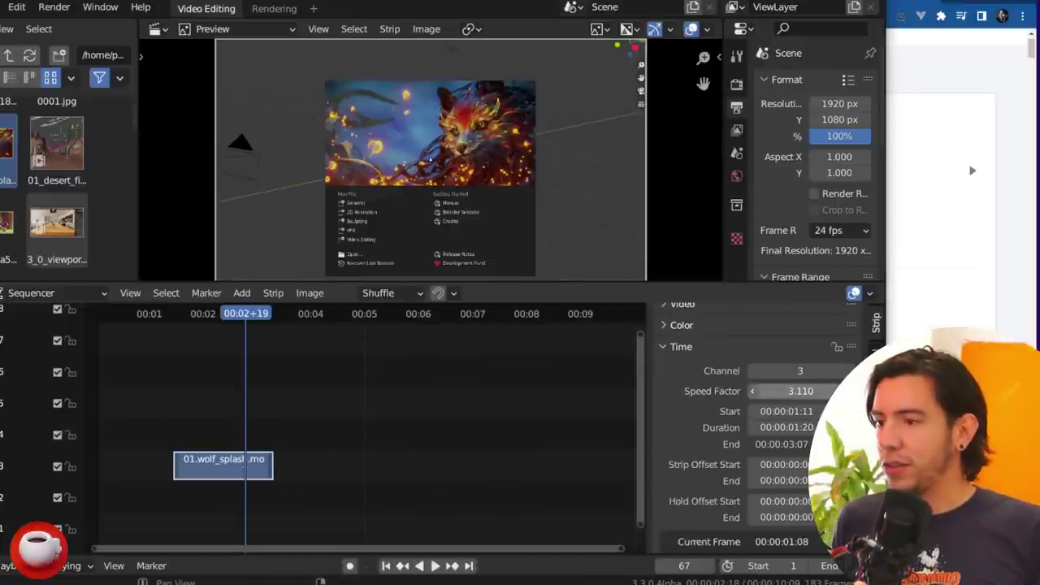
# Step: Set the wolf strip's Speed Factor to 2.490 and move the strip back to the left
pyautogui.scroll(-2, 776, 394)
pyautogui.moveTo(776, 393); pyautogui.dragTo(804, 393)
pyautogui.press('g')
pyautogui.click(486, 480)
pyautogui.moveTo(306, 472); pyautogui.dragTo(236, 466)
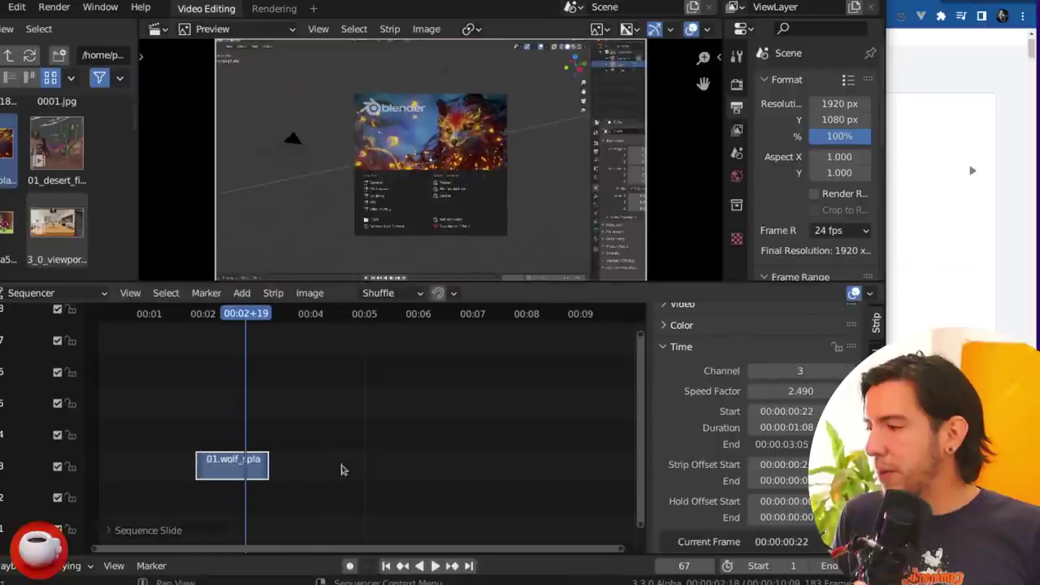
# Step: Scrub back to 00:01+18 and bring Speed Factor to 1.390, lengthening the strip
pyautogui.moveTo(203, 322)
pyautogui.mouseDown()
pyautogui.moveTo(227, 324)
pyautogui.moveTo(190, 322)
pyautogui.mouseUp()
pyautogui.moveTo(800, 391)
pyautogui.mouseDown()
pyautogui.moveTo(847, 391)
pyautogui.moveTo(807, 391)
pyautogui.mouseUp()
pyautogui.moveTo(807, 391)
pyautogui.mouseDown()
pyautogui.moveTo(833, 391)
pyautogui.moveTo(805, 391)
pyautogui.moveTo(814, 391)
pyautogui.mouseUp()
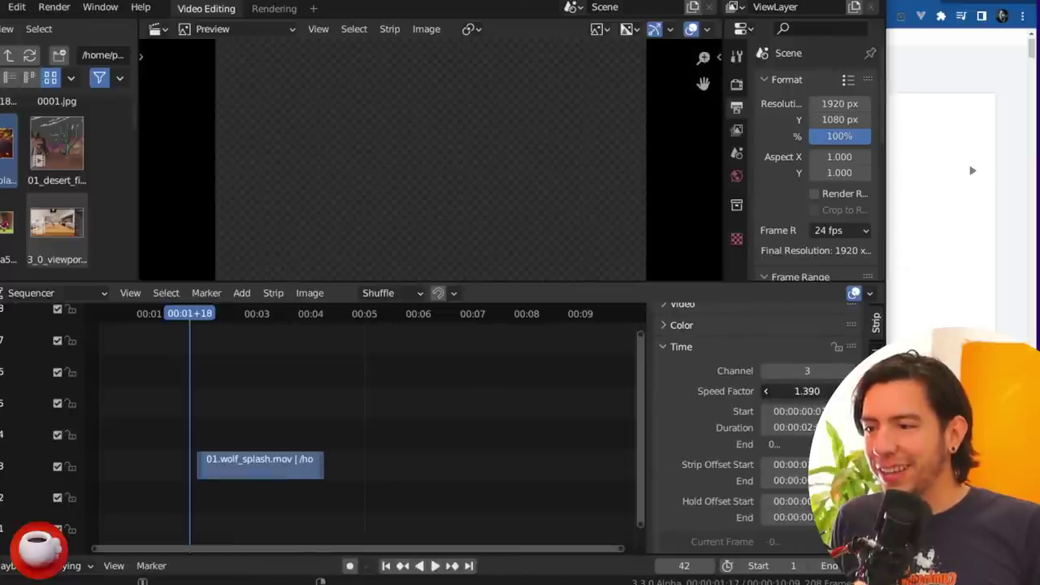
pyautogui.hotkey('alt', 'Tab')
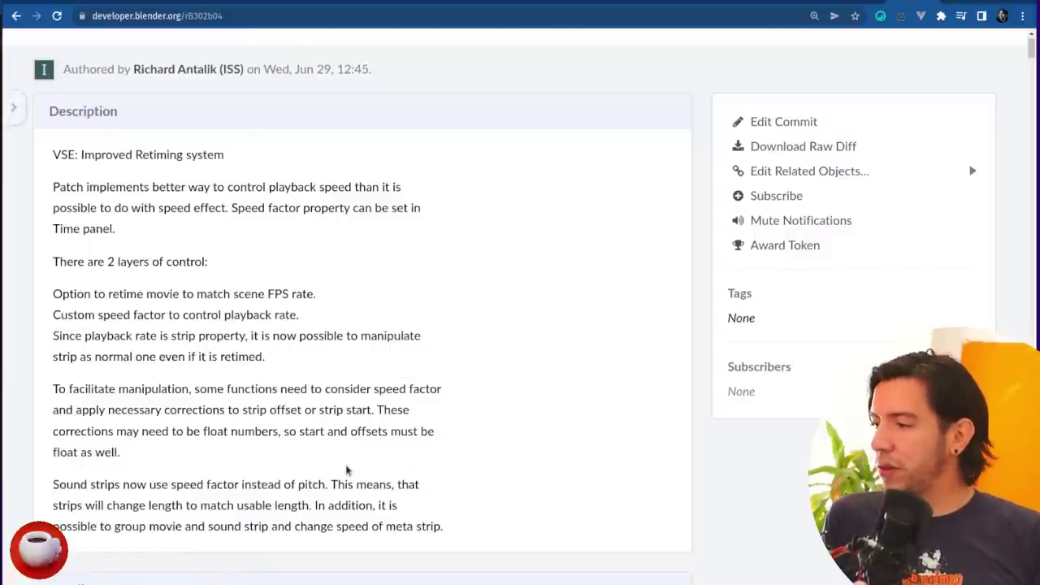
pyautogui.moveTo(167, 457); pyautogui.dragTo(49, 251)
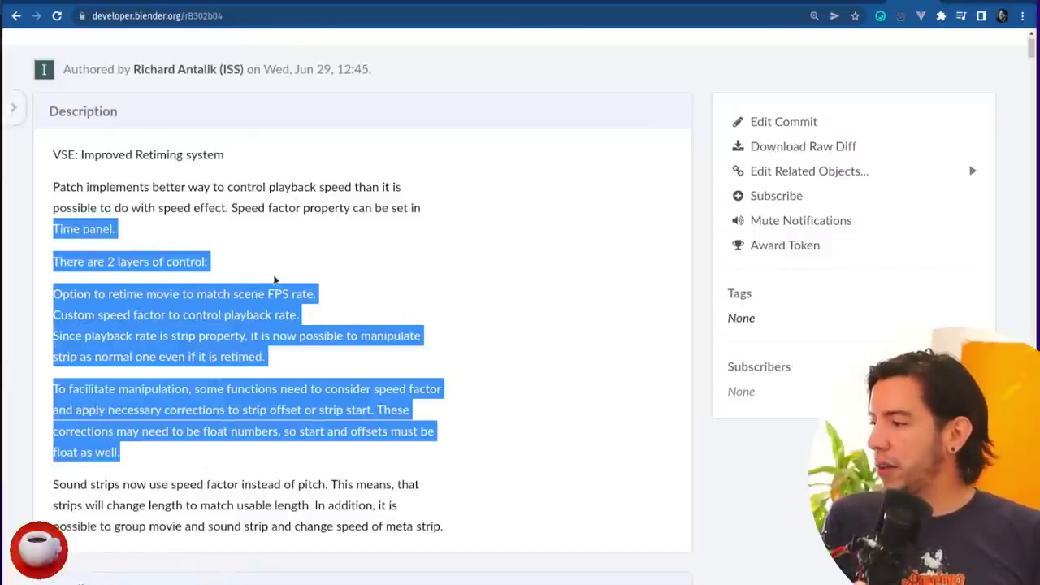
pyautogui.click(277, 282)
pyautogui.scroll(-5, 277, 282)
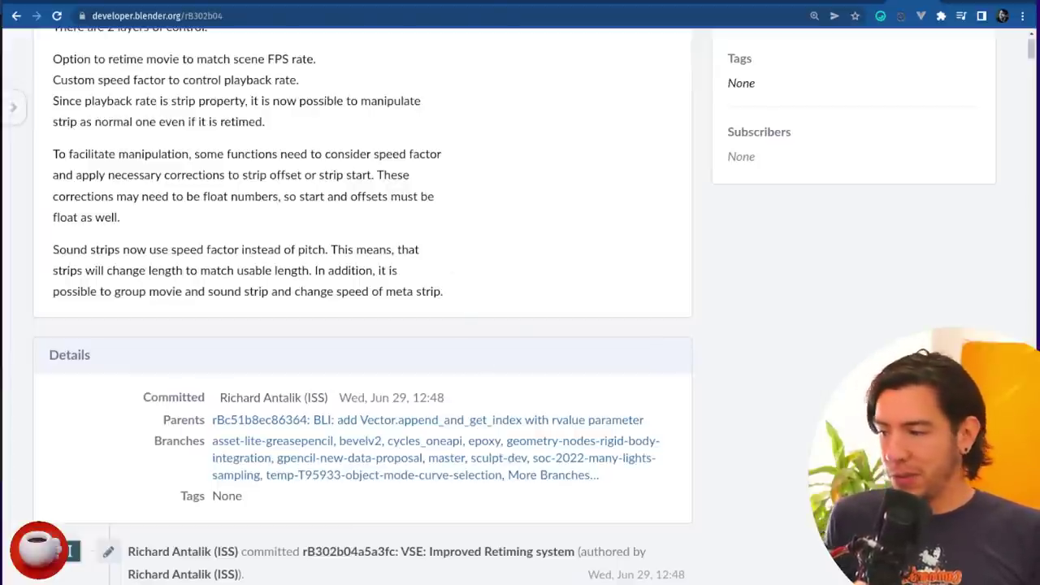
pyautogui.hotkey('alt', 'Tab')
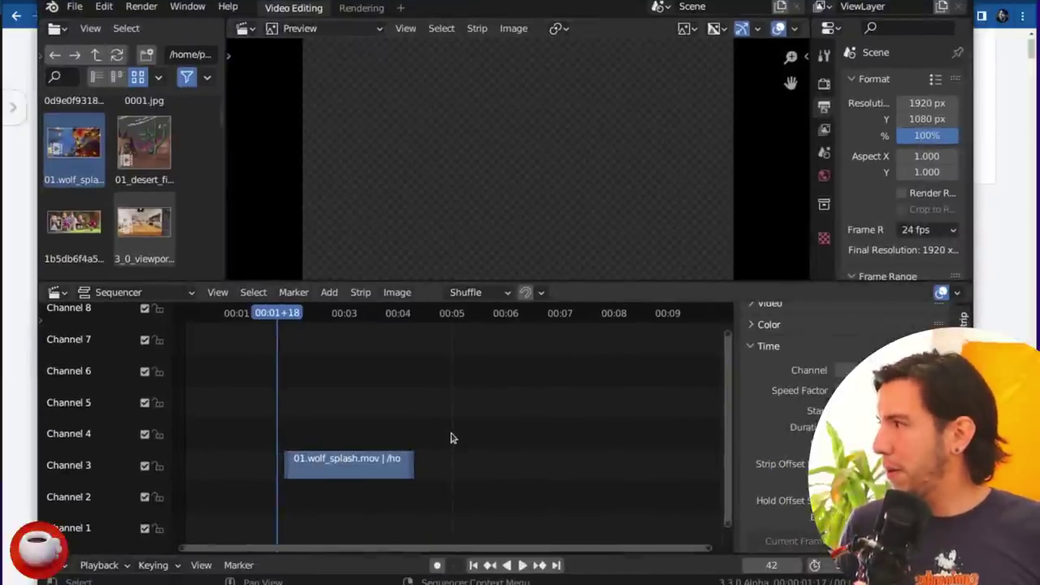
# Step: Load the mp3 from Downloads as a sound strip and move it up to Channel 5
pyautogui.click(362, 471)
pyautogui.hotkey('shift', 'a')
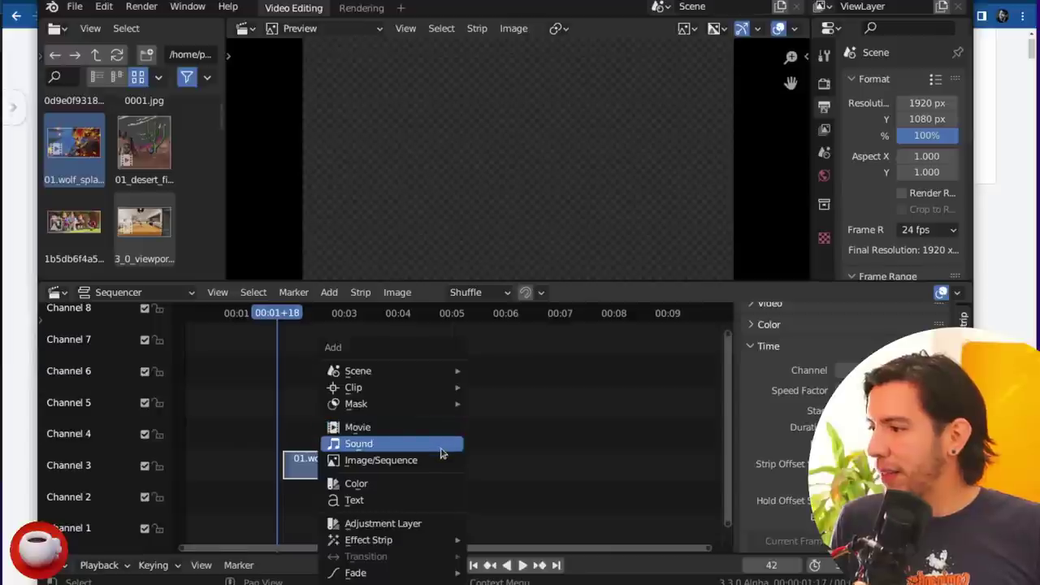
pyautogui.click(441, 443)
pyautogui.scroll(-10, 540, 370)
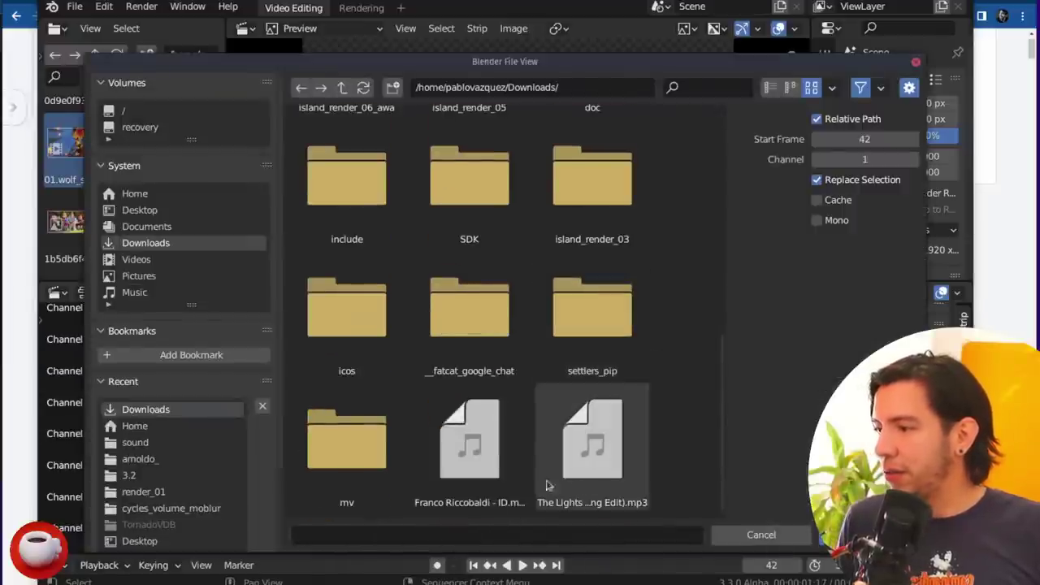
pyautogui.doubleClick(470, 443)
pyautogui.moveTo(520, 541); pyautogui.dragTo(542, 421)
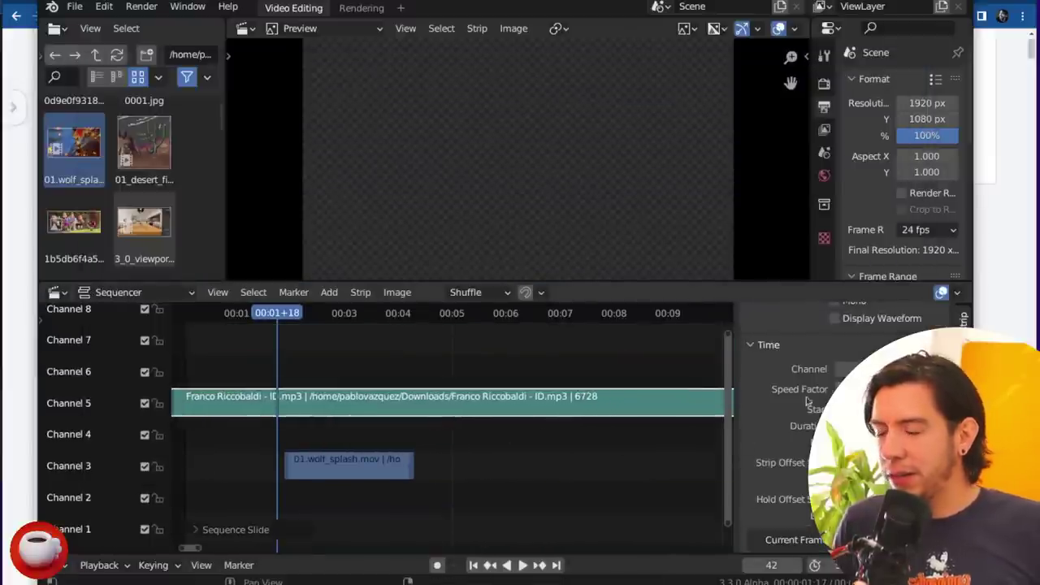
pyautogui.scroll(-1, 853, 430)
pyautogui.scroll(2, 853, 431)
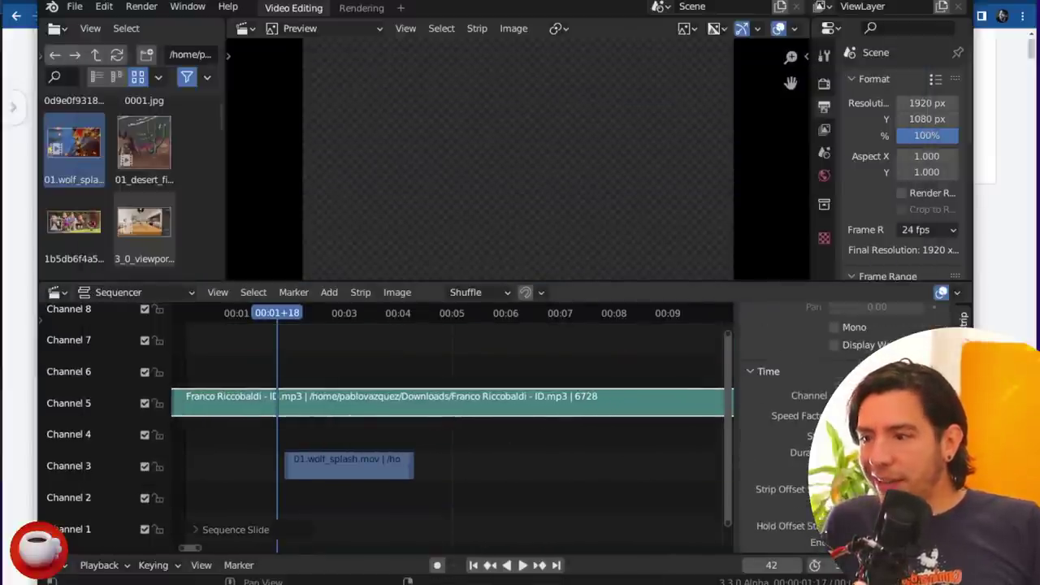
pyautogui.scroll(2, 853, 422)
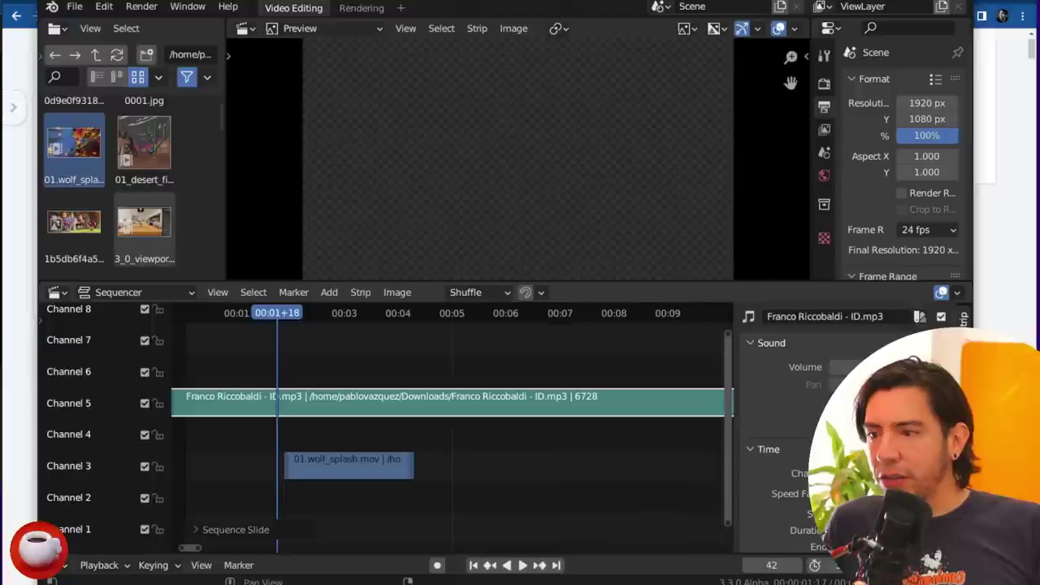
pyautogui.scroll(-2, 813, 422)
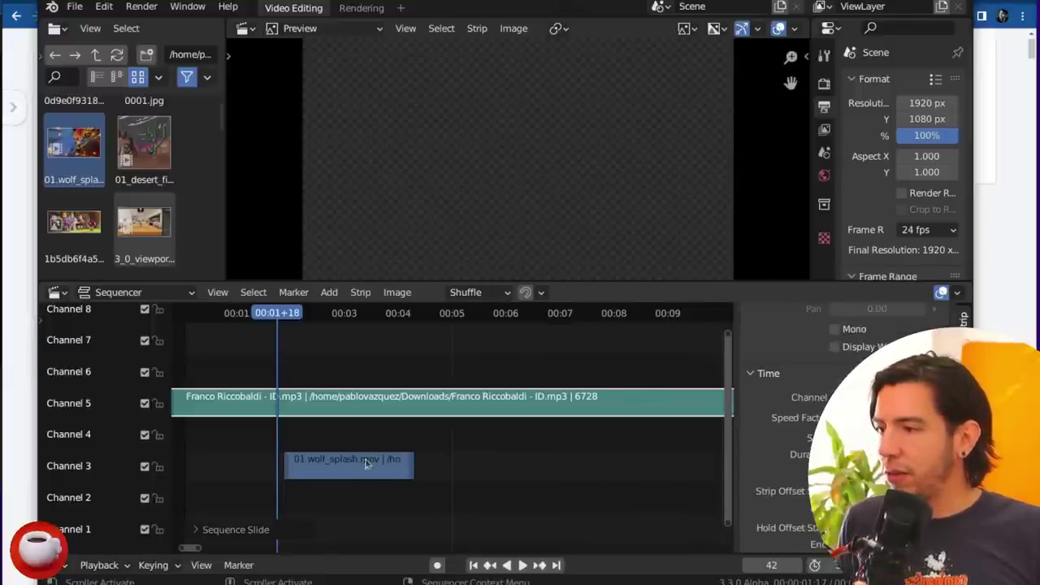
pyautogui.scroll(-6, 601, 478)
# Step: Try moving the strips with G, cancelling and undoing so they stay in place
pyautogui.press('g')
pyautogui.rightClick(292, 515)
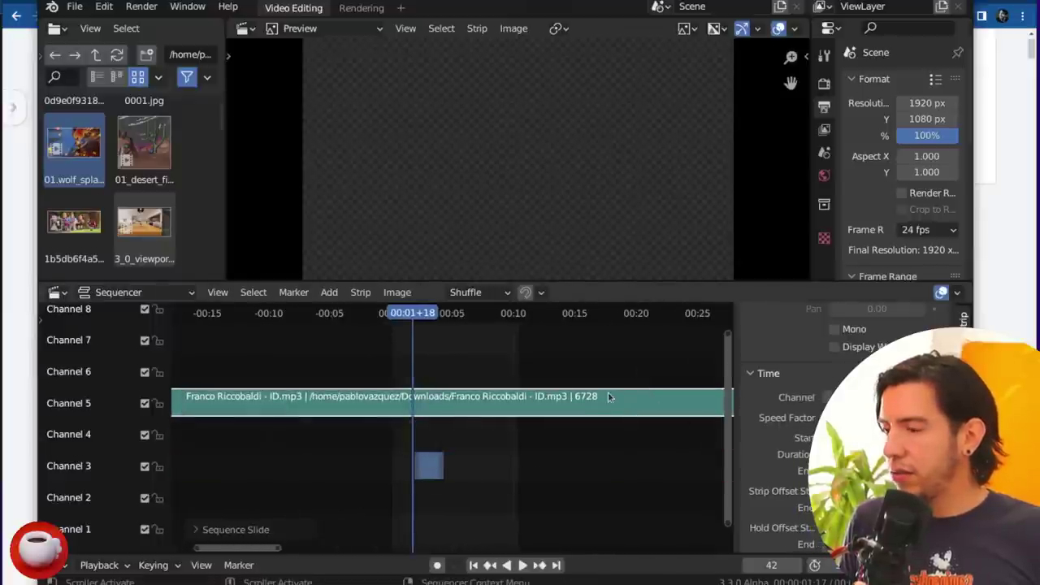
pyautogui.press('g')
pyautogui.click(325, 428)
pyautogui.scroll(-5, 622, 469)
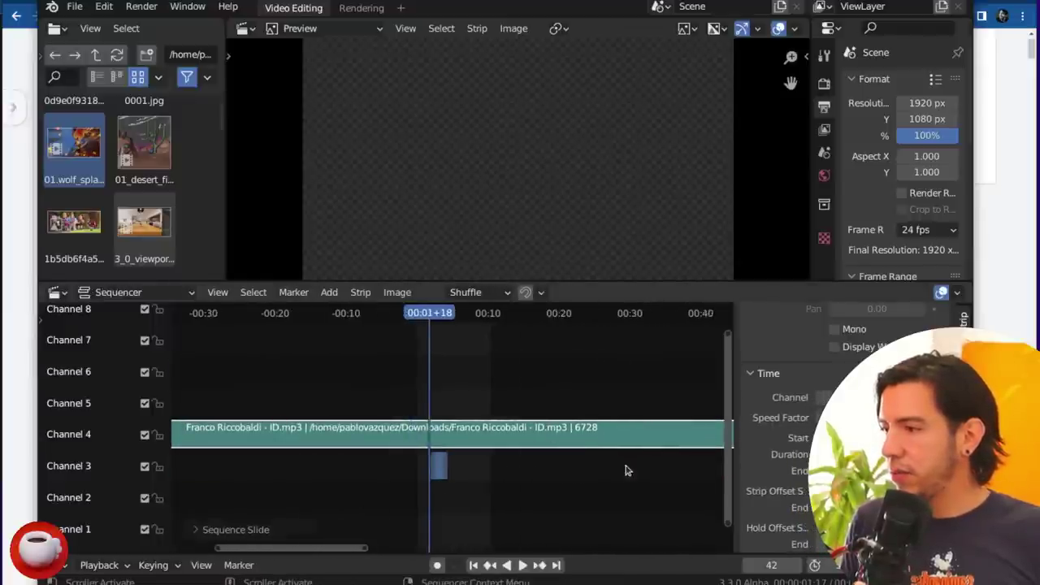
pyautogui.press('g')
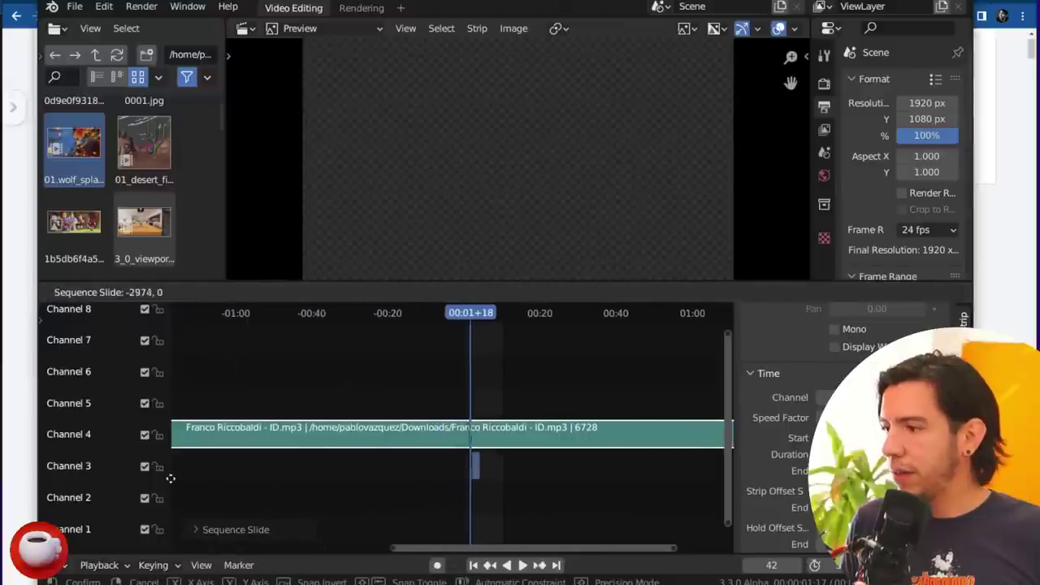
pyautogui.rightClick(596, 474)
pyautogui.hotkey('ctrl', 'z')
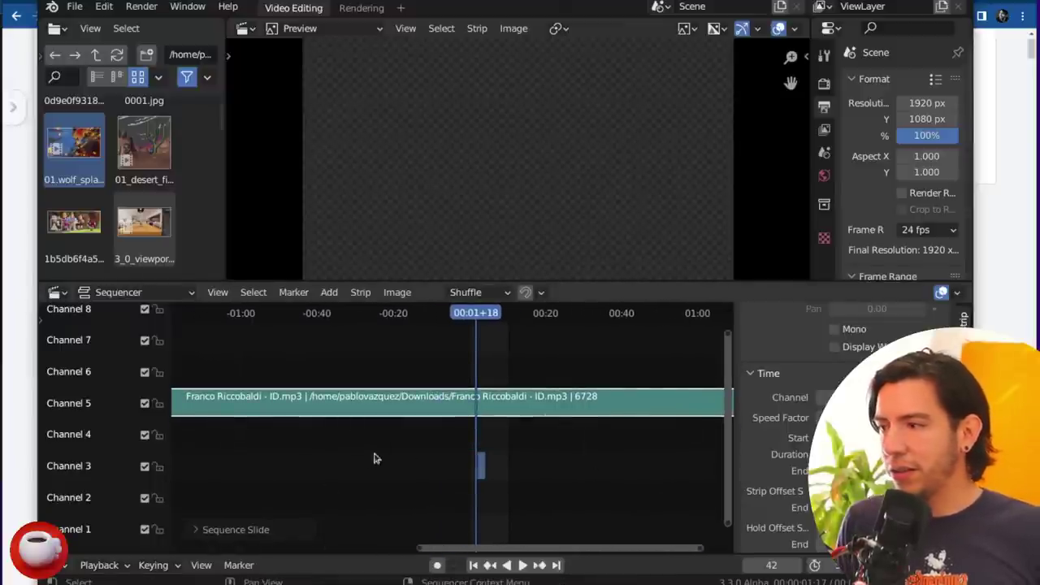
# Step: Enable Waveforms in the Sequencer Overlays so the Channel 5 music strip shows its waveform
pyautogui.click(626, 410)
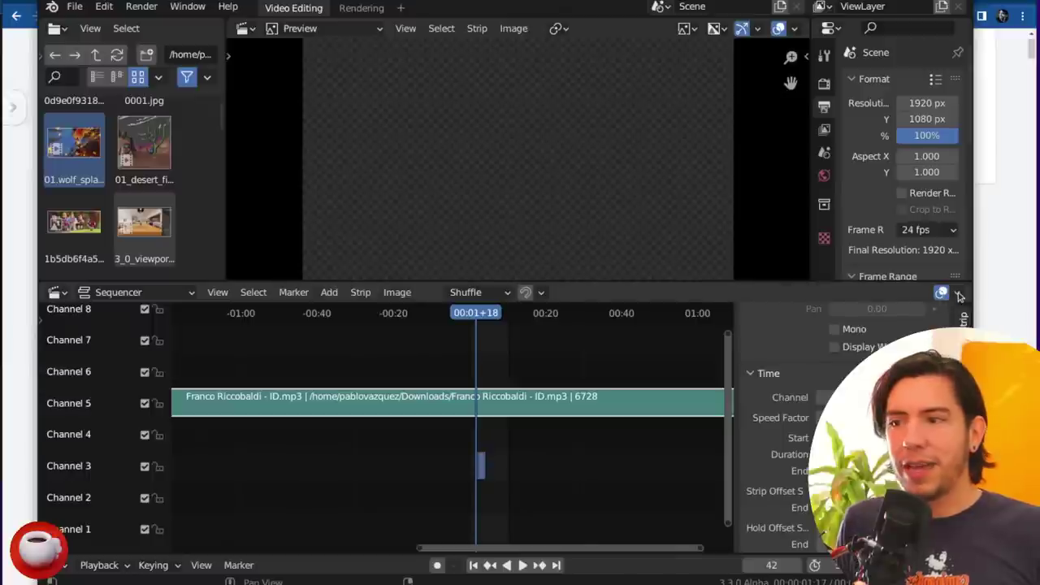
pyautogui.click(958, 294)
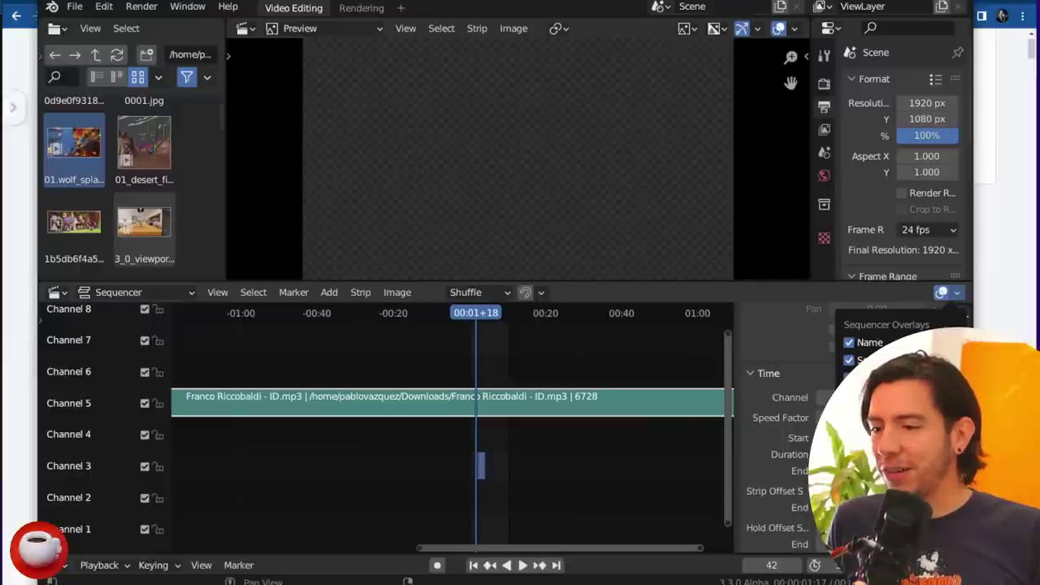
pyautogui.click(894, 467)
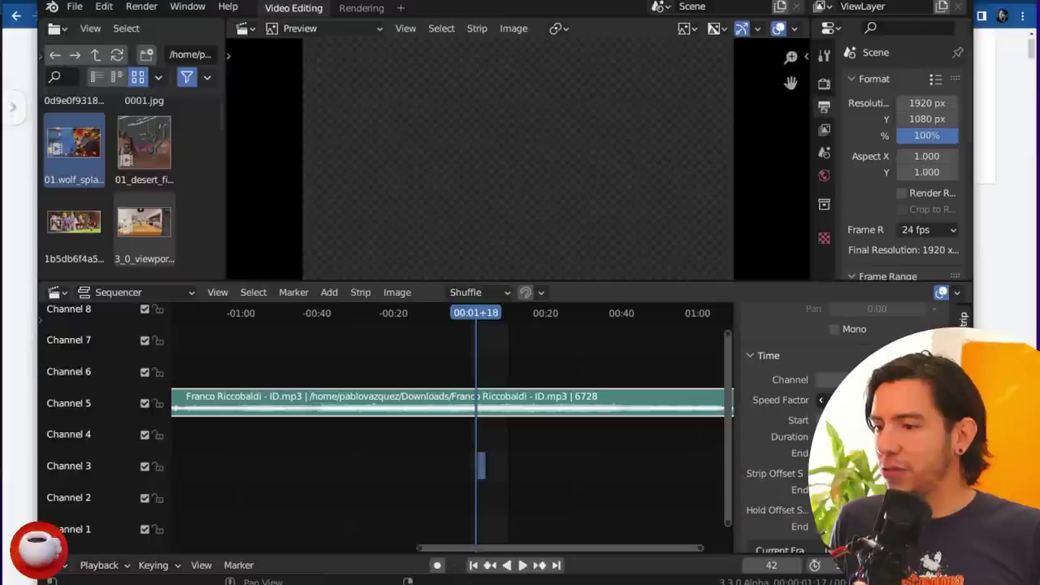
pyautogui.moveTo(516, 412); pyautogui.dragTo(625, 398)
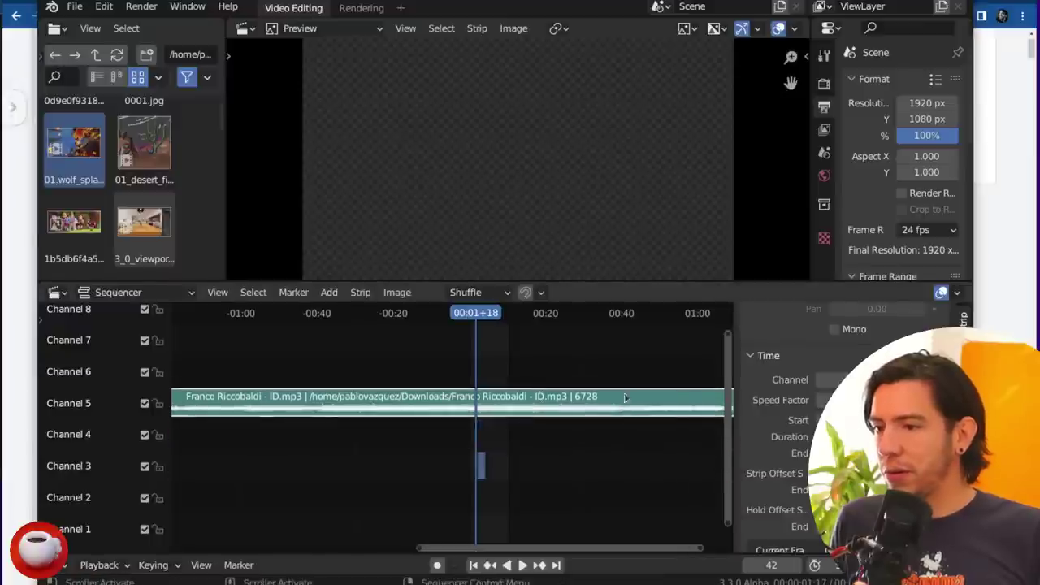
pyautogui.scroll(2, 853, 422)
pyautogui.scroll(-4, 853, 422)
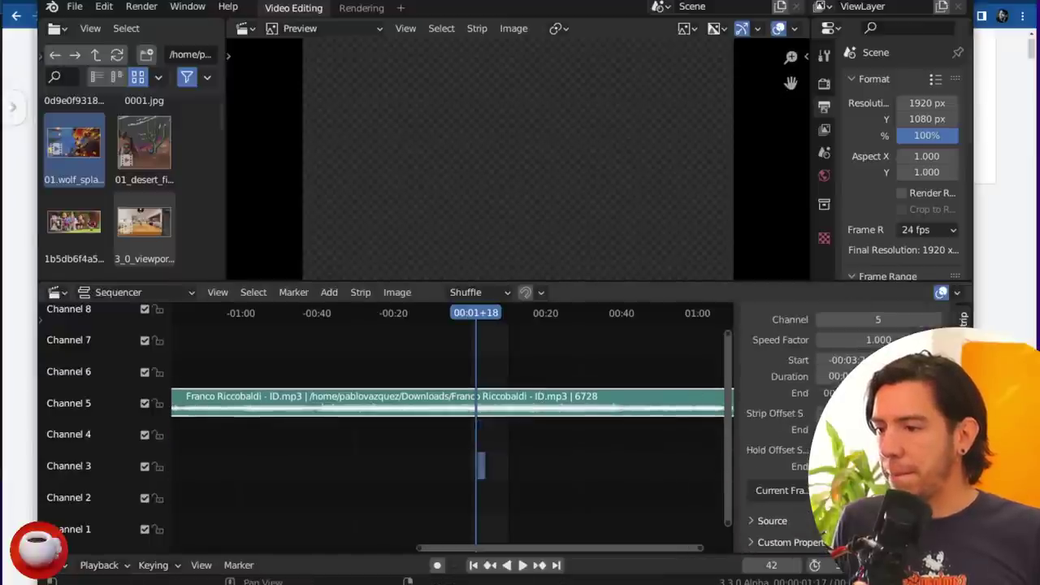
pyautogui.scroll(2, 853, 423)
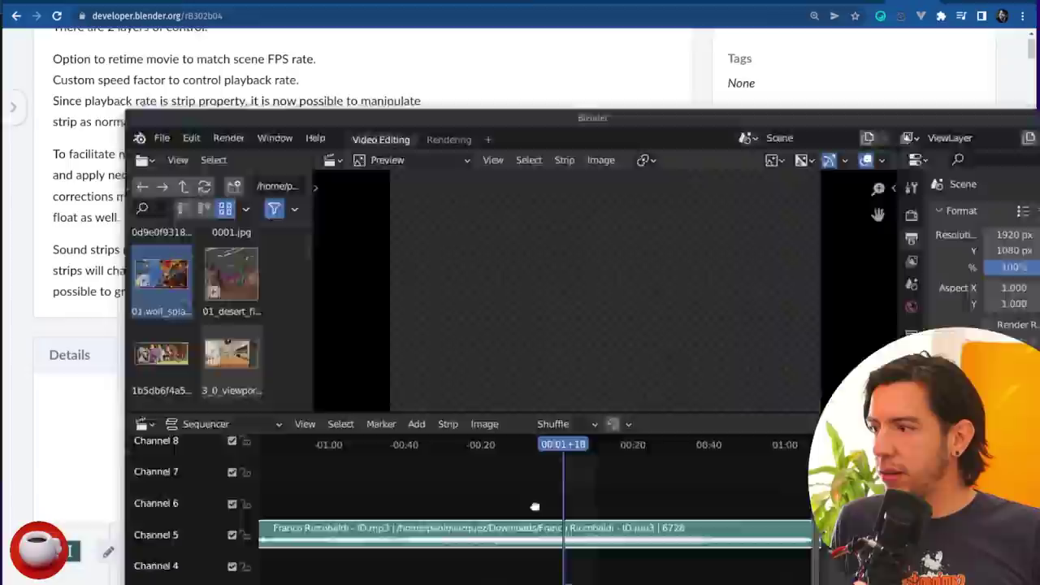
# Step: Return to the retiming commit page in Chrome, scroll back to its top, and open a new tab
pyautogui.hotkey('alt', 'Tab')
pyautogui.scroll(5, 577, 365)
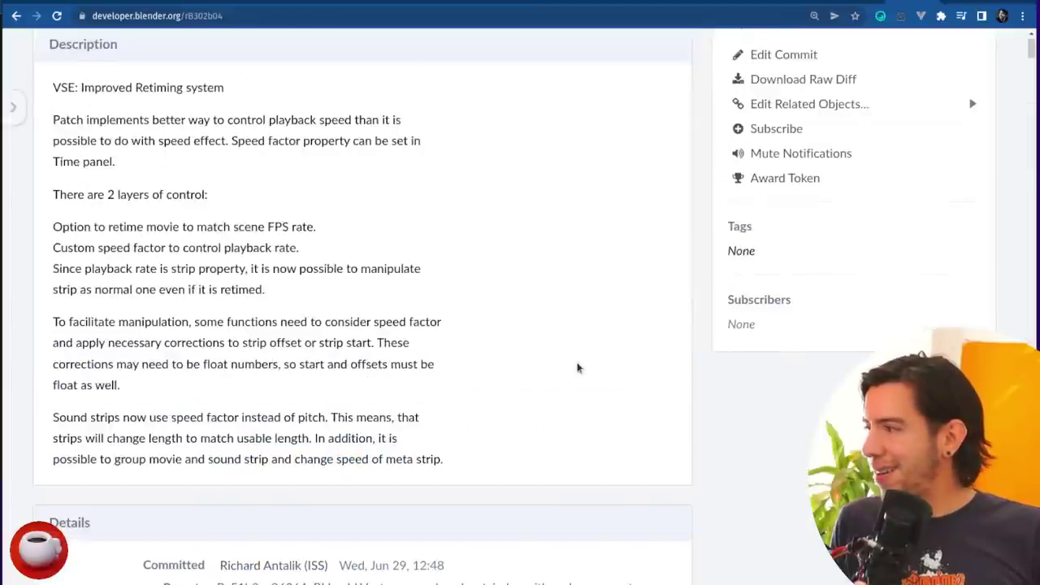
pyautogui.scroll(-2, 477, 421)
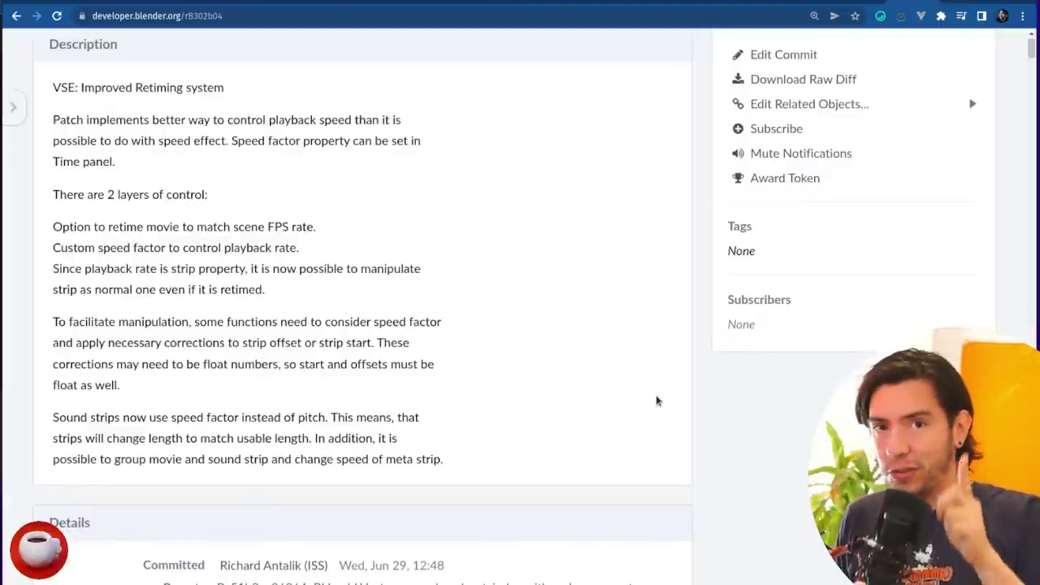
pyautogui.scroll(3, 685, 367)
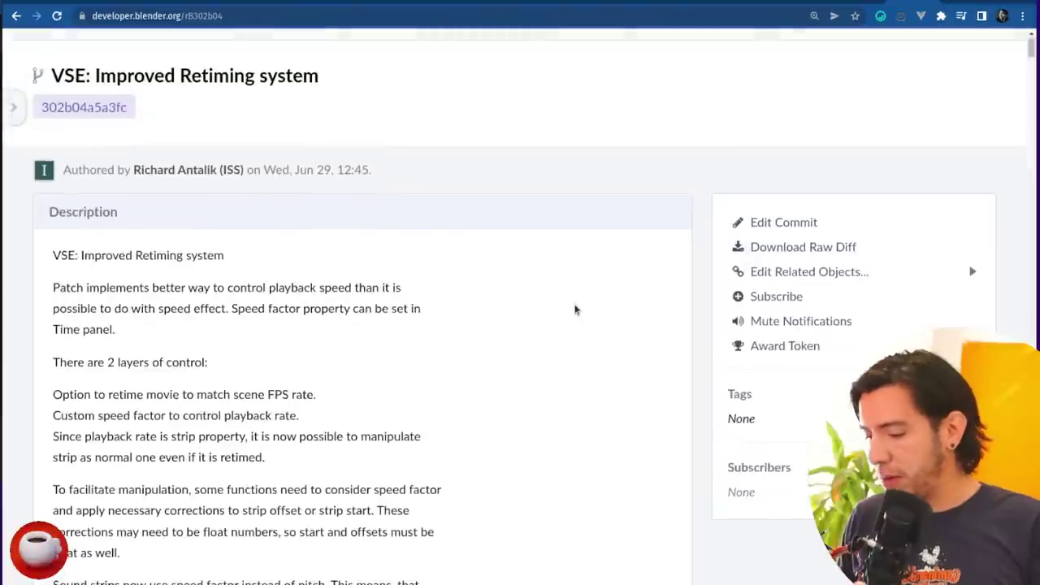
pyautogui.hotkey('ctrl', 't')
# Step: Load commit rBf0a3d2 and read down to its Fixes T86361, T72347 and D13583 lines
pyautogui.write('developer.blender.org/rBf0a3d2')
pyautogui.press('Return')
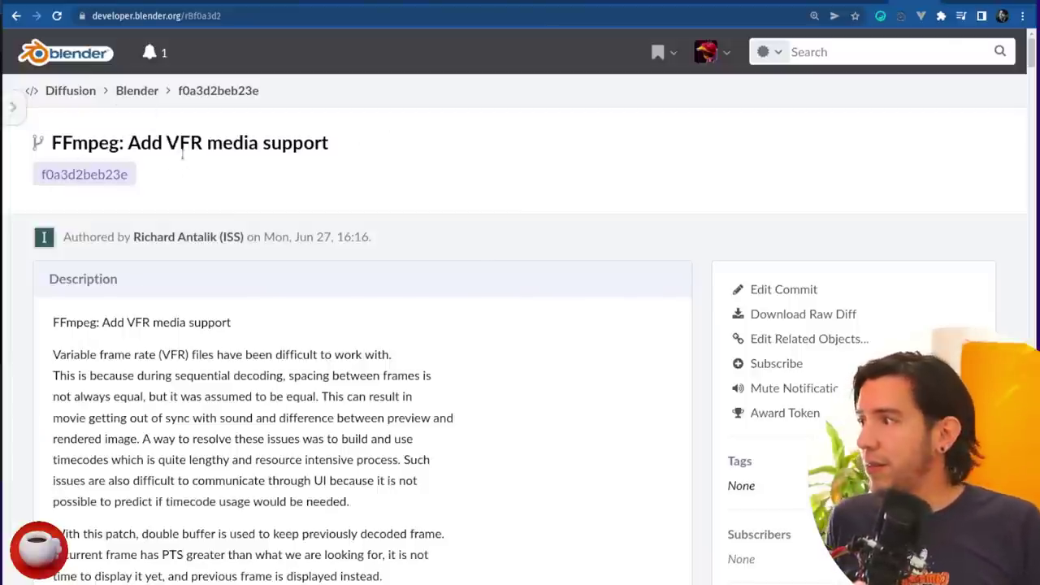
pyautogui.scroll(-1, 357, 326)
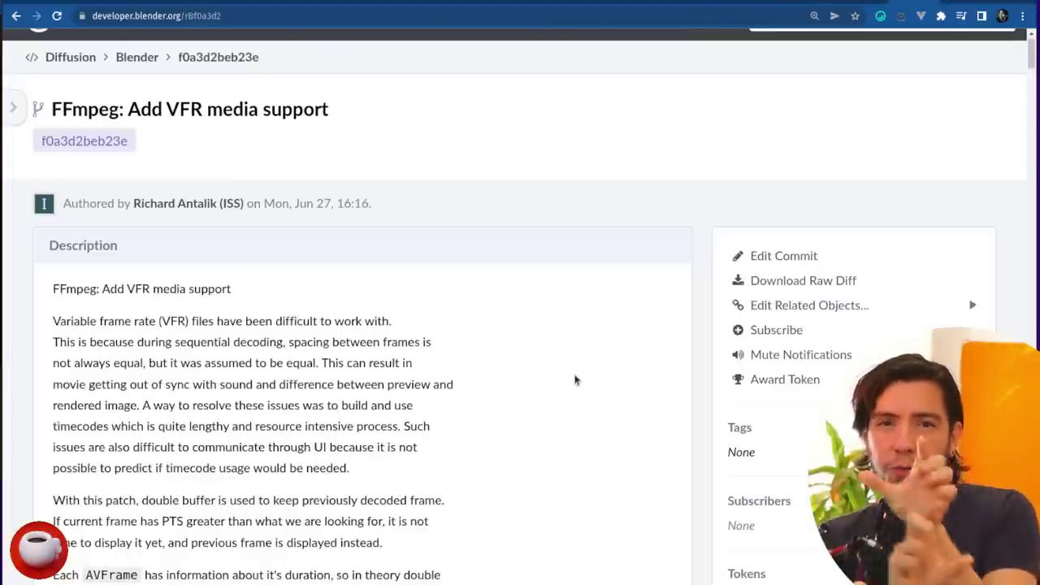
pyautogui.scroll(-4, 557, 365)
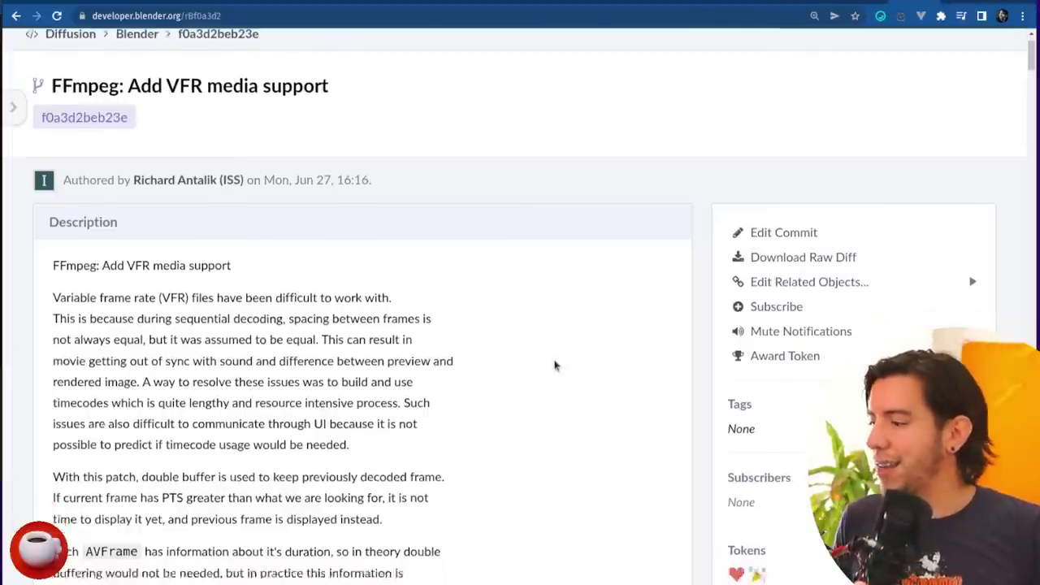
pyautogui.scroll(-2, 584, 387)
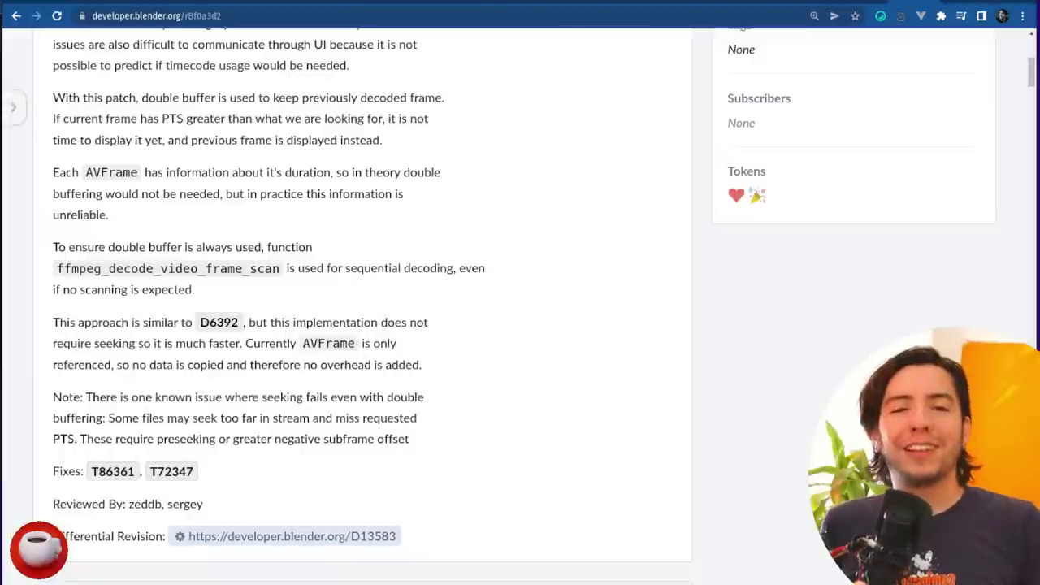
pyautogui.scroll(6, 543, 497)
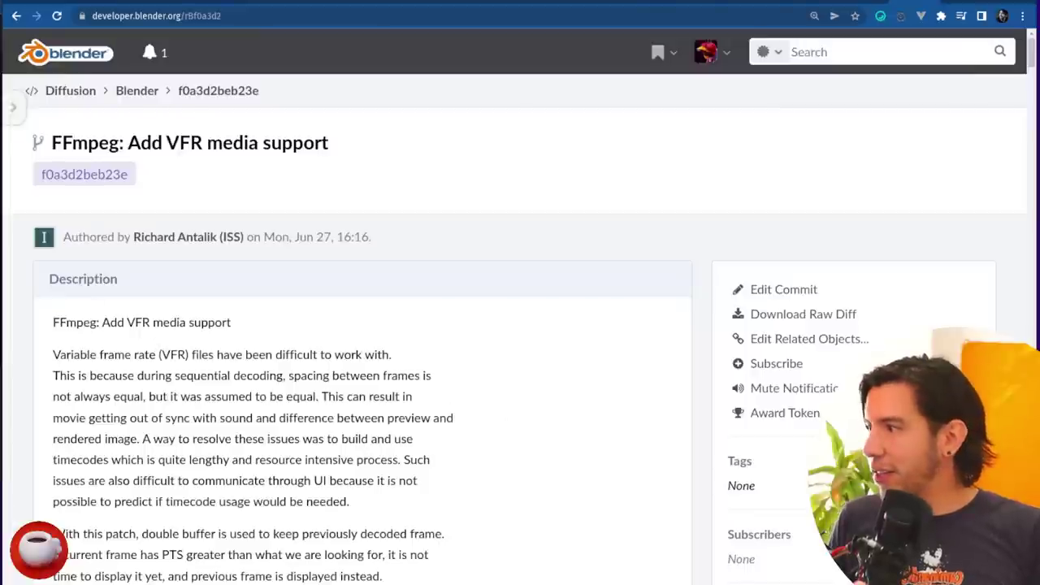
pyautogui.scroll(-6, 643, 411)
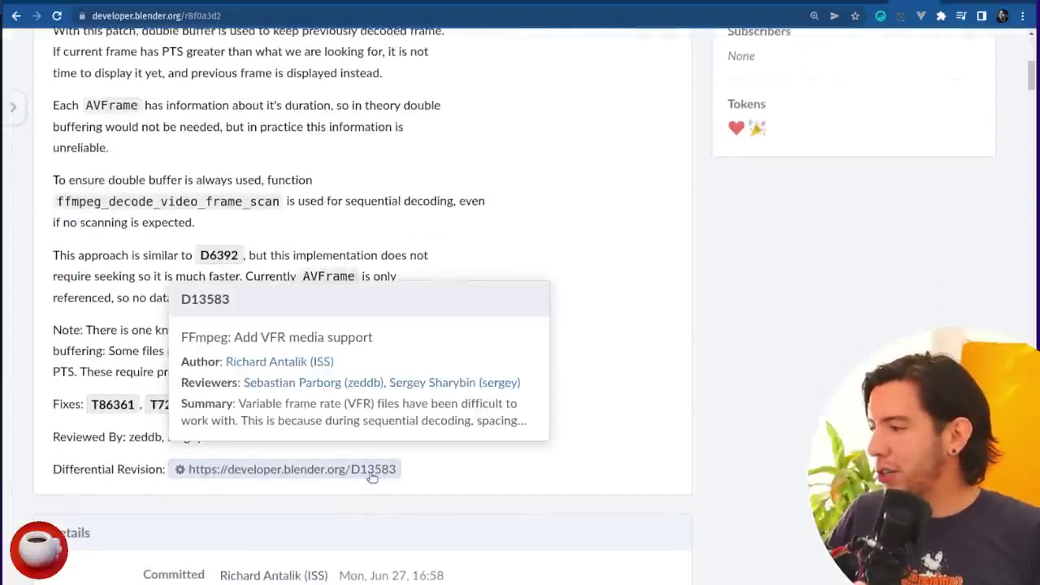
# Step: Open revision D13583 and scroll through its discussion
pyautogui.click(370, 471)
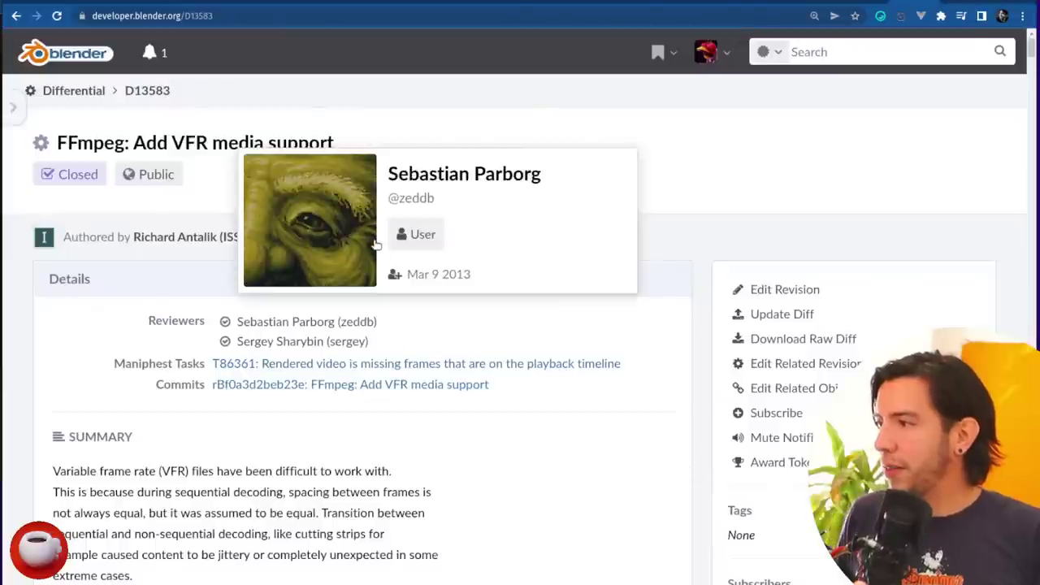
pyautogui.moveTo(336, 236); pyautogui.dragTo(315, 252)
pyautogui.click(315, 252)
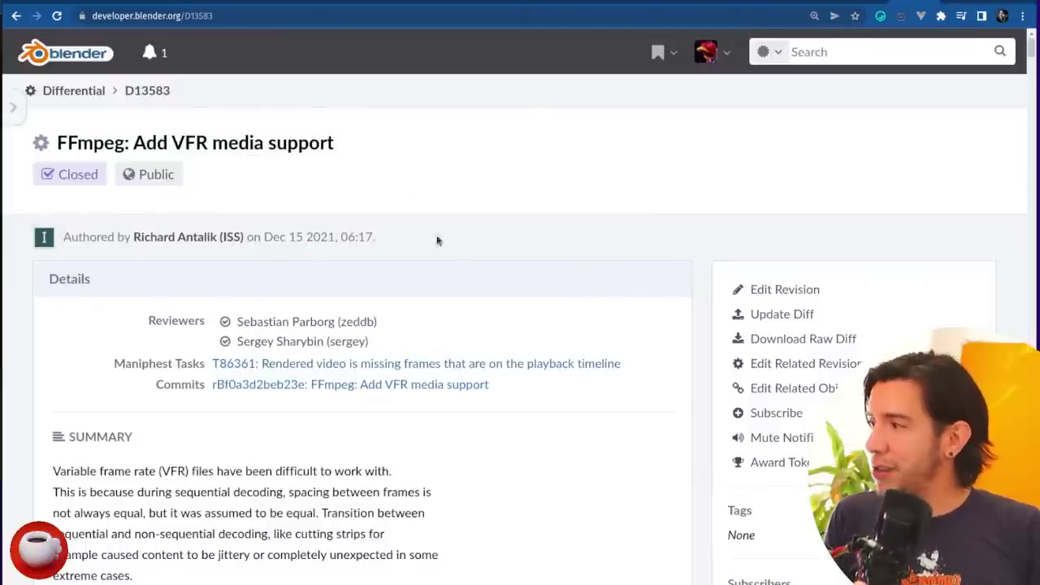
pyautogui.scroll(-15, 701, 266)
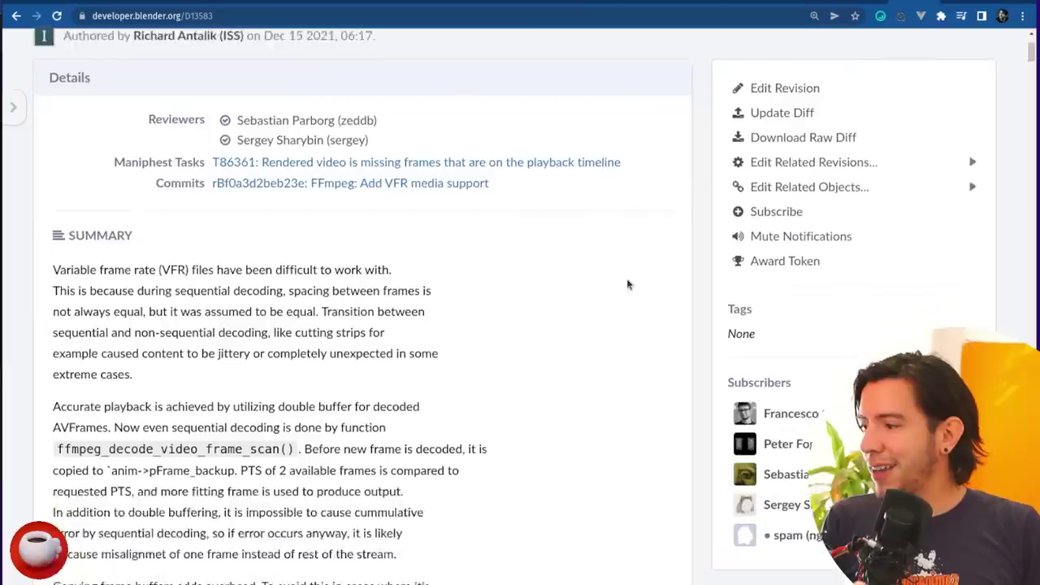
pyautogui.scroll(-7, 766, 317)
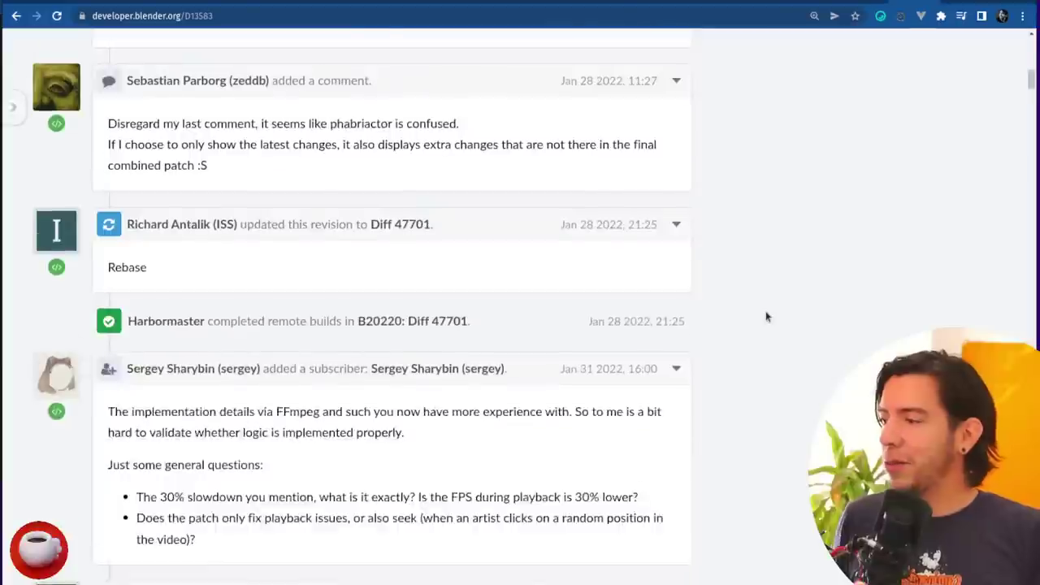
pyautogui.scroll(5, 422, 330)
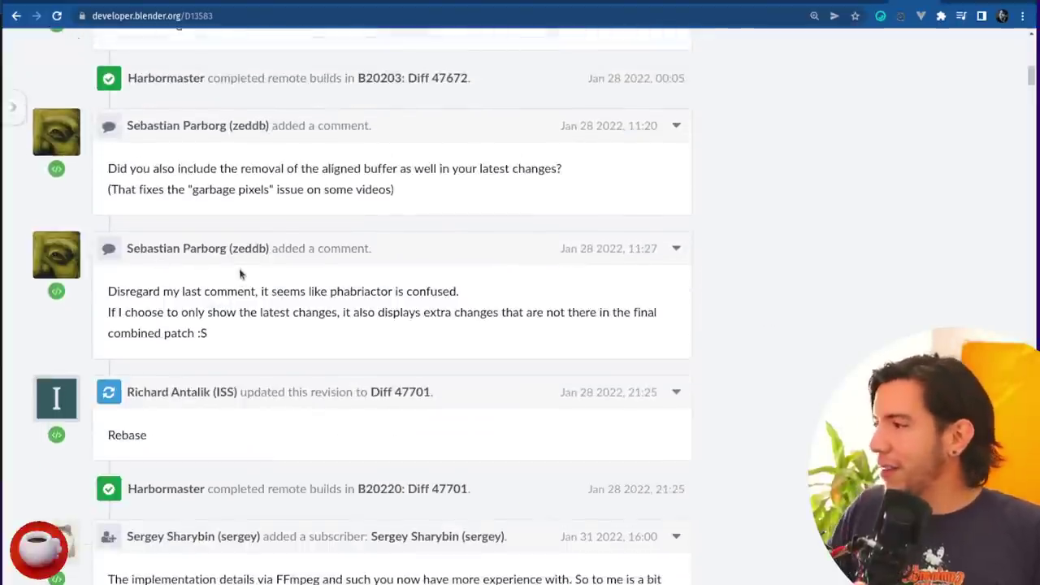
pyautogui.scroll(-5, 238, 270)
pyautogui.scroll(-14, 625, 350)
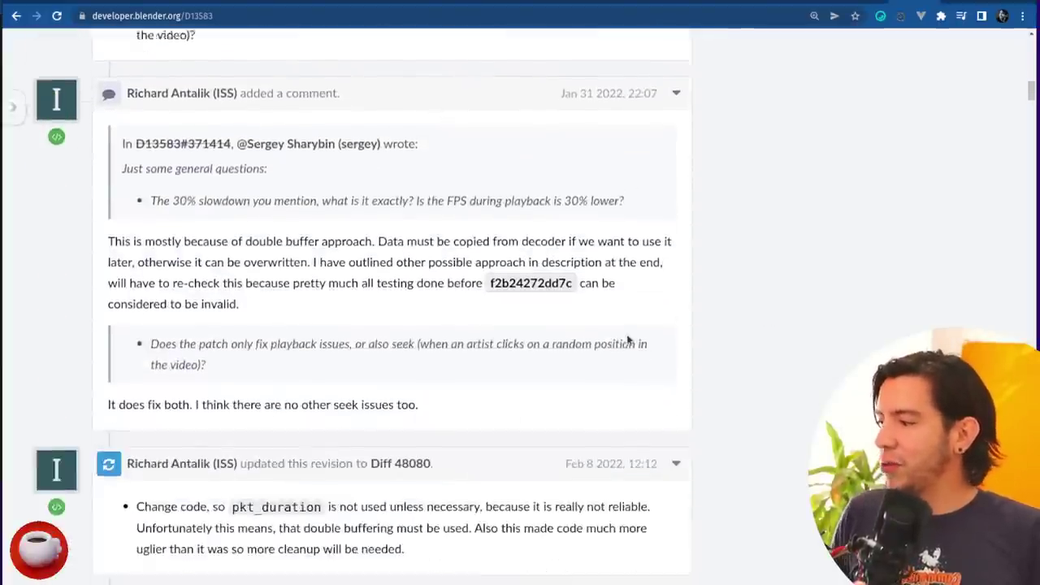
pyautogui.scroll(-11, 625, 351)
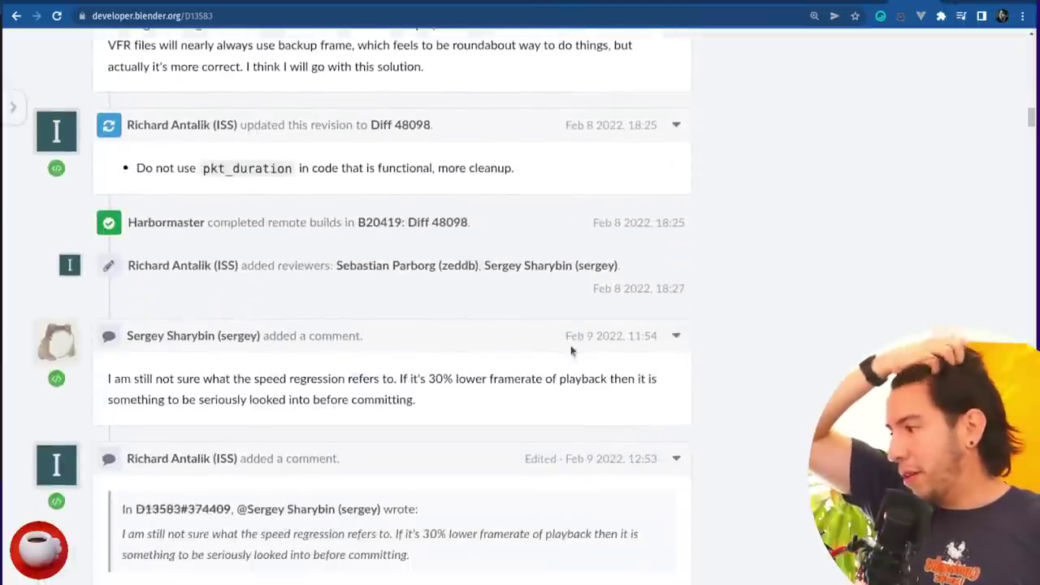
pyautogui.scroll(-1, 590, 303)
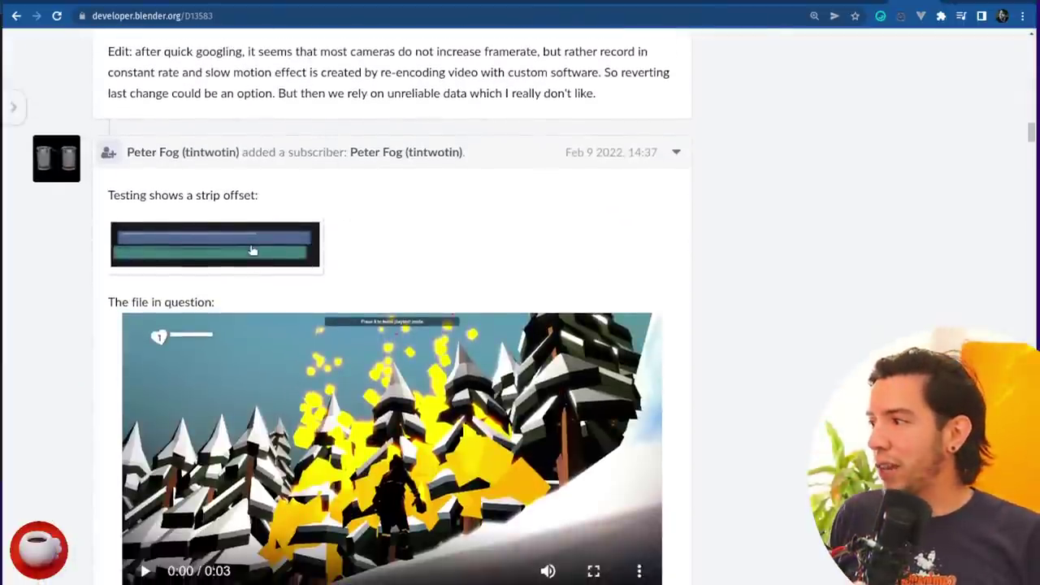
# Step: View the strip-offset screenshot full size, close it, and jump back to the page top
pyautogui.click(253, 251)
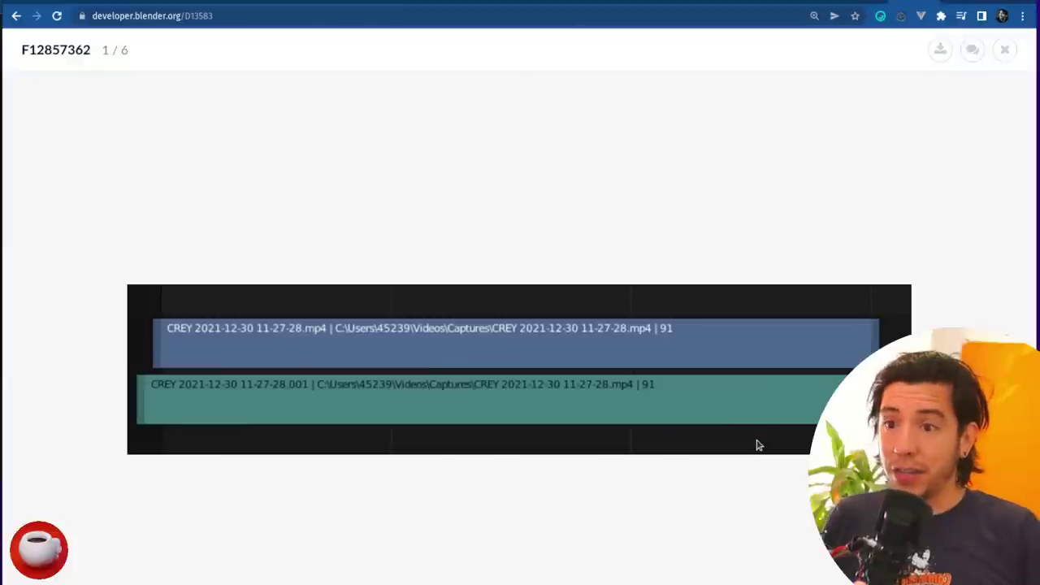
pyautogui.click(864, 233)
pyautogui.scroll(-10, 1020, 152)
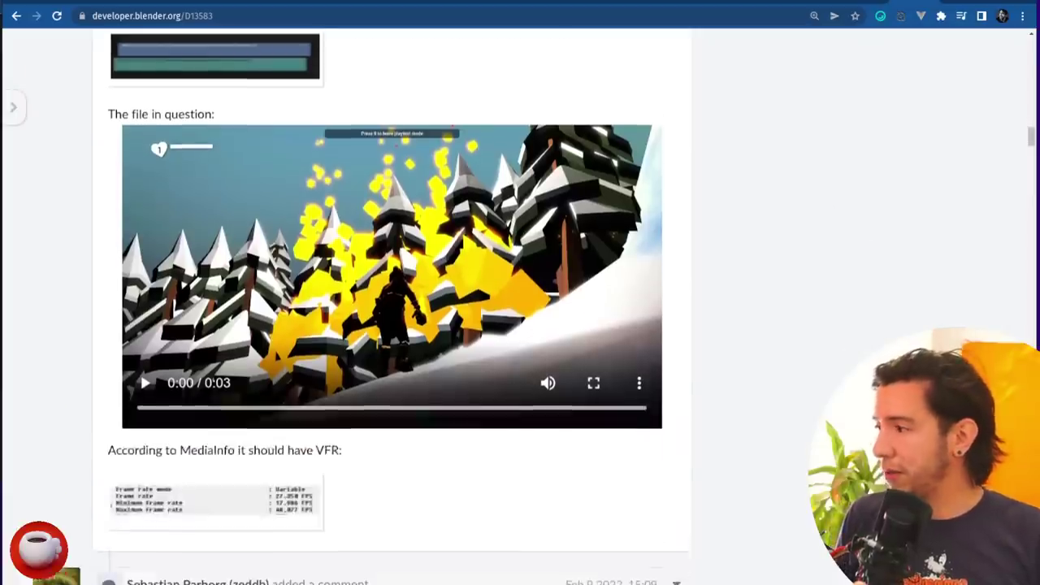
pyautogui.scroll(-10, 1020, 152)
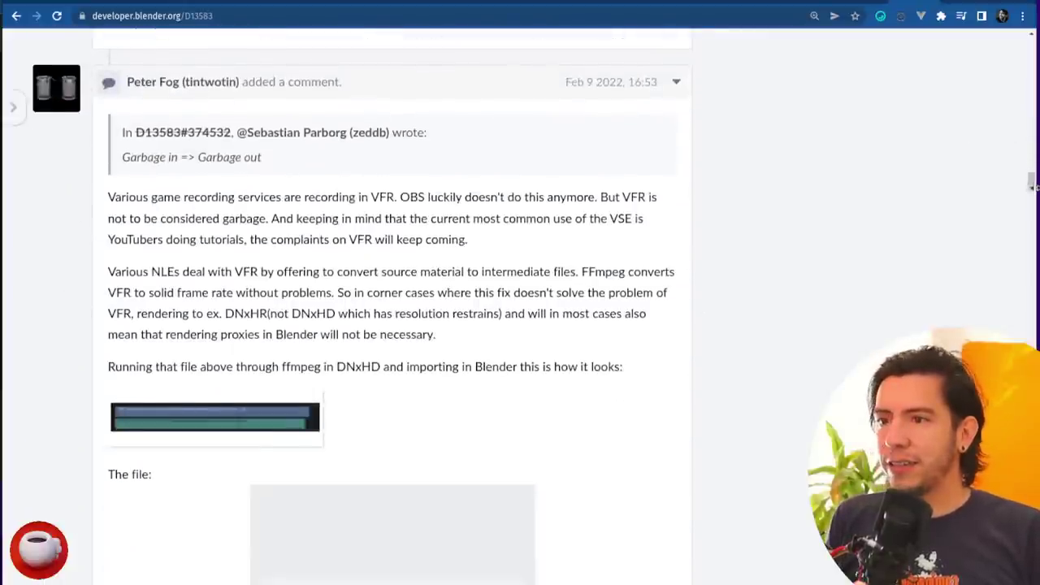
pyautogui.press('Home')
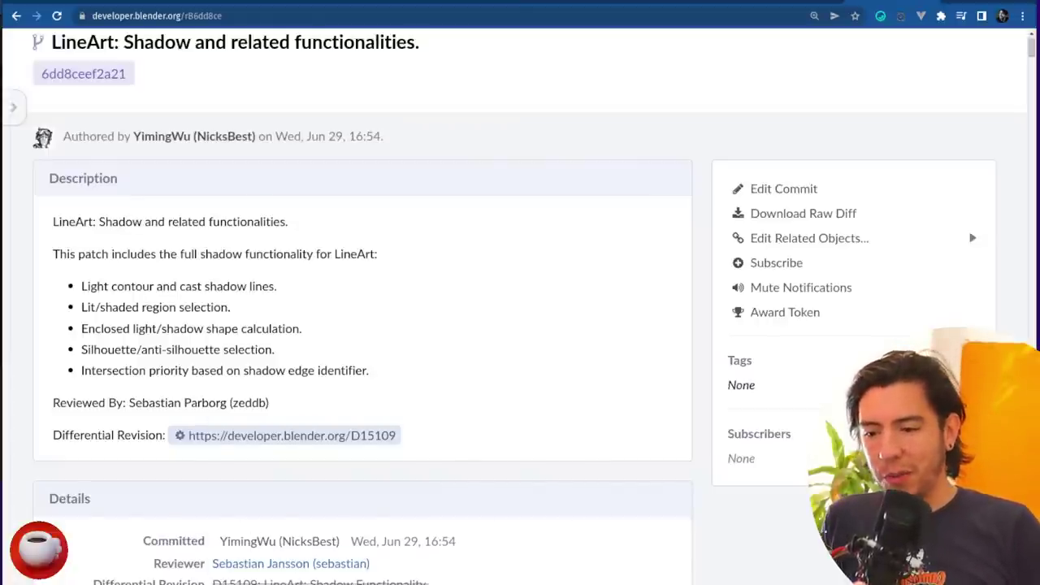
# Step: Load commit rB416aef, 'Curves: New tools for curves sculpt mode', in a new browser tab
pyautogui.hotkey('ctrl', 't')
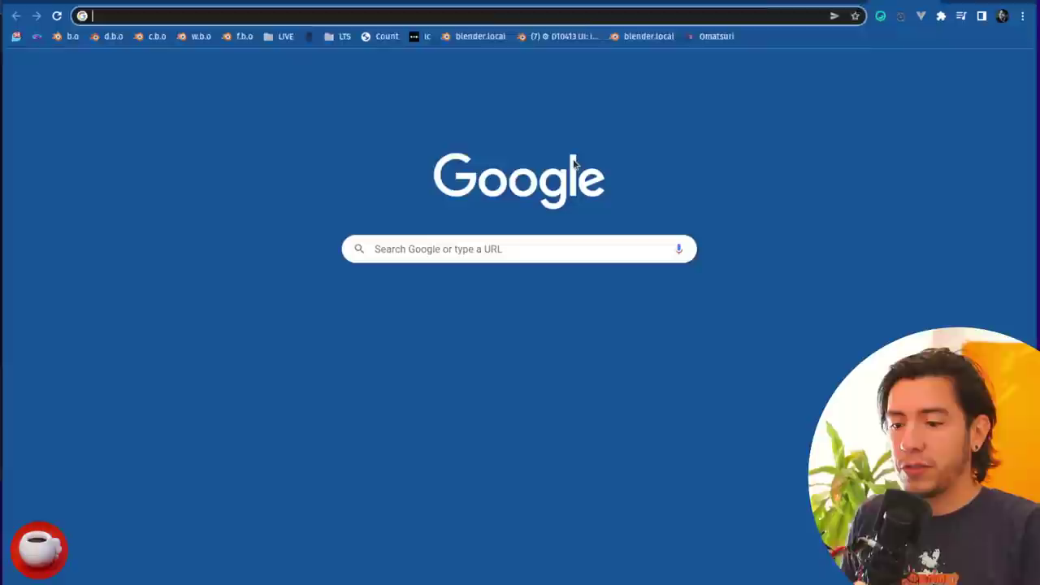
pyautogui.write('developer.blender.org/rB416aef')
pyautogui.press('Return')
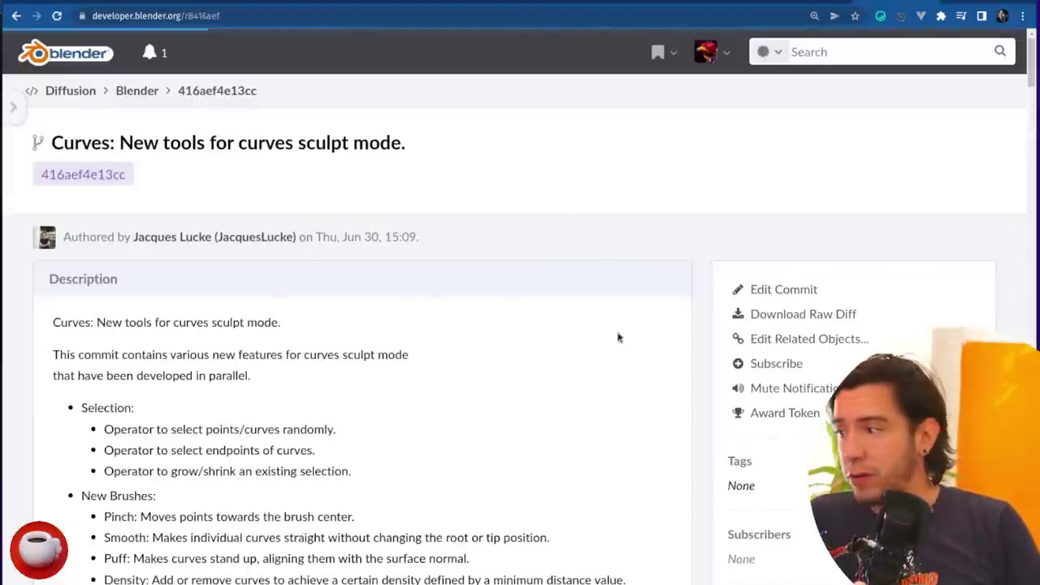
pyautogui.scroll(-1, 569, 349)
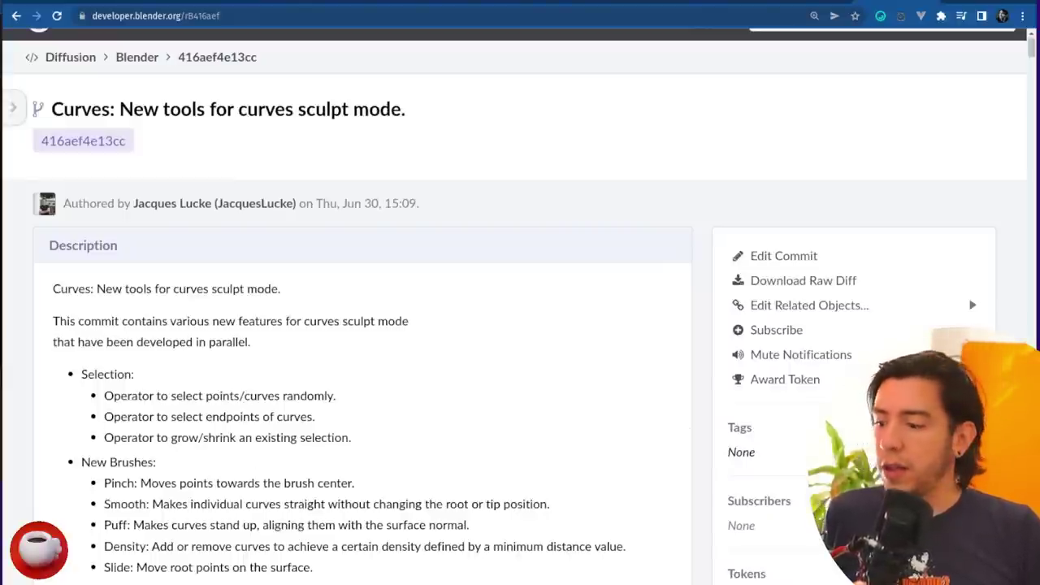
pyautogui.hotkey('alt', 'Tab')
pyautogui.hotkey('ctrl', 'n')
# Step: Start a new General scene with the default cube, discarding the unsaved file
pyautogui.click(615, 244)
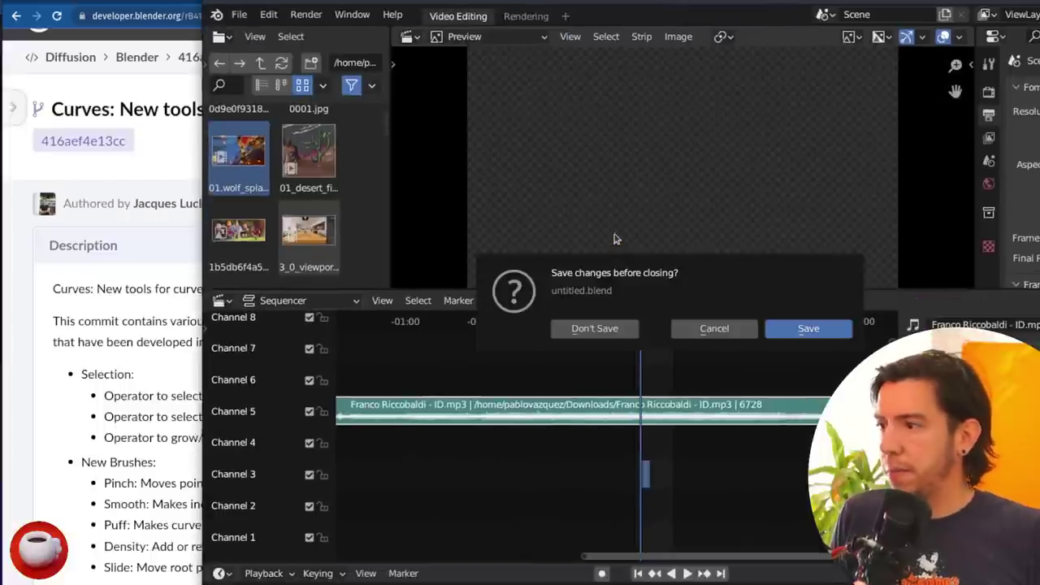
pyautogui.press('Return')
pyautogui.hotkey('ctrl', 'n')
pyautogui.click(609, 160)
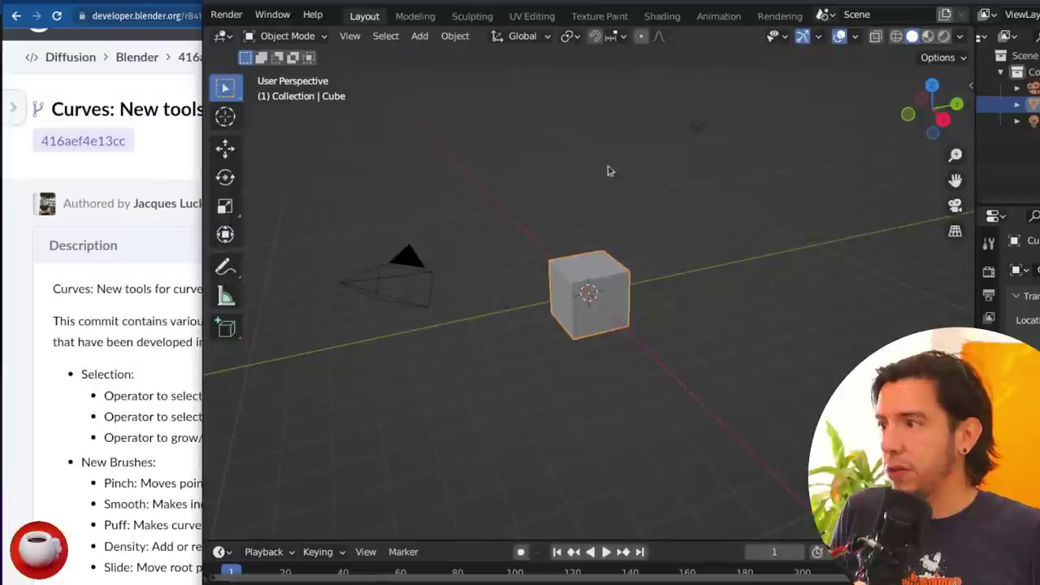
# Step: Put the cube into Edit Mode and apply Select Random to its mesh
pyautogui.press('Tab')
pyautogui.click(439, 35)
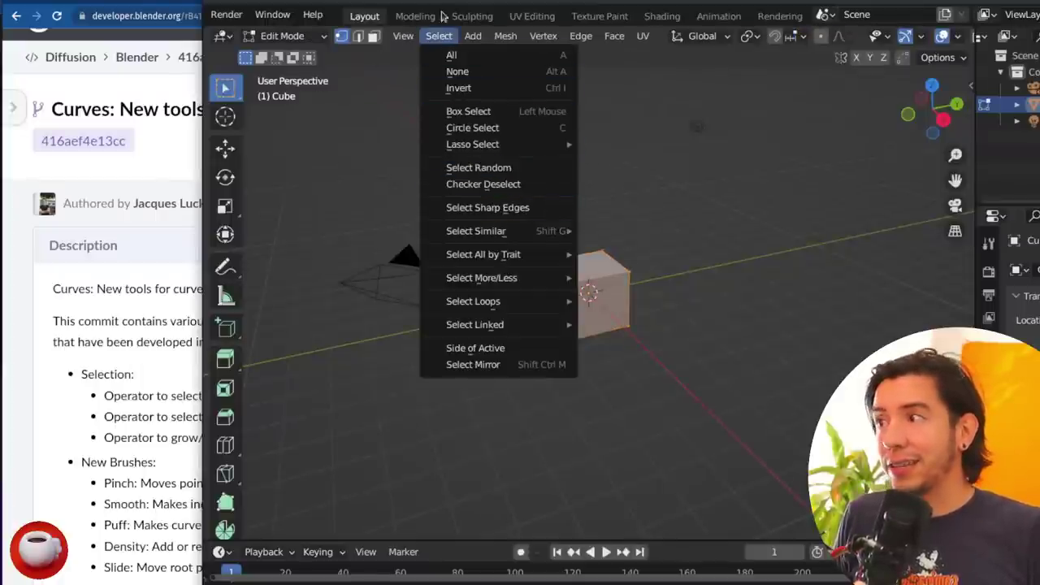
pyautogui.click(487, 169)
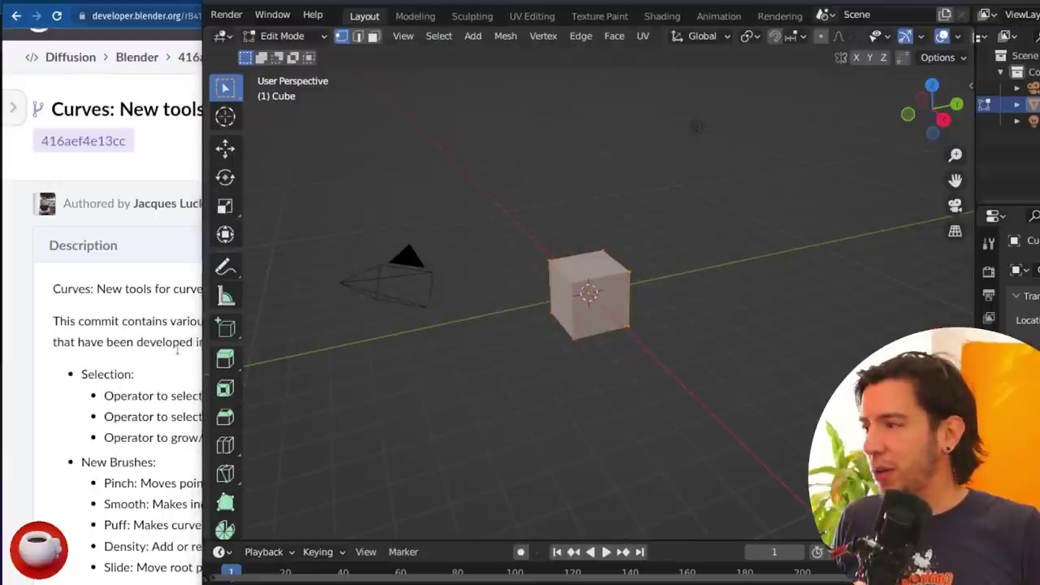
# Step: Go back to the browser and scroll down the curves commit page
pyautogui.click(198, 351)
pyautogui.scroll(-1, 198, 351)
pyautogui.scroll(-1, 198, 351)
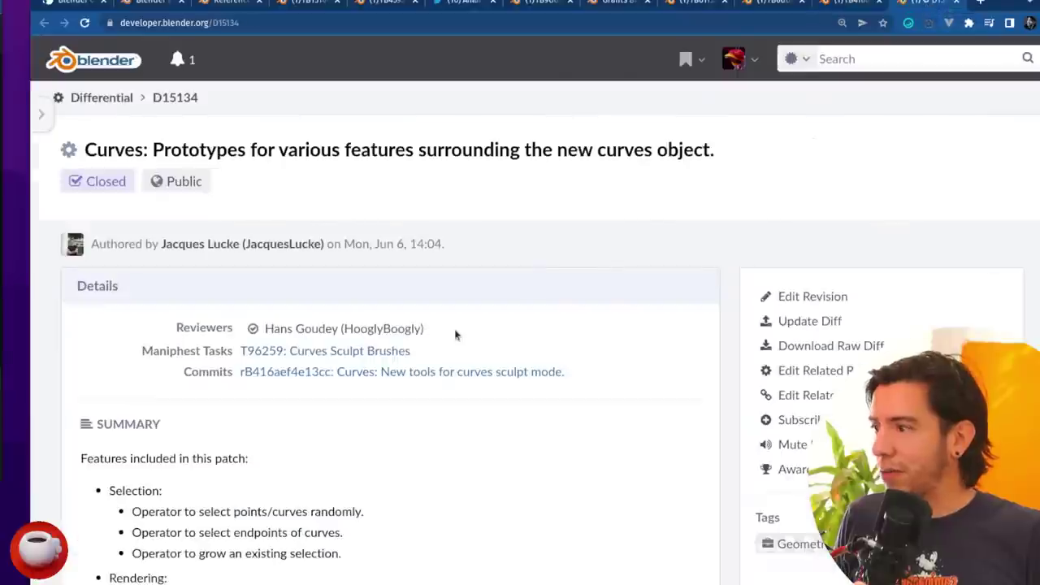
# Step: View the D15134 curves prototype screenshot full size, zoomed slightly, then close it
pyautogui.scroll(-3, 449, 349)
pyautogui.scroll(-3, 446, 365)
pyautogui.click(243, 439)
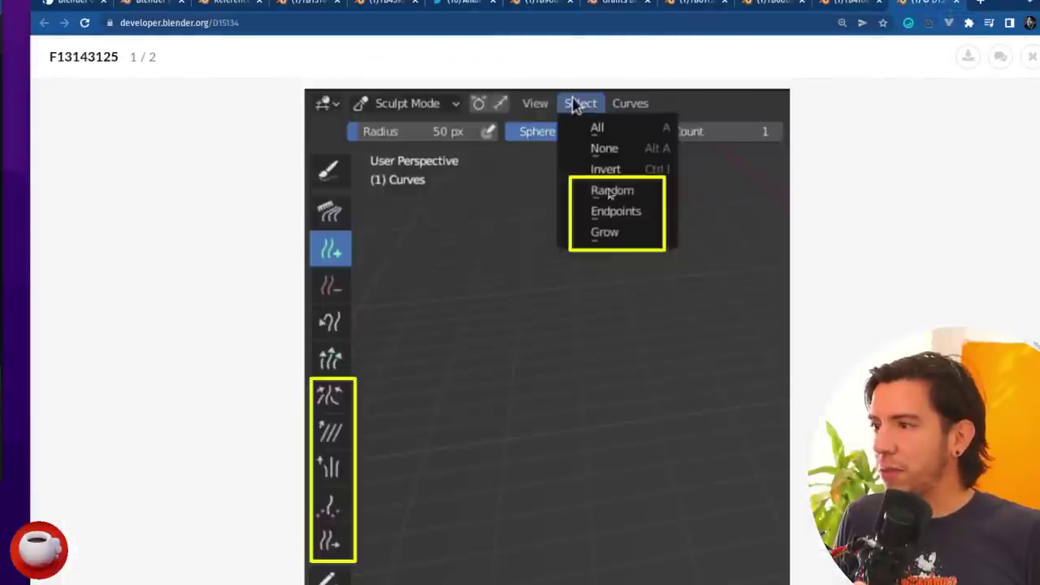
pyautogui.hotkey('ctrl', '+')
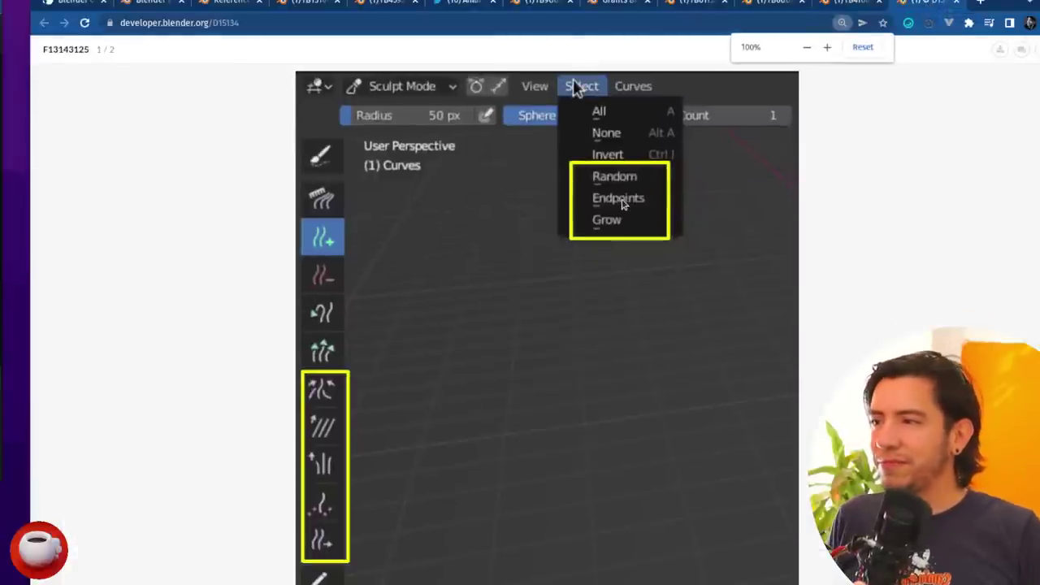
pyautogui.click(873, 146)
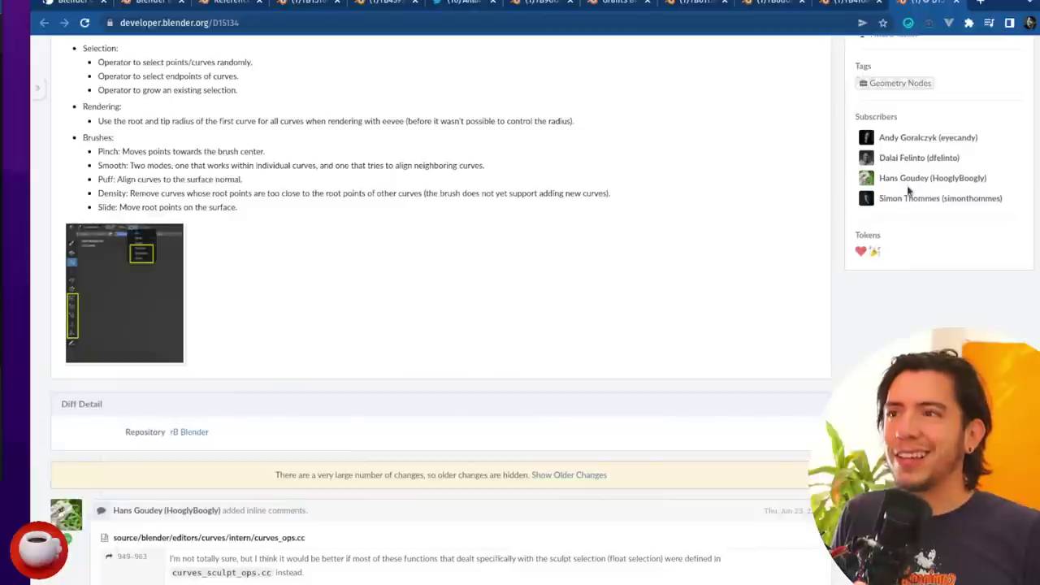
# Step: Return to the rB416aef curves sculpt commit tab with the page enlarged
pyautogui.click(852, 8)
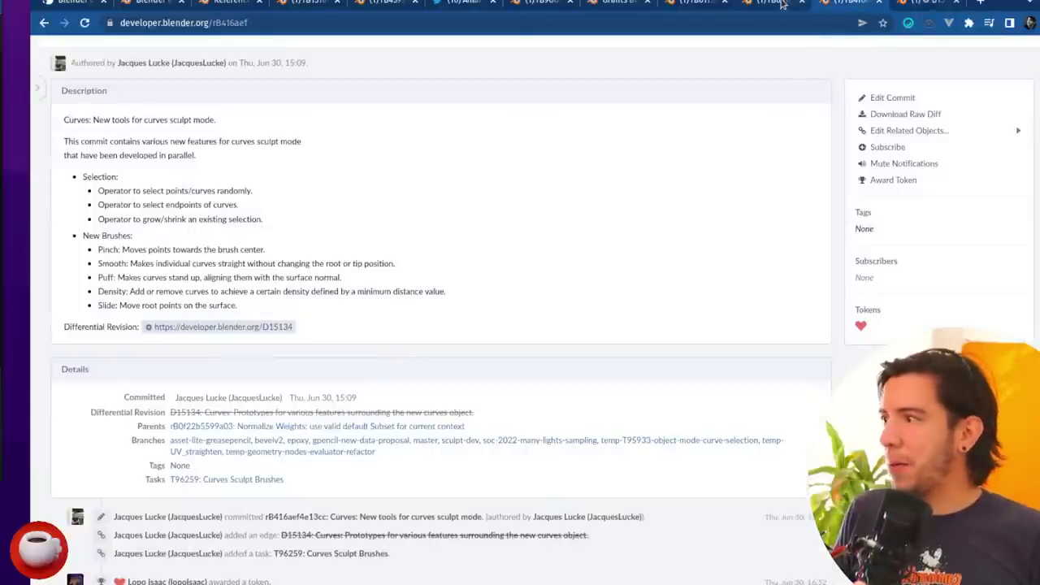
pyautogui.hotkey('ctrl', '+')
pyautogui.hotkey('ctrl', '+')
pyautogui.hotkey('ctrl', '+')
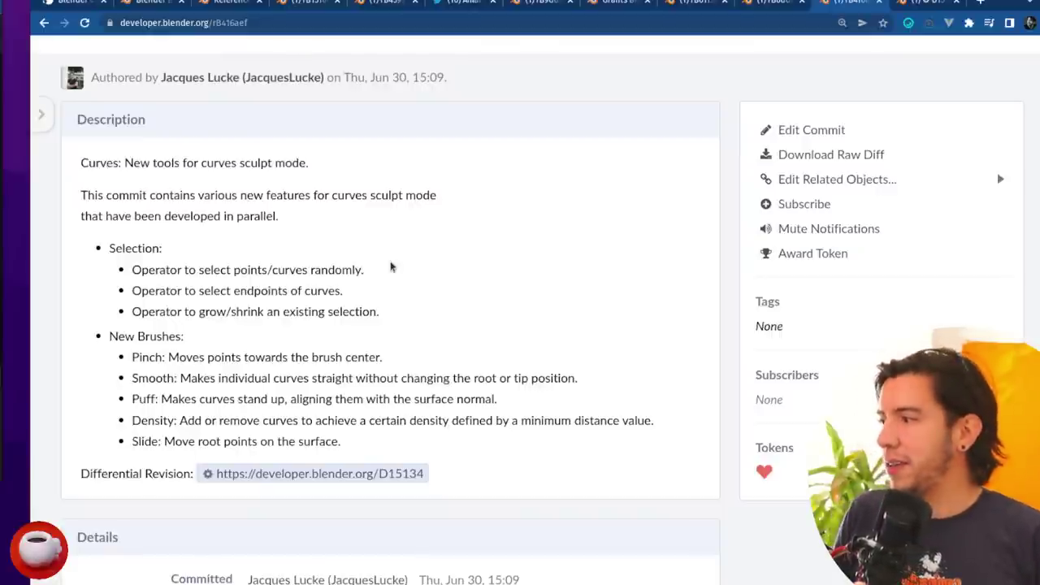
pyautogui.scroll(-1, 395, 251)
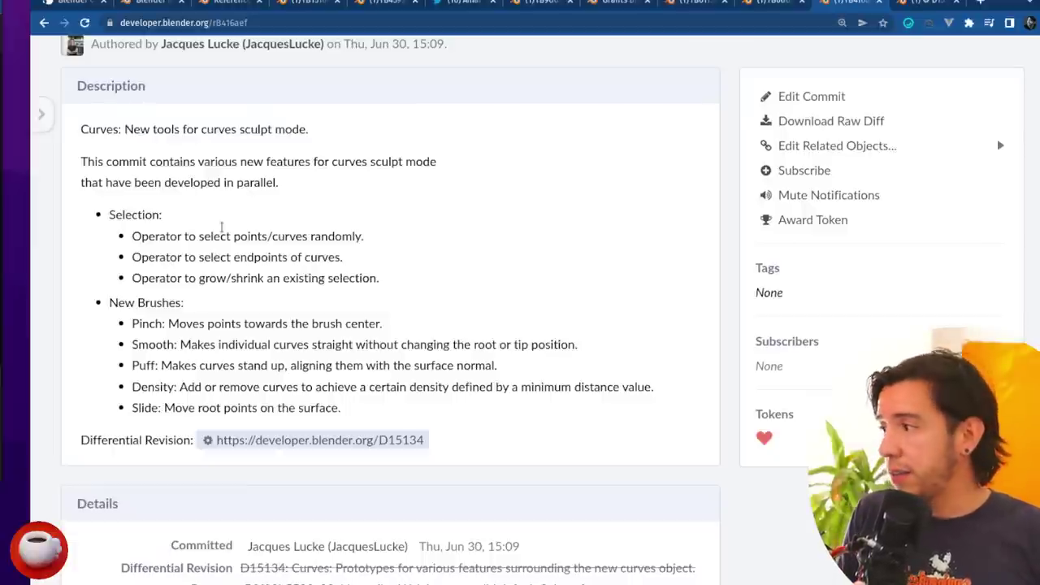
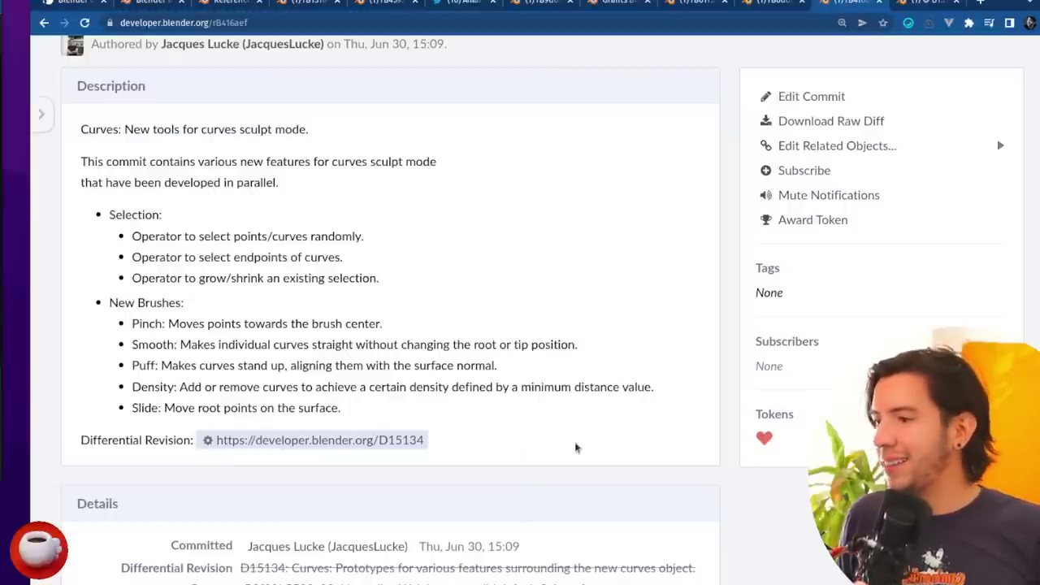
# Step: Review the previous commit's line about selecting curve endpoints, briefly checking the stream chat
pyautogui.scroll(3, 575, 448)
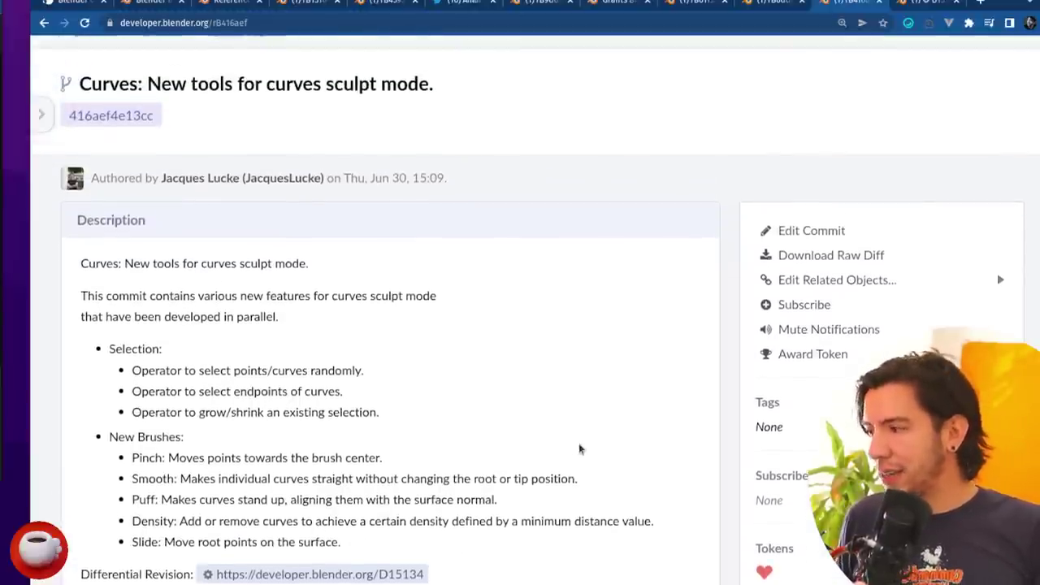
pyautogui.scroll(-1, 580, 448)
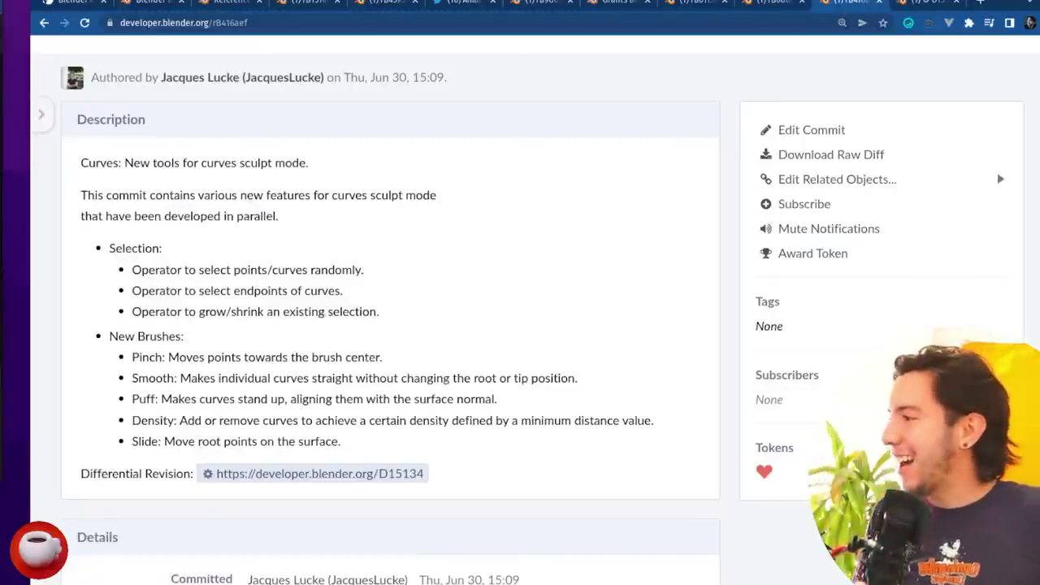
pyautogui.hotkey('alt', 'Tab')
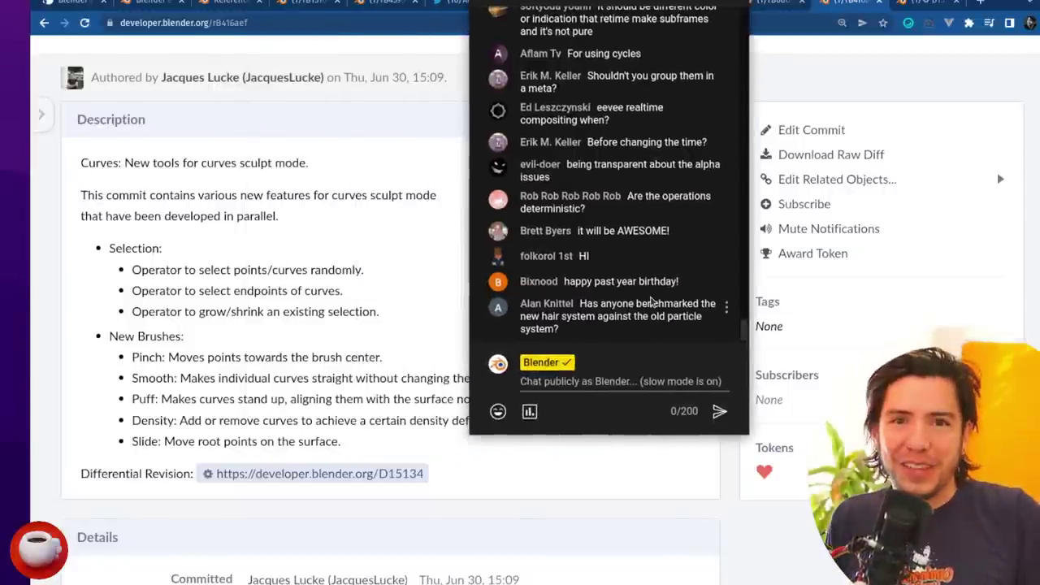
pyautogui.hotkey('alt', 'Tab')
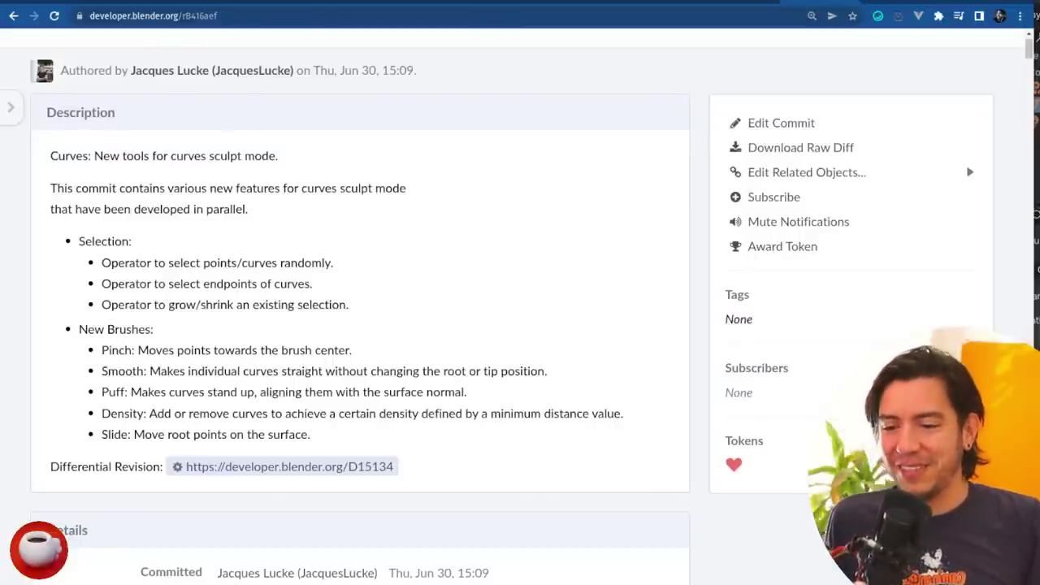
pyautogui.tripleClick(560, 280)
pyautogui.scroll(2, 564, 263)
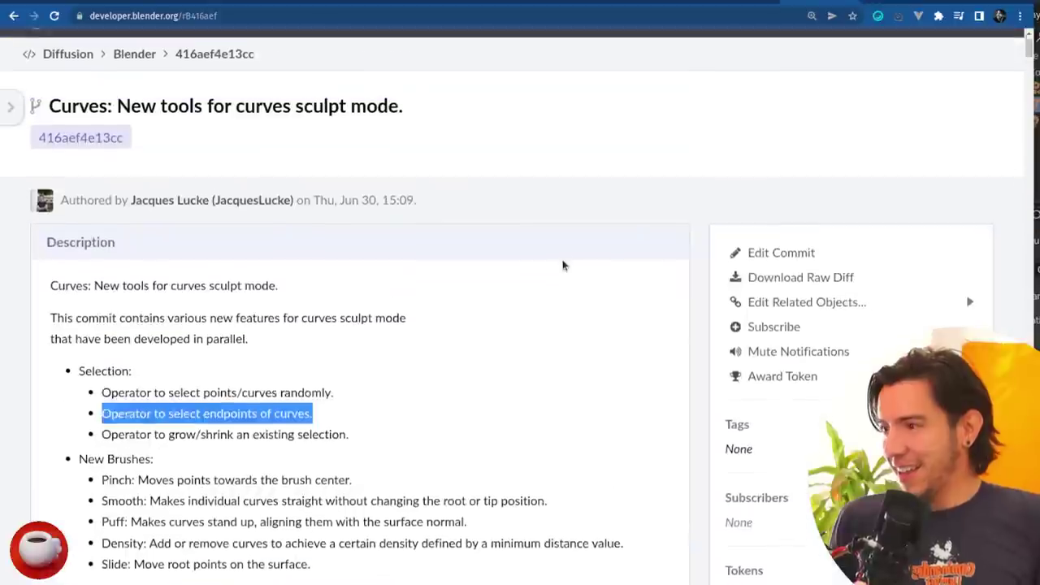
pyautogui.click(564, 262)
# Step: Load the 'Sculpt Curves: UI tweaks and shortcut' commit from its pasted URL
pyautogui.click(430, 23)
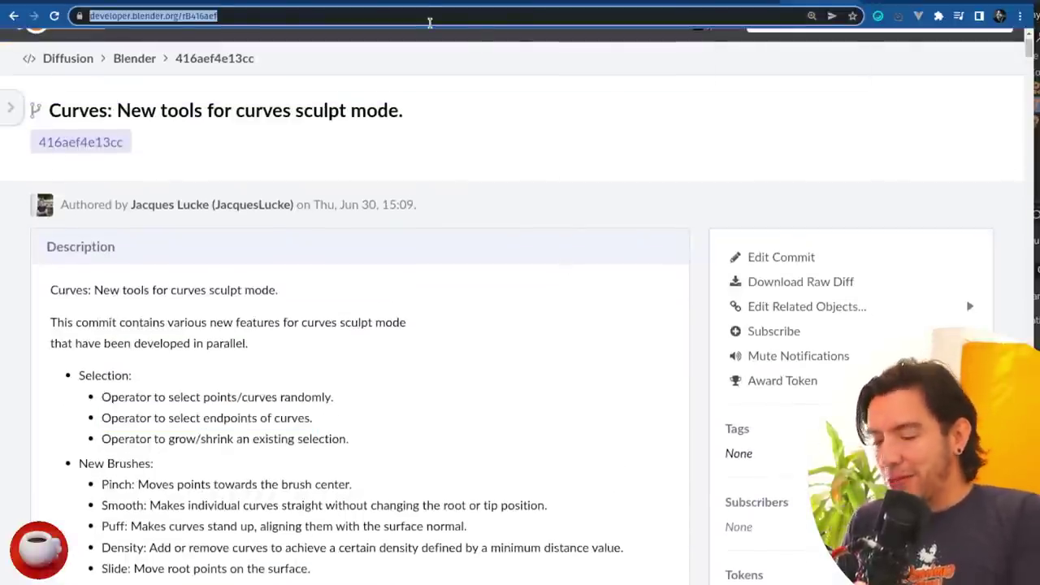
pyautogui.write('https://developer.blender.org/rB3ffc5583411a')
pyautogui.press('Return')
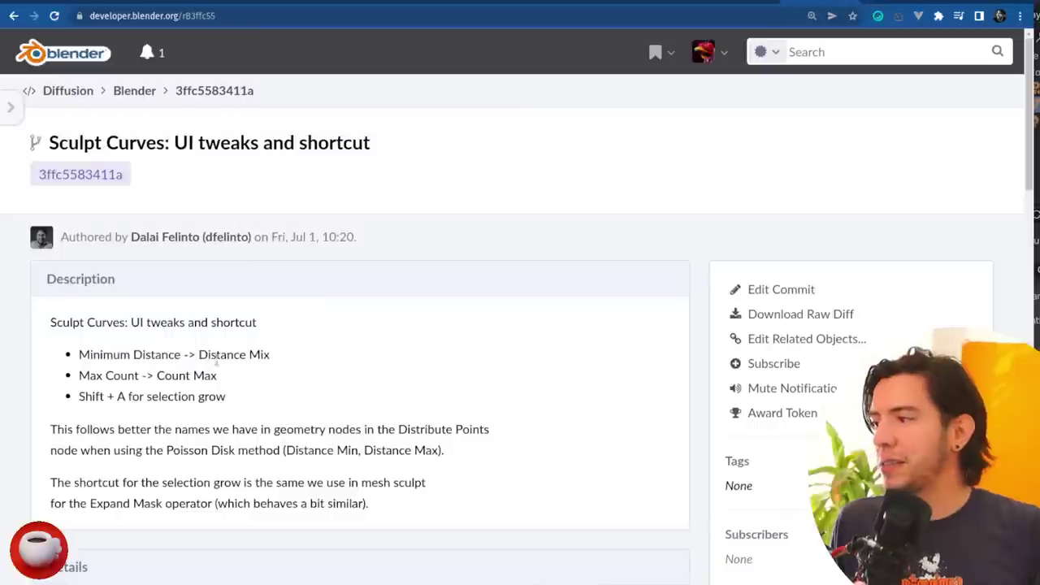
# Step: Highlight the Distance Mix and Count Max renames in the description and diff
pyautogui.moveTo(270, 358); pyautogui.dragTo(196, 358)
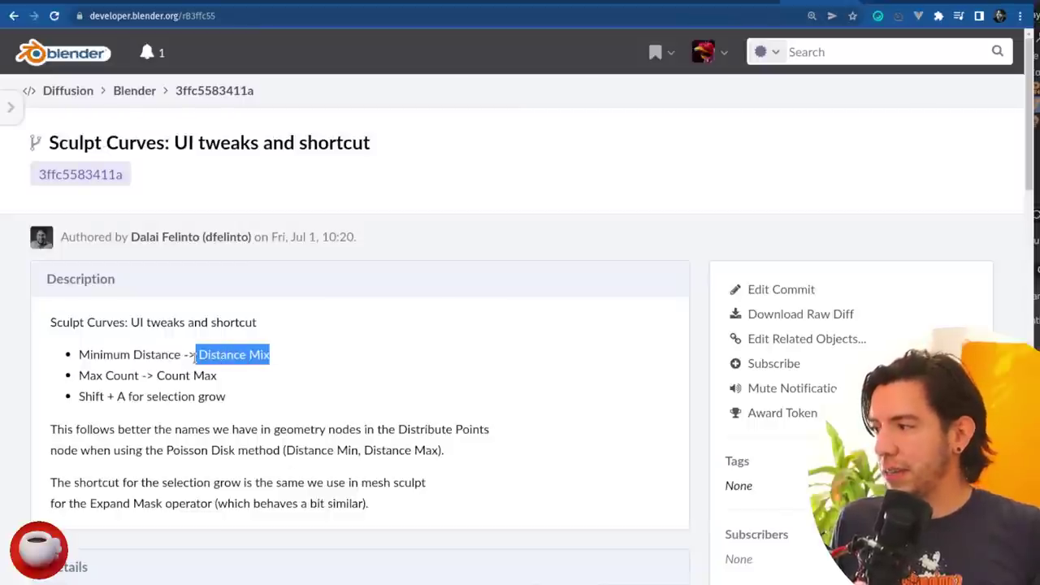
pyautogui.scroll(-2, 197, 357)
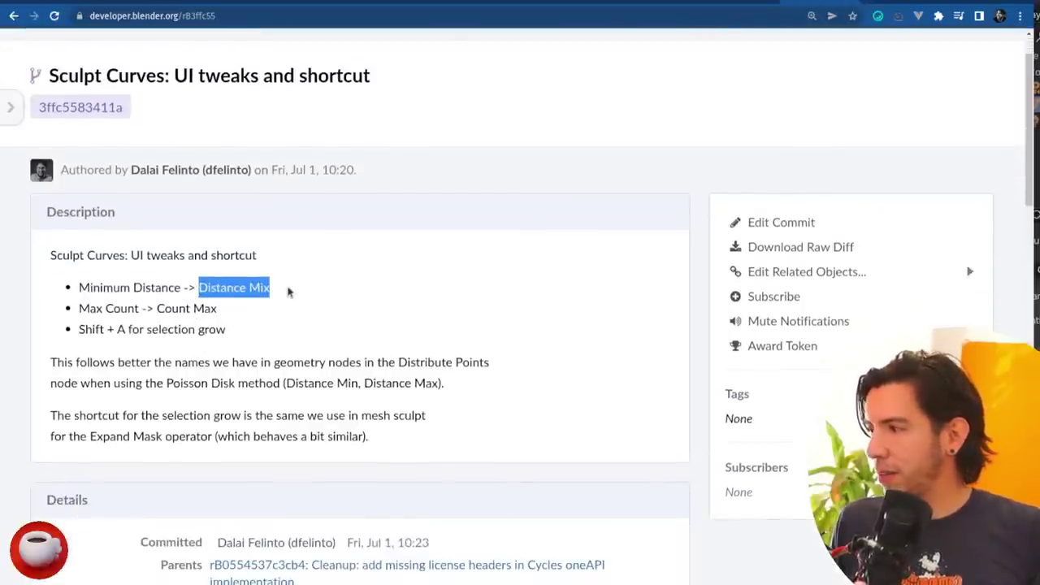
pyautogui.scroll(-3, 504, 357)
pyautogui.scroll(-15, 529, 392)
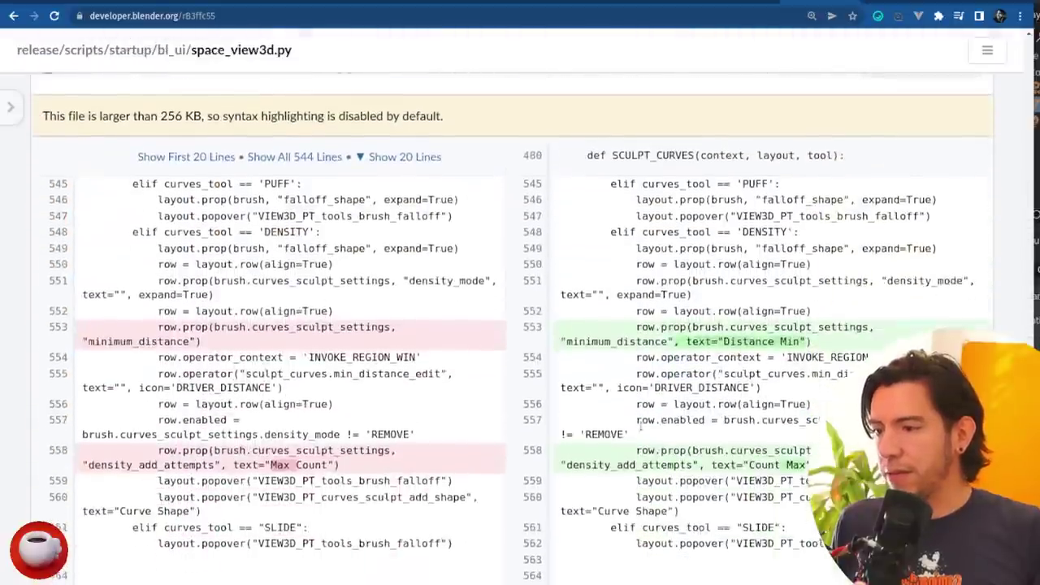
pyautogui.moveTo(801, 341); pyautogui.dragTo(749, 341)
pyautogui.scroll(20, 347, 325)
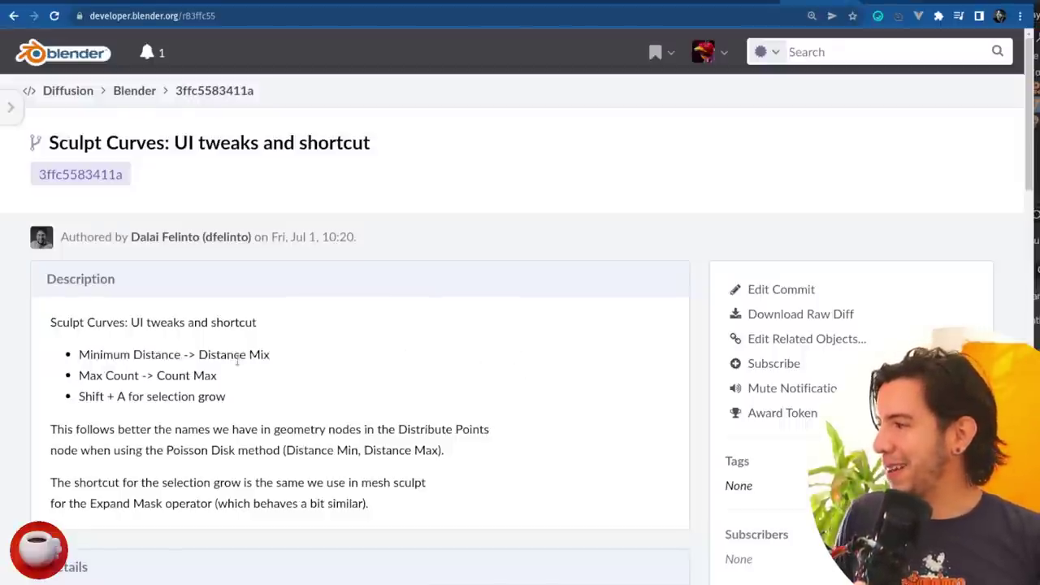
pyautogui.moveTo(229, 375); pyautogui.dragTo(53, 367)
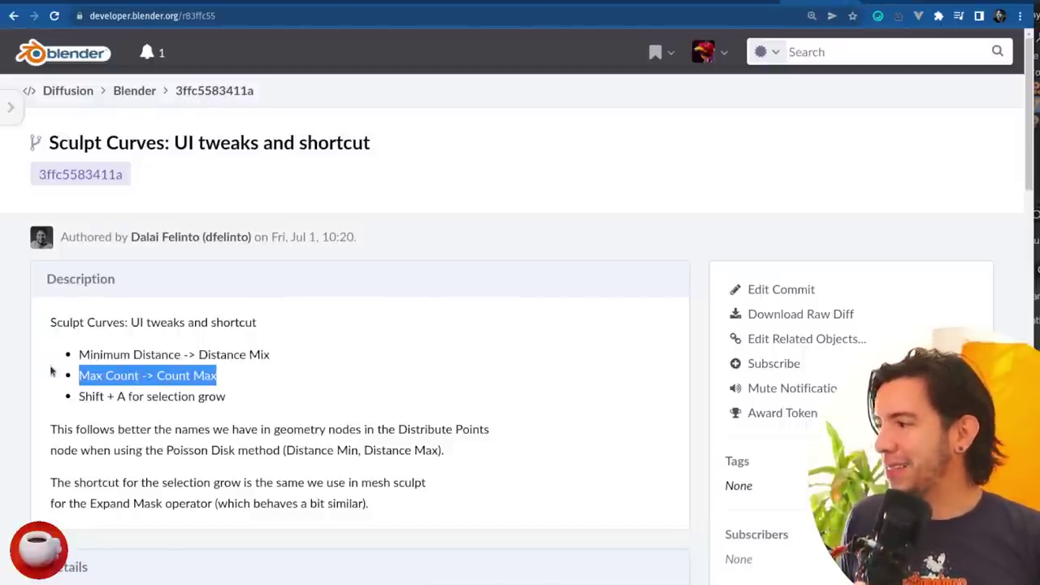
pyautogui.click(242, 408)
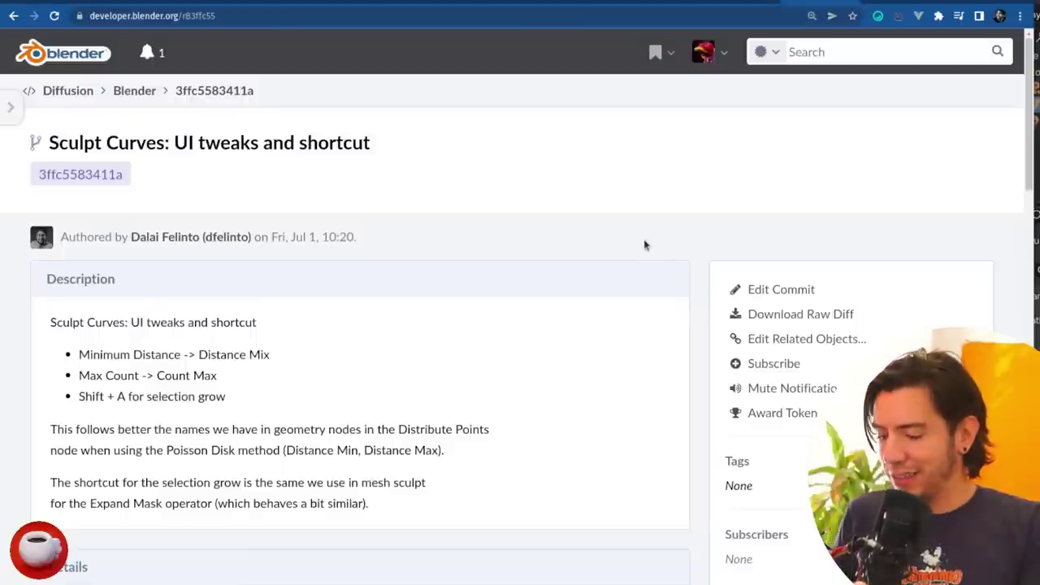
# Step: Open the copied commit address in a new browser tab
pyautogui.hotkey('ctrl', 't')
pyautogui.write('developer.blender.org/rB3ffc55')
pyautogui.press('Return')
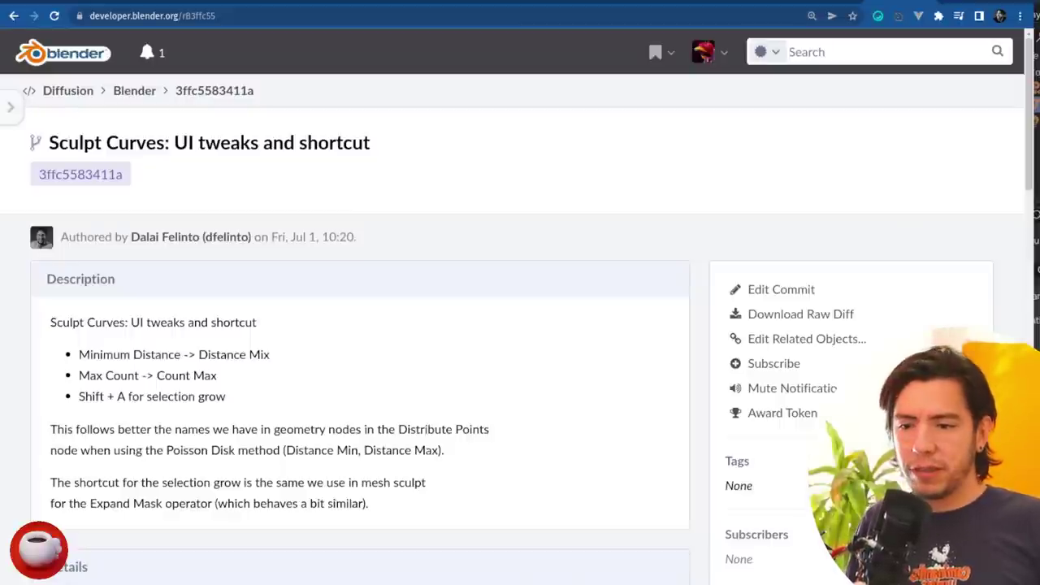
# Step: Load the COLLADA vertex alpha commit page rB106d93 in a new tab
pyautogui.hotkey('ctrl', 't')
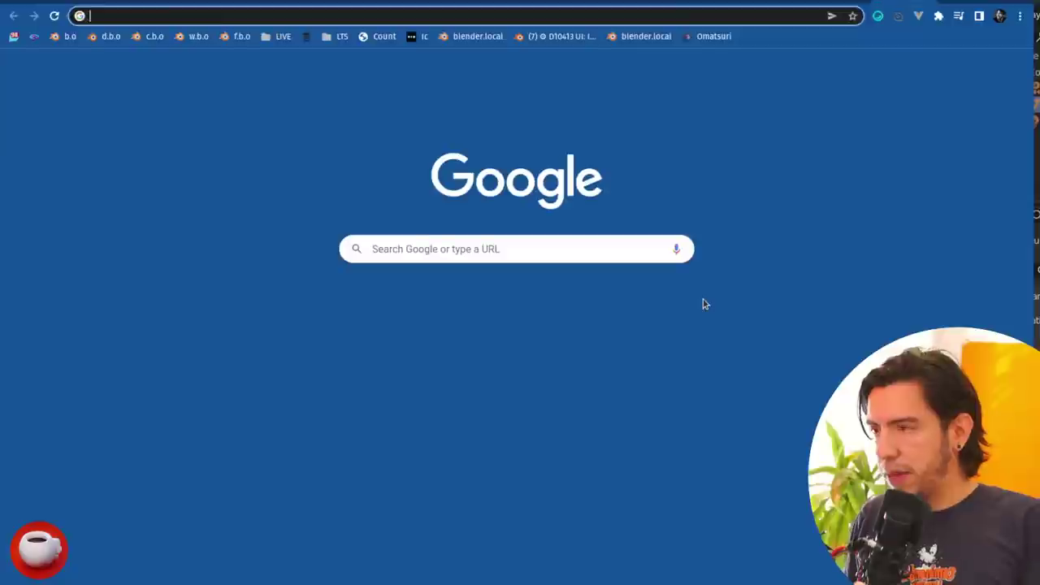
pyautogui.write('developer.blender.org/rB106d93')
pyautogui.press('Return')
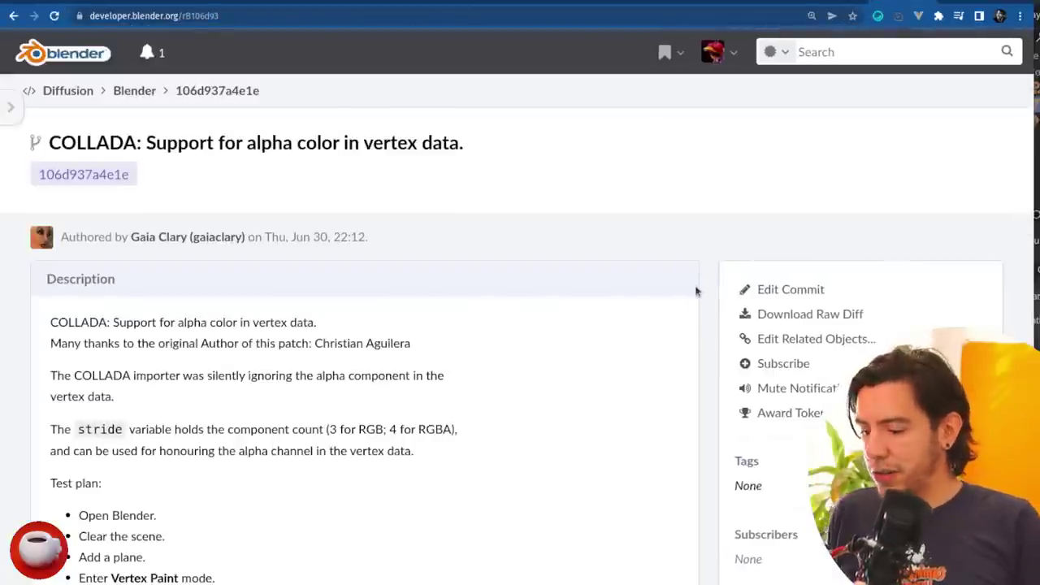
# Step: Search Google for 'collada', fixing the typo, then return to the commit tab
pyautogui.hotkey('ctrl', 't')
pyautogui.write('colladd')
pyautogui.press('Return')
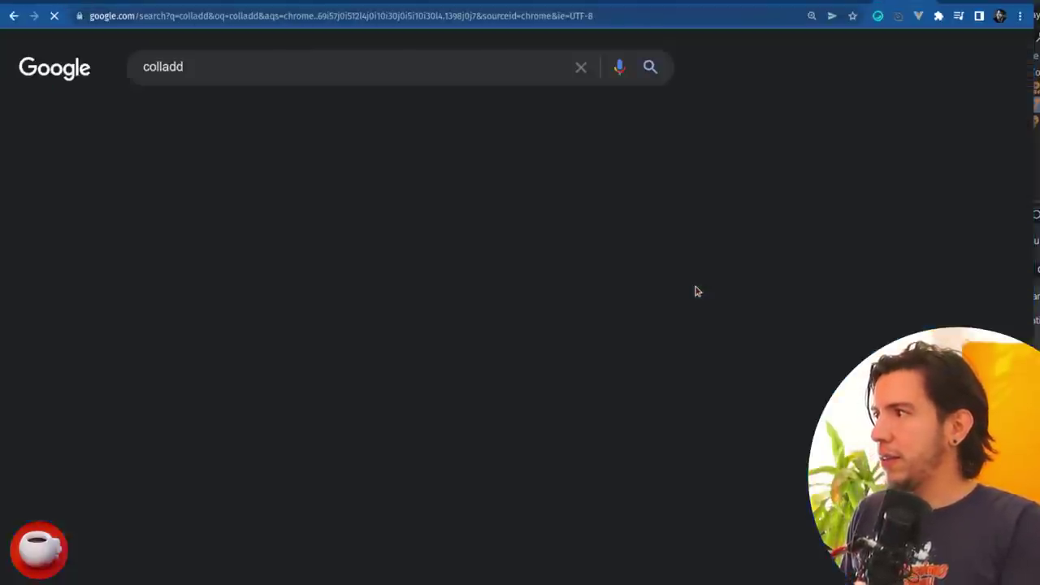
pyautogui.click(189, 67)
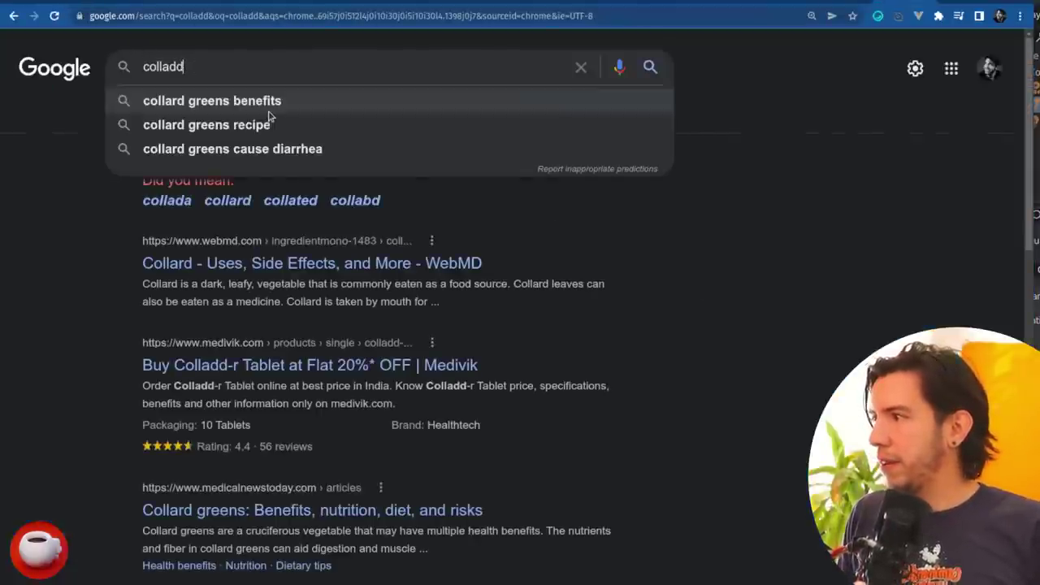
pyautogui.press('BackSpace')
pyautogui.write('a')
pyautogui.press('Return')
pyautogui.scroll(-3, 698, 333)
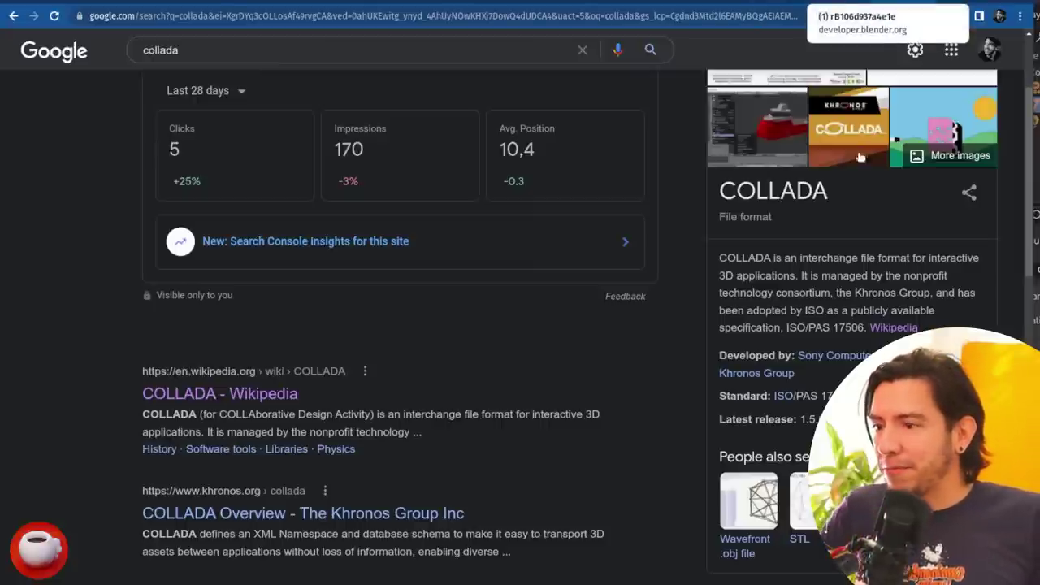
pyautogui.scroll(3, 520, 325)
pyautogui.hotkey('ctrl', 'Tab')
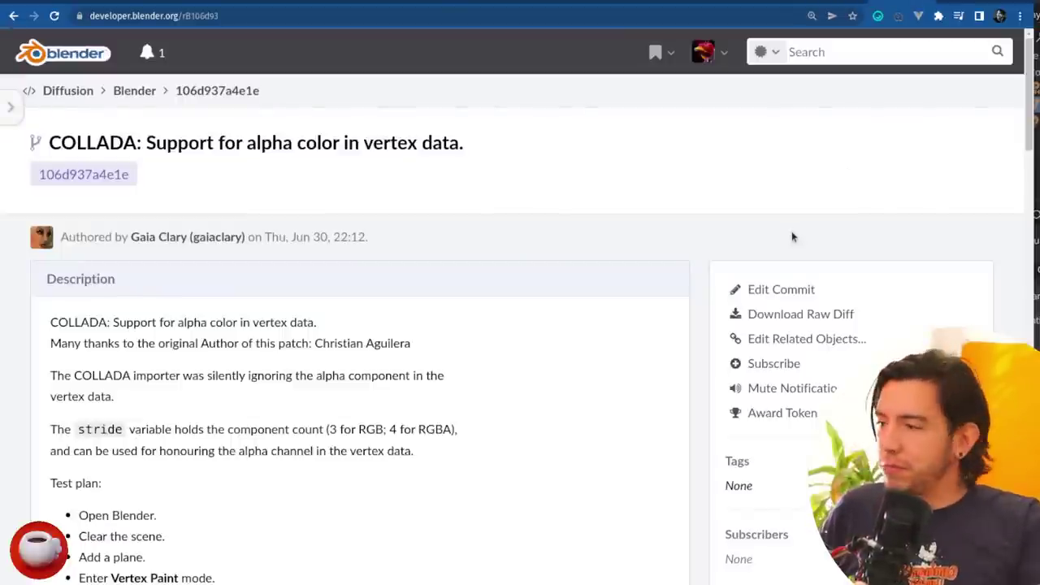
pyautogui.scroll(-1, 646, 409)
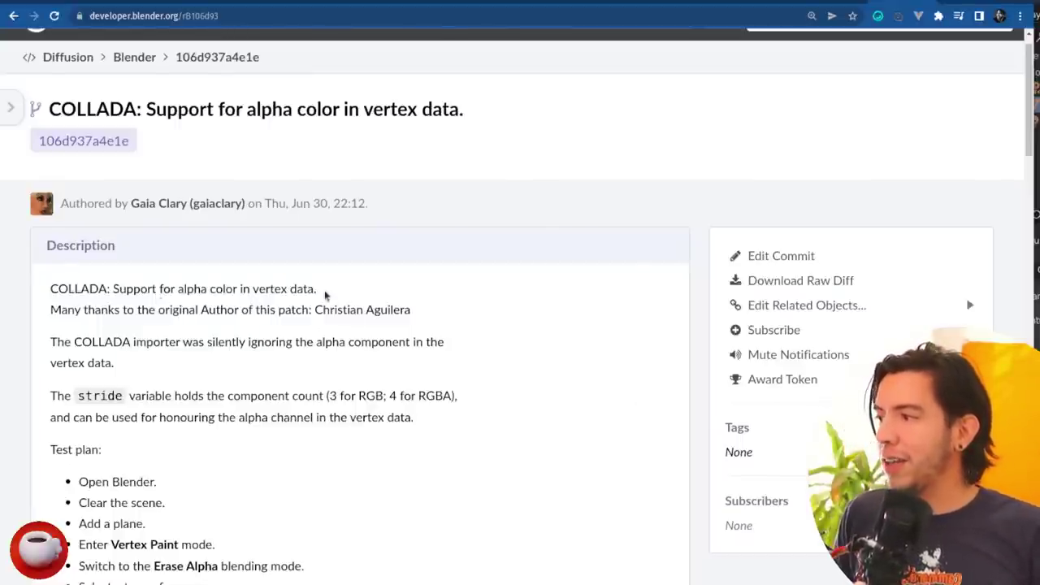
pyautogui.moveTo(326, 296); pyautogui.dragTo(79, 276)
pyautogui.click(80, 276)
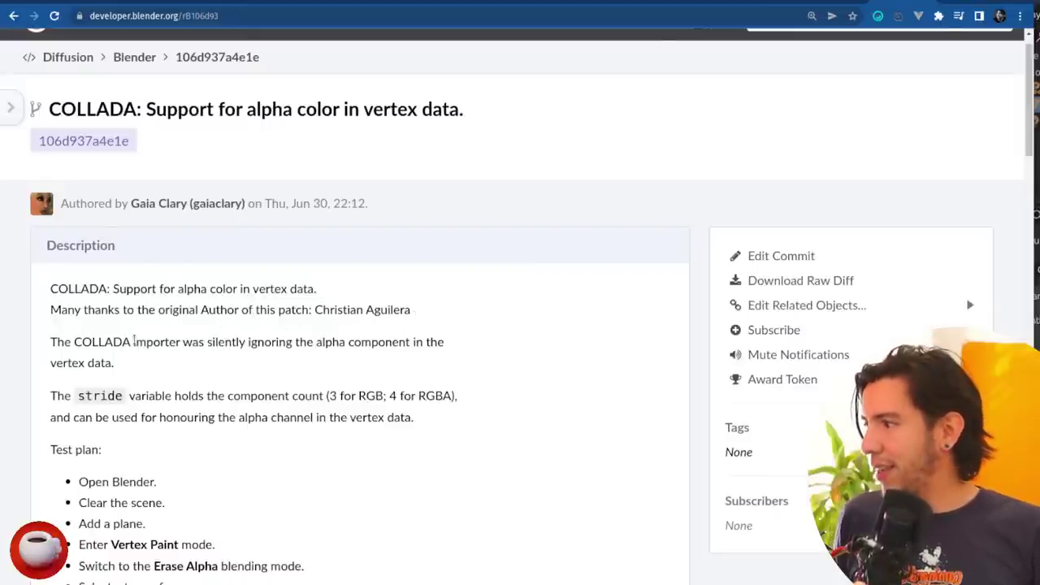
pyautogui.scroll(-2, 569, 398)
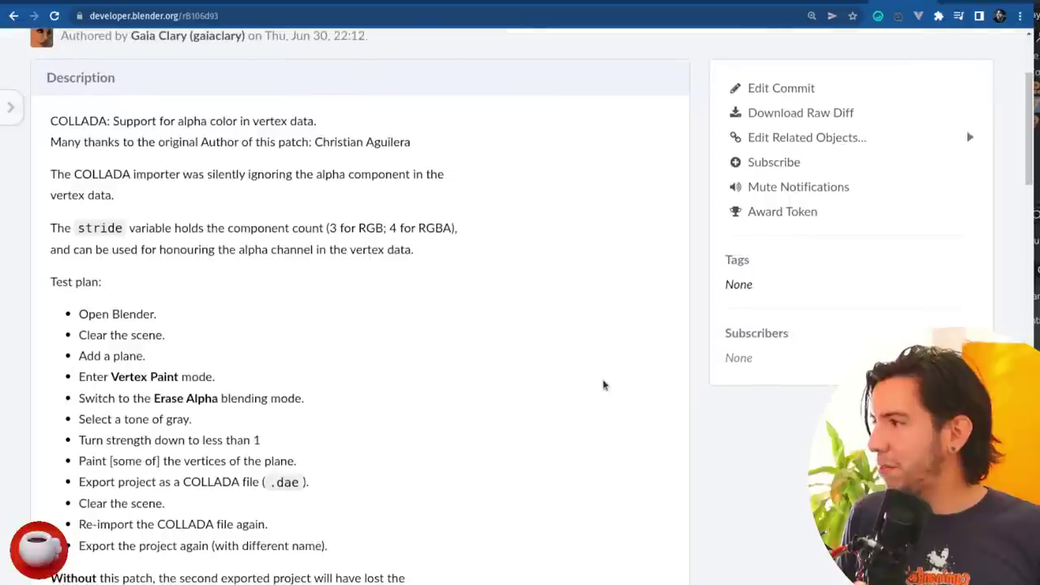
pyautogui.scroll(3, 607, 382)
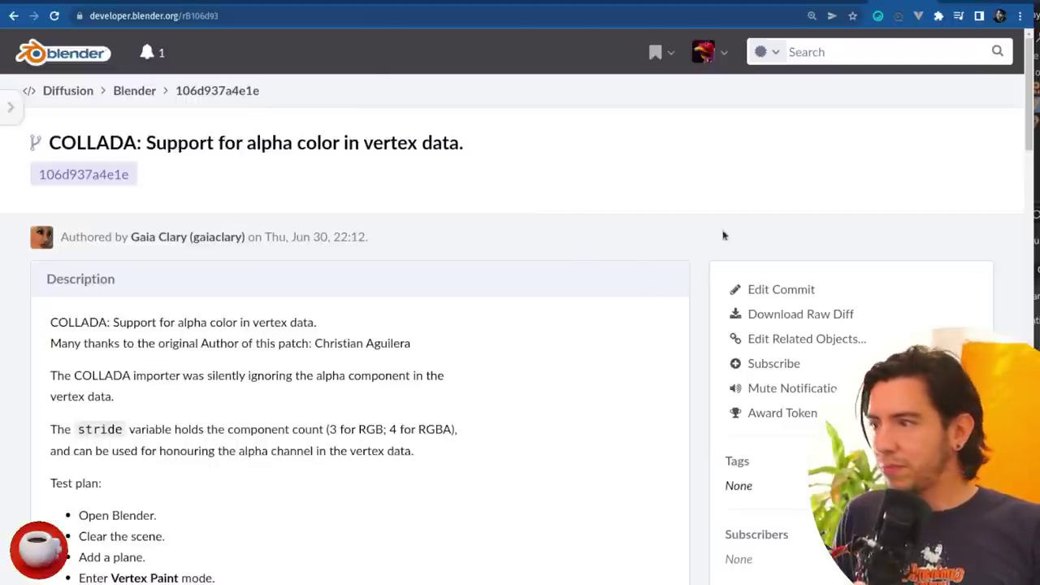
# Step: Open commit e7a21275c0f1, 'IO: print import & export times of Alembic & USD'
pyautogui.click(420, 16)
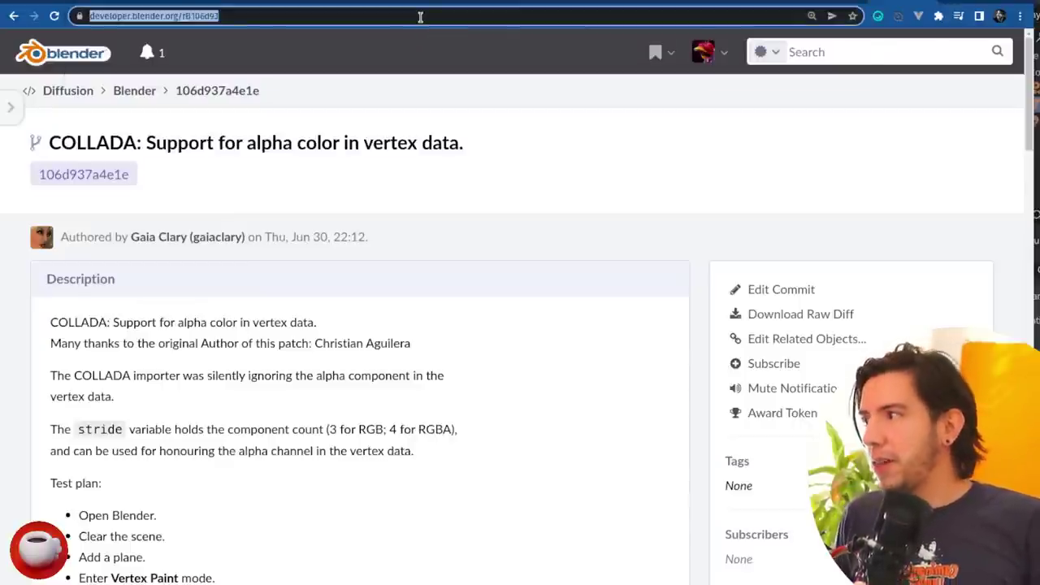
pyautogui.write('https://developer.blender.org/rBe7a212')
pyautogui.press('Return')
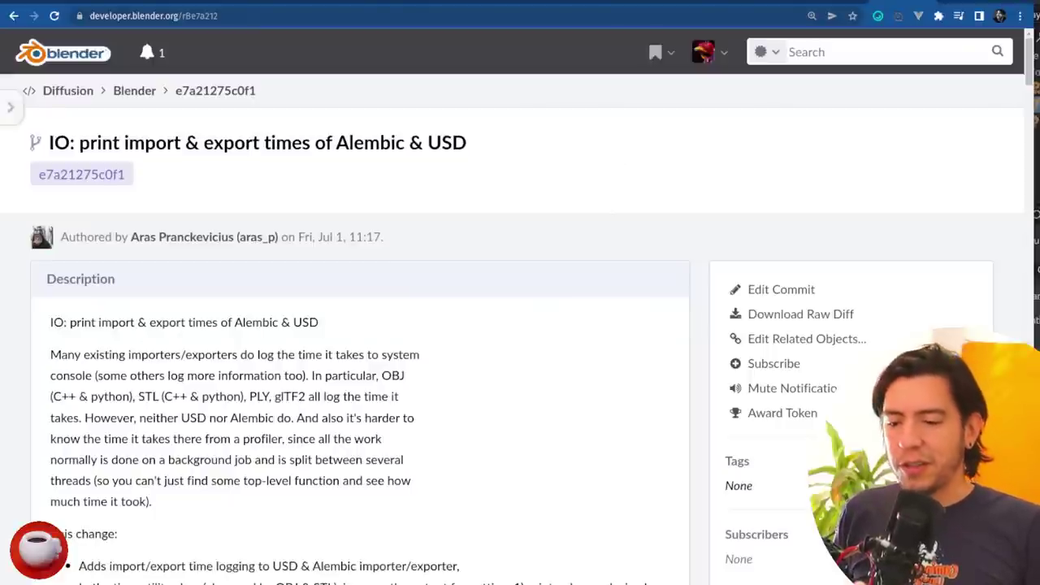
pyautogui.click(622, 12)
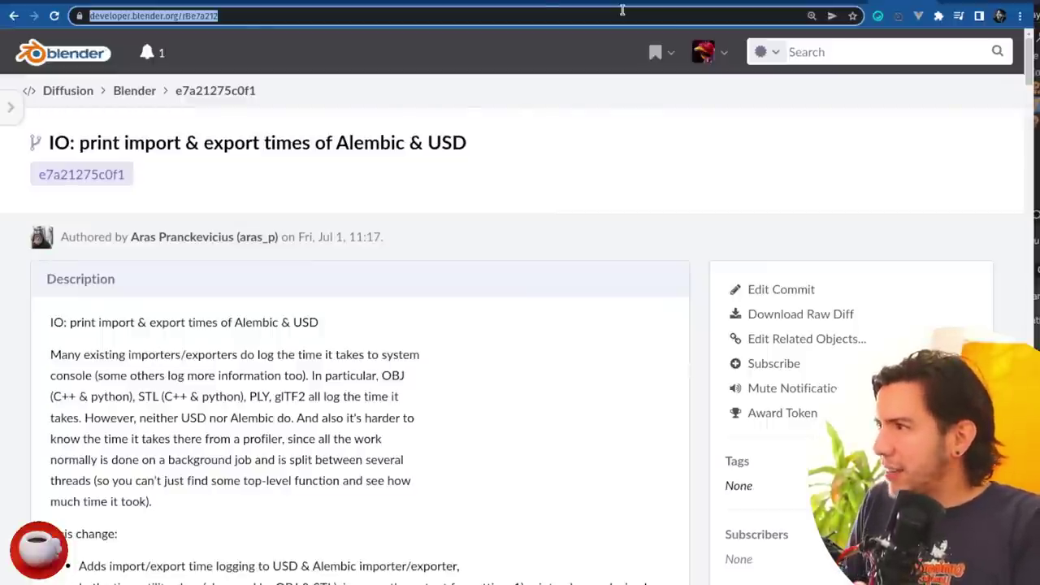
# Step: Open and review commit 66f826ae8508, 'Benchmark: Add eevee viewport playback tests.'
pyautogui.write('https://developer.blender.org/rB66f826')
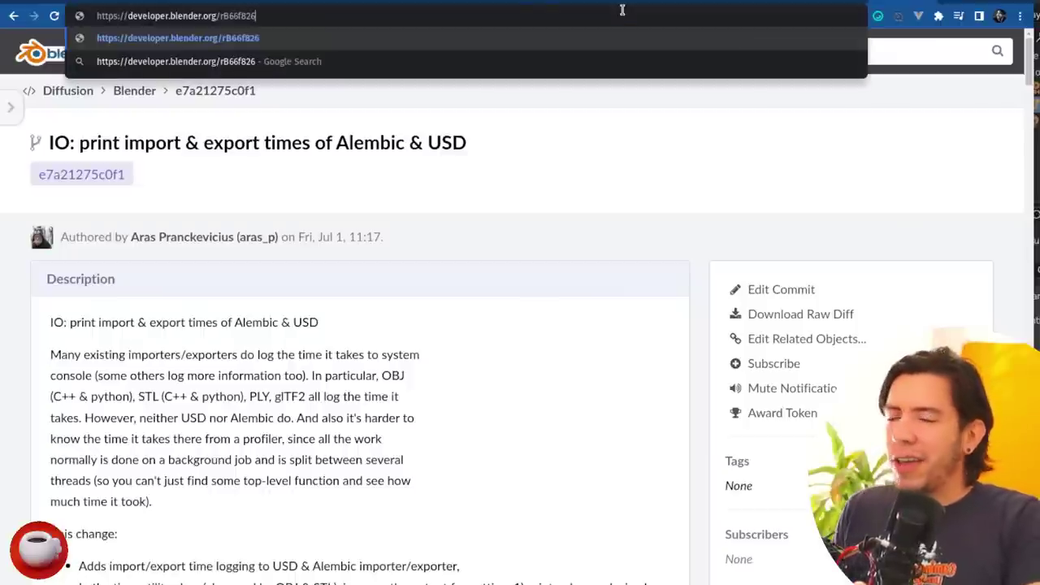
pyautogui.press('Return')
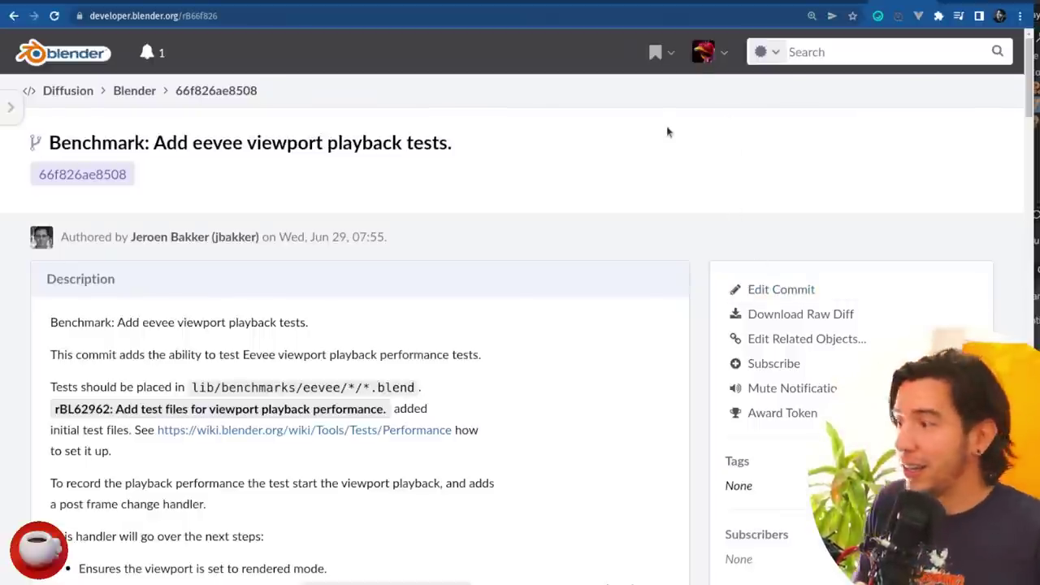
pyautogui.hotkey('ctrl', 't')
# Step: Go to the blender.today community site
pyautogui.write('bui')
pyautogui.press('BackSpace')
pyautogui.press('BackSpace')
pyautogui.press('BackSpace')
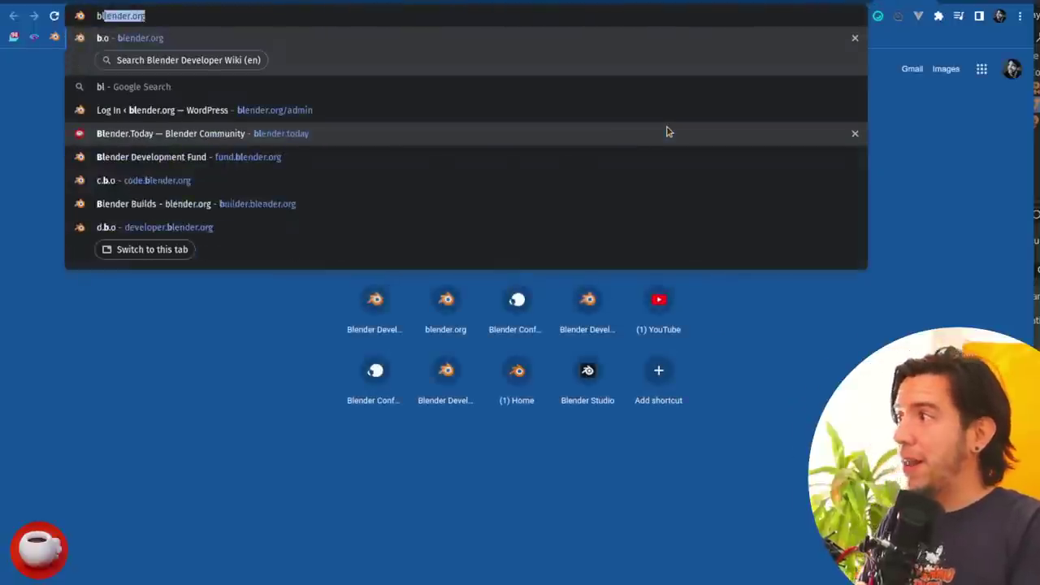
pyautogui.write('lender.today')
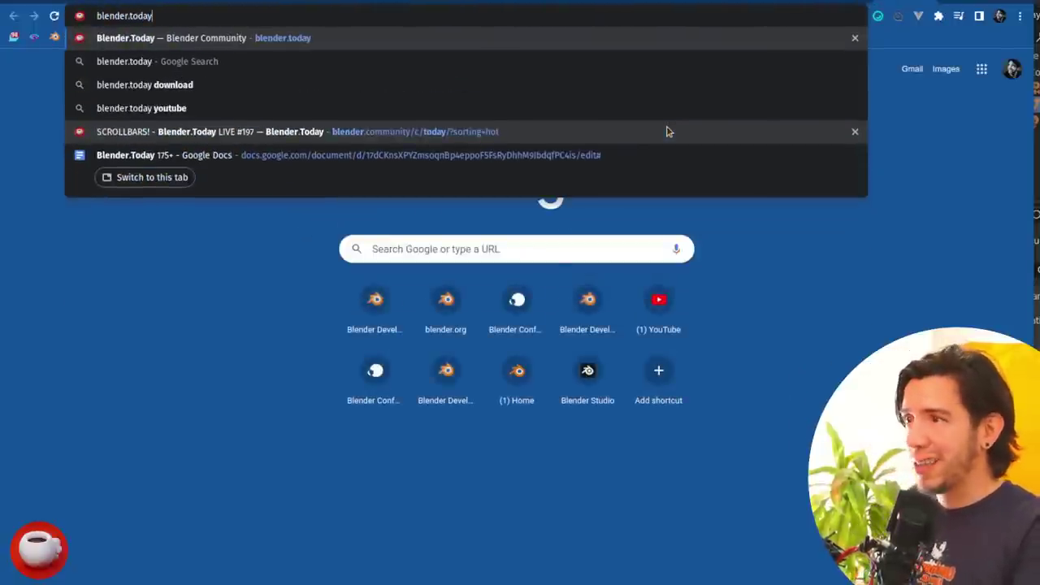
pyautogui.click(666, 132)
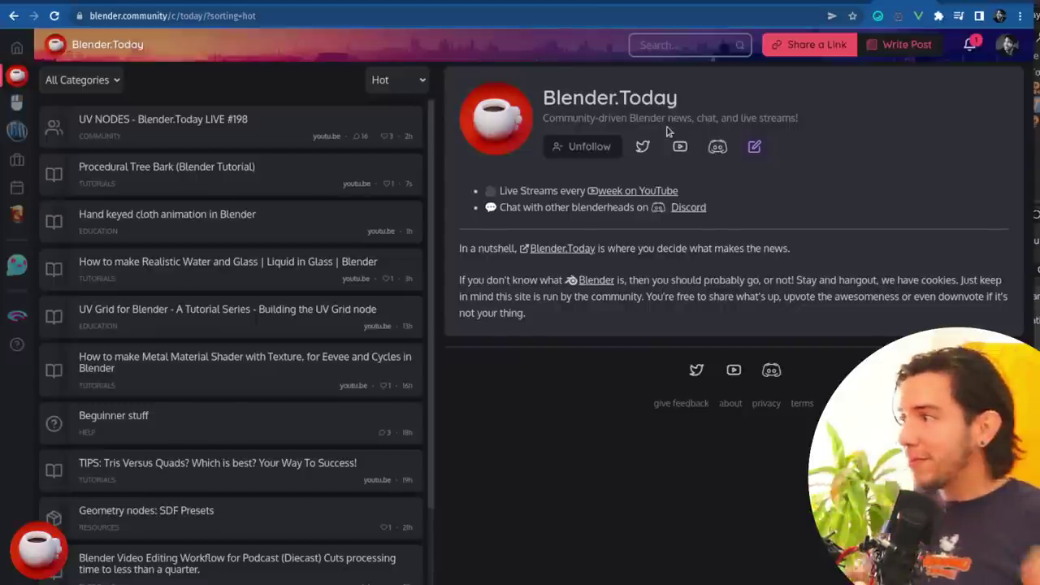
# Step: Open the UV NODES LIVE #198 post, zoomed to 125%, down to its comments
pyautogui.click(323, 125)
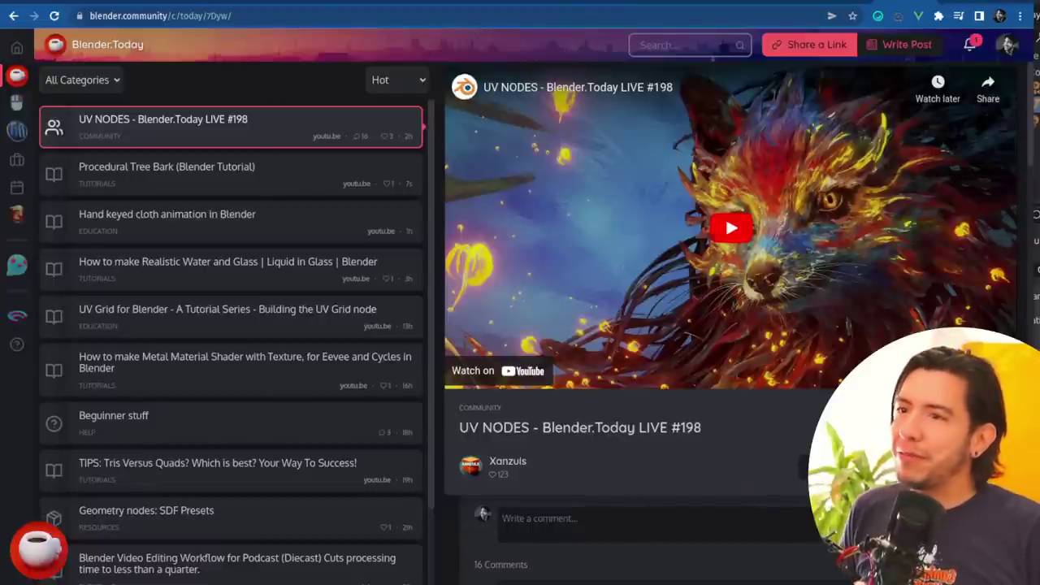
pyautogui.hotkey('alt', 'Tab')
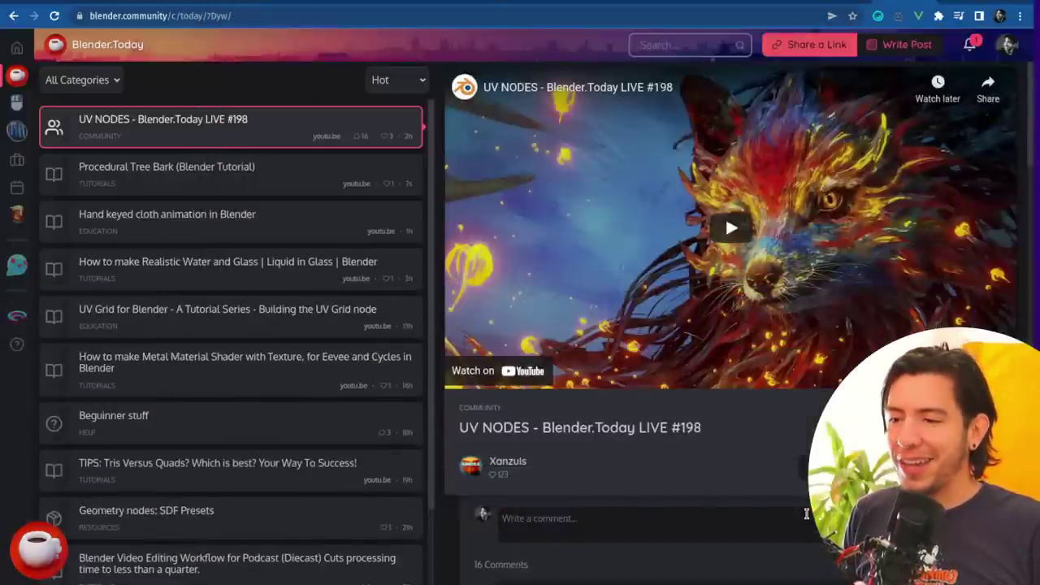
pyautogui.scroll(-3, 809, 400)
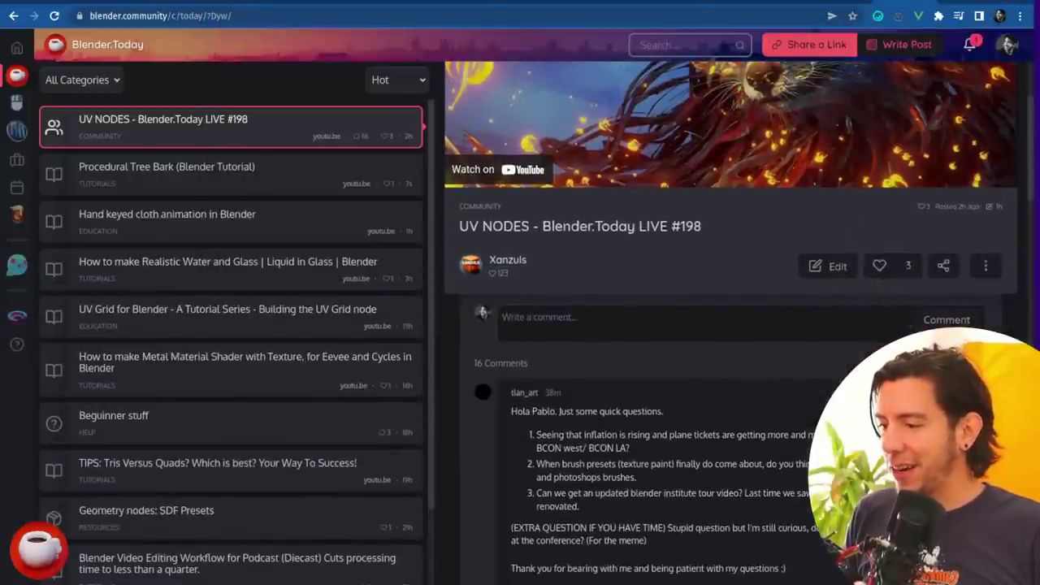
pyautogui.hotkey('ctrl', '+')
pyautogui.hotkey('ctrl', '+')
pyautogui.scroll(-2, 810, 400)
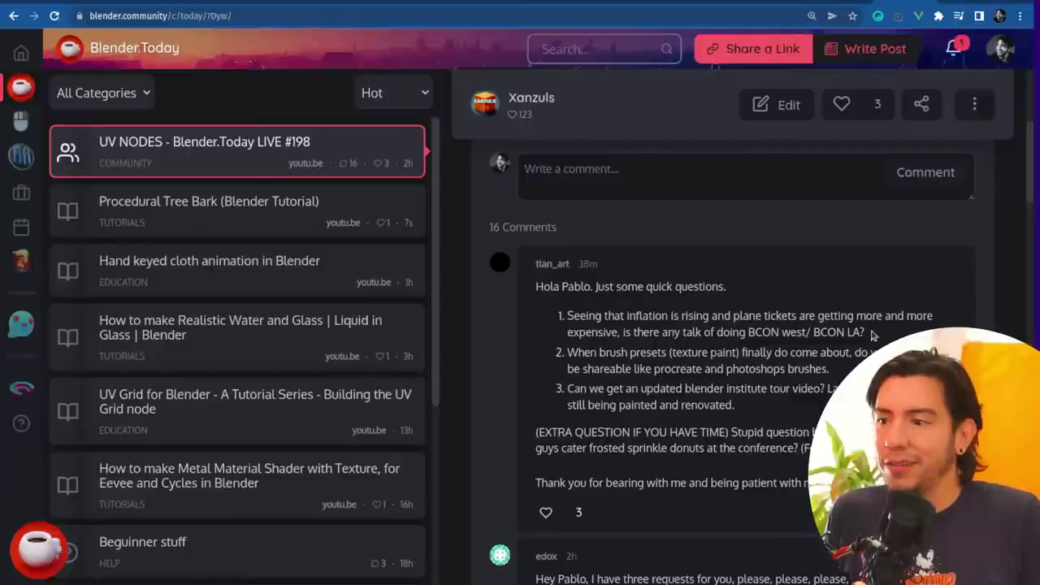
# Step: Read the 'BCON west/ BCON LA?' question in the first comment
pyautogui.moveTo(865, 332); pyautogui.dragTo(753, 330)
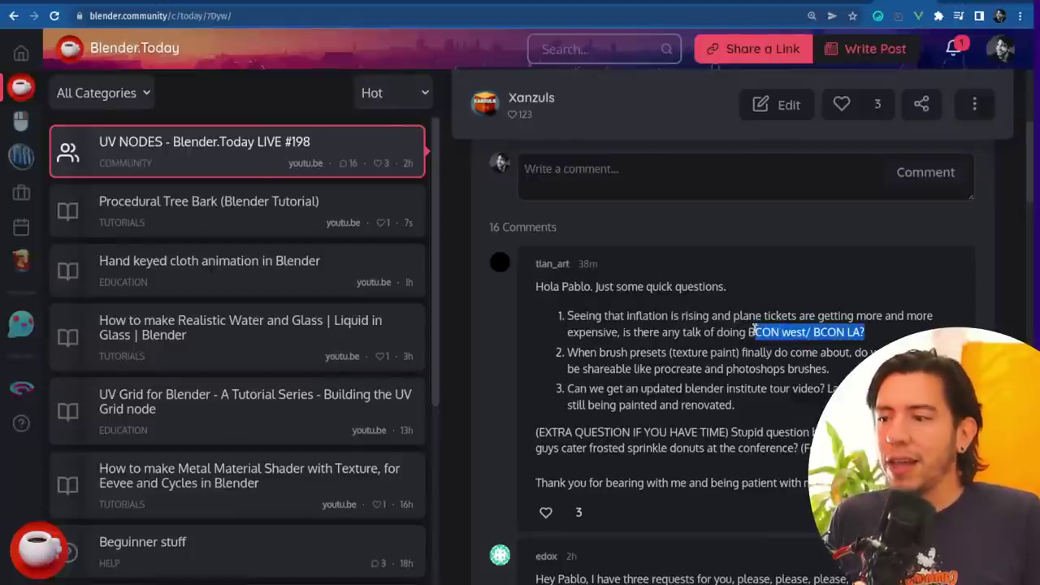
pyautogui.click(819, 344)
pyautogui.scroll(-1, 743, 325)
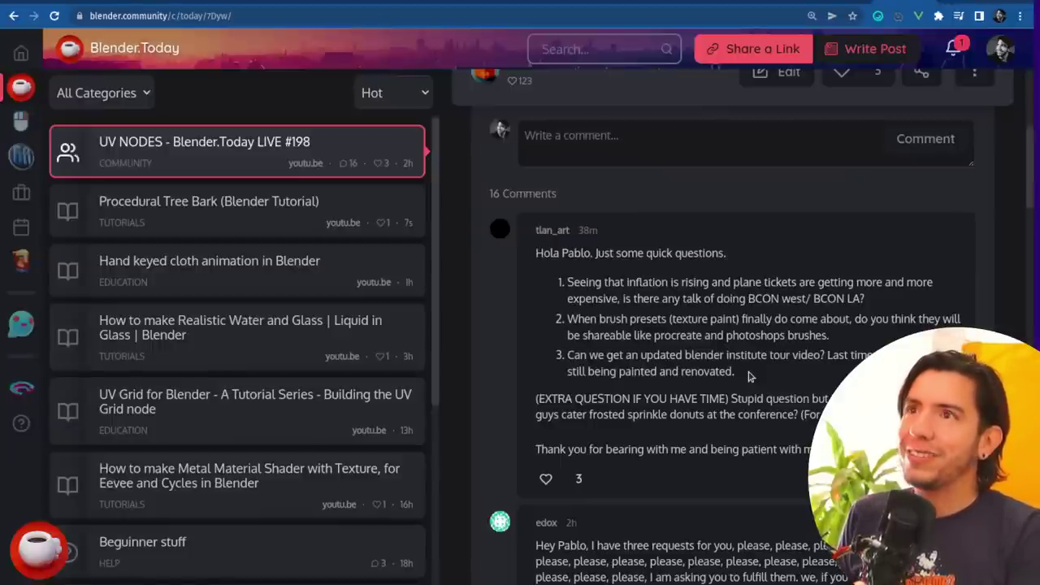
# Step: Search YouTube for 'blender tour' from a new tab's address bar
pyautogui.hotkey('ctrl', 't')
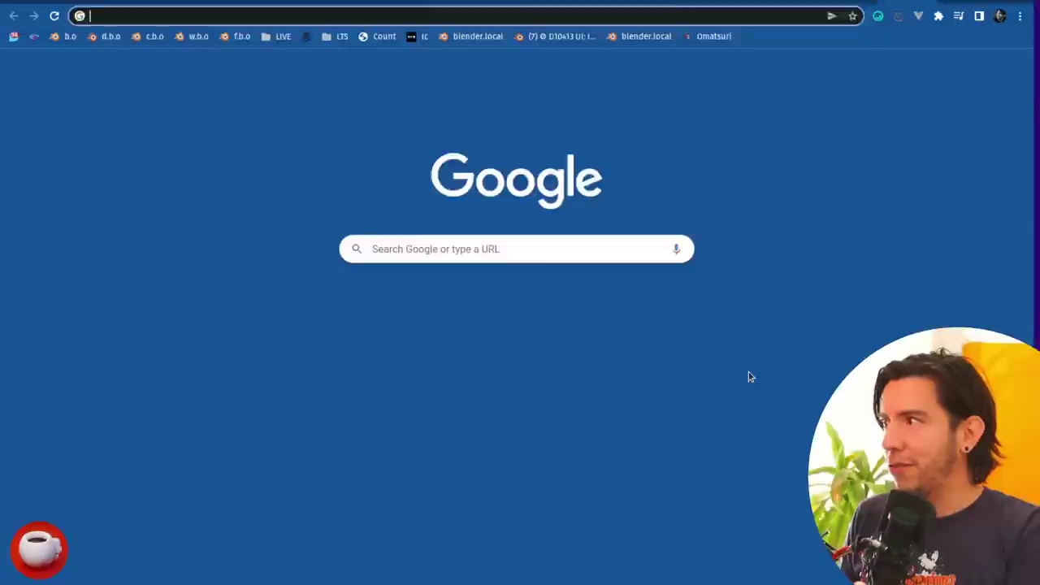
pyautogui.write('yt')
pyautogui.press('Tab')
pyautogui.write('blender tour')
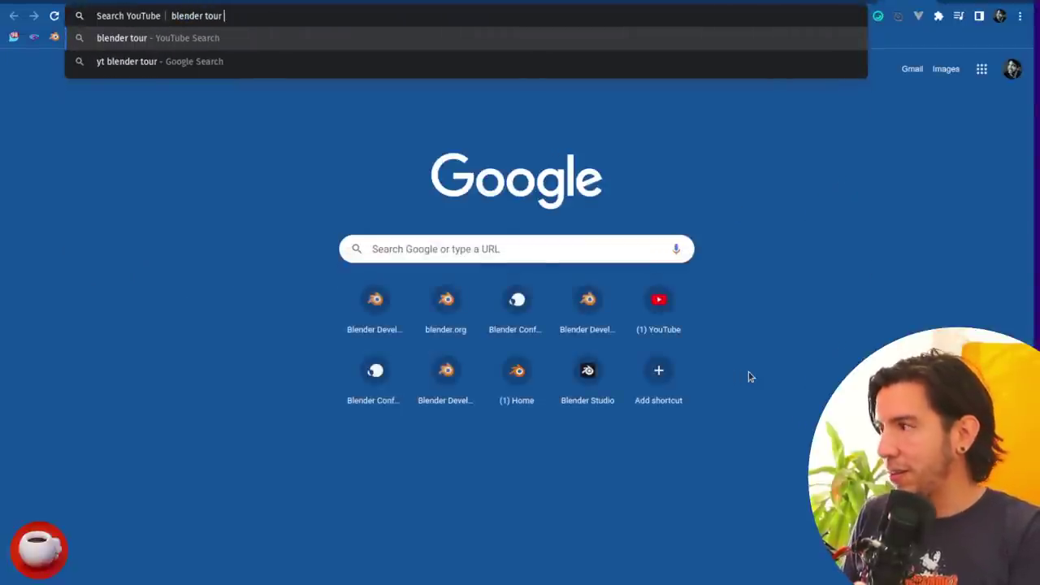
pyautogui.press('Return')
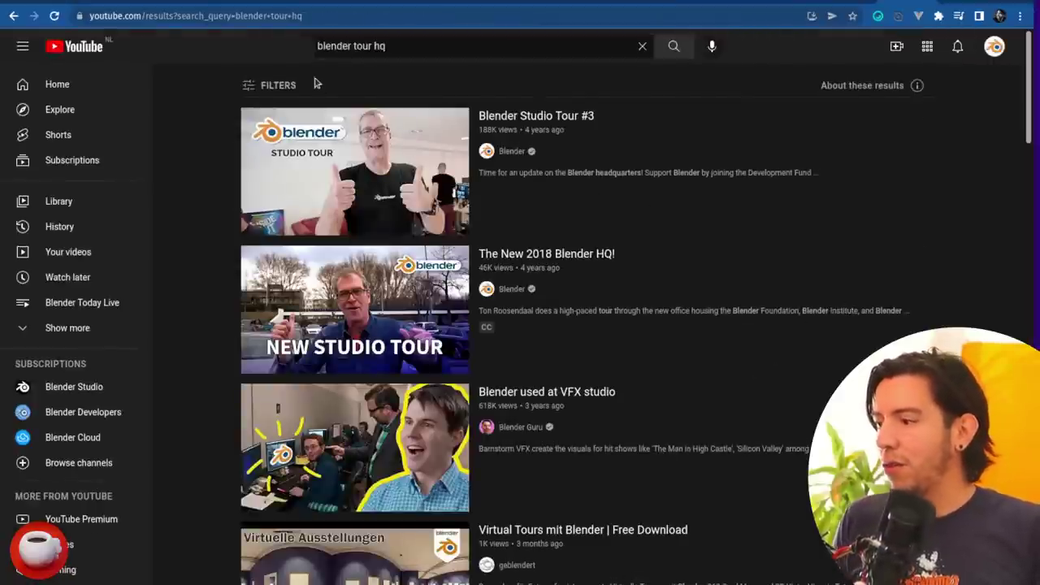
pyautogui.scroll(-3, 196, 398)
pyautogui.scroll(3, 197, 398)
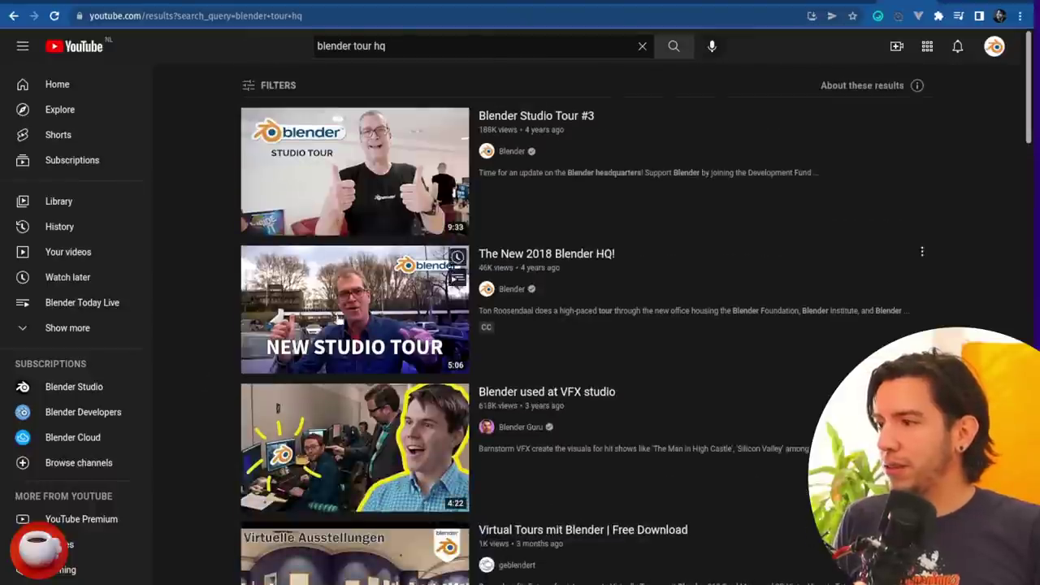
# Step: Open the Blender Studio Tour #3 video, reloading it and narrowing the browser window
pyautogui.moveTo(332, 180)
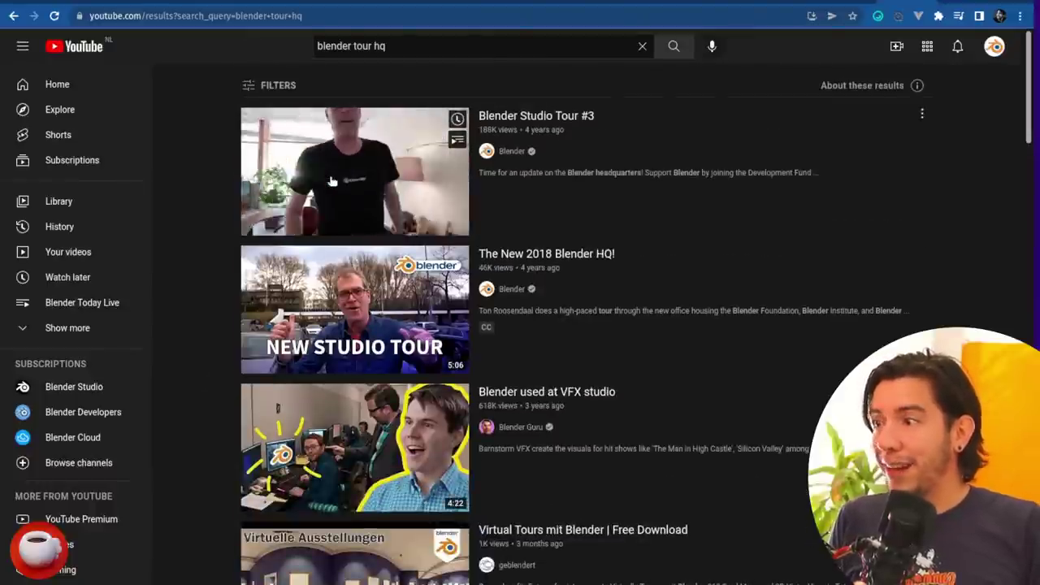
pyautogui.click(337, 178)
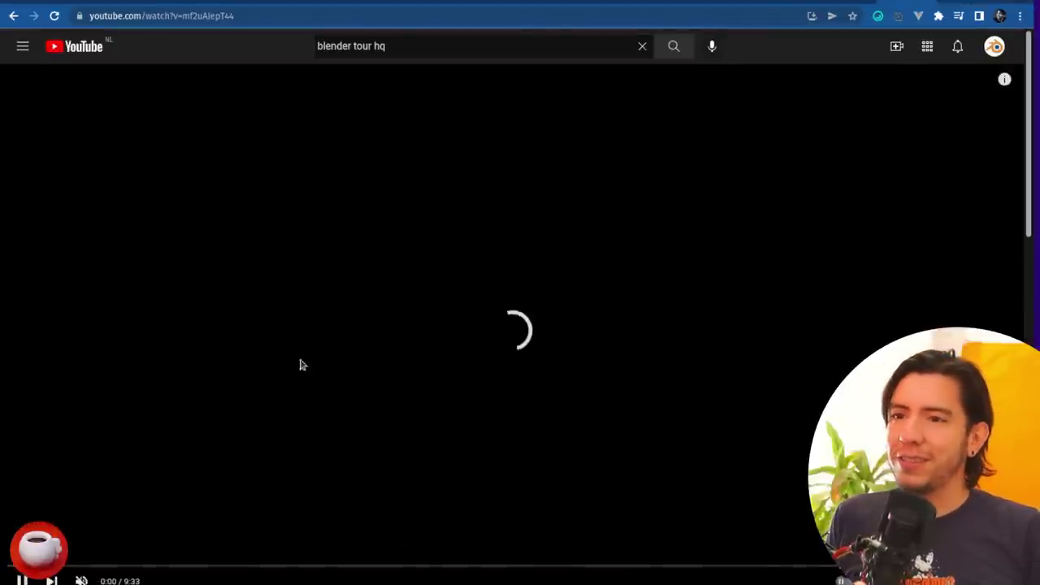
pyautogui.scroll(-1, 598, 560)
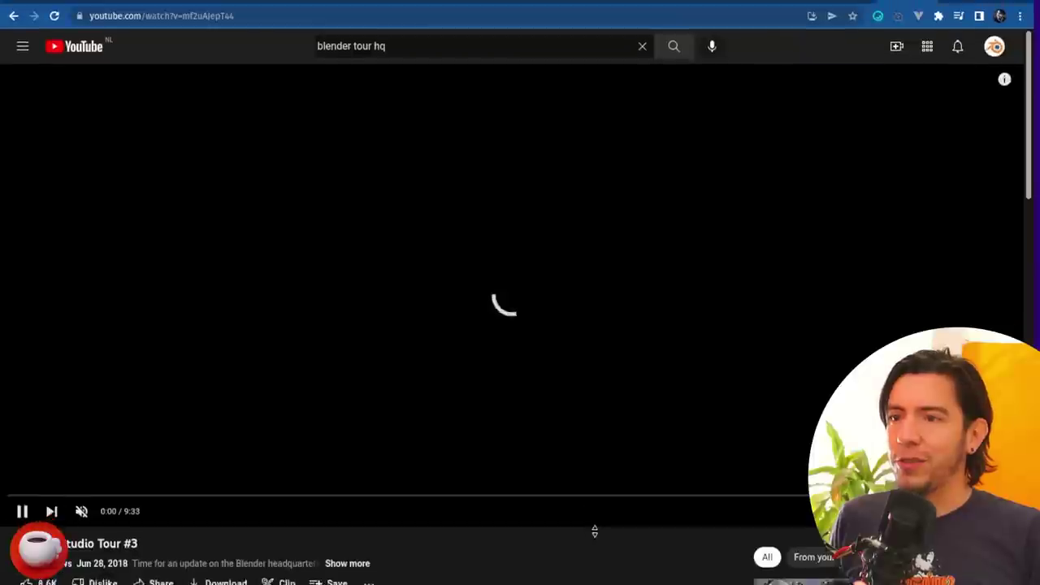
pyautogui.scroll(-1, 592, 494)
pyautogui.scroll(1, 592, 490)
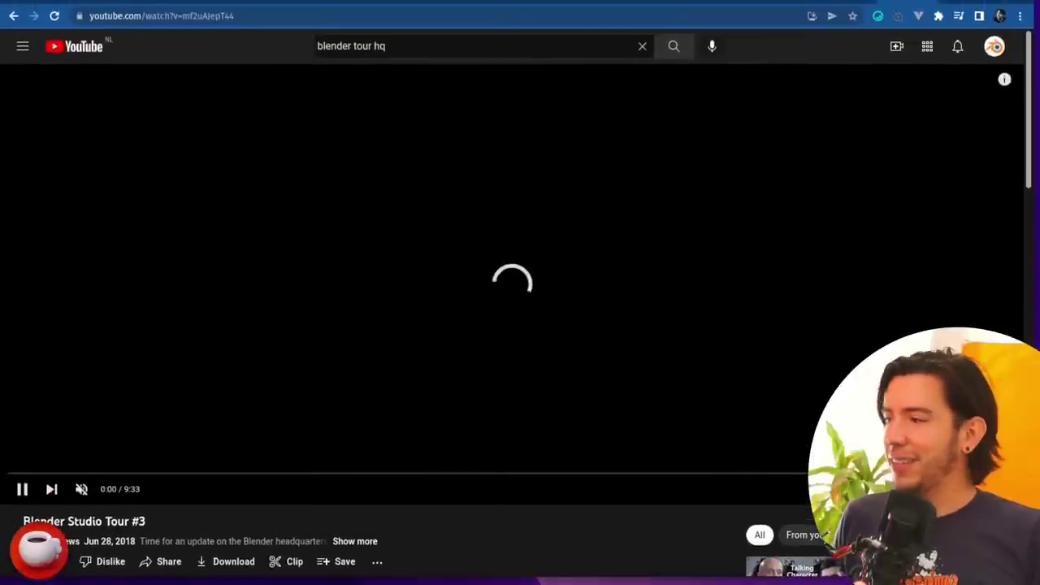
pyautogui.press('F5')
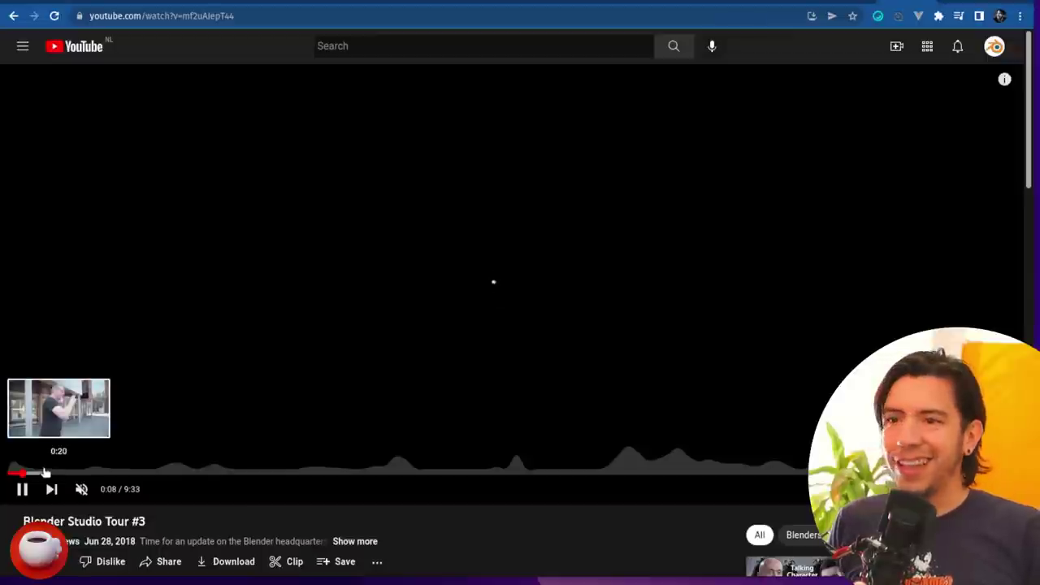
pyautogui.moveTo(1038, 355); pyautogui.dragTo(772, 355)
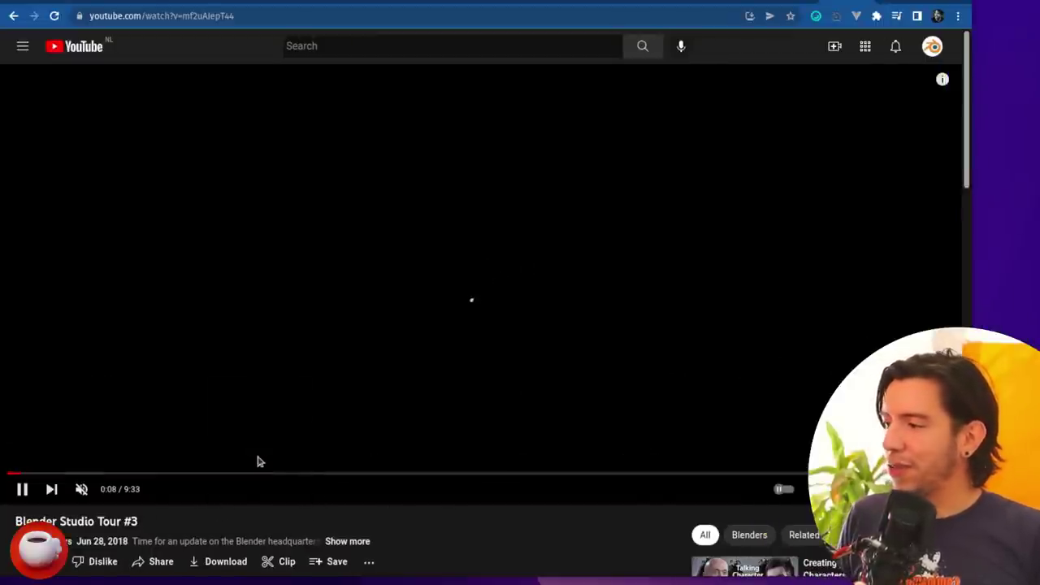
# Step: Seek back to the building entrance scene and pause the video at 0:26
pyautogui.click(291, 473)
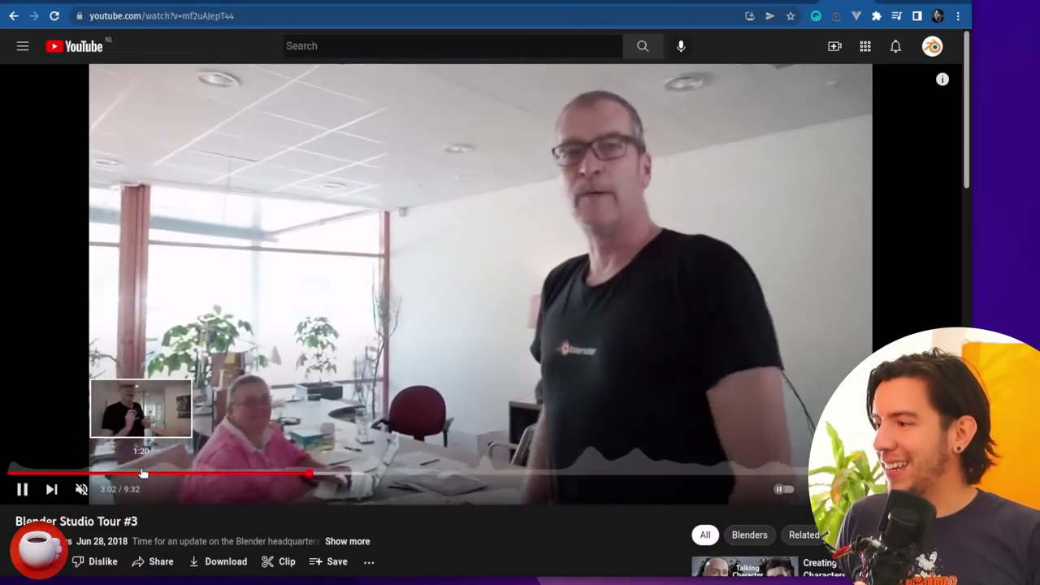
pyautogui.click(143, 473)
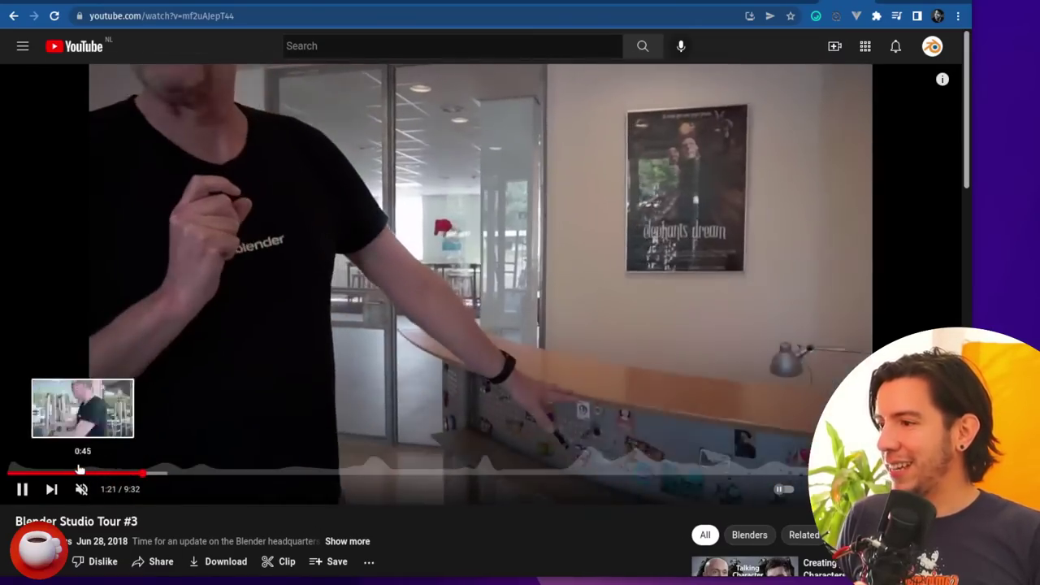
pyautogui.click(65, 470)
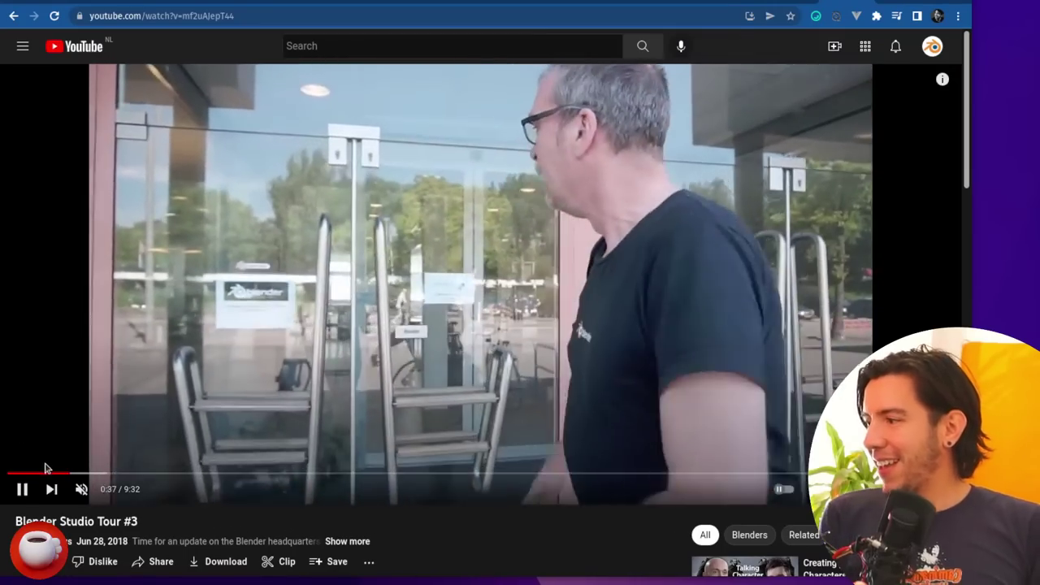
pyautogui.click(47, 470)
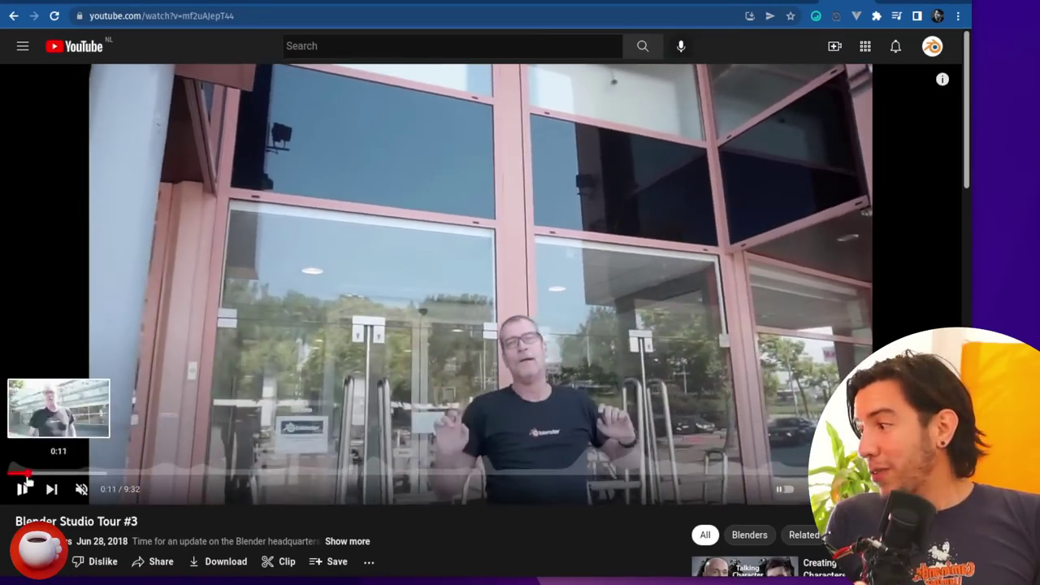
pyautogui.click(52, 471)
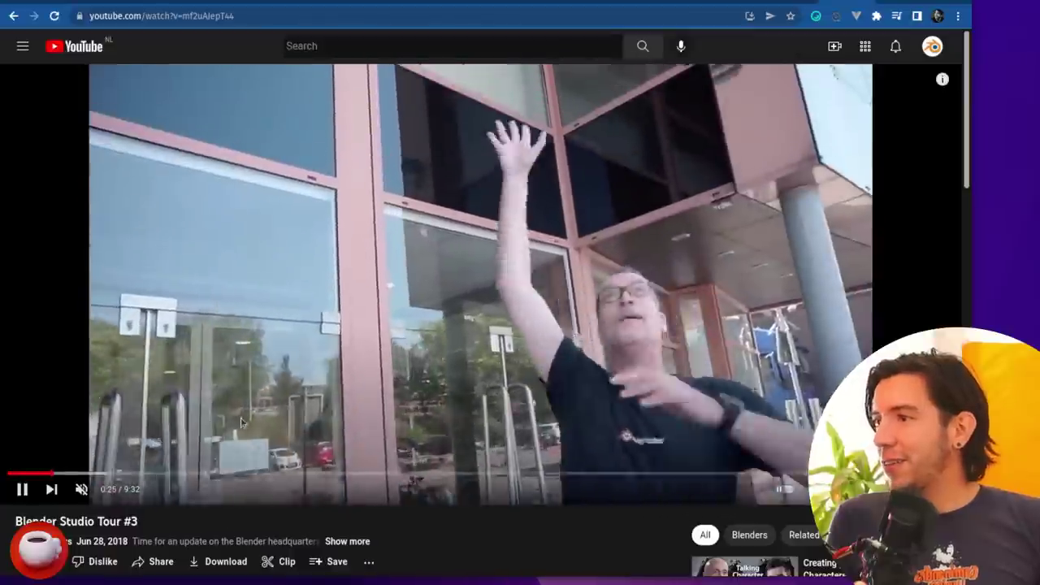
pyautogui.click(343, 388)
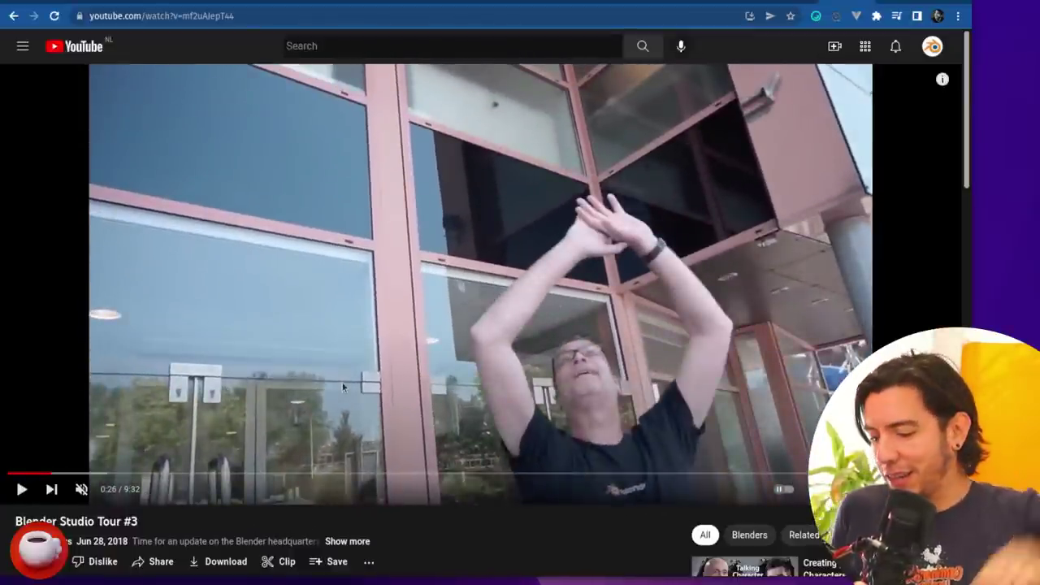
# Step: Search Google for 'blender institute' in a new incognito window, accepting the cookie notice
pyautogui.hotkey('ctrl', 'shift', 'n')
pyautogui.write('blender institu')
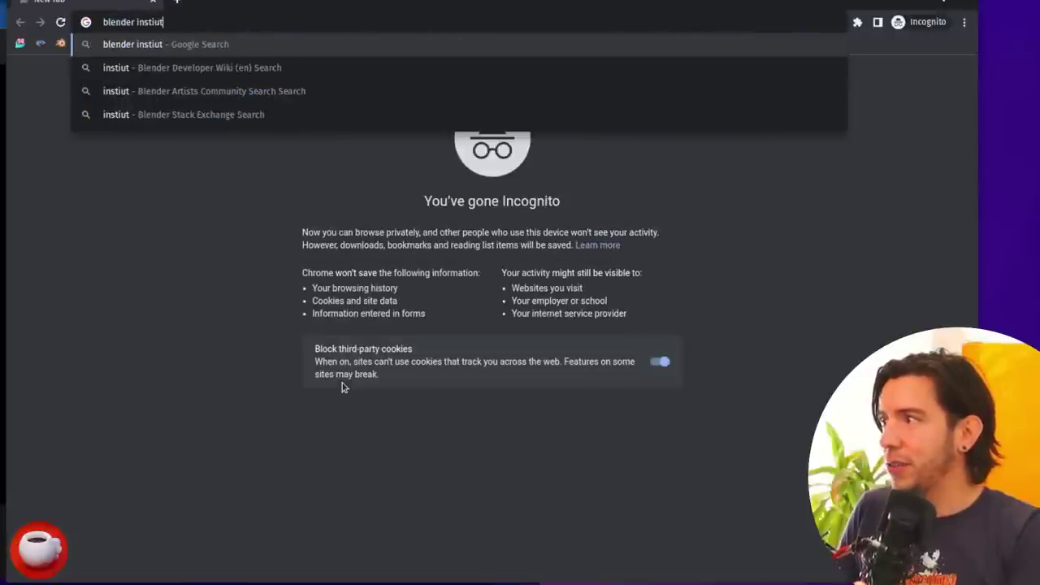
pyautogui.write('e')
pyautogui.press('Return')
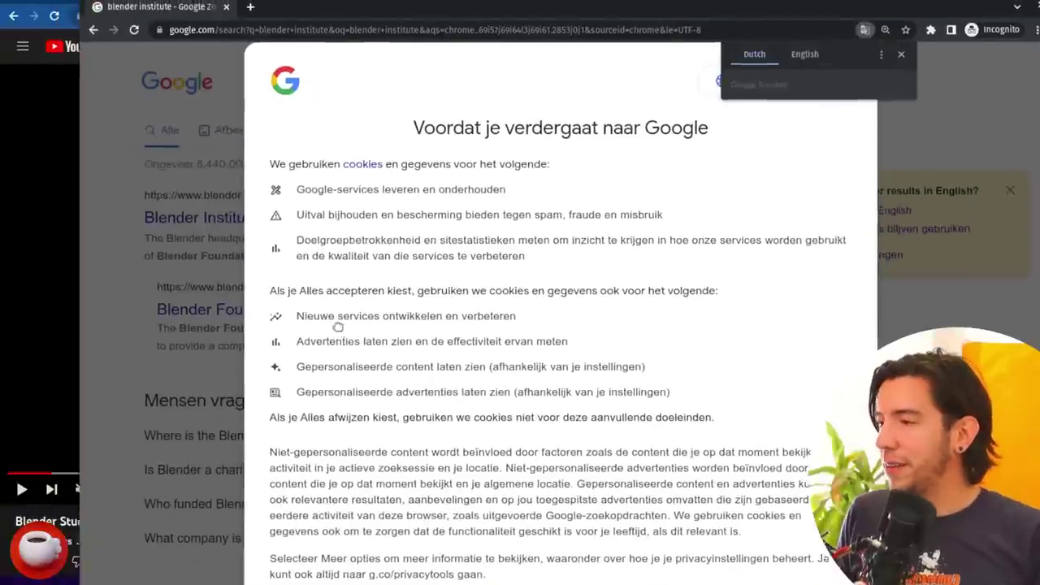
pyautogui.scroll(-3, 563, 512)
pyautogui.click(564, 490)
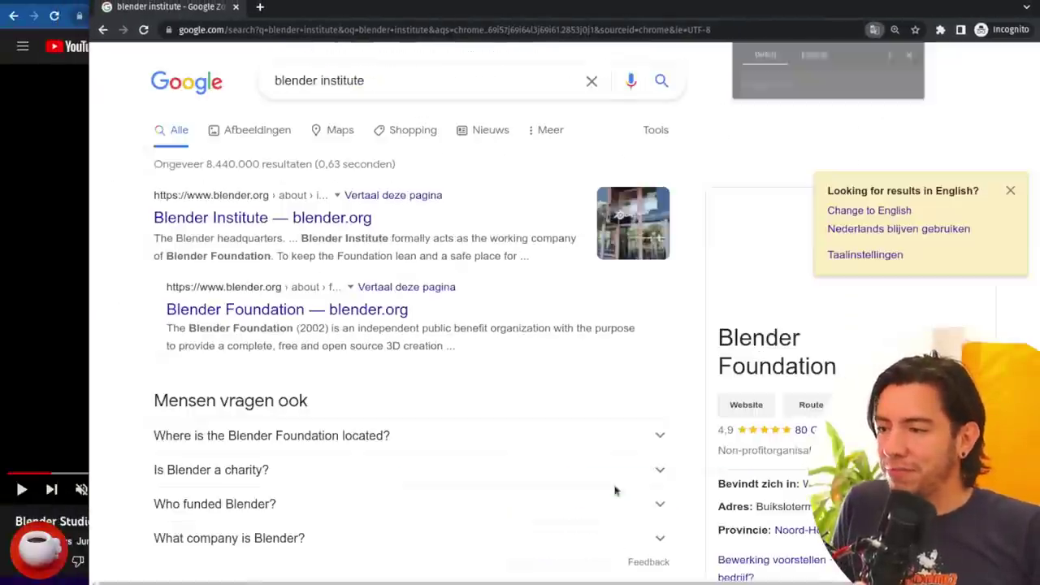
# Step: Preview the first Blender Institute image result, then minimize the search window
pyautogui.click(243, 130)
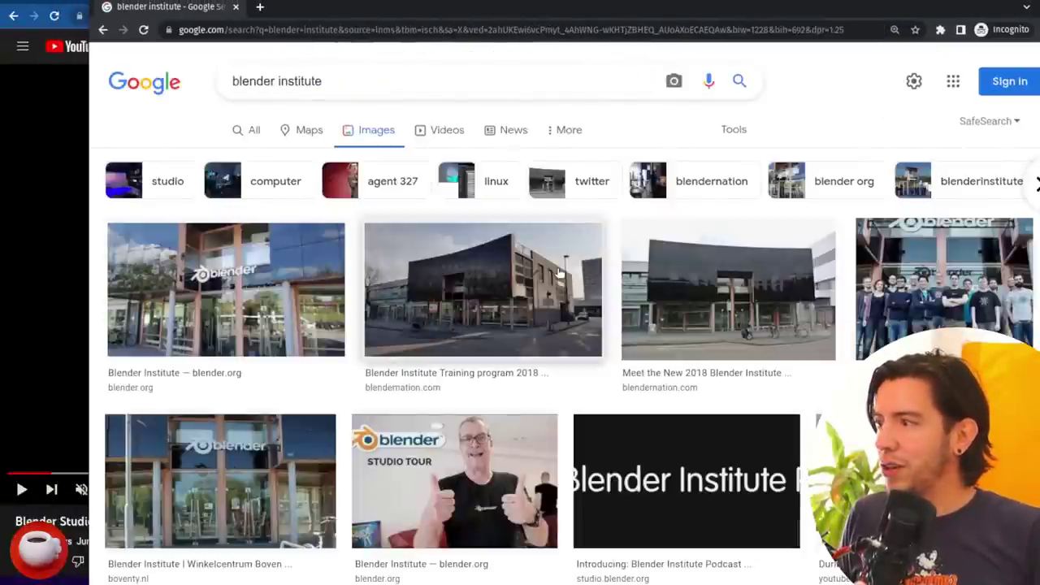
pyautogui.click(324, 303)
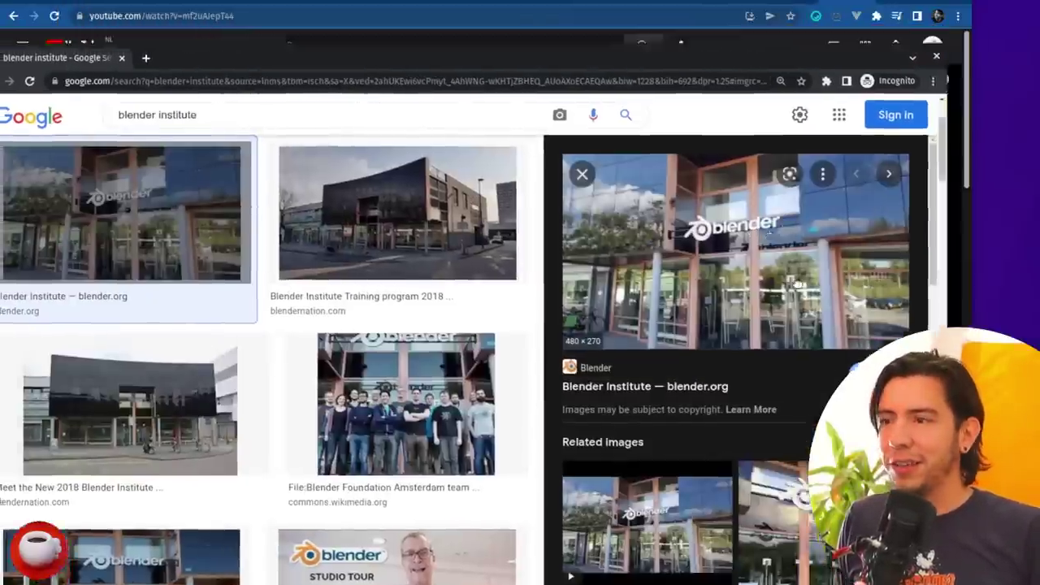
pyautogui.press('super+m')
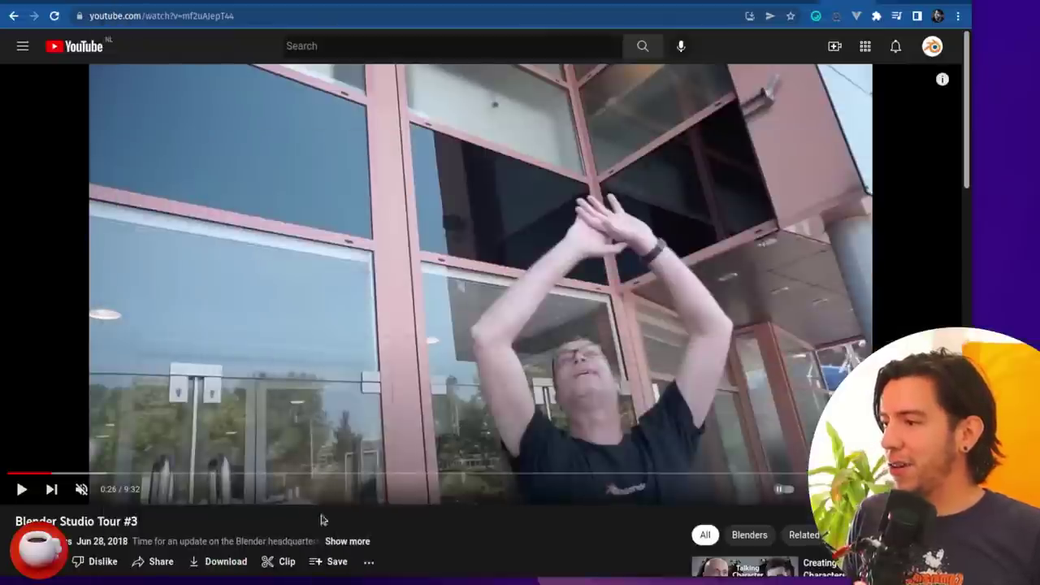
# Step: Seek Blender Studio Tour #3 forward from 0:26 to about 5:44
pyautogui.click(455, 481)
pyautogui.moveTo(478, 481); pyautogui.dragTo(583, 480)
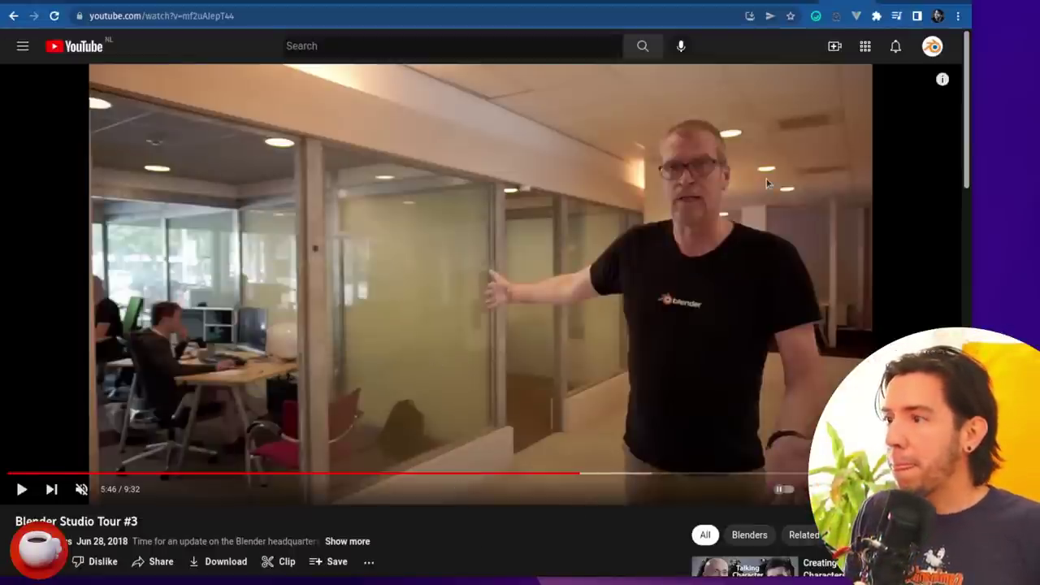
# Step: Switch to the Blender.Today tab and mark the first comment's extra question about donuts
pyautogui.hotkey('ctrl', 'Tab')
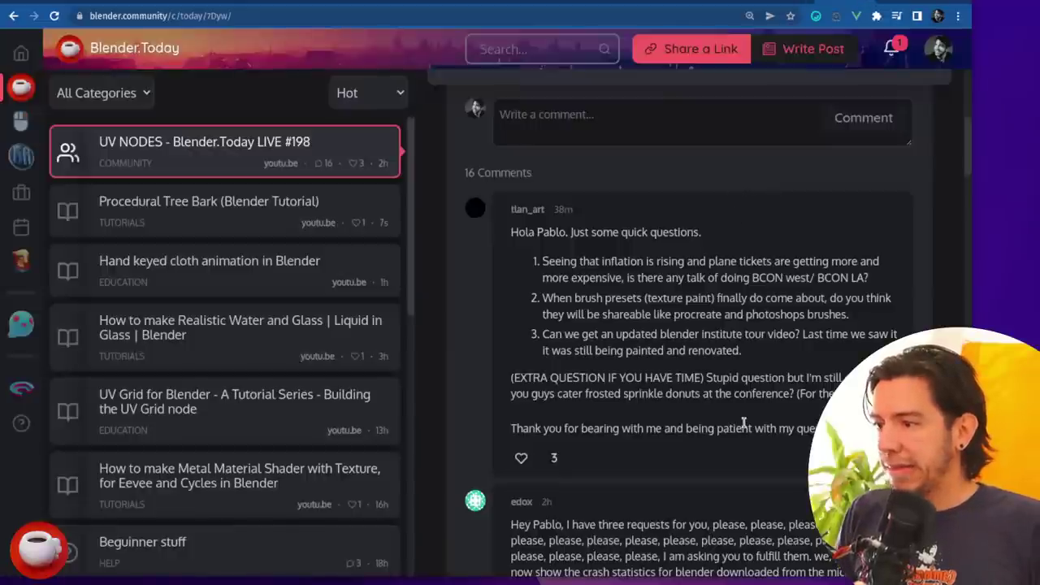
pyautogui.scroll(-1, 756, 388)
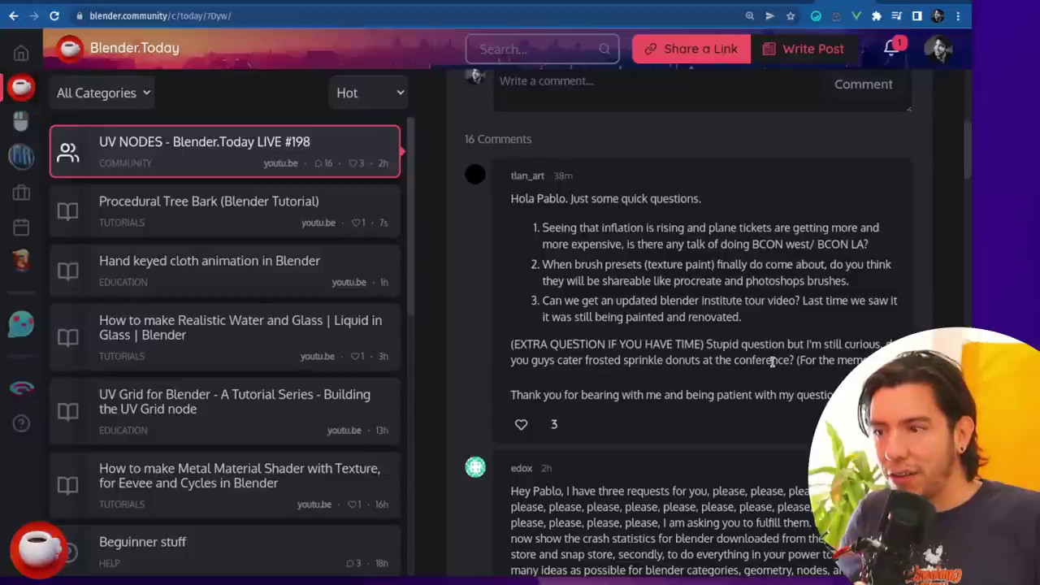
pyautogui.moveTo(881, 360); pyautogui.dragTo(508, 349)
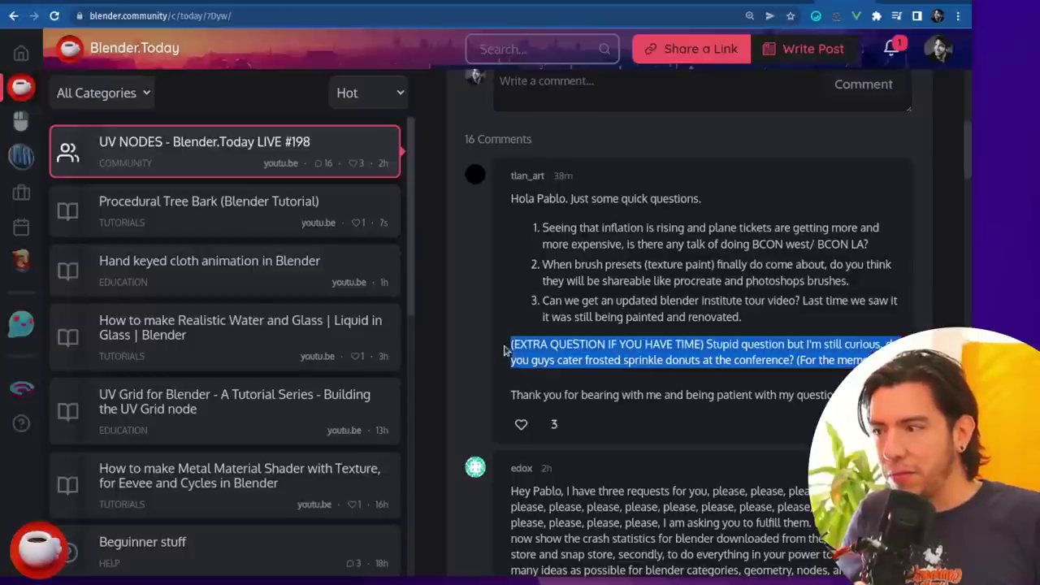
pyautogui.click(630, 377)
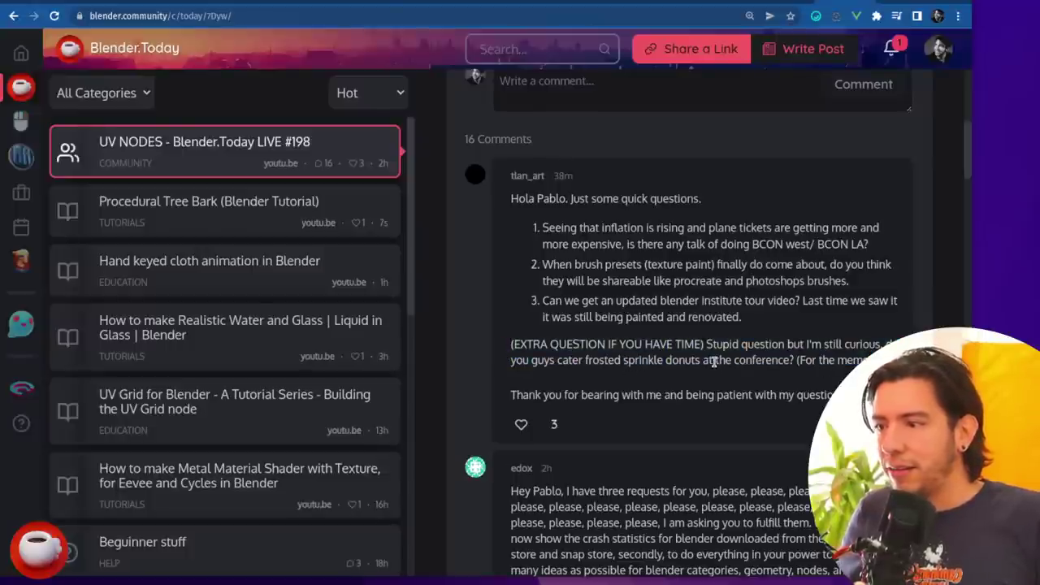
# Step: Highlight the 'frosted sprinkle donut' phrase, then the whole first comment, while reading
pyautogui.moveTo(584, 360); pyautogui.dragTo(692, 363)
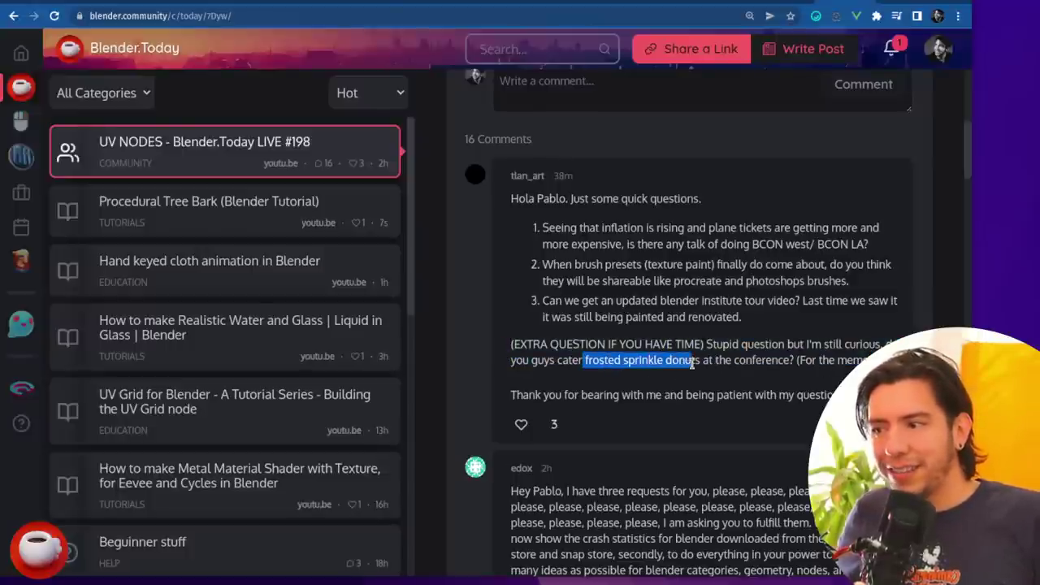
pyautogui.click(703, 378)
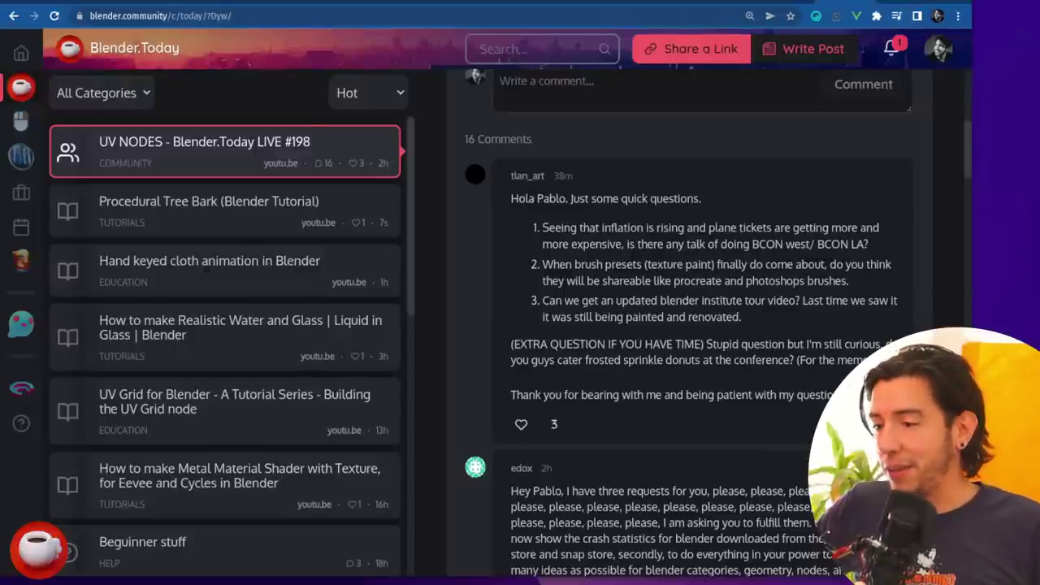
pyautogui.tripleClick(567, 346)
pyautogui.click(776, 355)
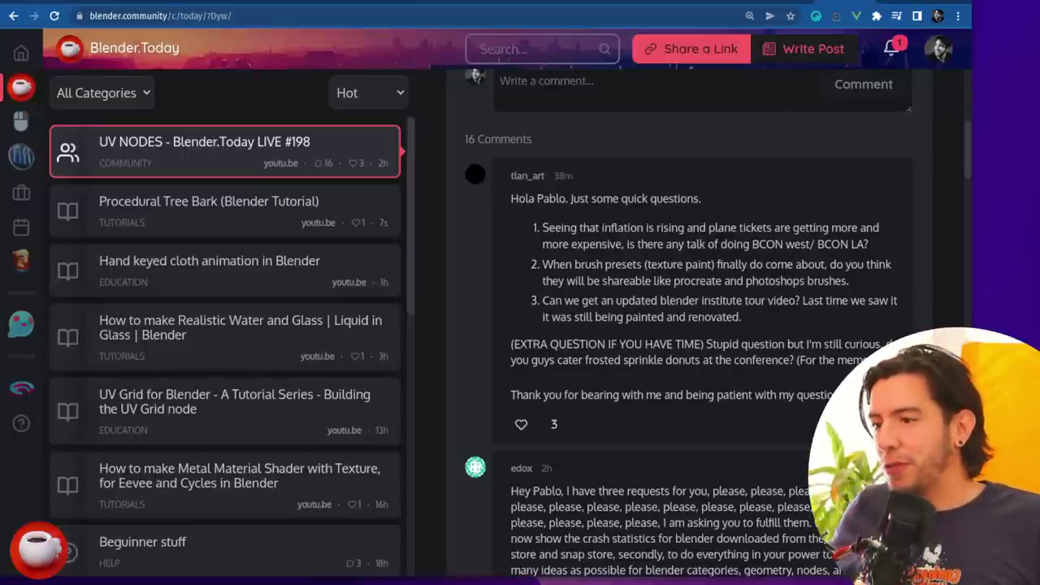
pyautogui.scroll(-1, 883, 344)
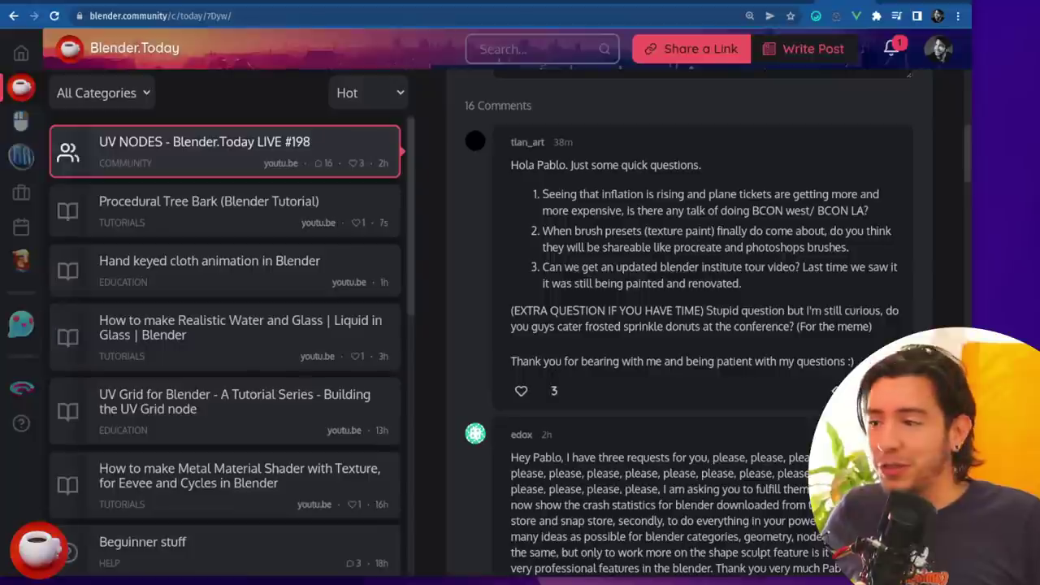
pyautogui.scroll(-2, 835, 389)
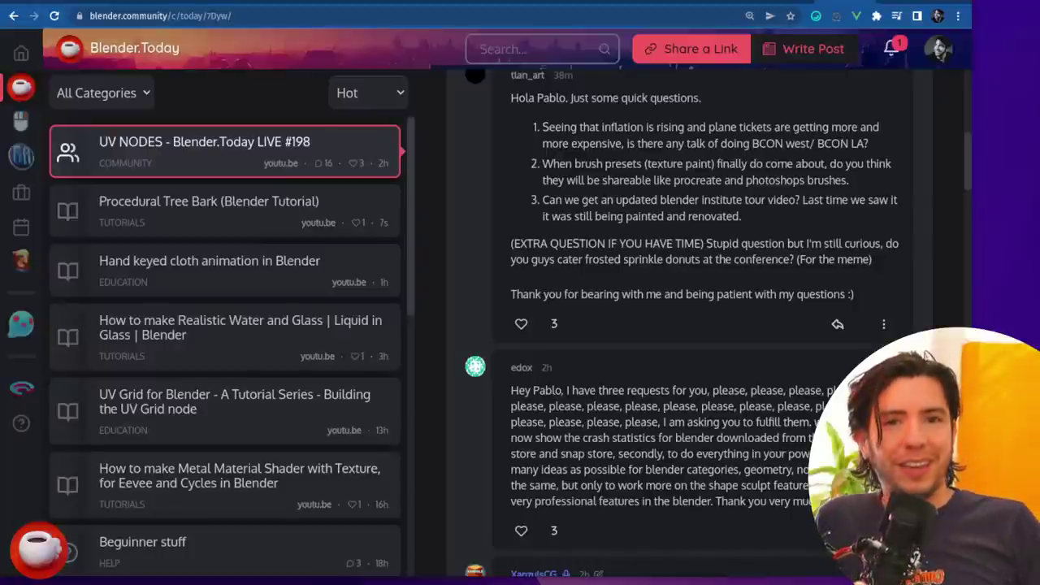
pyautogui.scroll(-1, 718, 324)
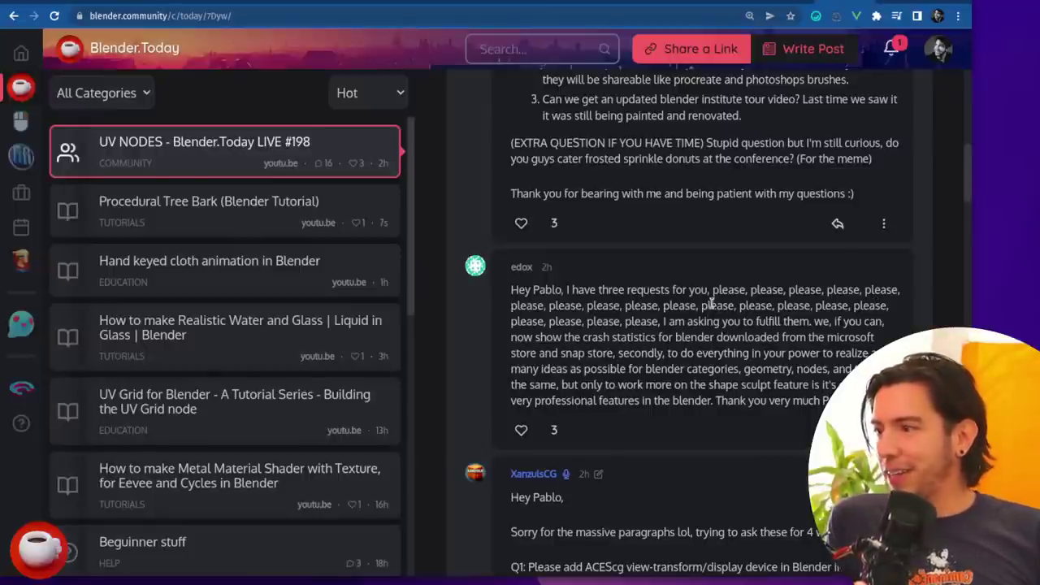
pyautogui.scroll(-1, 760, 370)
pyautogui.scroll(2, 755, 372)
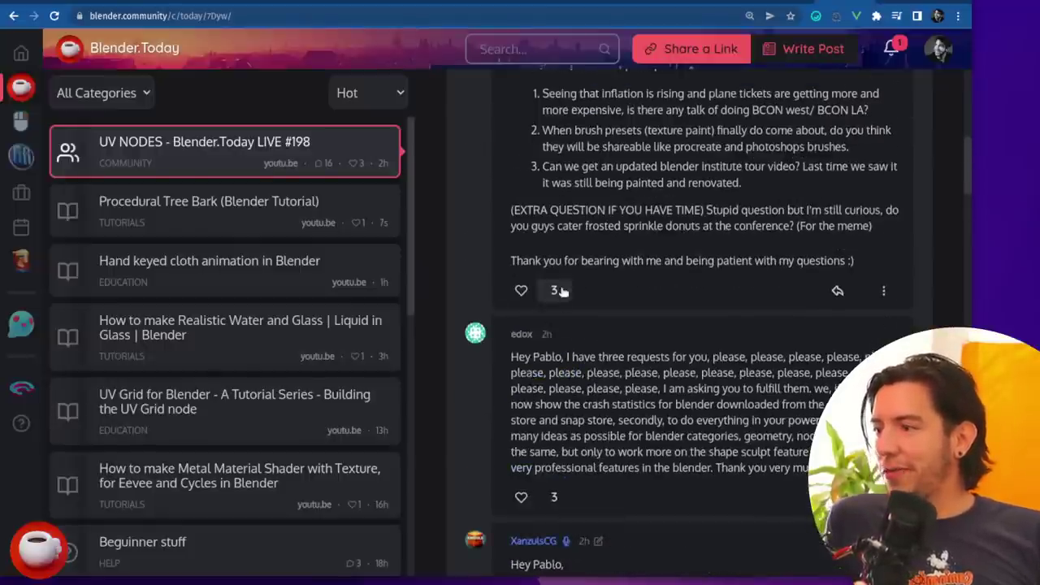
pyautogui.click(553, 290)
pyautogui.click(635, 342)
pyautogui.scroll(3, 726, 351)
pyautogui.scroll(-1, 650, 366)
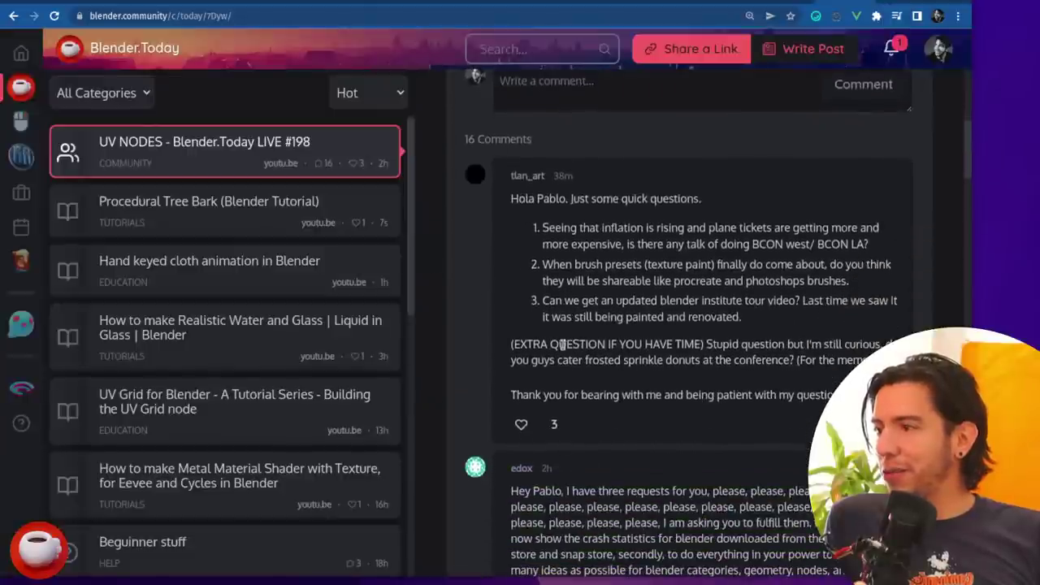
pyautogui.click(553, 424)
pyautogui.click(594, 227)
pyautogui.scroll(-3, 561, 390)
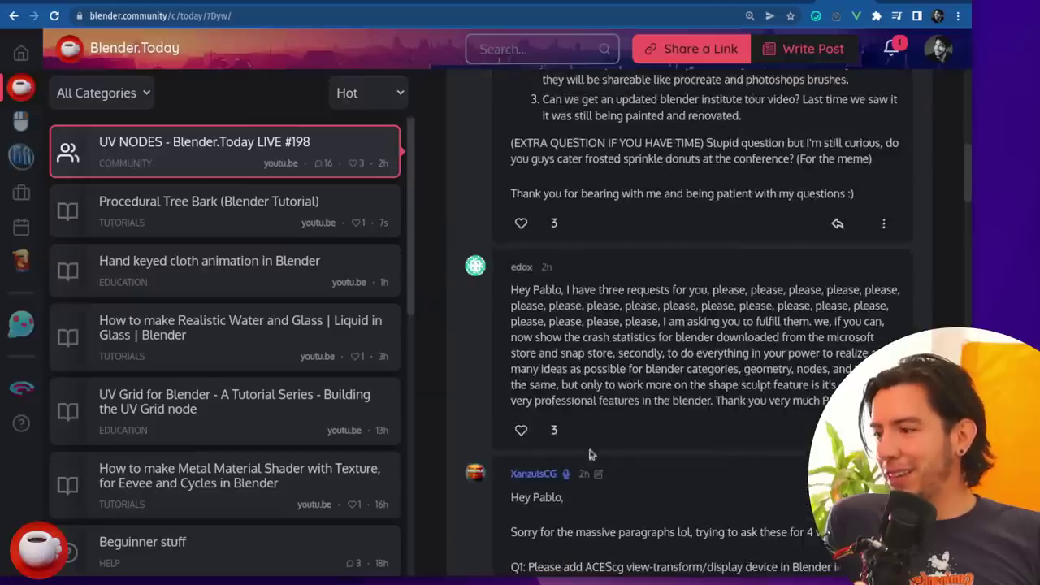
pyautogui.click(554, 429)
pyautogui.click(788, 407)
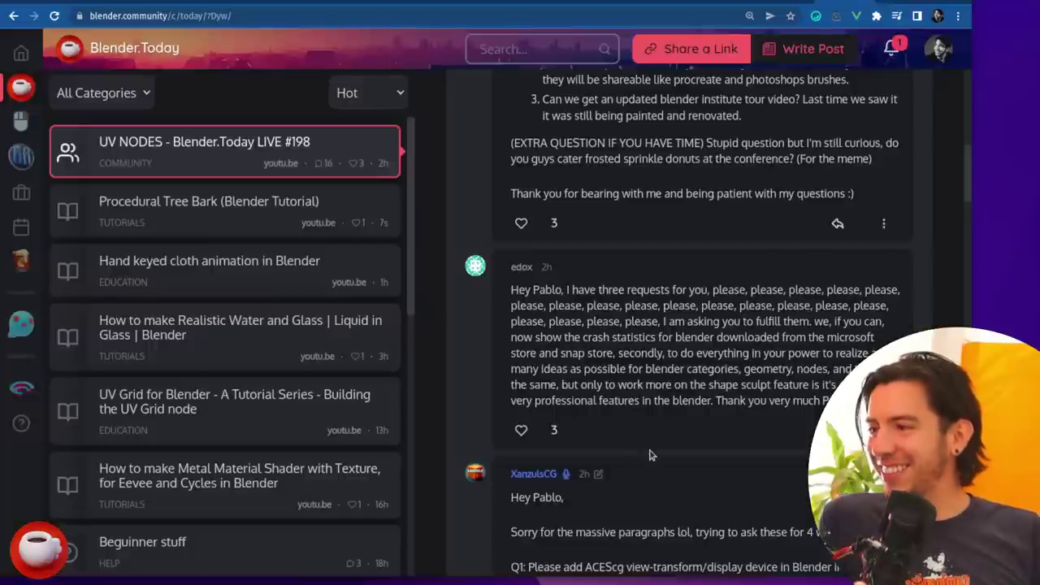
pyautogui.scroll(-1, 660, 455)
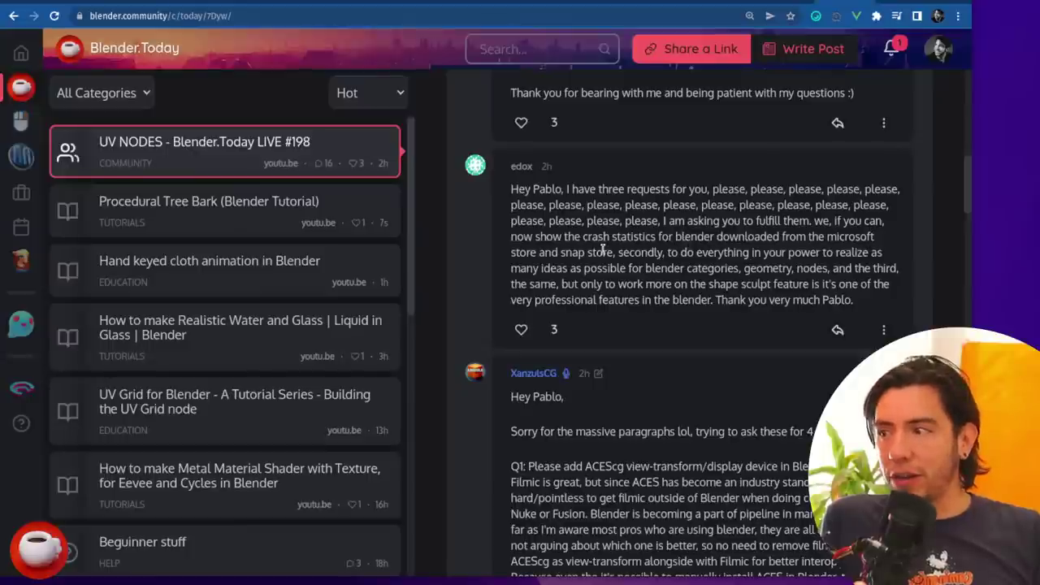
pyautogui.moveTo(614, 252); pyautogui.dragTo(582, 237)
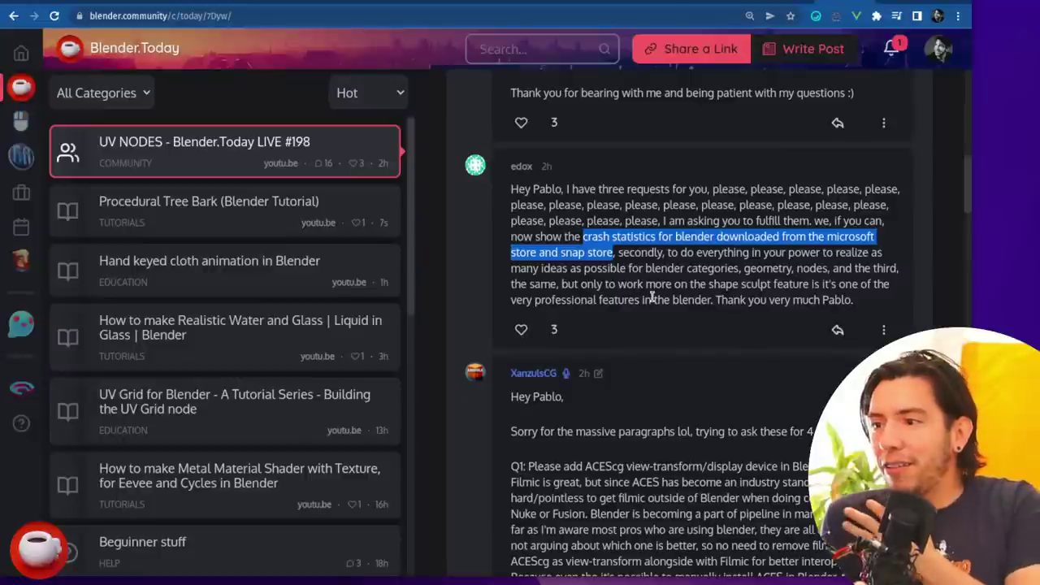
pyautogui.click(874, 302)
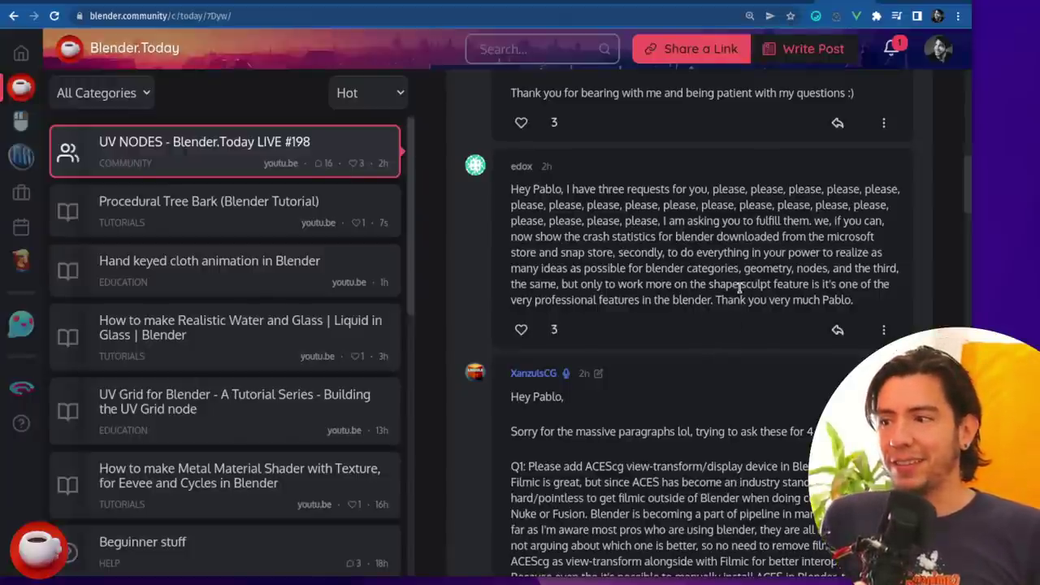
pyautogui.moveTo(741, 284); pyautogui.dragTo(774, 283)
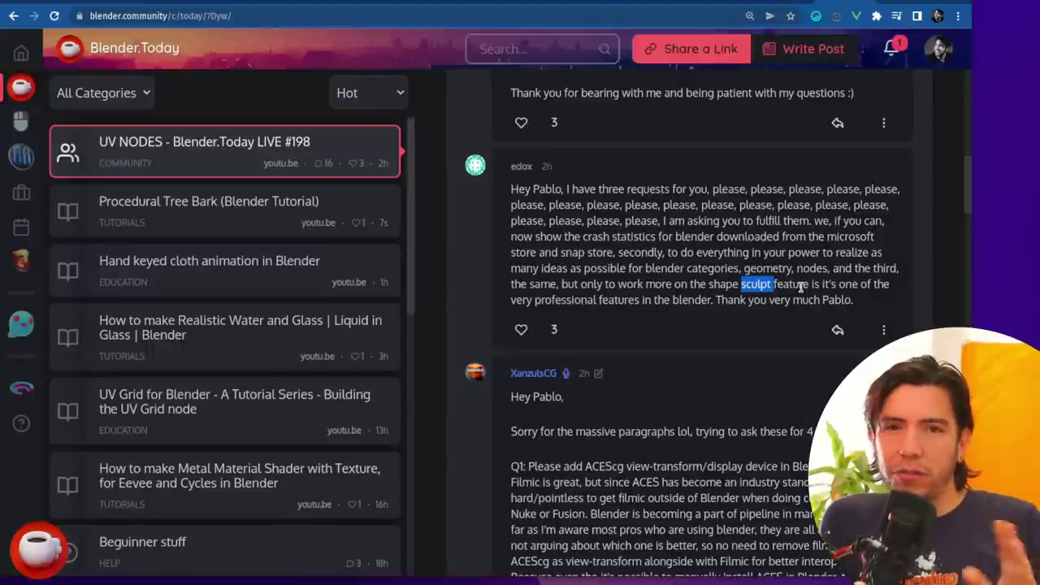
pyautogui.click(682, 329)
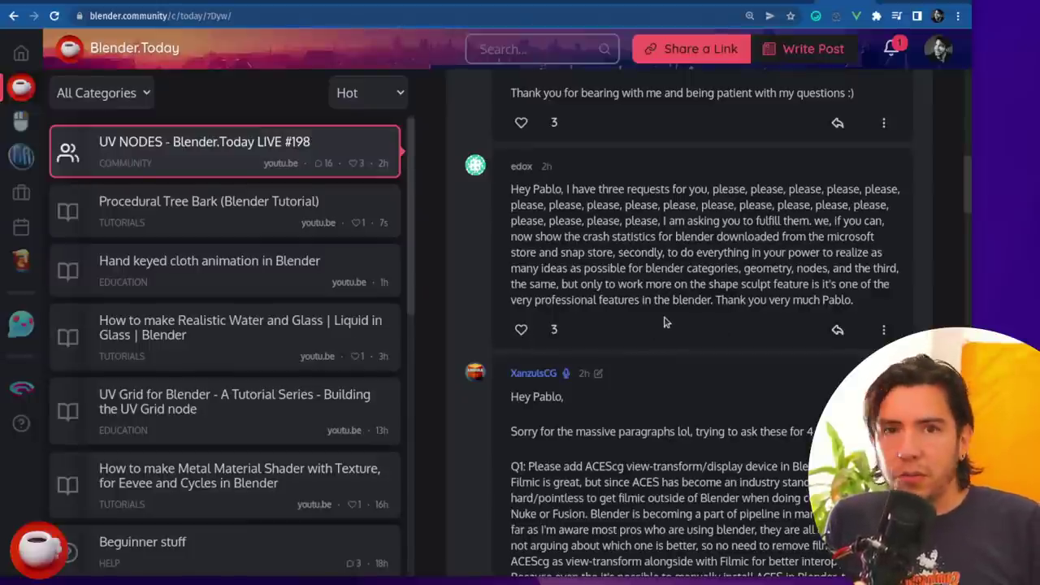
# Step: Highlight and read most of the second comment's text
pyautogui.scroll(-2, 705, 279)
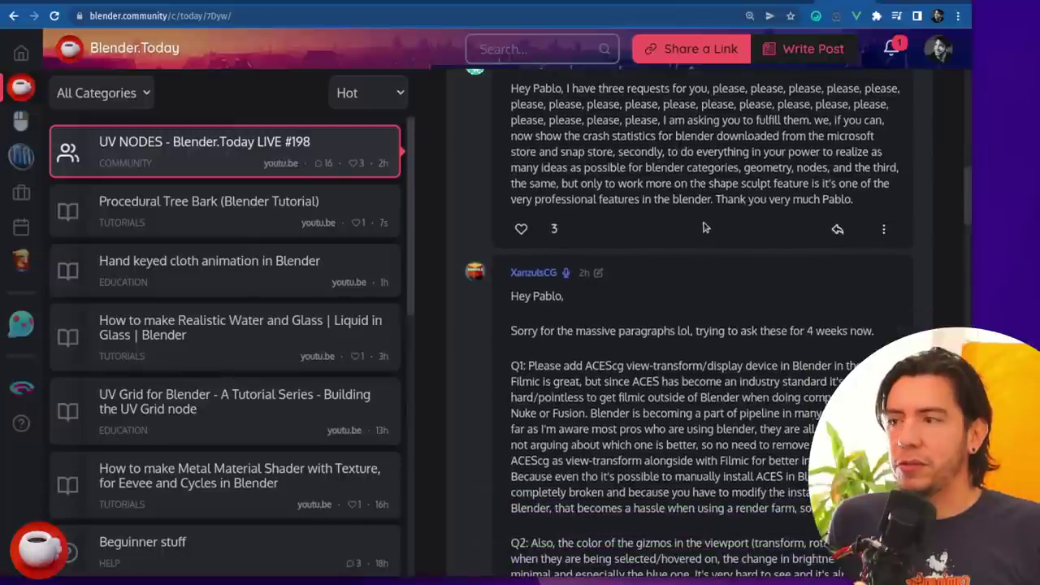
pyautogui.moveTo(907, 208); pyautogui.dragTo(541, 108)
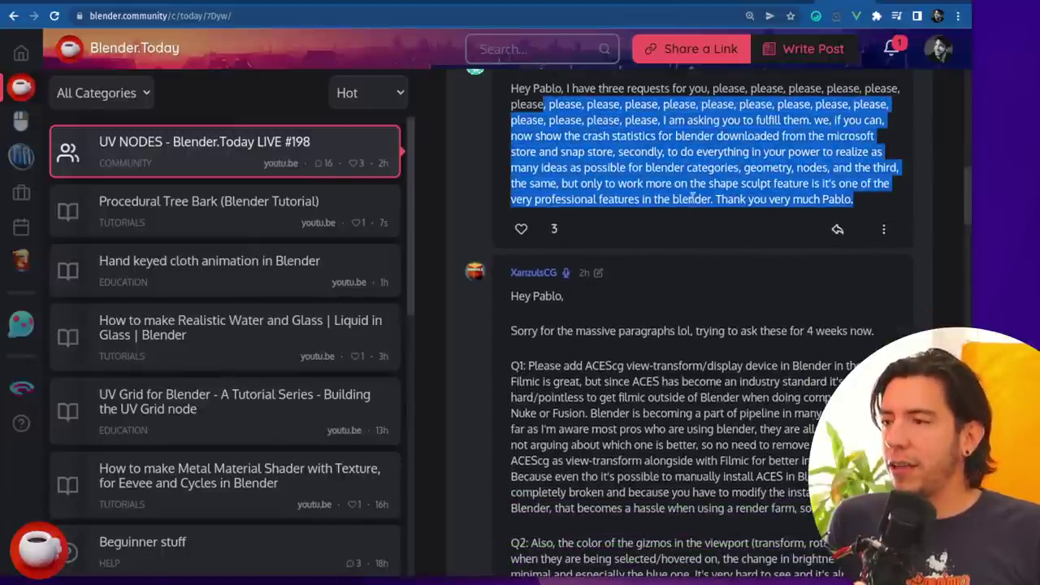
pyautogui.click(726, 252)
# Step: Scroll down to the Q1/Q2 questions about the ACEScg view transform and gizmo colours
pyautogui.scroll(-2, 725, 252)
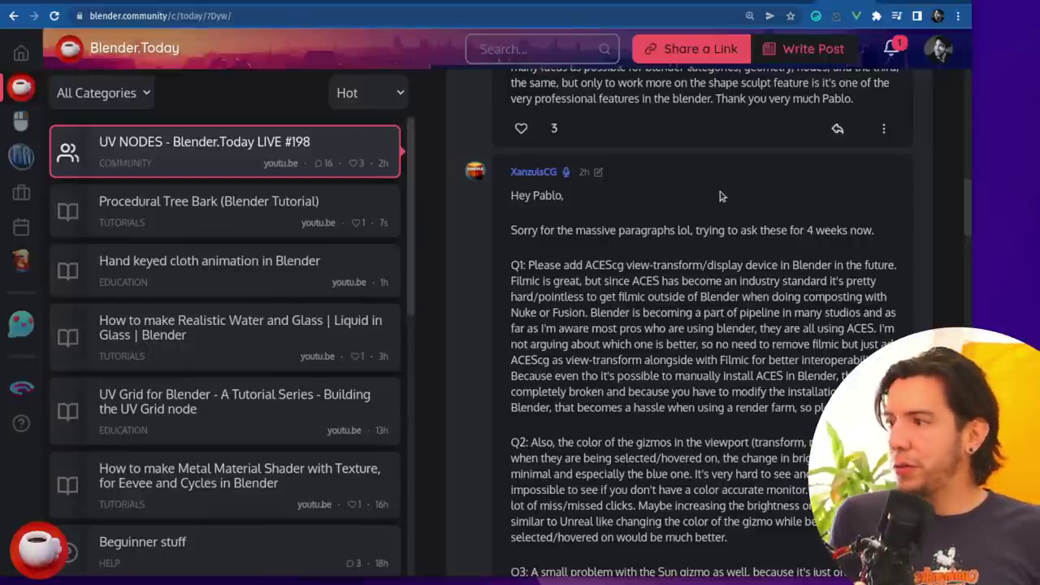
pyautogui.scroll(-1, 719, 196)
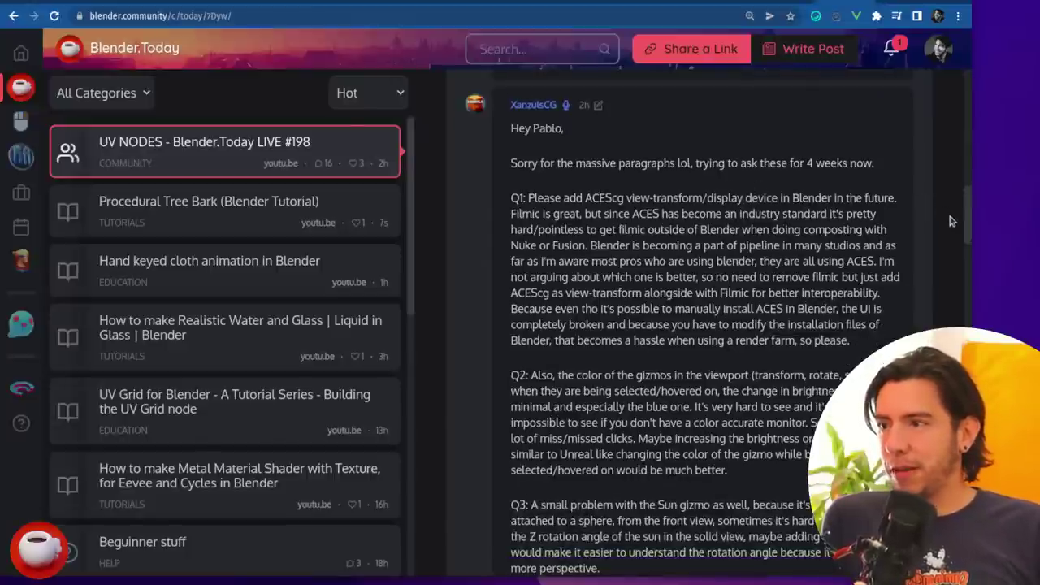
pyautogui.scroll(-4, 954, 227)
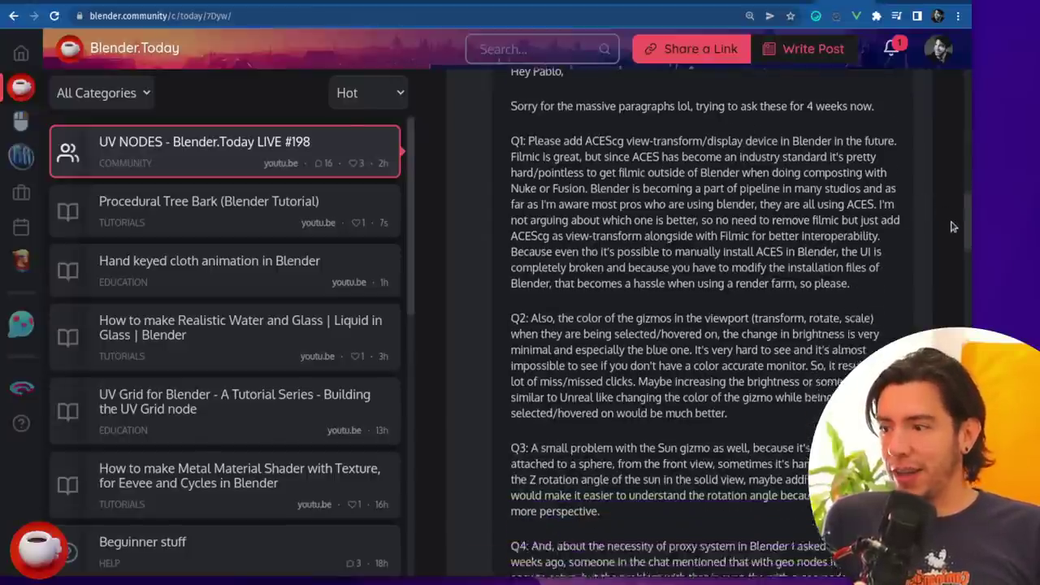
pyautogui.scroll(3, 954, 228)
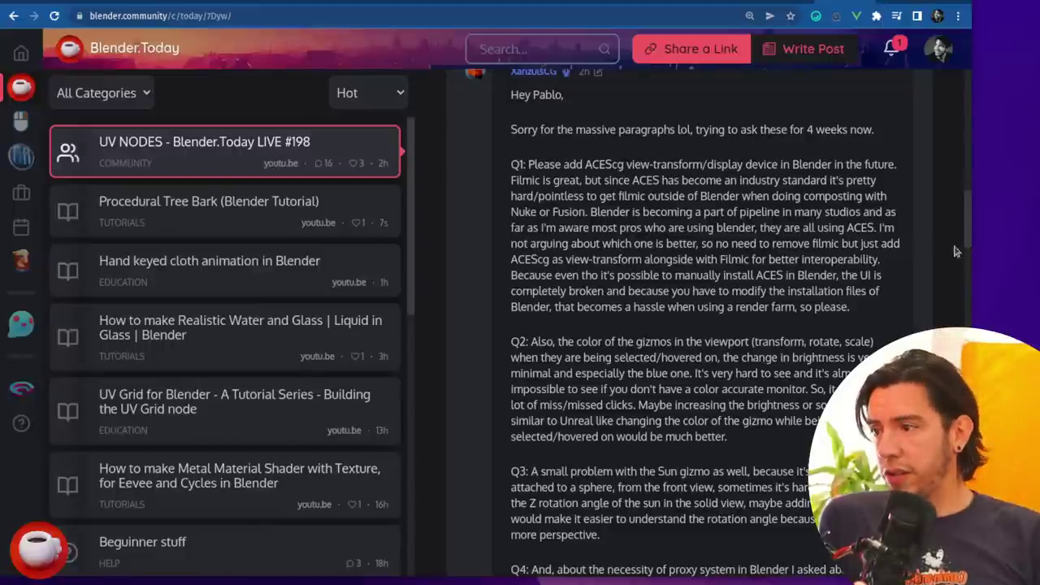
pyautogui.scroll(-1, 631, 269)
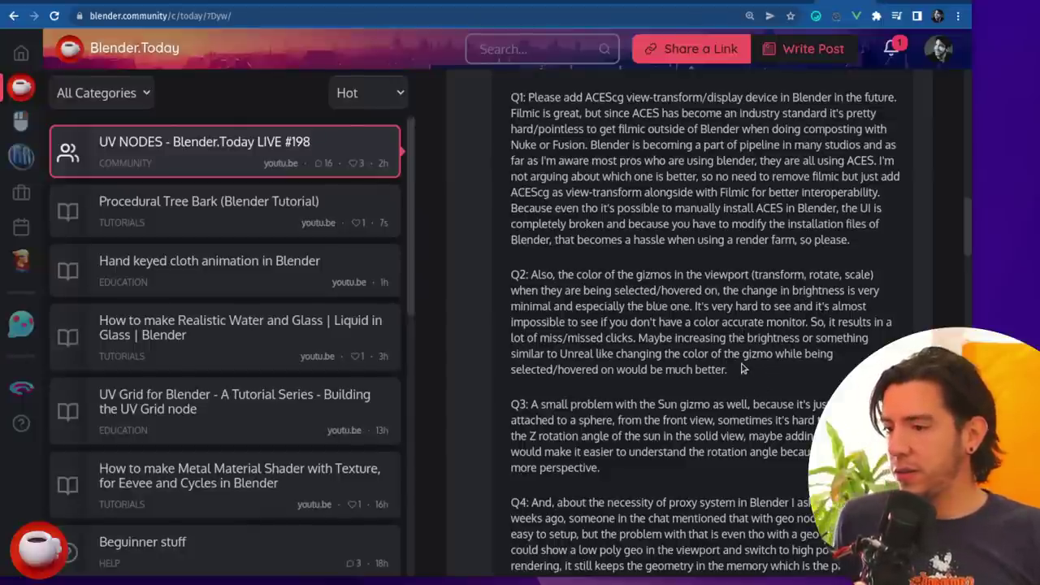
pyautogui.hotkey('ctrl', 'Up')
# Step: Launch Blender, pick the Move tool, and slide the default cube along Y and X
pyautogui.press('Escape')
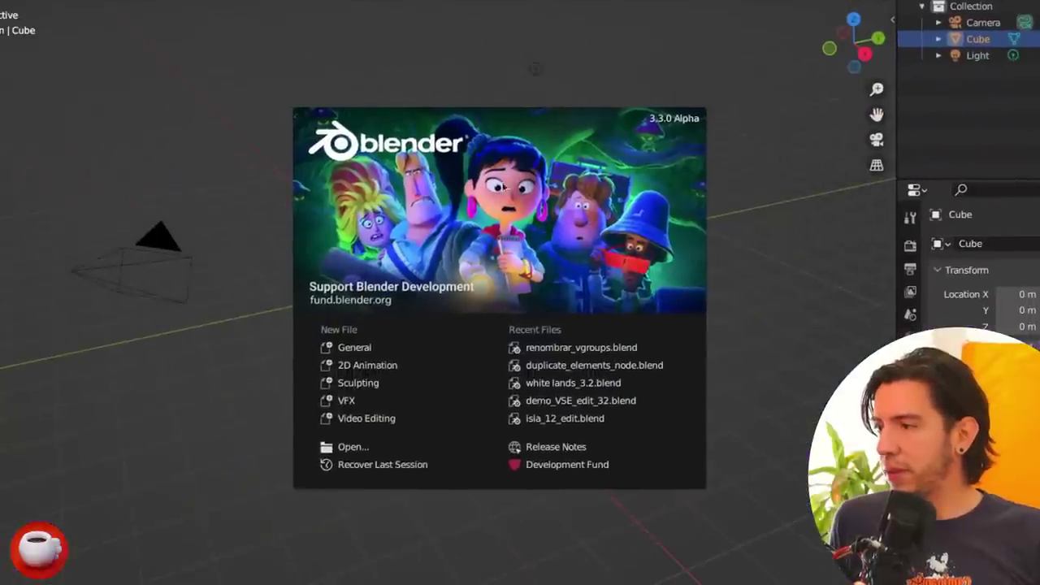
pyautogui.click(574, 295)
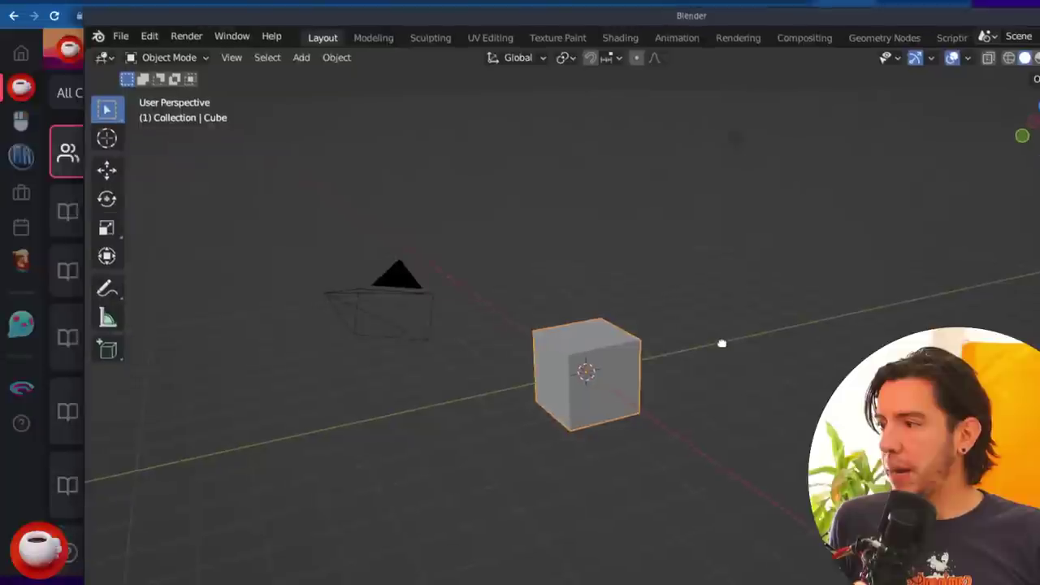
pyautogui.click(74, 140)
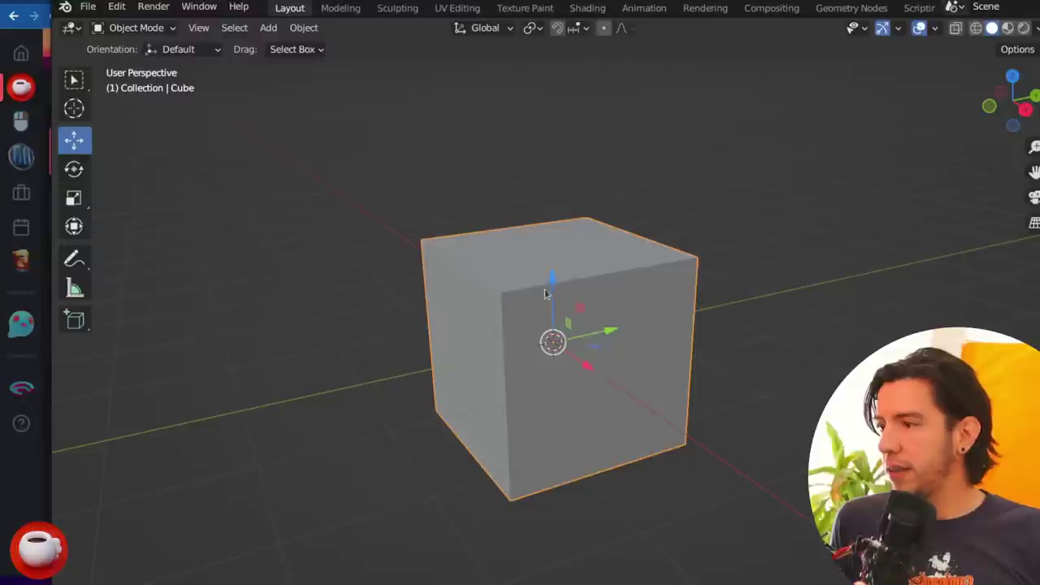
pyautogui.moveTo(610, 342); pyautogui.dragTo(690, 416)
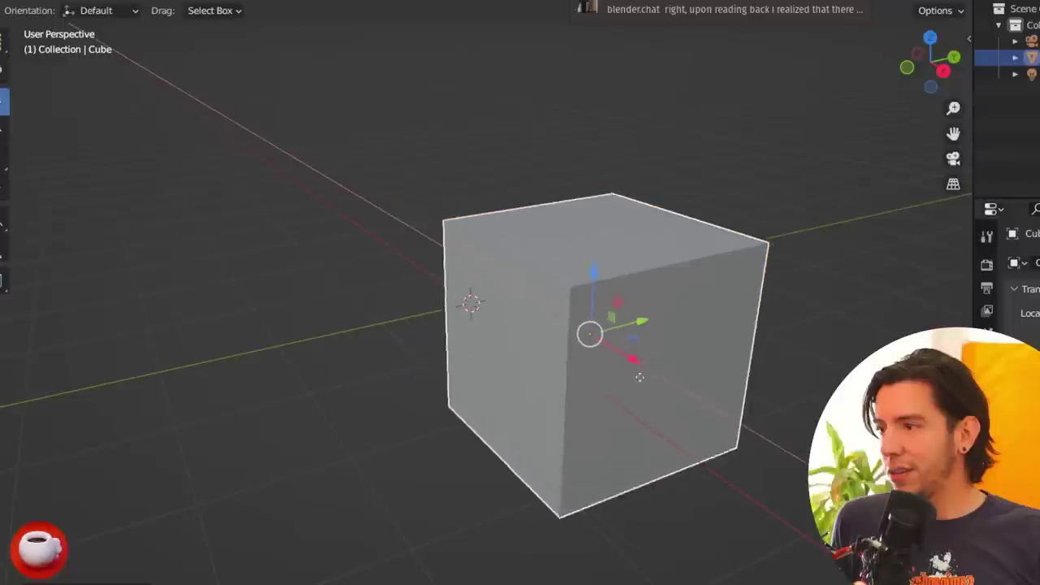
pyautogui.moveTo(640, 377); pyautogui.dragTo(578, 360)
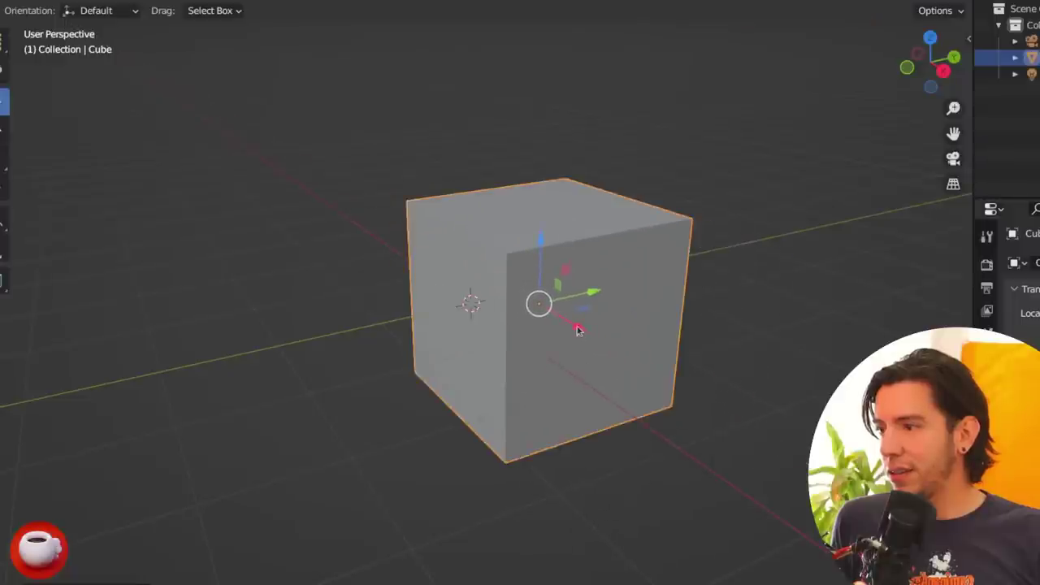
# Step: Drag the cube along its X, Z and Y gizmo arrows, then return to the browser
pyautogui.moveTo(576, 323); pyautogui.dragTo(617, 259)
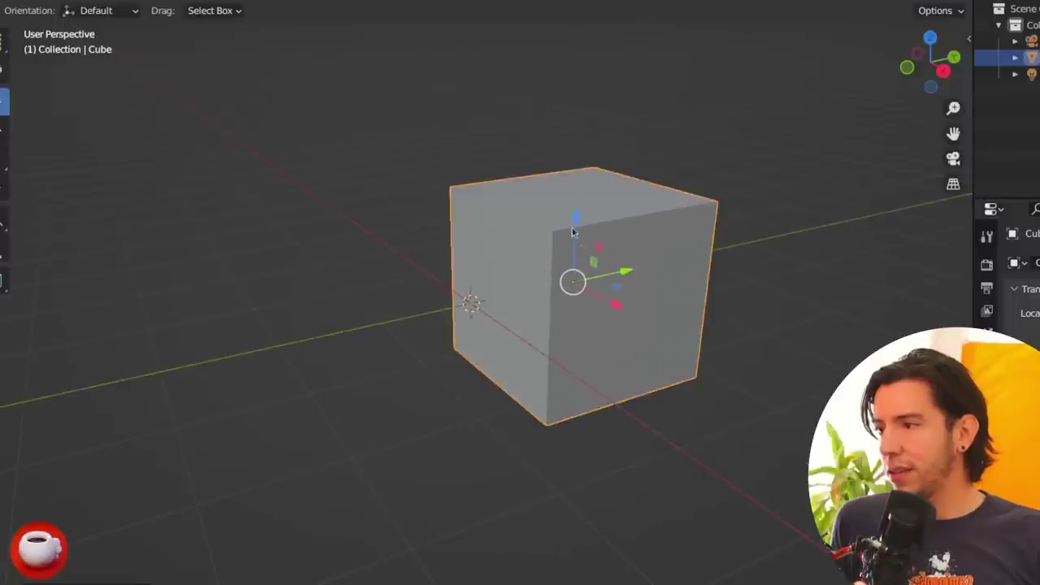
pyautogui.moveTo(574, 231)
pyautogui.mouseDown()
pyautogui.moveTo(579, 270)
pyautogui.moveTo(578, 230)
pyautogui.mouseUp()
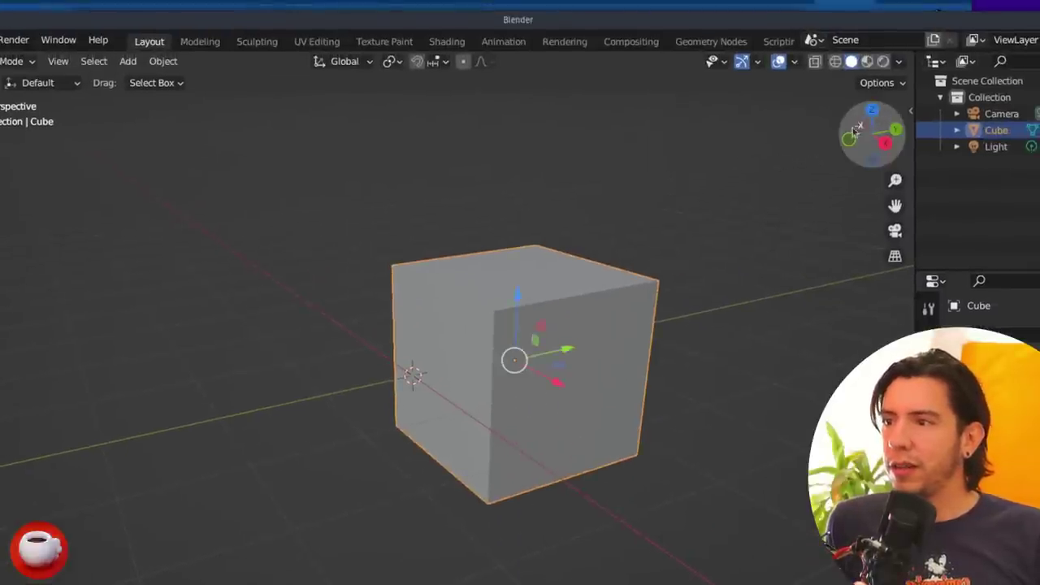
pyautogui.moveTo(521, 295)
pyautogui.mouseDown()
pyautogui.moveTo(521, 285)
pyautogui.moveTo(522, 313)
pyautogui.moveTo(524, 282)
pyautogui.mouseUp()
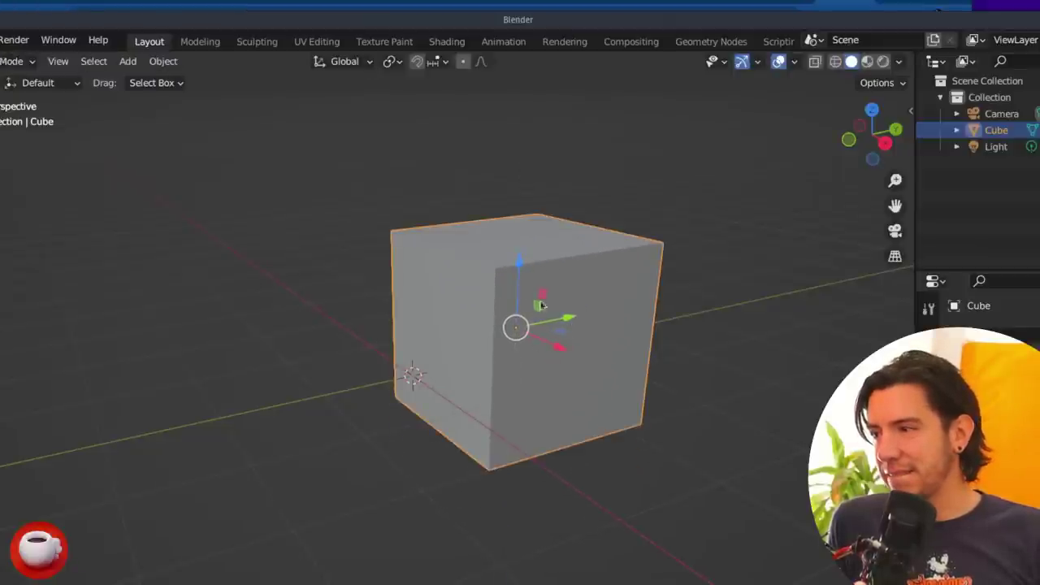
pyautogui.moveTo(531, 331); pyautogui.dragTo(526, 343)
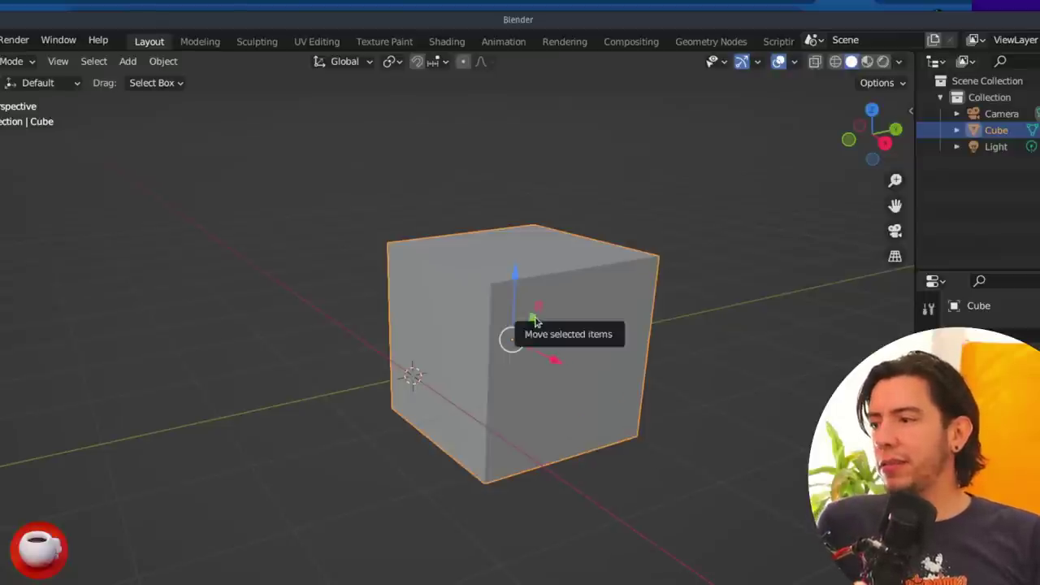
pyautogui.moveTo(517, 296)
pyautogui.mouseDown()
pyautogui.moveTo(517, 242)
pyautogui.moveTo(515, 305)
pyautogui.moveTo(517, 282)
pyautogui.mouseUp()
pyautogui.moveTo(572, 318); pyautogui.dragTo(559, 291)
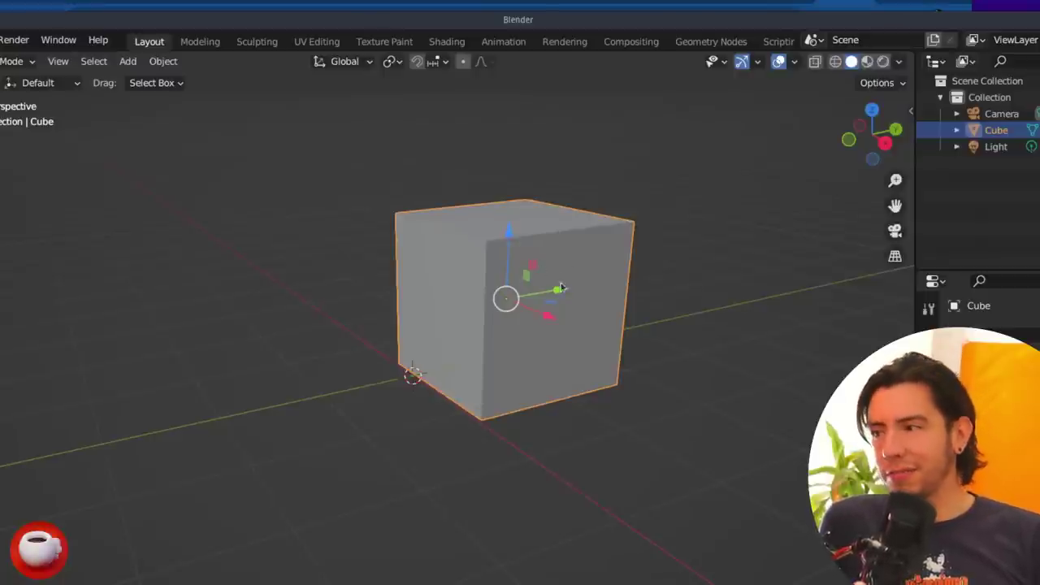
pyautogui.moveTo(562, 290); pyautogui.dragTo(487, 248)
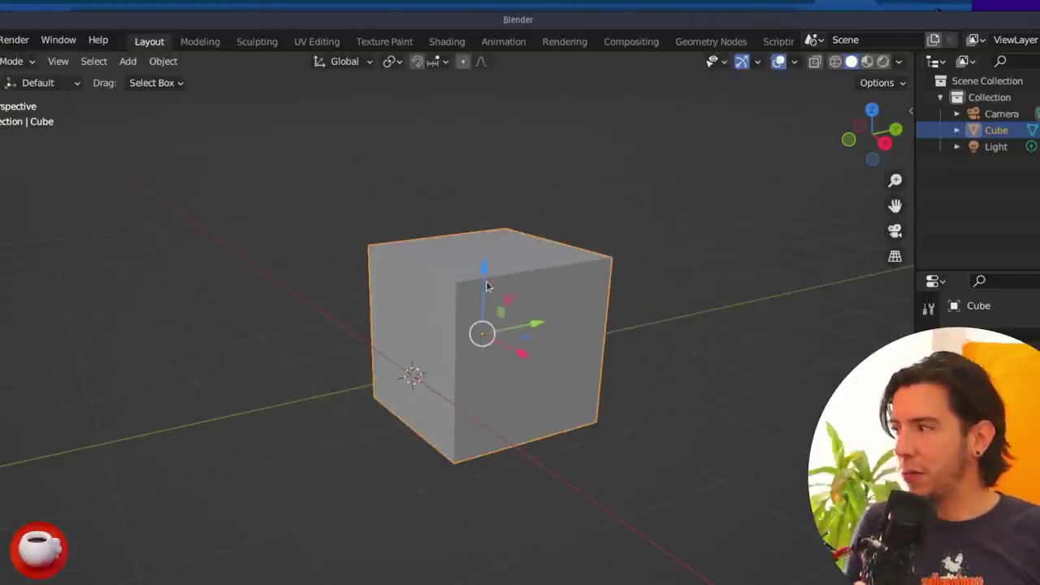
pyautogui.hotkey('alt', 'Tab')
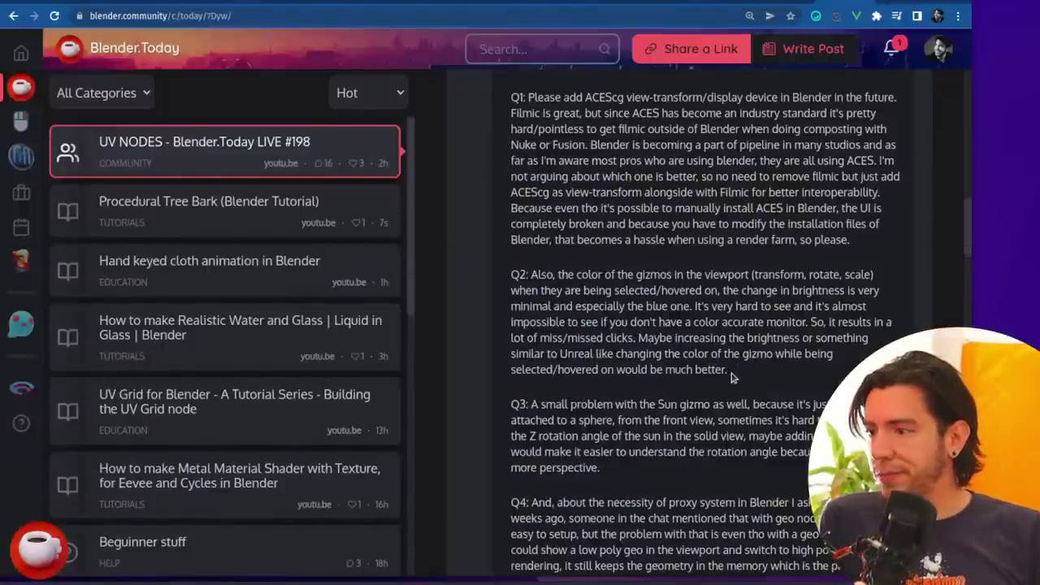
# Step: Bring Blender back and rotate the view, then return to the post and scroll to Q3
pyautogui.hotkey('alt', 'Tab')
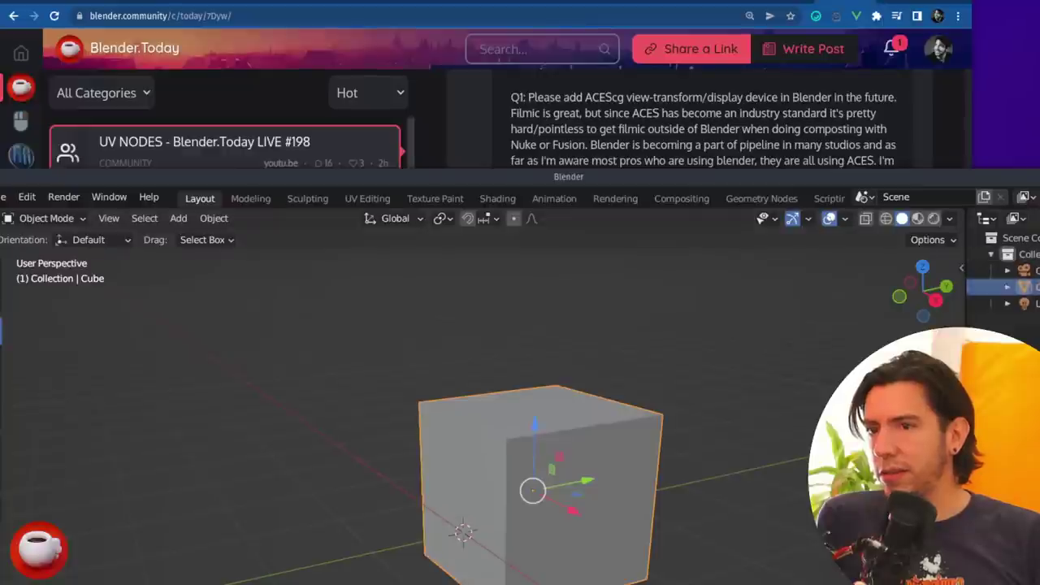
pyautogui.press('super+Up')
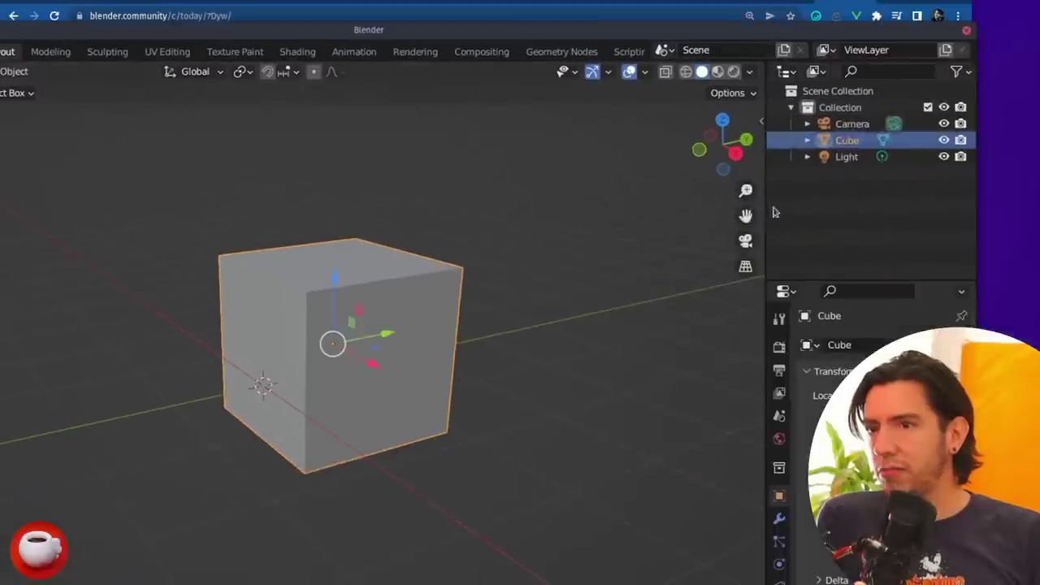
pyautogui.click(712, 133)
pyautogui.hotkey('alt', 'Tab')
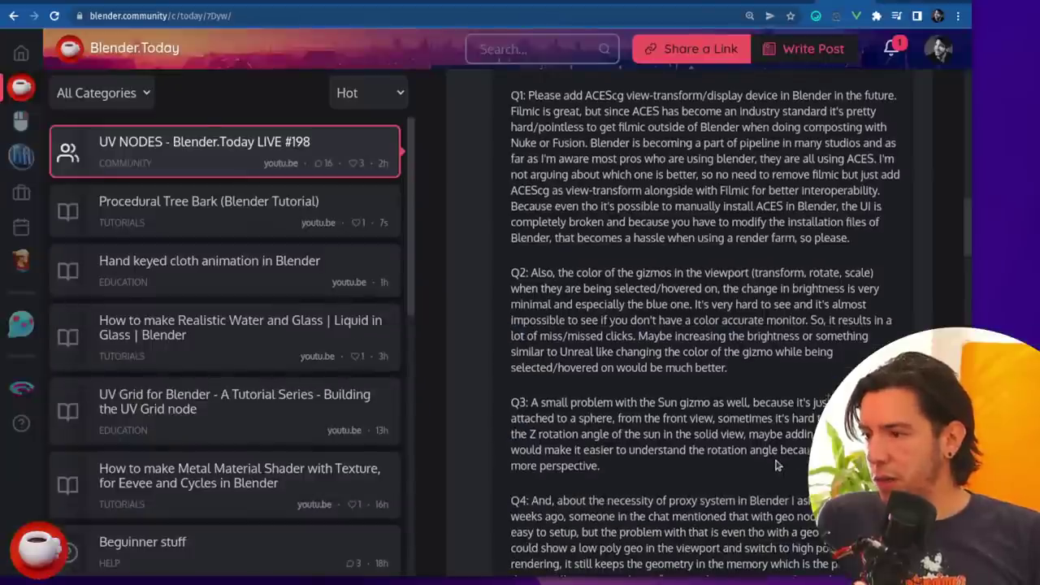
pyautogui.scroll(-1, 726, 443)
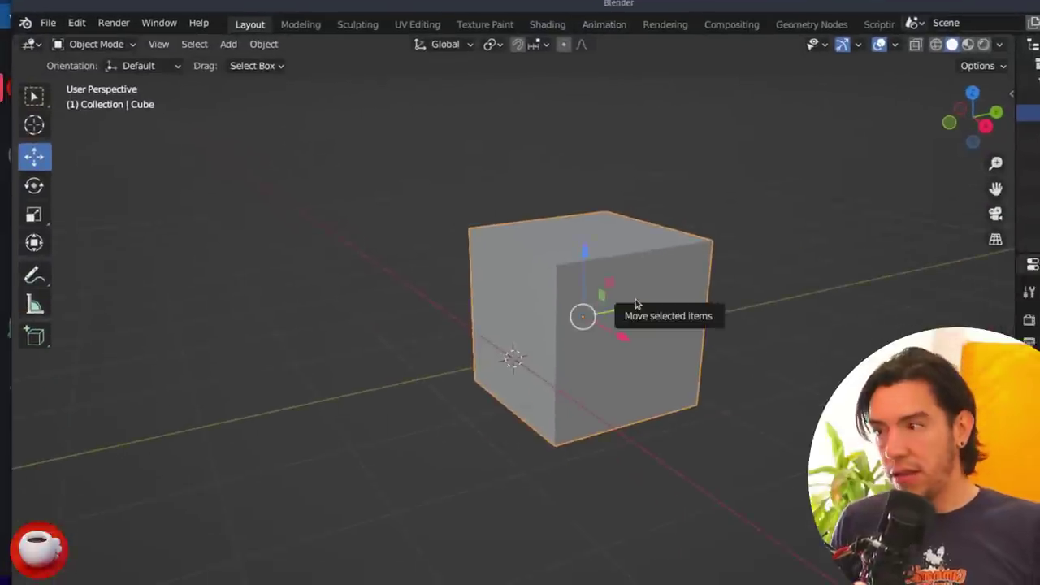
# Step: Select the light, clear its rotation and location, and lift it along Z
pyautogui.scroll(-5, 586, 215)
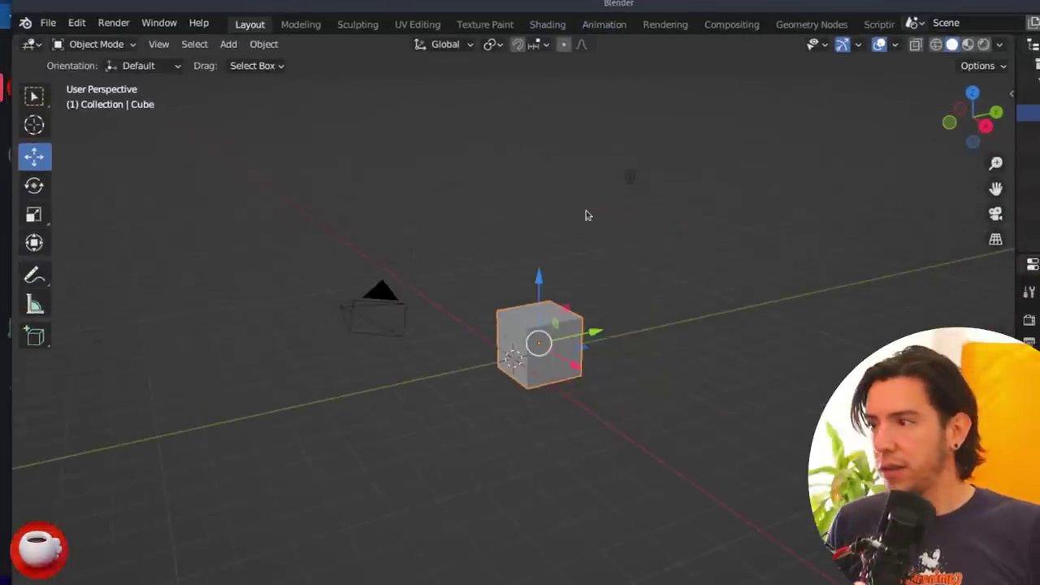
pyautogui.click(629, 177)
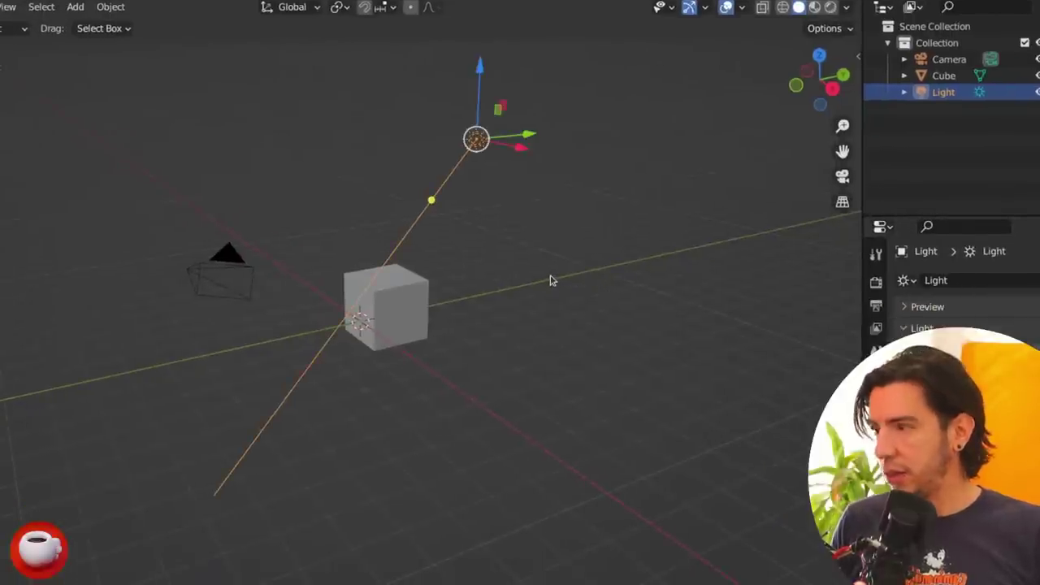
pyautogui.hotkey('alt', 'r')
pyautogui.hotkey('alt', 'g')
pyautogui.press('g')
pyautogui.press('z')
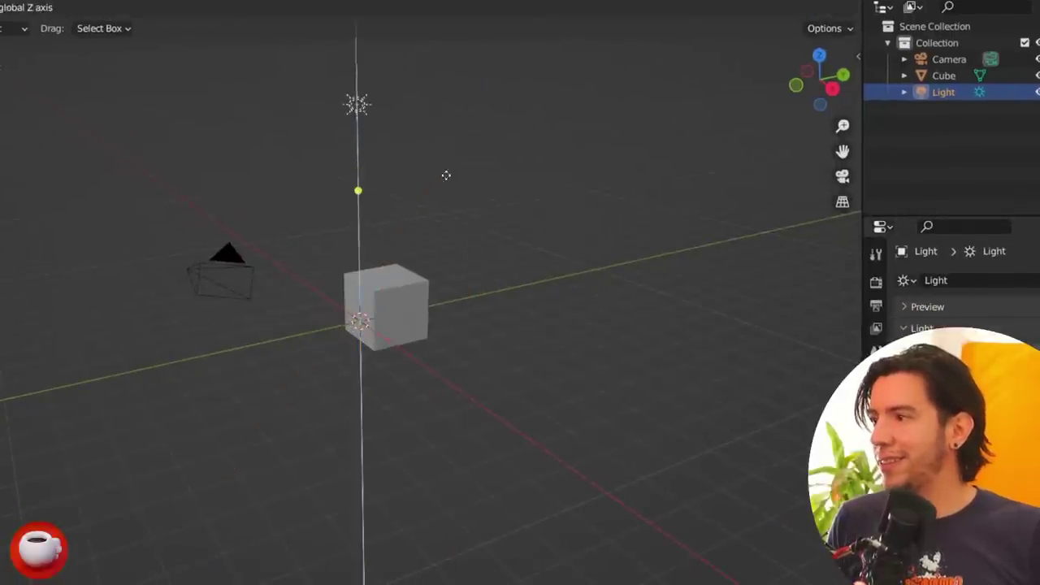
pyautogui.click(446, 176)
pyautogui.hotkey('alt', 'a')
pyautogui.press('KP_1')
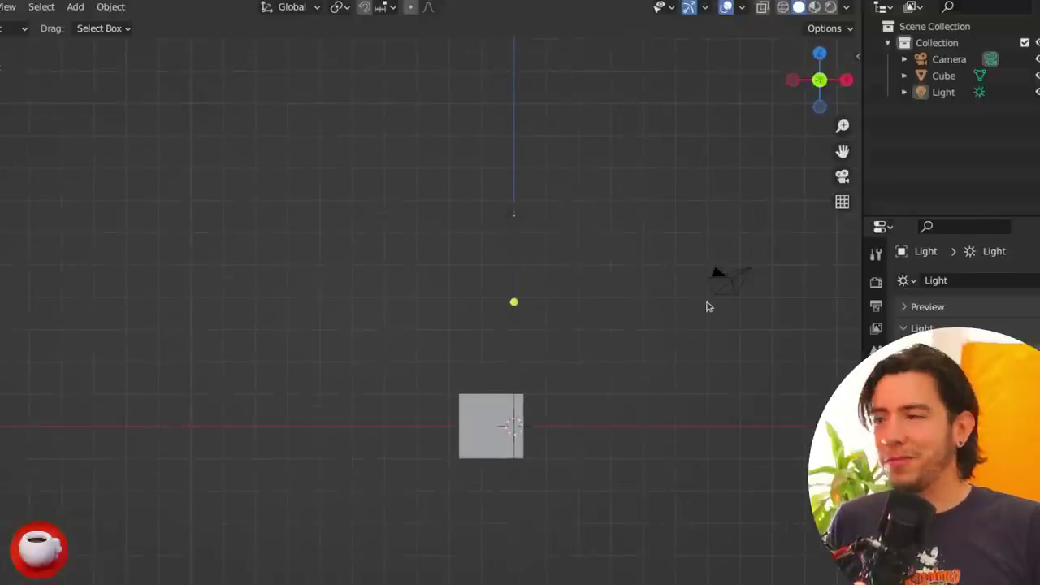
# Step: Shift the light slightly along the X axis, then reselect it
pyautogui.click(505, 221)
pyautogui.press('g')
pyautogui.press('x')
pyautogui.click(586, 273)
pyautogui.hotkey('alt', 'a')
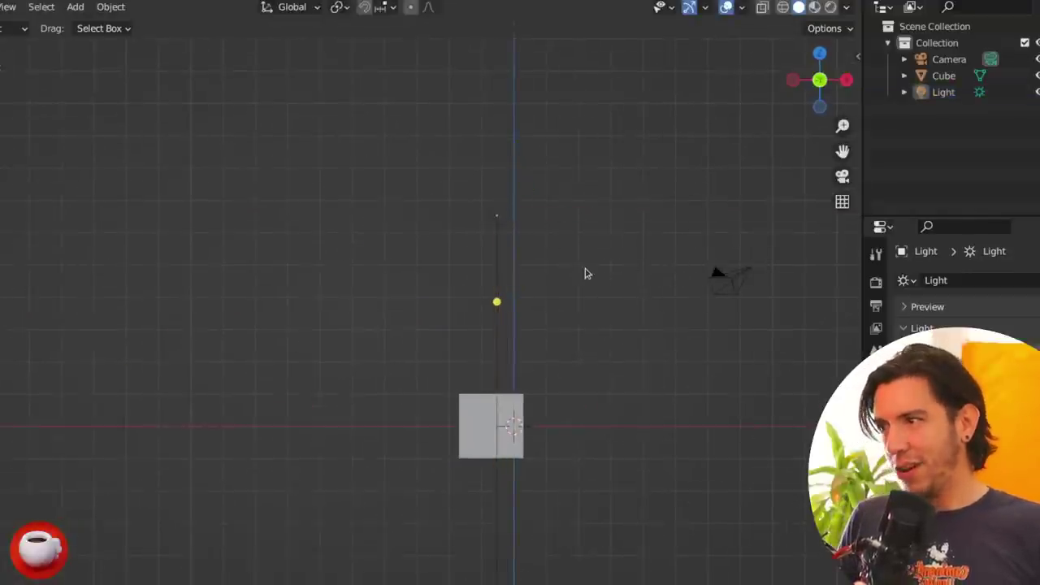
pyautogui.scroll(5, 582, 277)
pyautogui.click(403, 156)
pyautogui.scroll(-4, 539, 249)
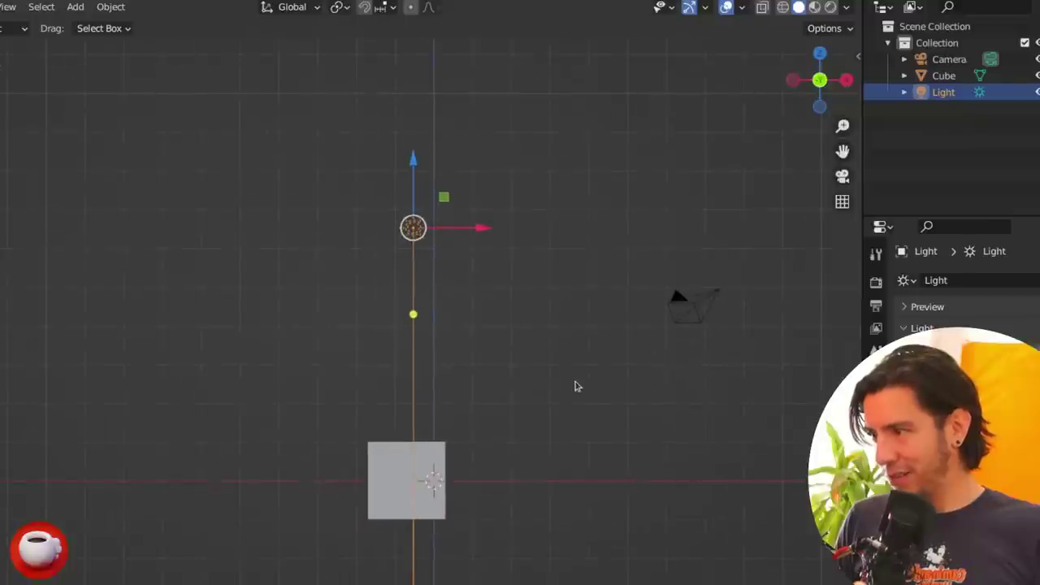
# Step: Rotate the sun light, cancelling twice, then tilt it diagonally
pyautogui.press('r')
pyautogui.press('Escape')
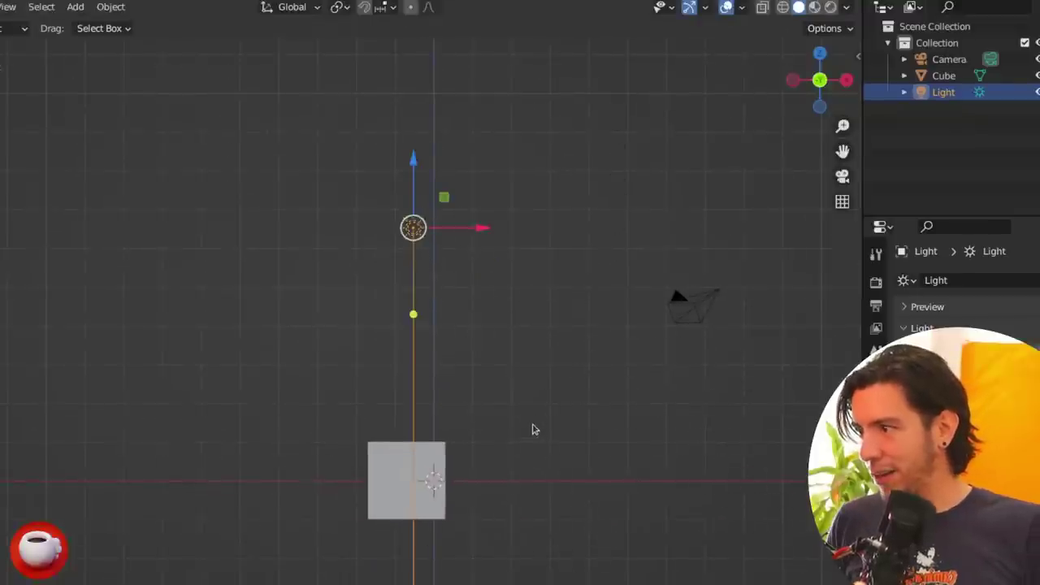
pyautogui.scroll(-5, 546, 504)
pyautogui.scroll(8, 497, 487)
pyautogui.press('r')
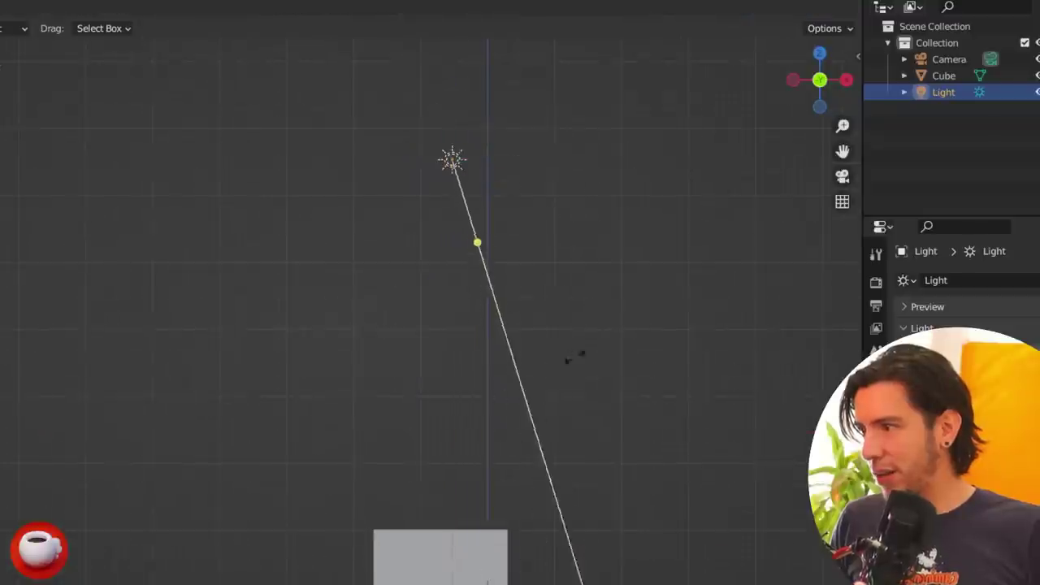
pyautogui.press('Escape')
pyautogui.press('r')
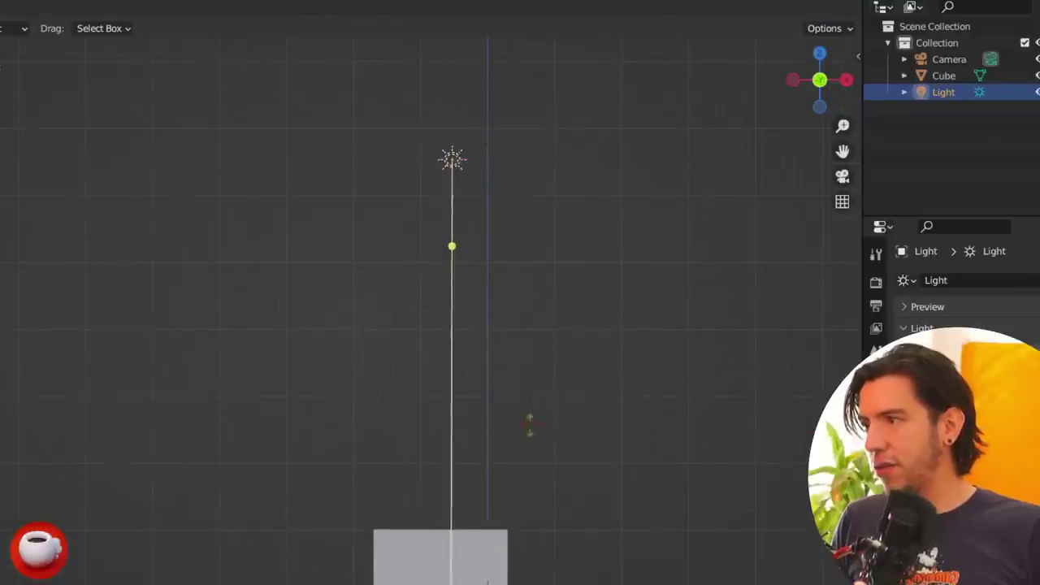
pyautogui.click(514, 335)
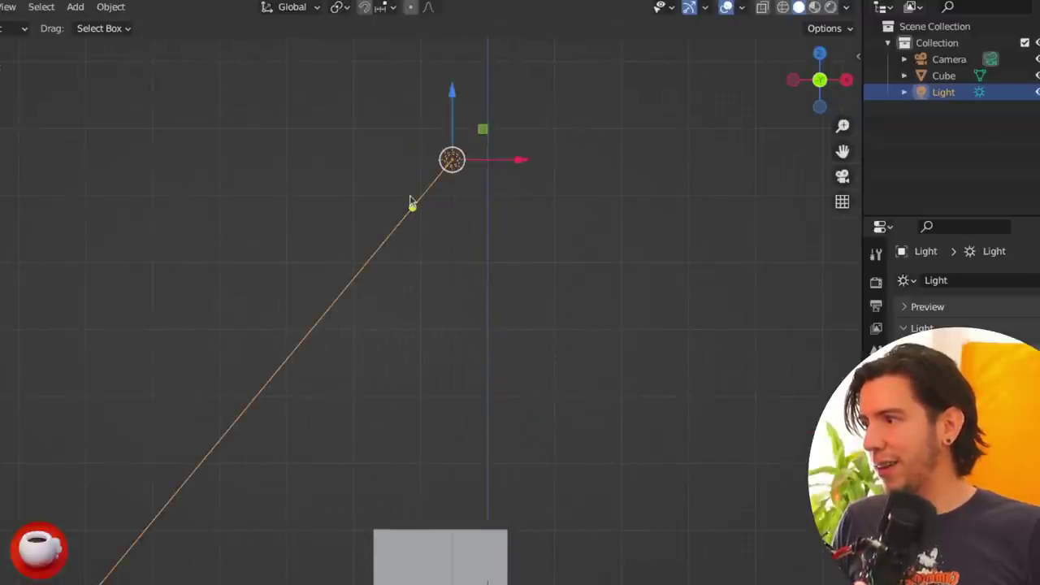
# Step: Re-aim the light's direction with its gizmo, undoing one attempt
pyautogui.moveTo(412, 206); pyautogui.dragTo(405, 248)
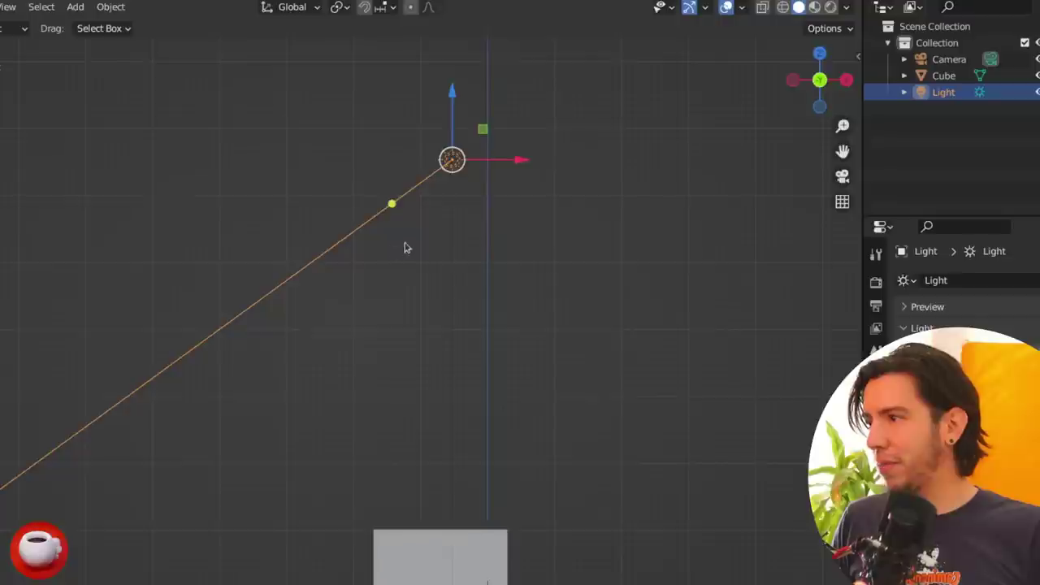
pyautogui.hotkey('ctrl', 'z')
pyautogui.moveTo(413, 206); pyautogui.dragTo(349, 262)
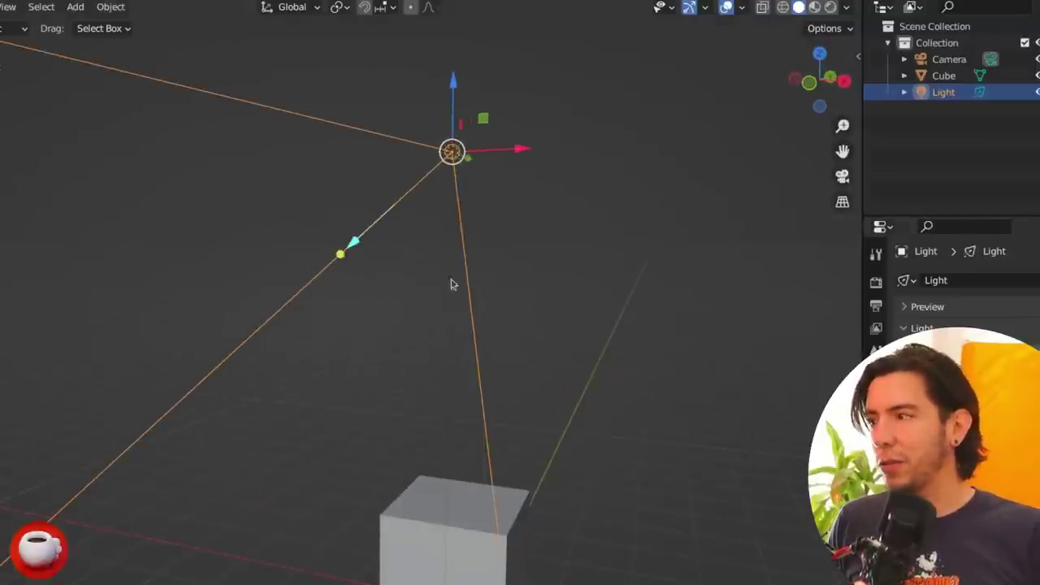
pyautogui.moveTo(357, 238); pyautogui.dragTo(364, 275)
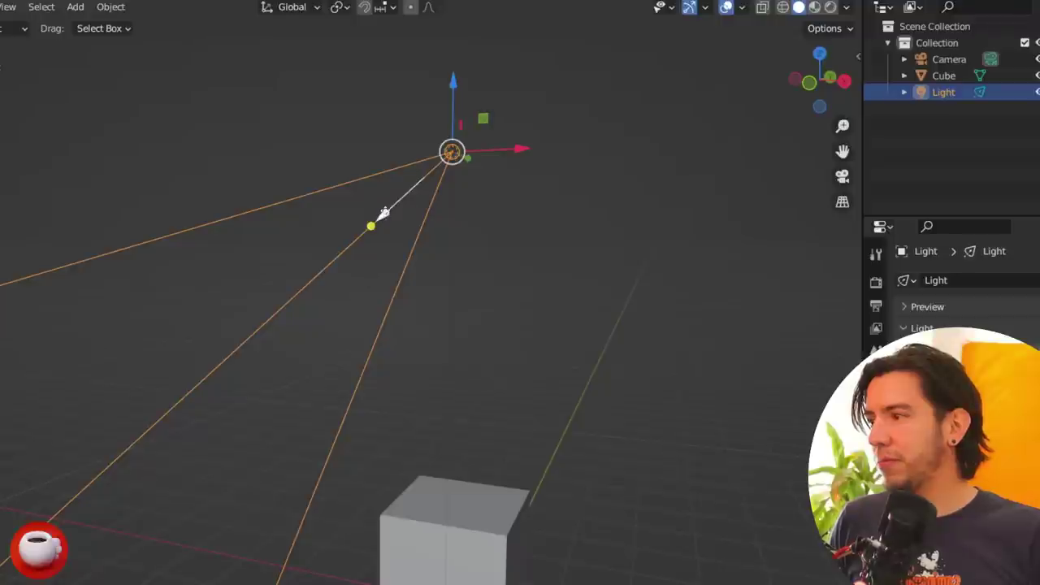
pyautogui.moveTo(383, 212); pyautogui.dragTo(325, 283)
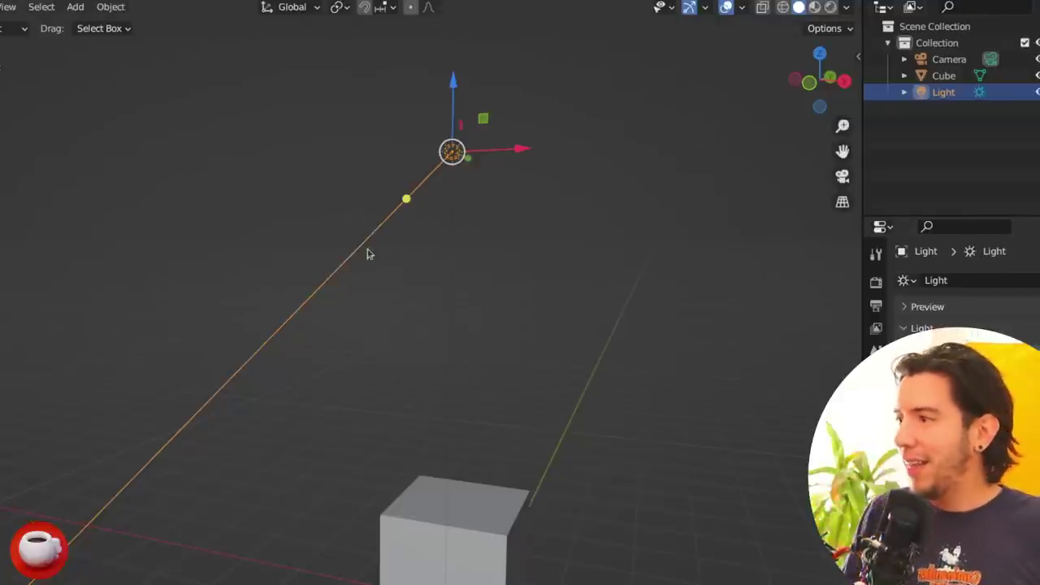
# Step: Undo back to the sun lamp and move the light along its local Z axis
pyautogui.hotkey('ctrl', 'z')
pyautogui.hotkey('ctrl', 'z')
pyautogui.hotkey('ctrl', 'z')
pyautogui.hotkey('ctrl', 'z')
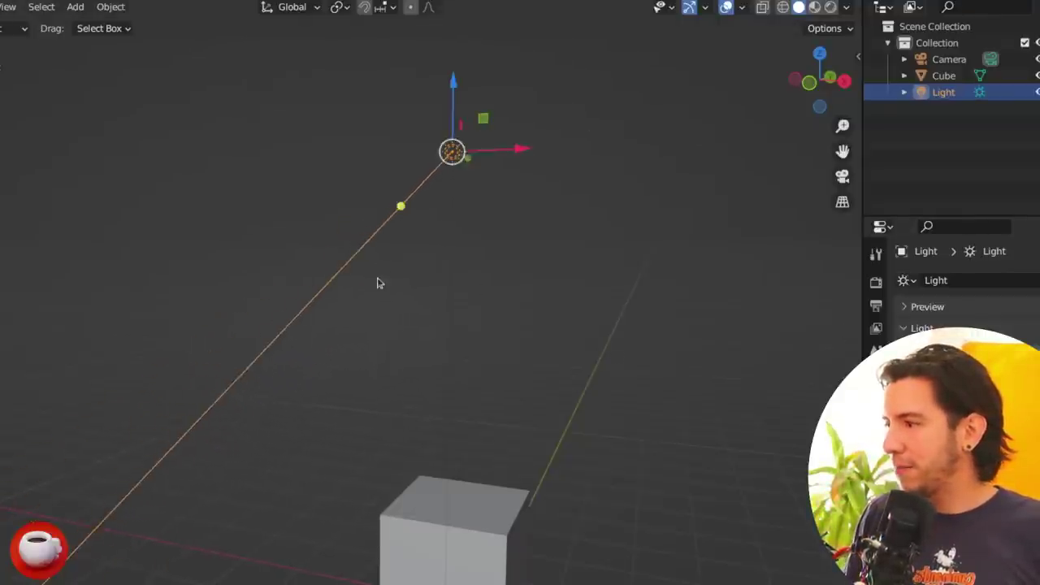
pyautogui.hotkey('ctrl', 'z')
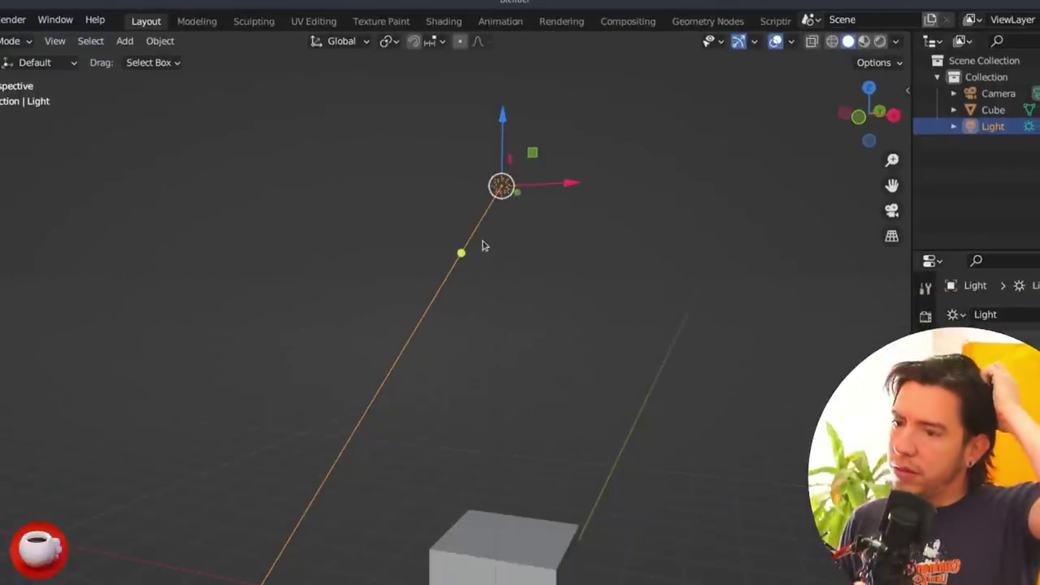
pyautogui.press('g')
pyautogui.press('z')
pyautogui.press('z')
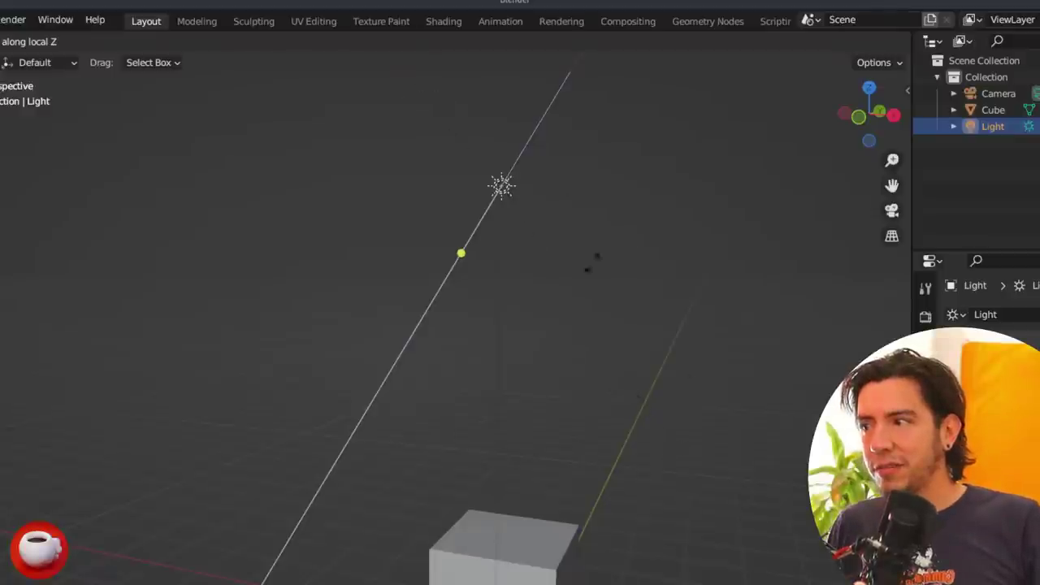
pyautogui.click(659, 268)
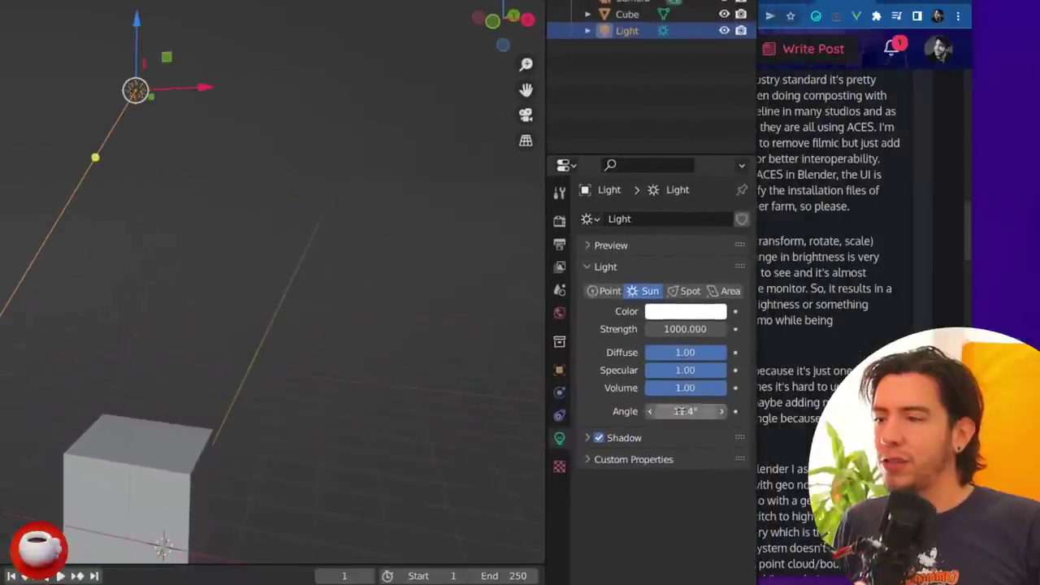
# Step: Narrow the sun's angle slightly and switch the viewport to Rendered shading
pyautogui.moveTo(671, 434)
pyautogui.mouseDown()
pyautogui.moveTo(649, 434)
pyautogui.moveTo(660, 434)
pyautogui.mouseUp()
pyautogui.press('z')
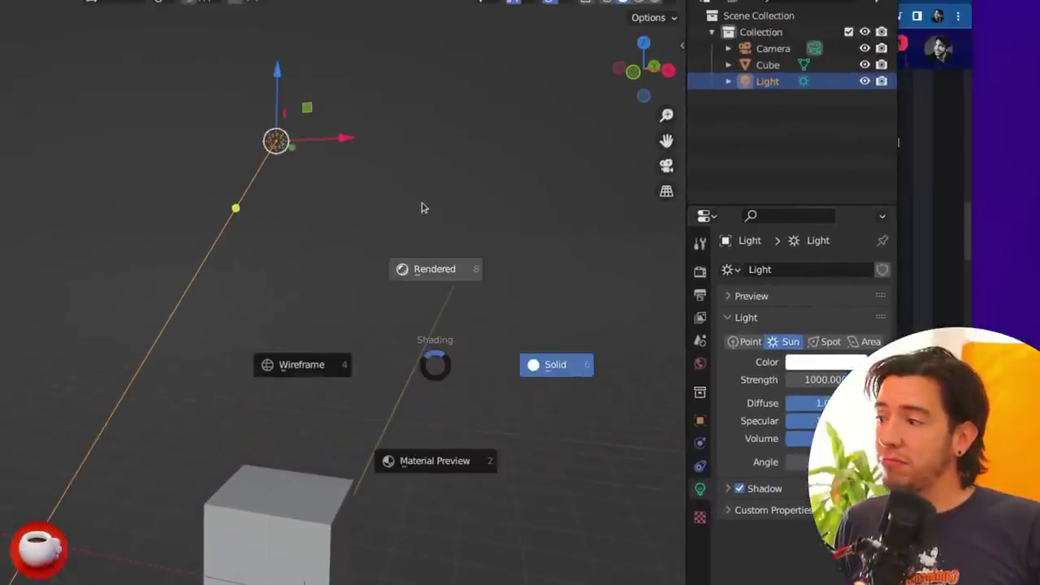
pyautogui.click(389, 269)
pyautogui.scroll(-5, 394, 265)
# Step: Add a plane mesh and scale it up into a large floor
pyautogui.hotkey('shift', 'a')
pyautogui.click(438, 264)
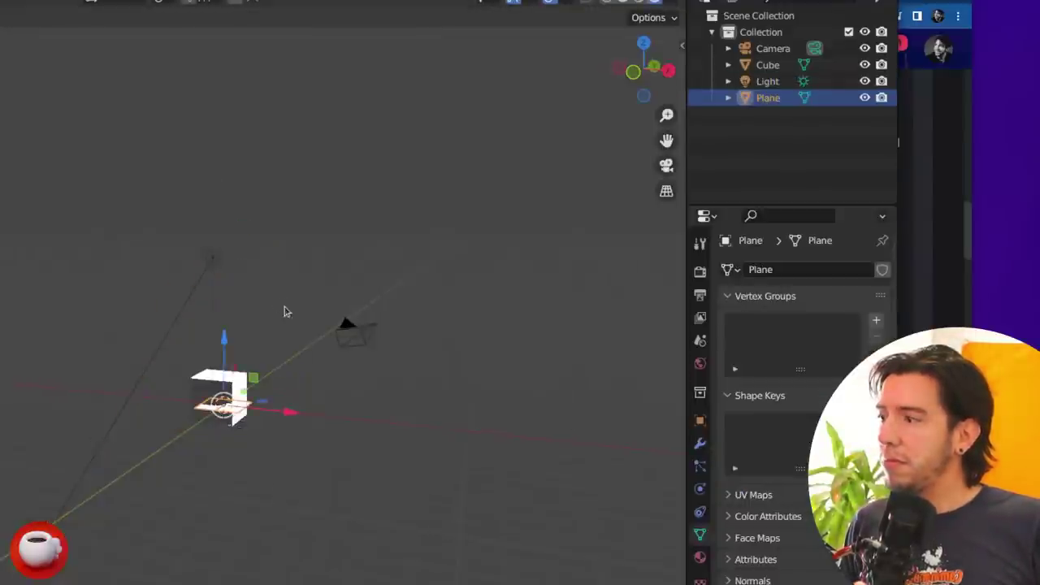
pyautogui.press('s')
pyautogui.click(220, 274)
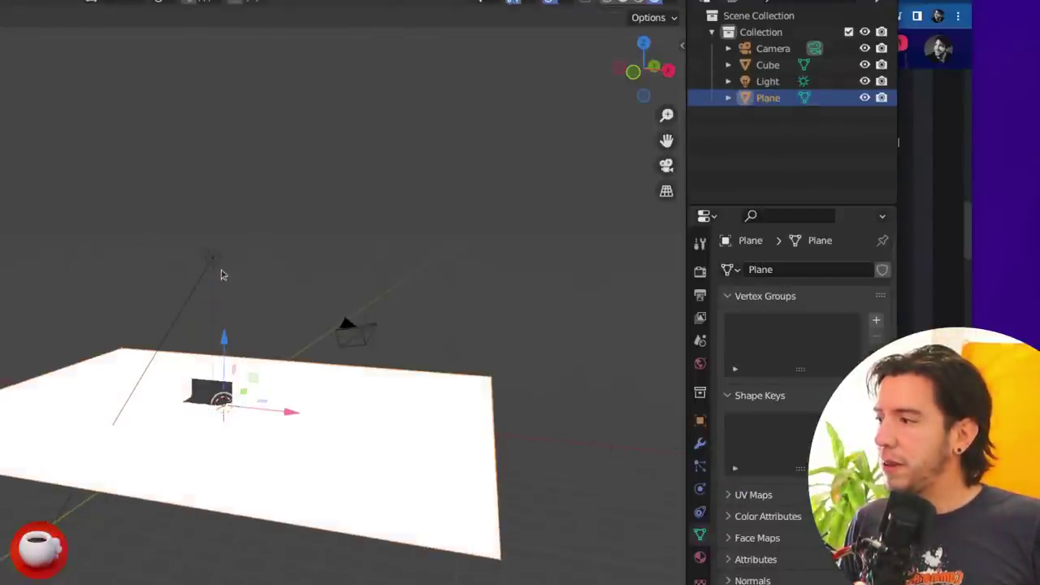
# Step: Set the light's Strength to 10 and adjust the sun Angle to soften, then sharpen shadows
pyautogui.click(216, 258)
pyautogui.click(832, 378)
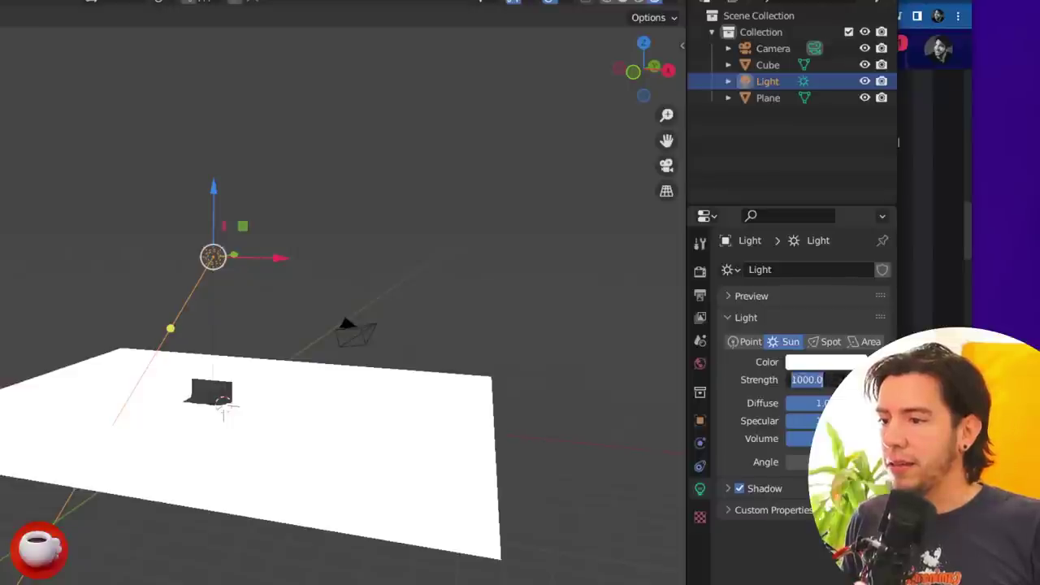
pyautogui.write('10')
pyautogui.press('Return')
pyautogui.hscroll(-3, 290, 390)
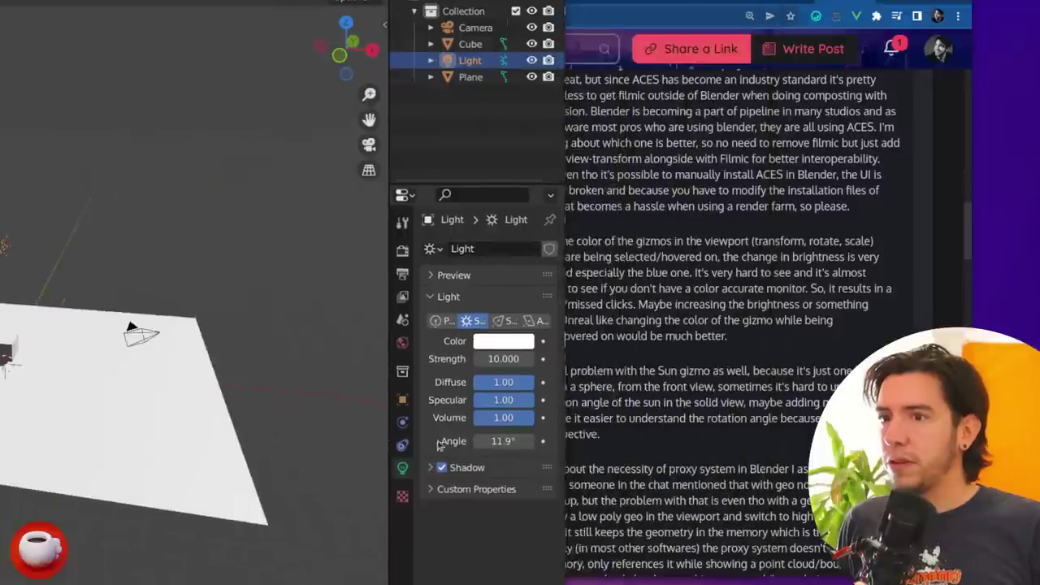
pyautogui.moveTo(502, 441); pyautogui.dragTo(569, 440)
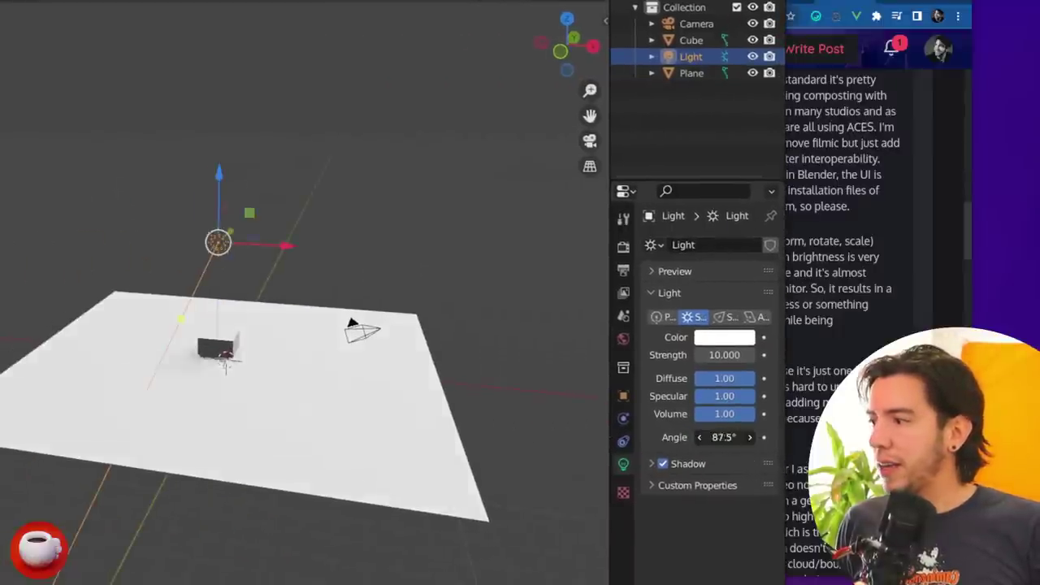
pyautogui.moveTo(724, 437); pyautogui.dragTo(674, 437)
pyautogui.scroll(3, 116, 339)
pyautogui.moveTo(116, 339); pyautogui.dragTo(226, 271)
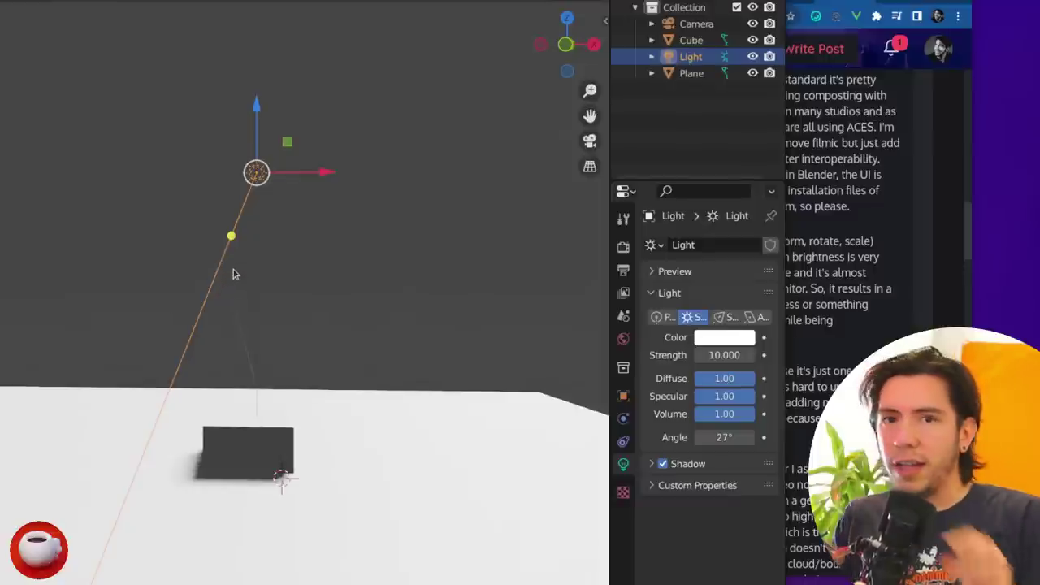
# Step: Change the light to a Spot with Radius 0 m and a narrower cone
pyautogui.click(740, 321)
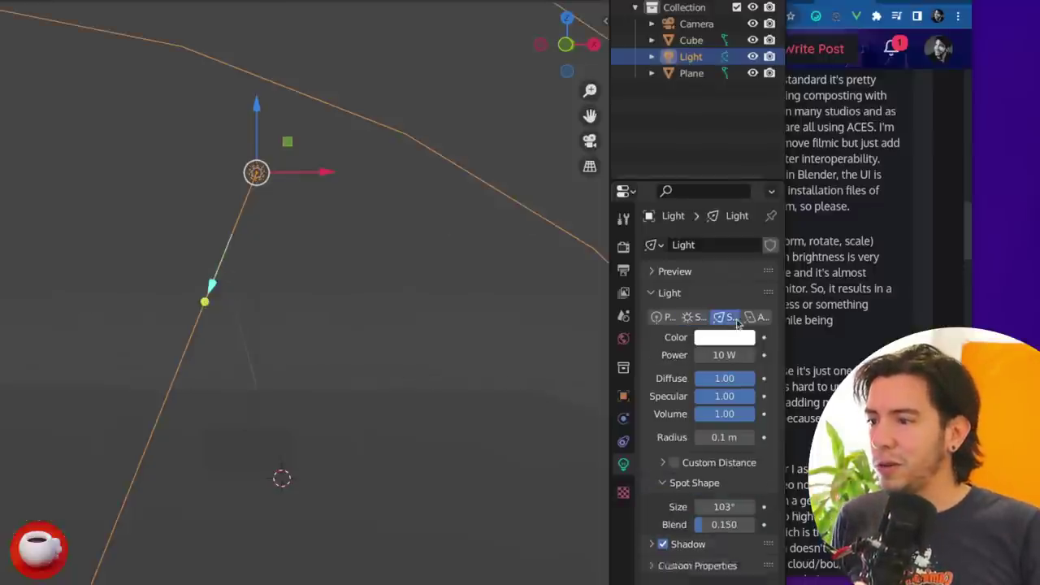
pyautogui.scroll(-5, 421, 255)
pyautogui.moveTo(727, 441); pyautogui.dragTo(313, 405)
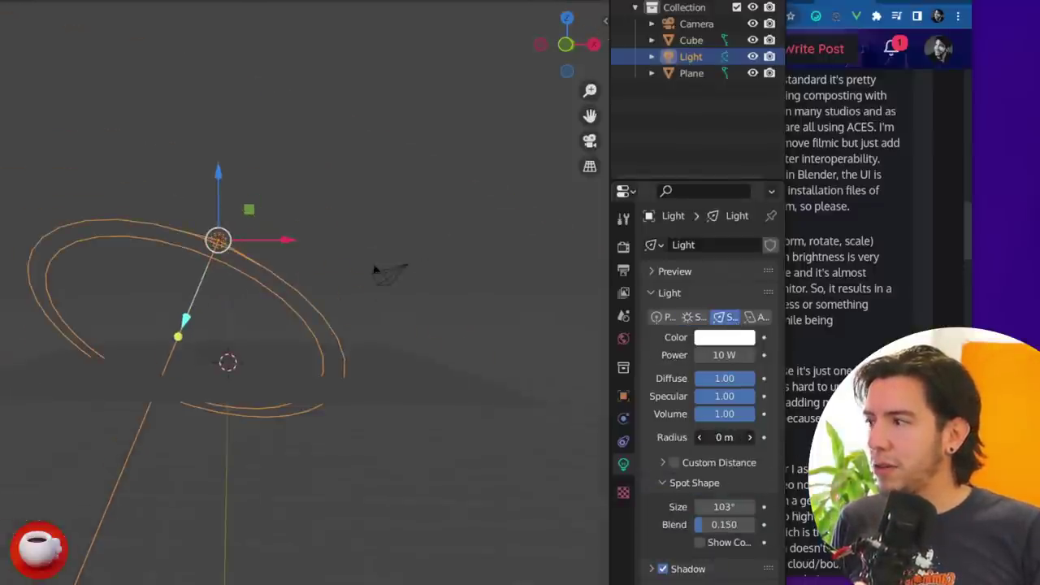
pyautogui.moveTo(723, 428); pyautogui.dragTo(660, 428)
# Step: Minimize Blender and scroll the post past Q4 to the dark-mode request comment
pyautogui.press('super+Down')
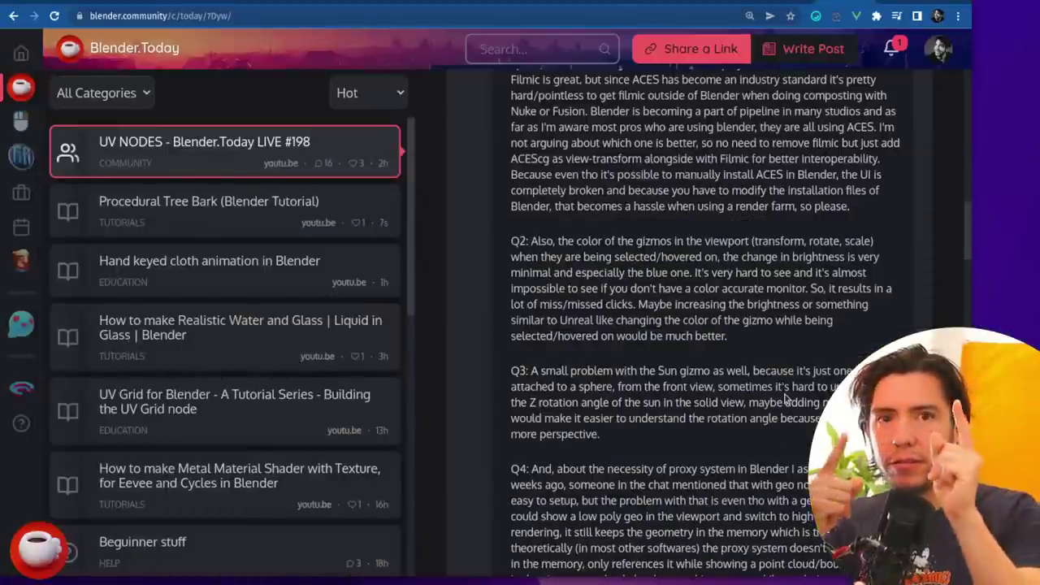
pyautogui.scroll(-3, 747, 297)
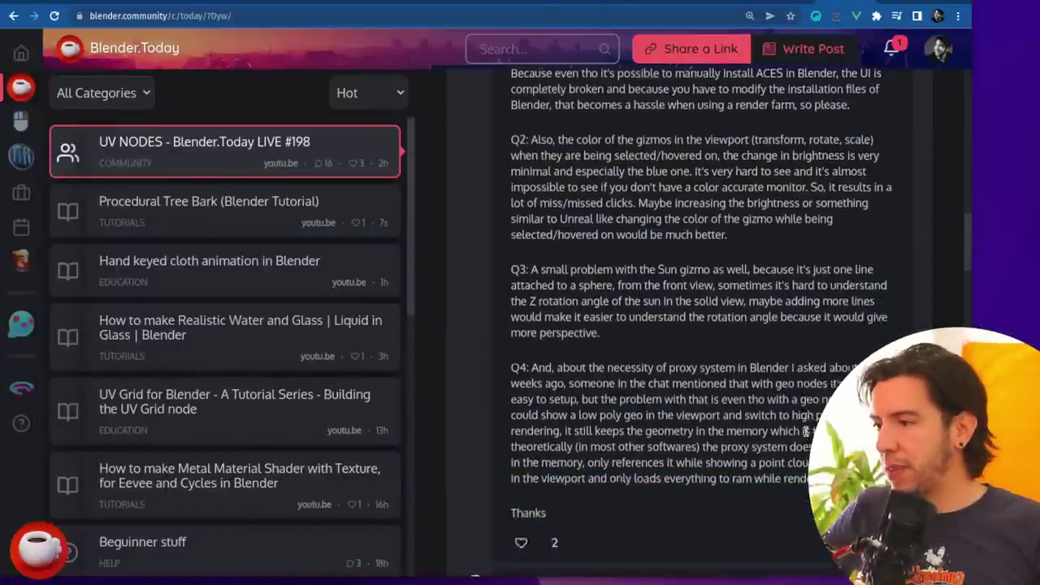
pyautogui.scroll(3, 751, 242)
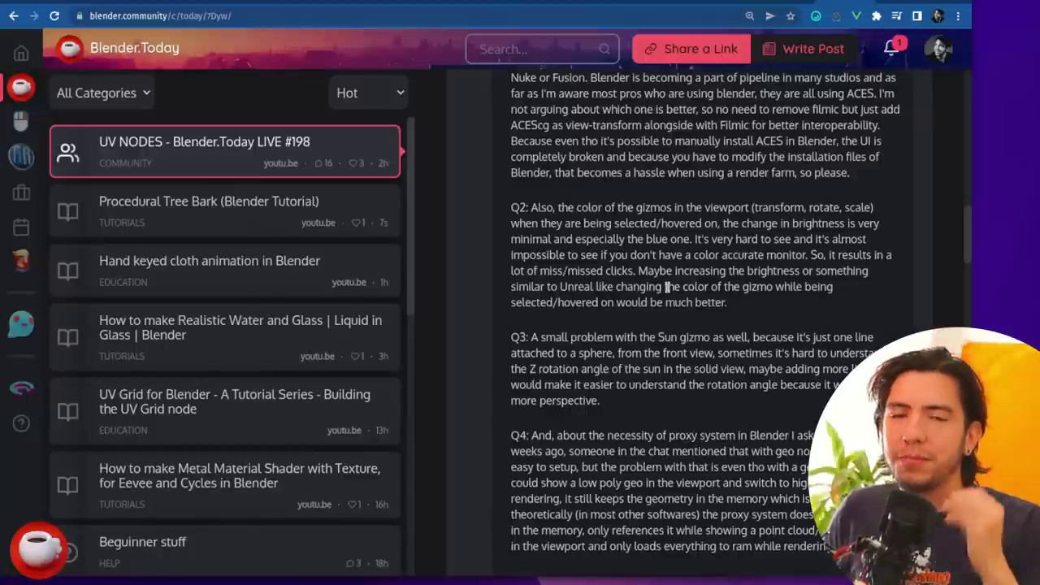
pyautogui.scroll(-2, 666, 287)
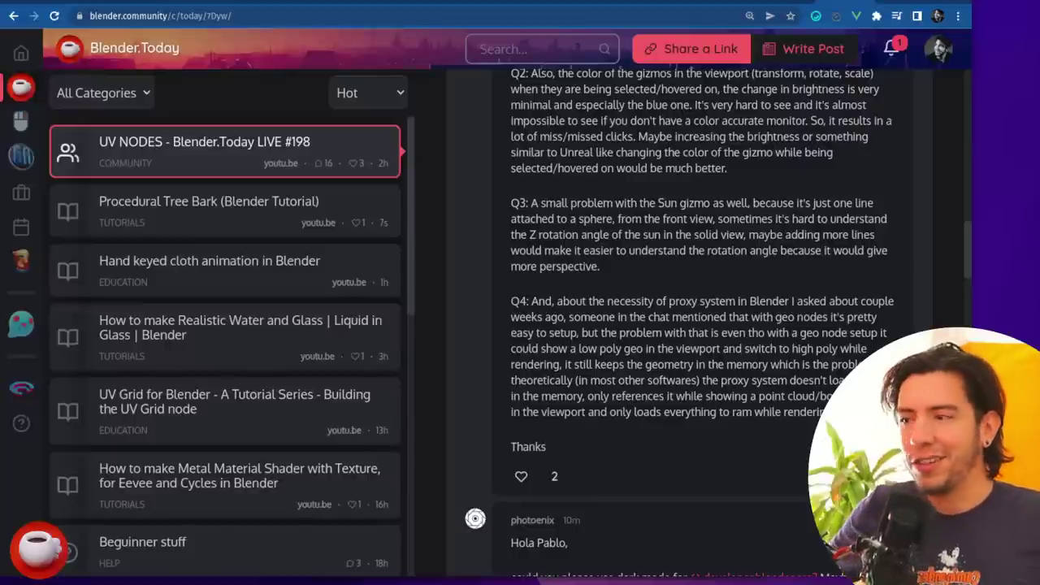
pyautogui.scroll(-1, 926, 305)
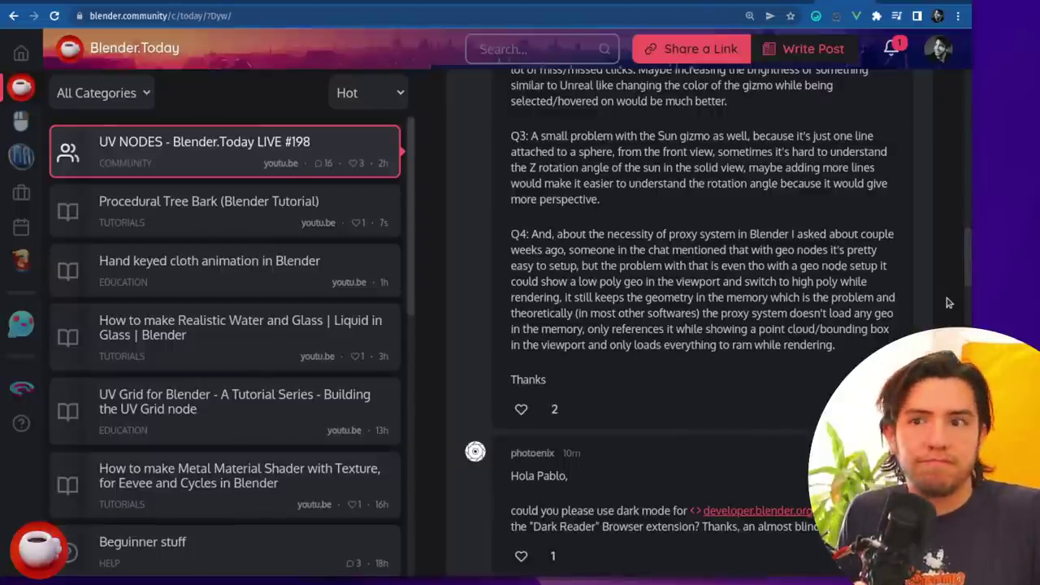
pyautogui.scroll(-2, 947, 302)
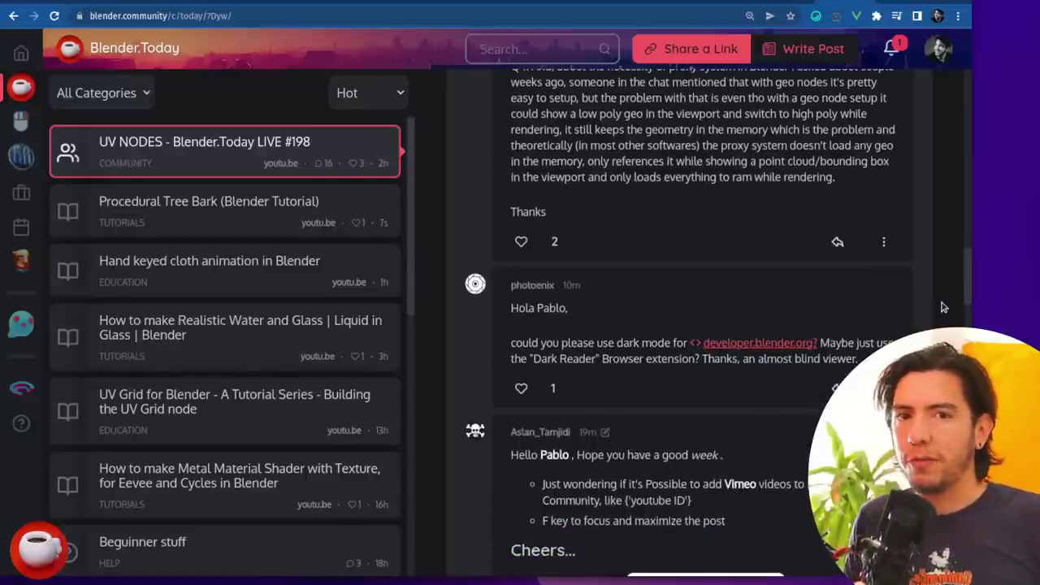
pyautogui.scroll(2, 945, 310)
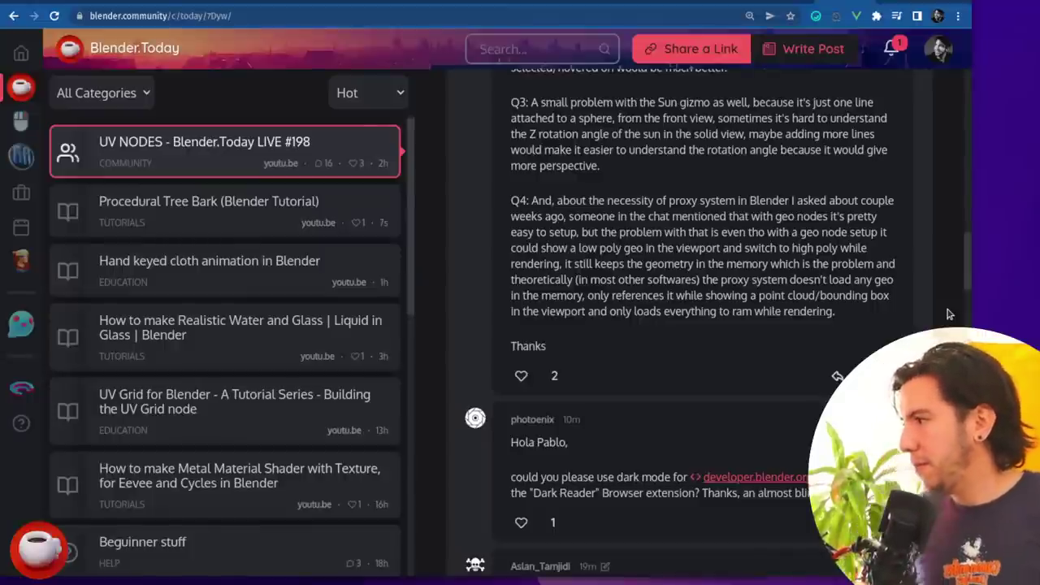
pyautogui.scroll(-2, 949, 314)
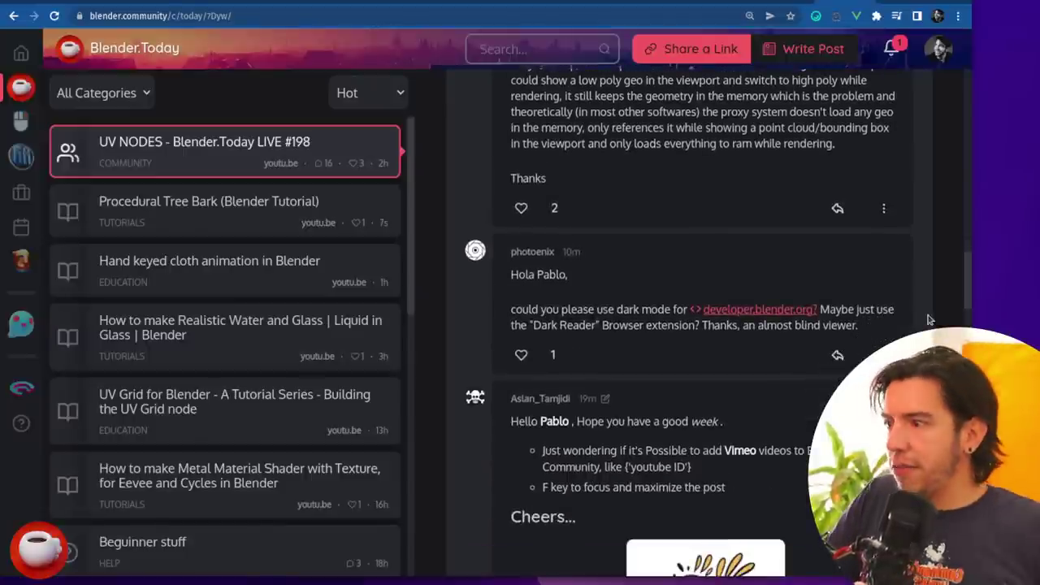
pyautogui.click(555, 355)
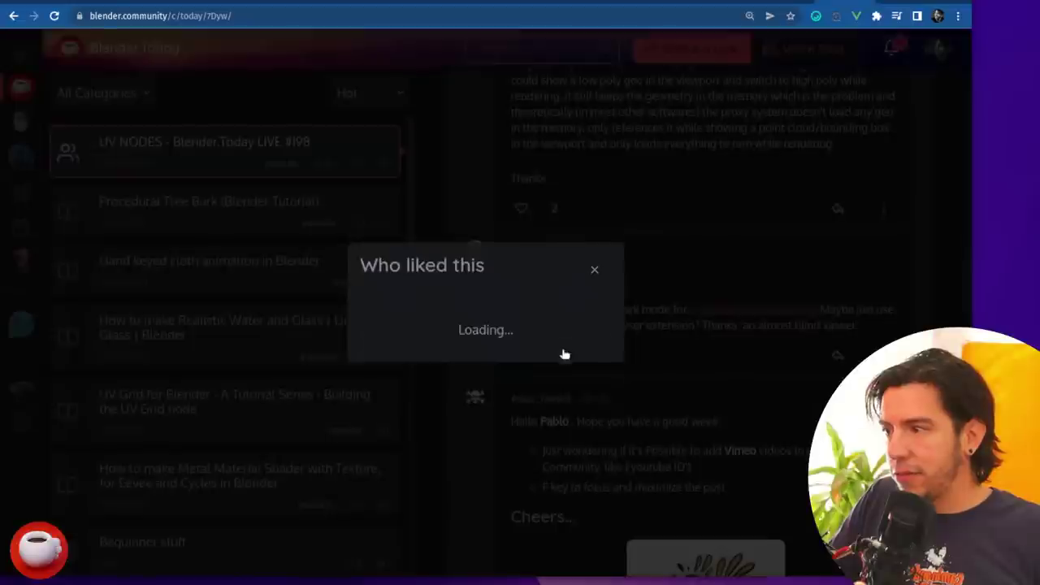
pyautogui.click(751, 366)
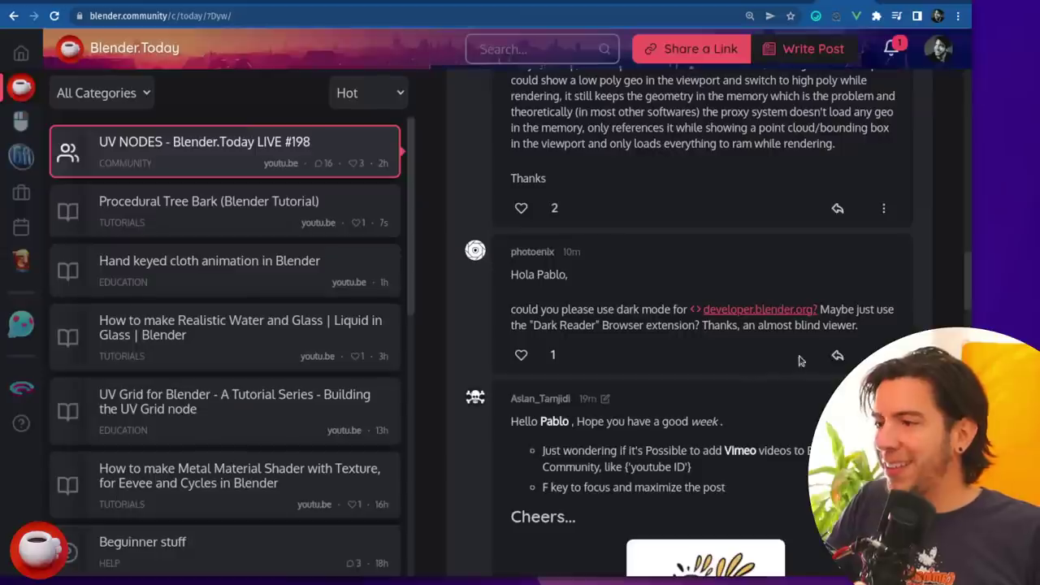
pyautogui.scroll(1, 699, 325)
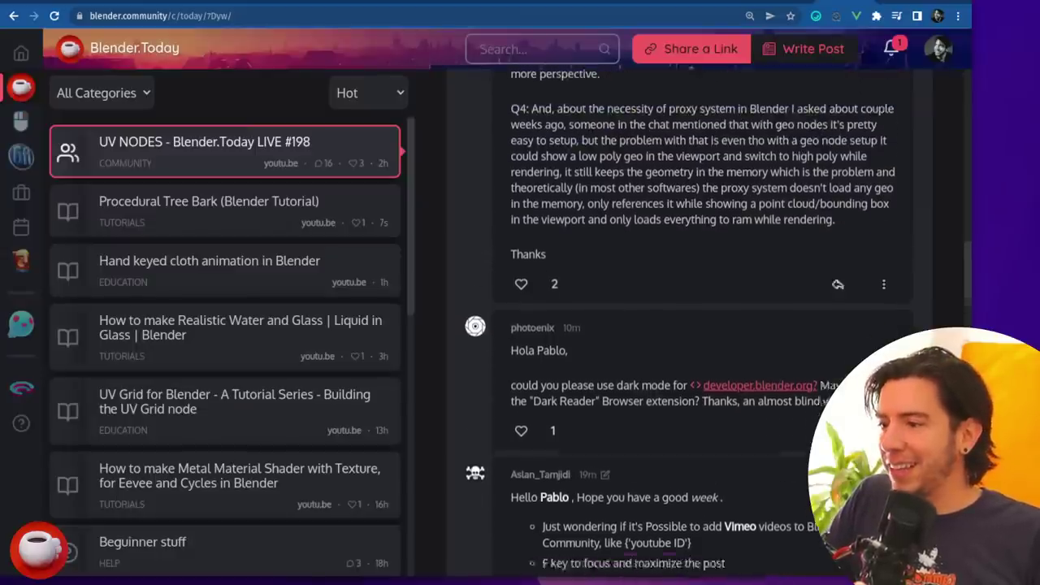
pyautogui.scroll(-3, 699, 325)
pyautogui.scroll(2, 699, 325)
pyautogui.scroll(-1, 931, 312)
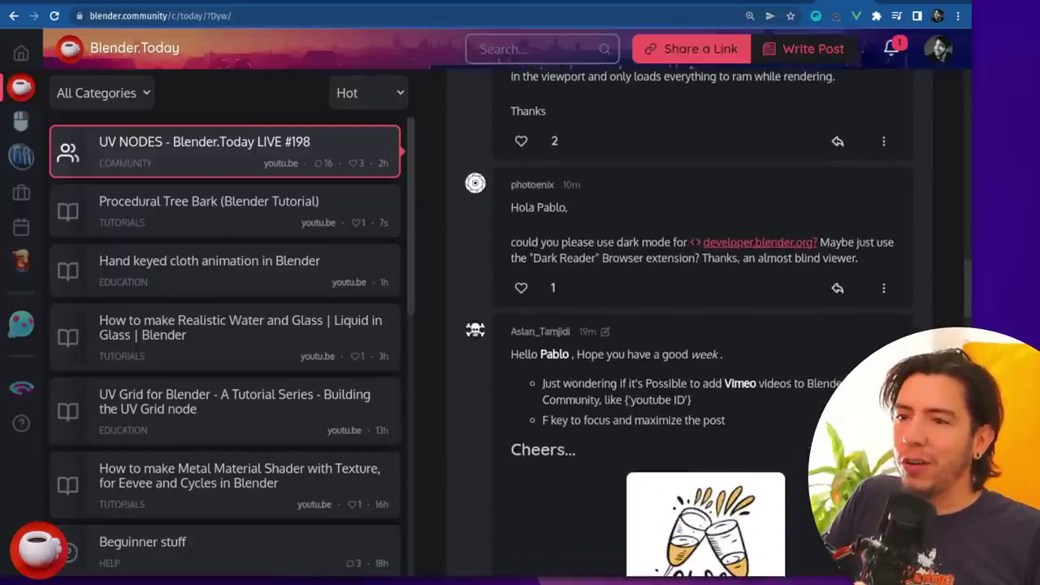
pyautogui.scroll(-1, 931, 311)
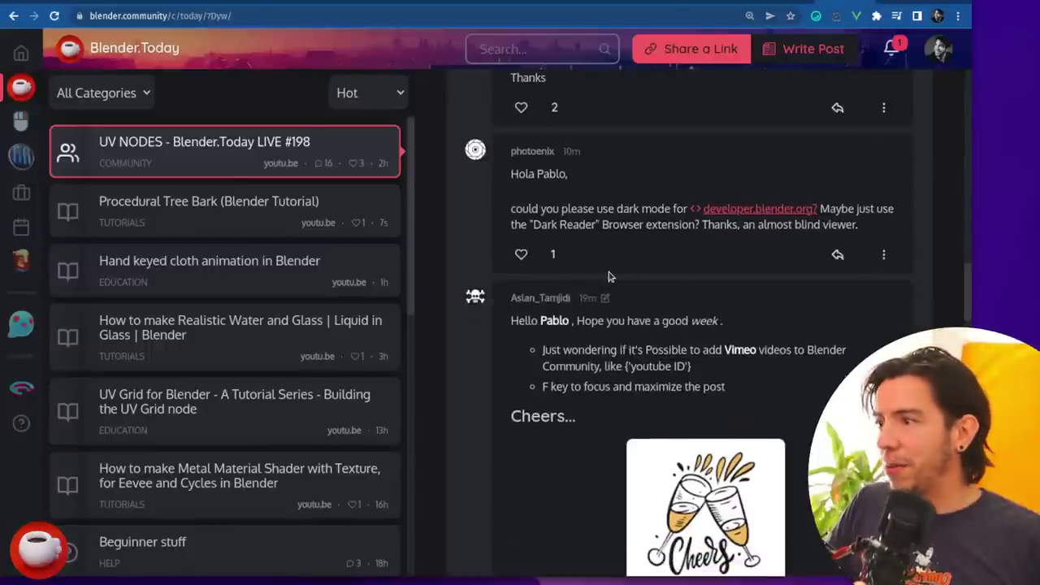
# Step: Follow the comment's developer.blender.org link, zoom out, peek at the account menu, then switch back
pyautogui.click(741, 210)
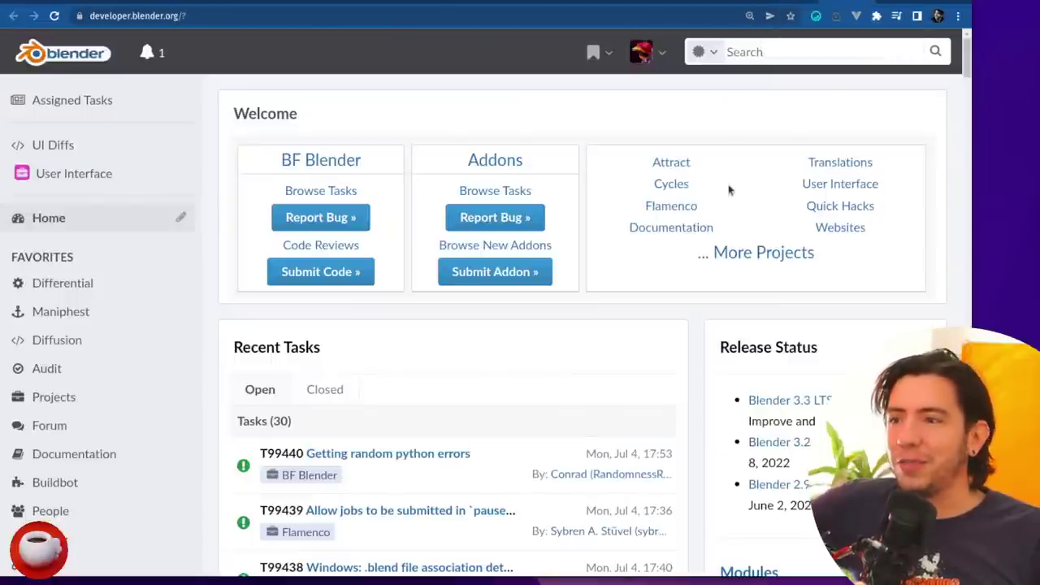
pyautogui.hotkey('ctrl', '-')
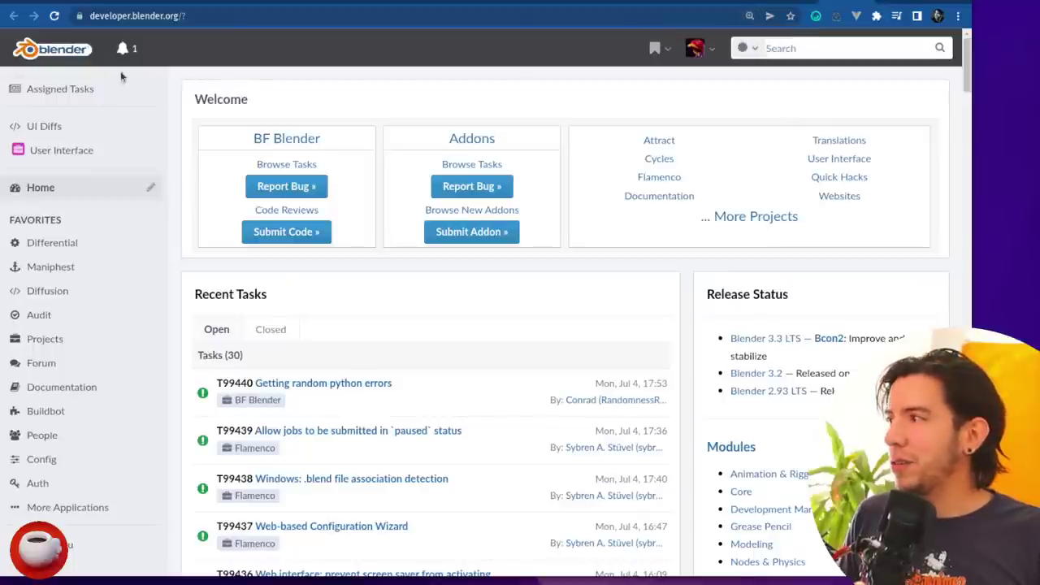
pyautogui.click(700, 47)
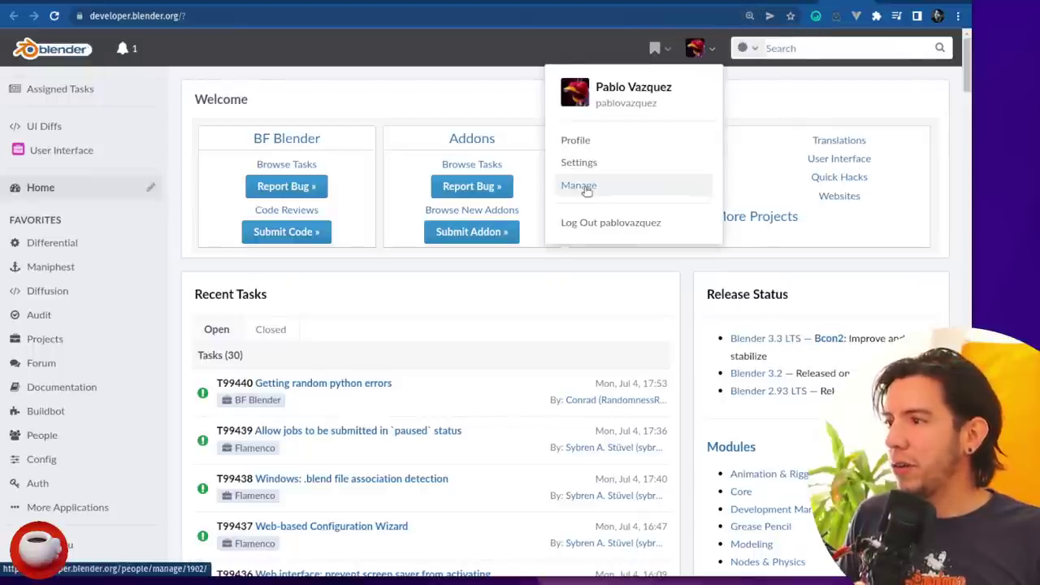
pyautogui.click(778, 95)
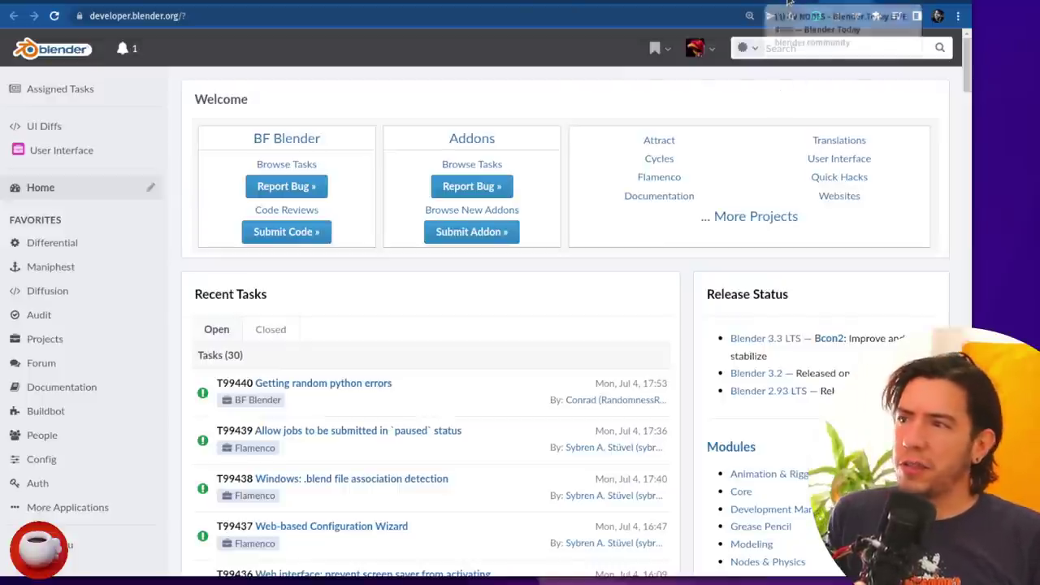
pyautogui.hotkey('ctrl', 'Tab')
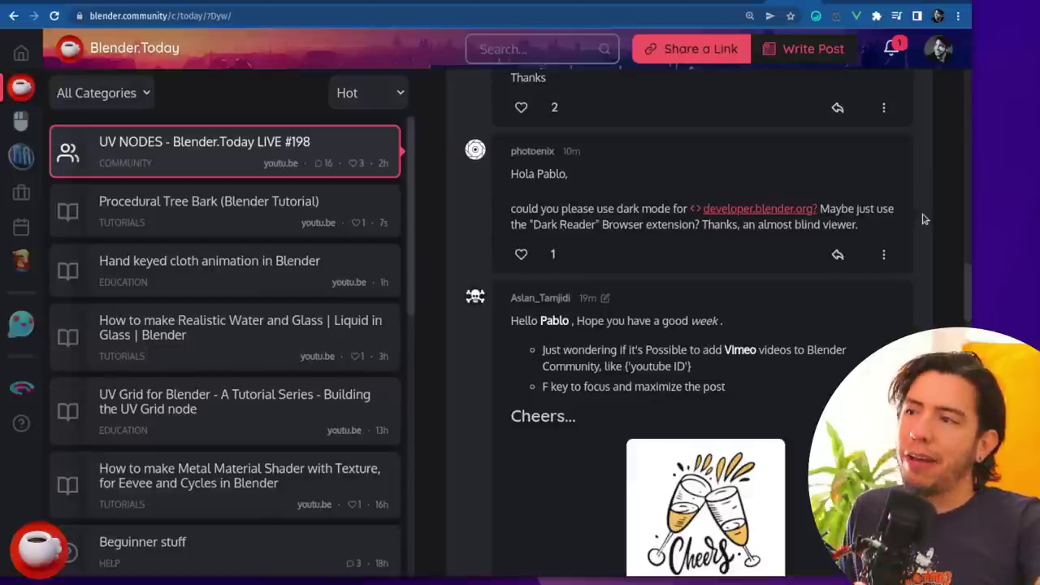
# Step: Peek at the developer.blender.org tab, return, and highlight 'almost blind' in the dark-mode comment
pyautogui.click(760, 209)
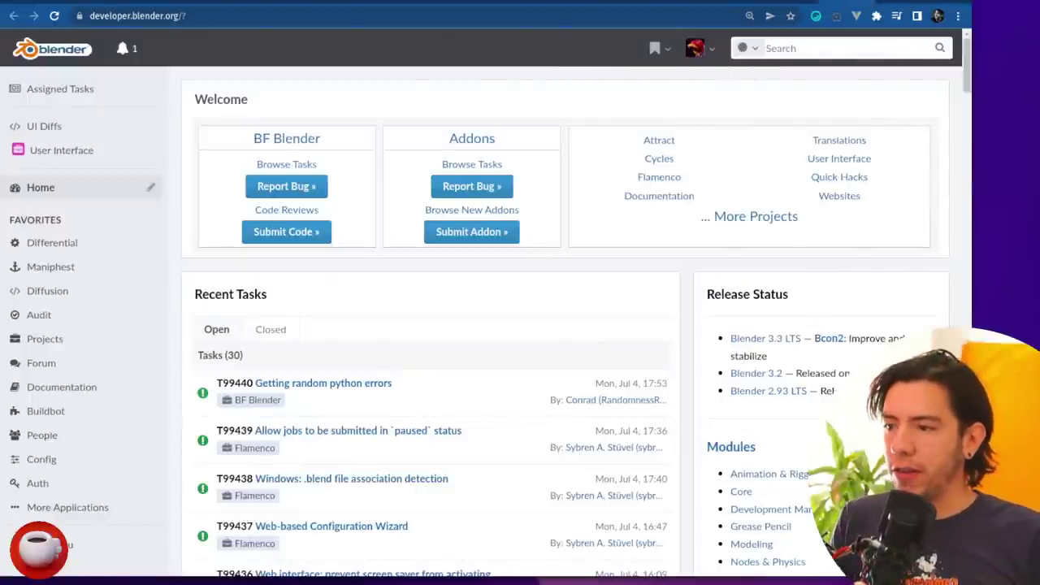
pyautogui.click(785, 4)
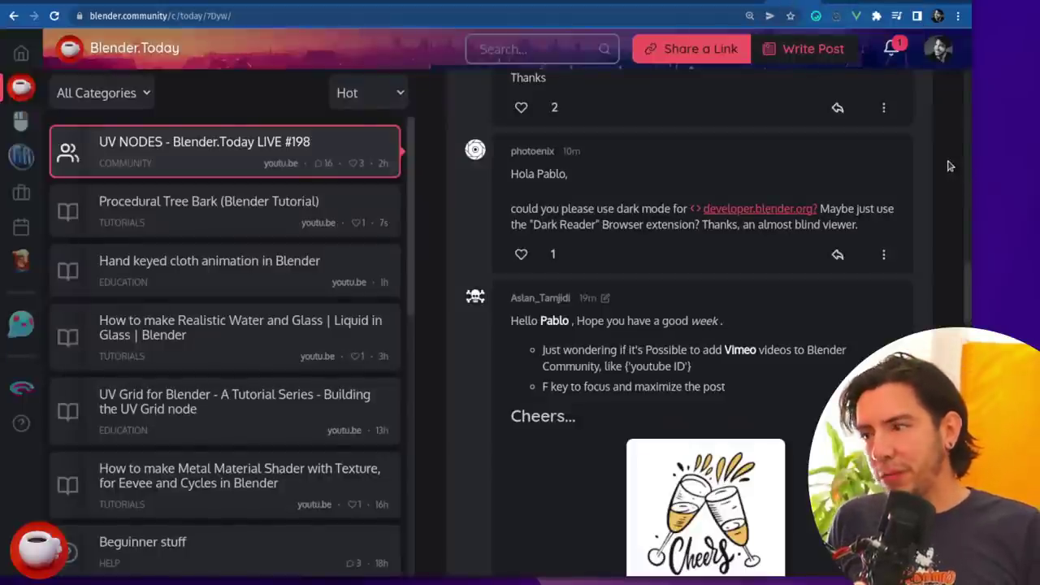
pyautogui.scroll(-1, 947, 167)
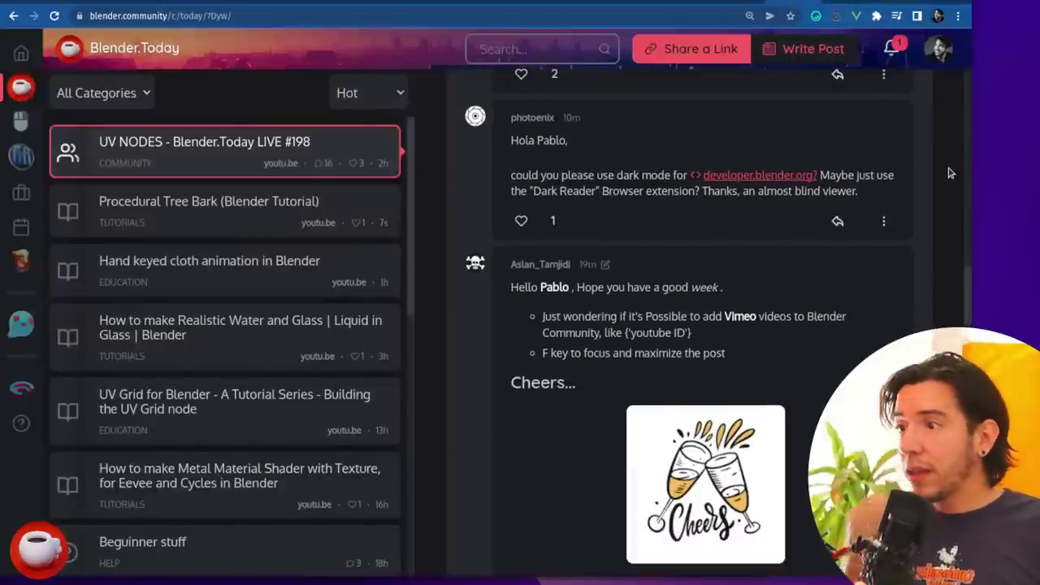
pyautogui.moveTo(836, 192); pyautogui.dragTo(757, 192)
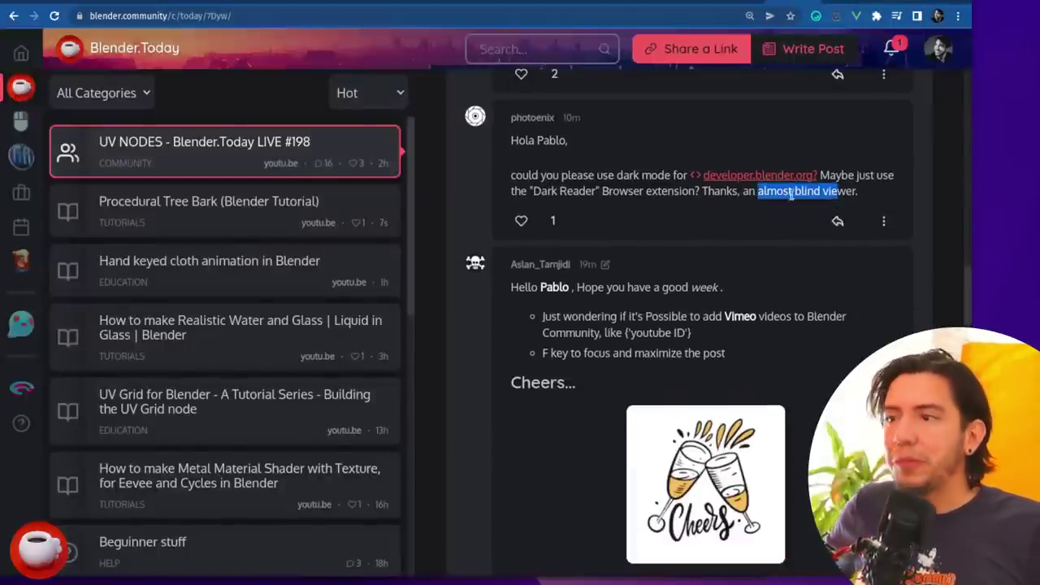
pyautogui.moveTo(822, 192); pyautogui.dragTo(755, 192)
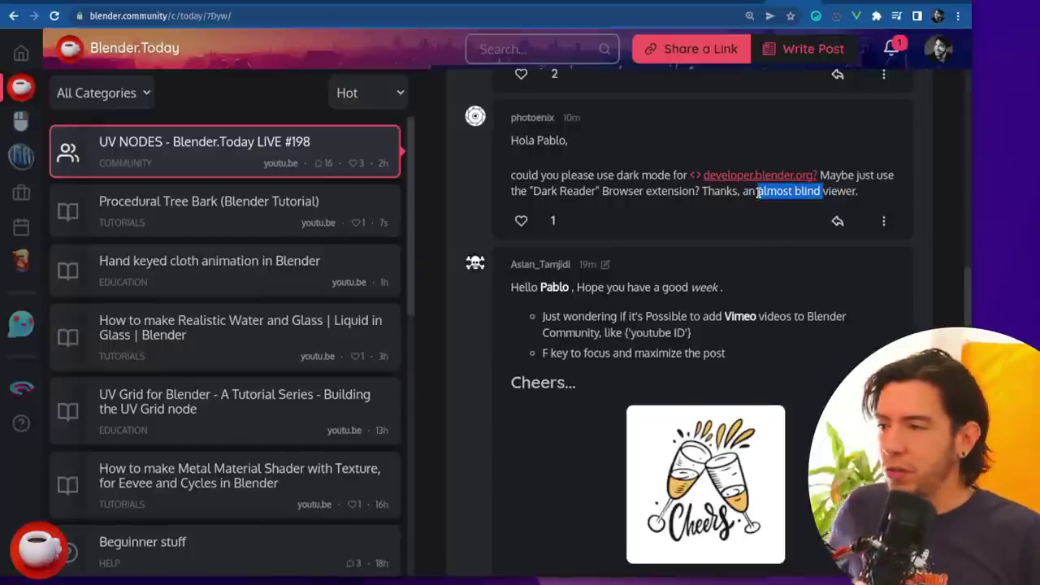
pyautogui.click(883, 294)
pyautogui.scroll(-2, 884, 296)
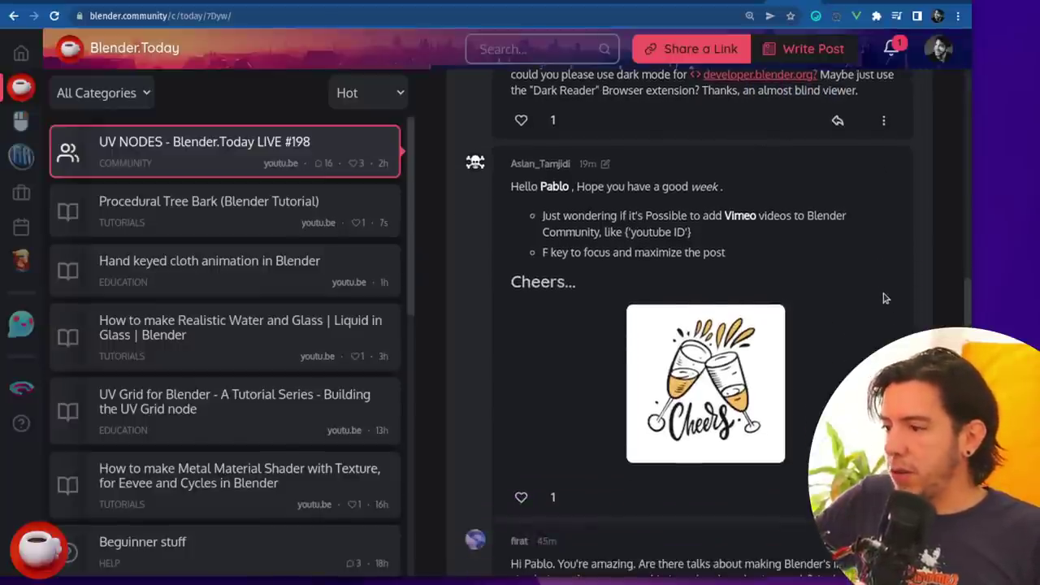
pyautogui.click(553, 496)
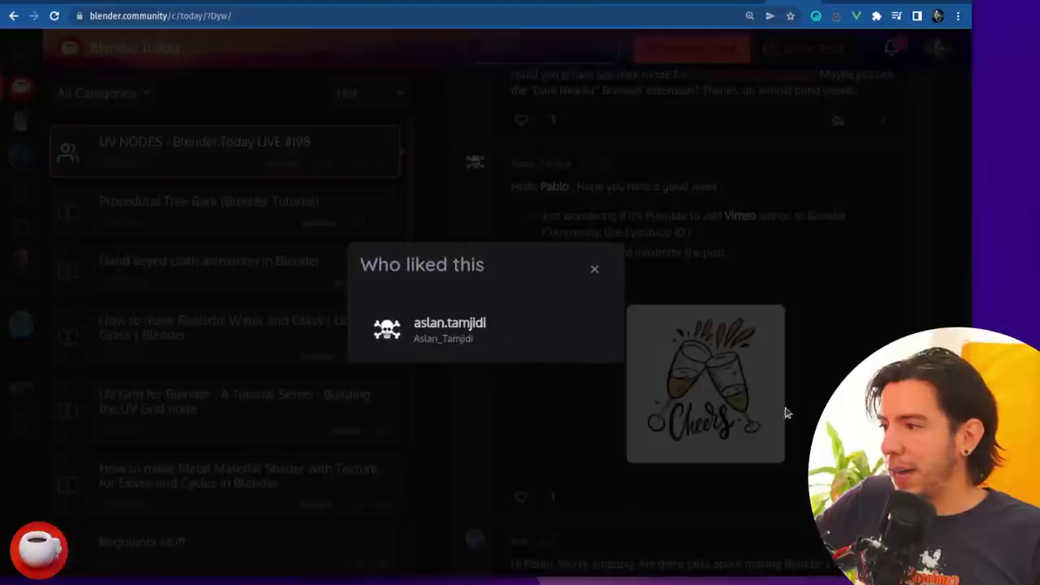
pyautogui.click(847, 315)
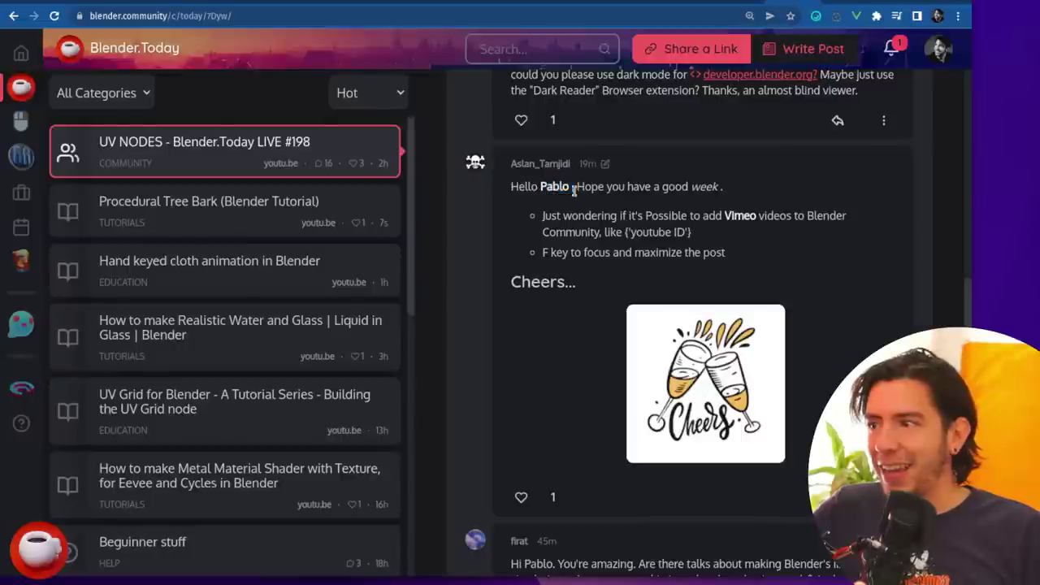
pyautogui.doubleClick(553, 186)
pyautogui.click(819, 299)
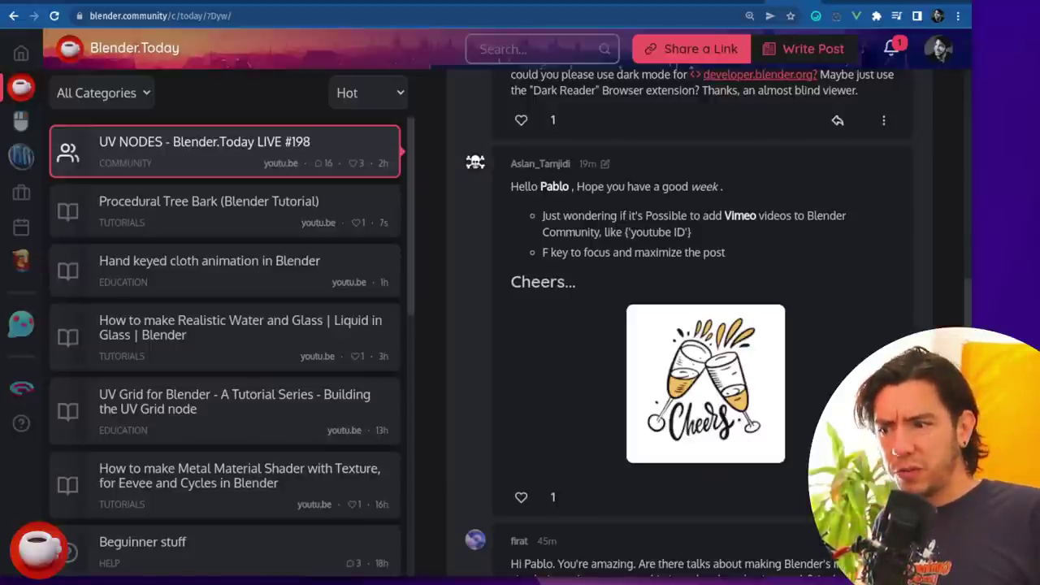
pyautogui.click(838, 497)
pyautogui.write('{vien')
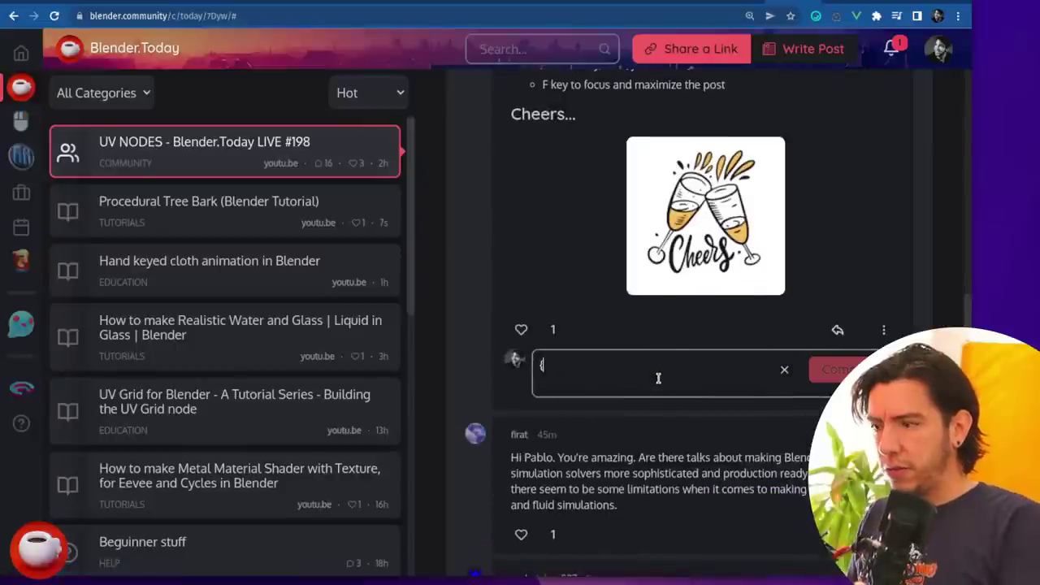
pyautogui.press('BackSpace')
pyautogui.press('BackSpace')
pyautogui.write('meo 123123123}')
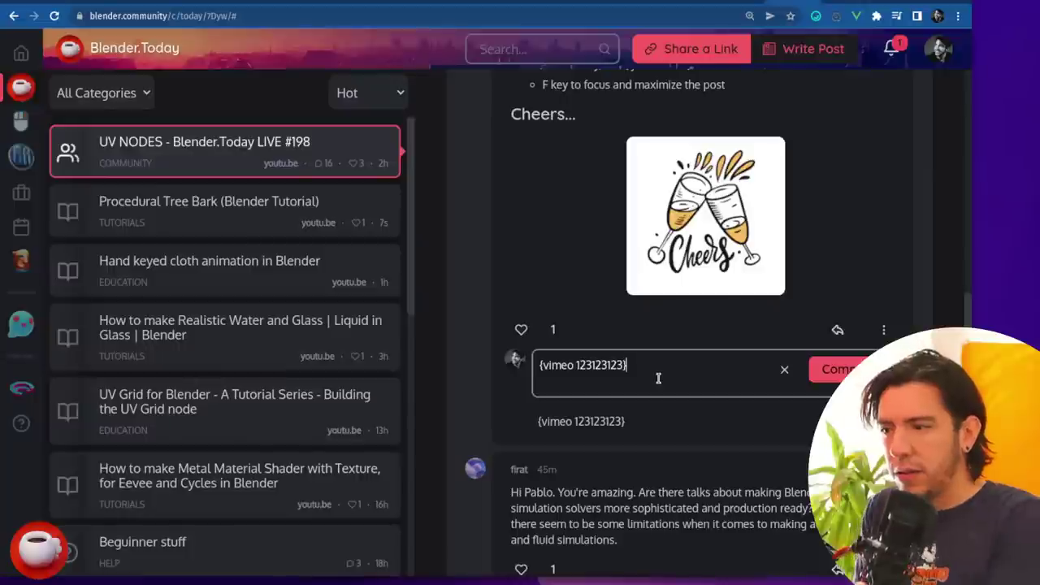
pyautogui.press('Home')
pyautogui.press('Right')
pyautogui.hotkey('ctrl', 'shift', 'Right')
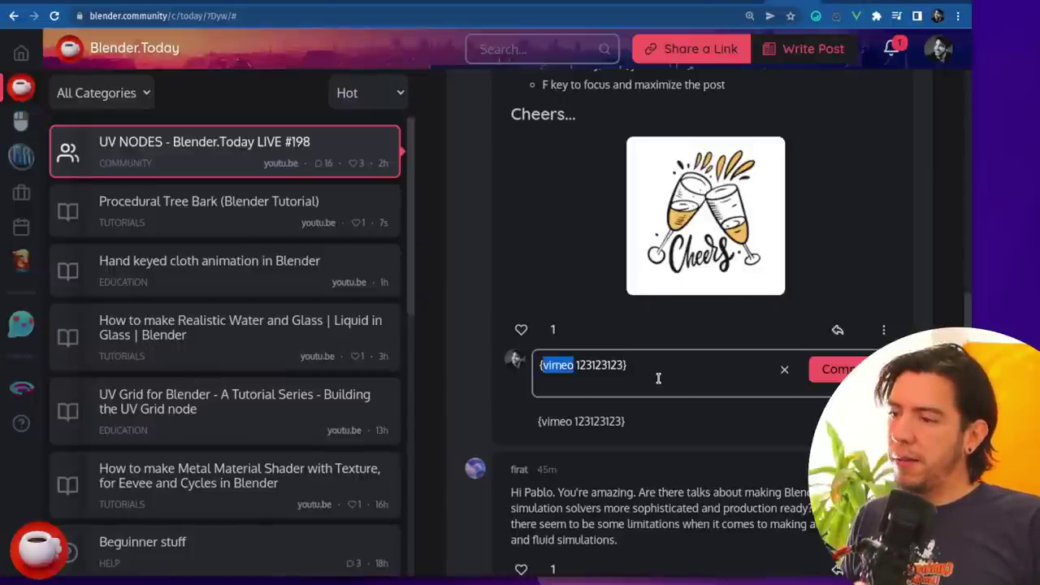
pyautogui.press('End')
pyautogui.hotkey('ctrl', 'a')
pyautogui.press('BackSpace')
pyautogui.click(783, 371)
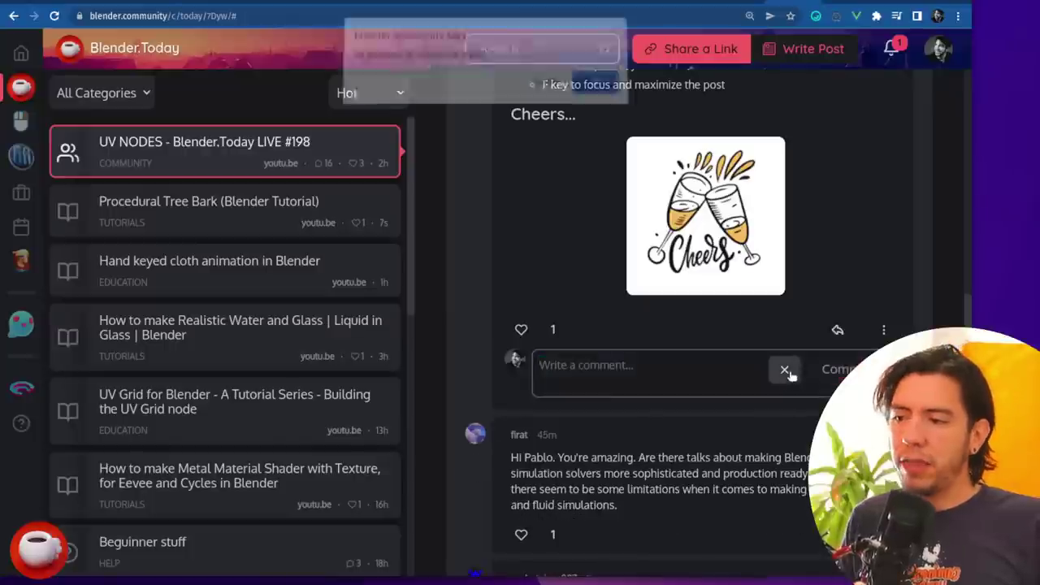
pyautogui.press('Return')
pyautogui.scroll(1, 902, 286)
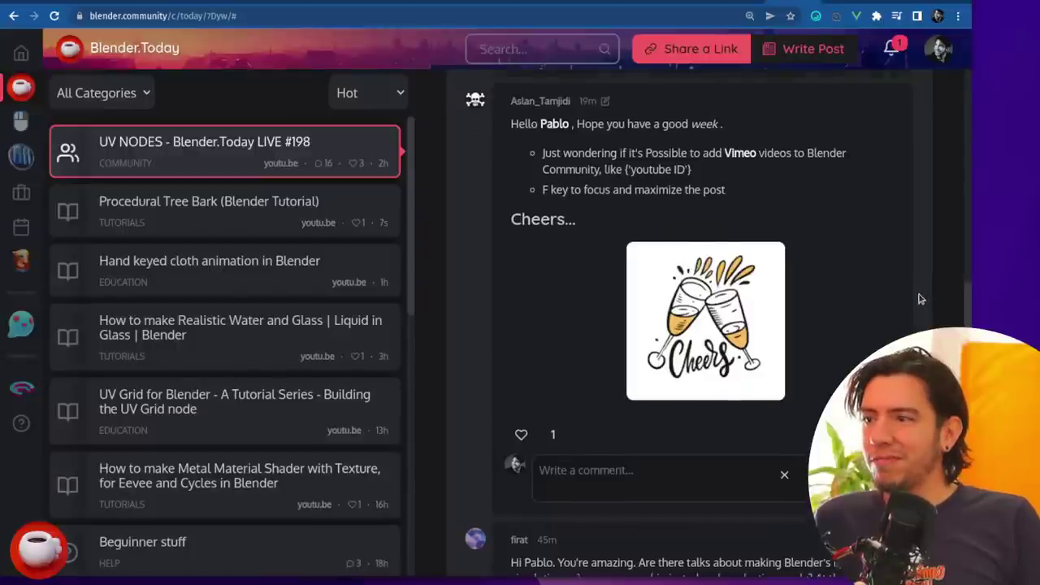
pyautogui.scroll(1, 921, 301)
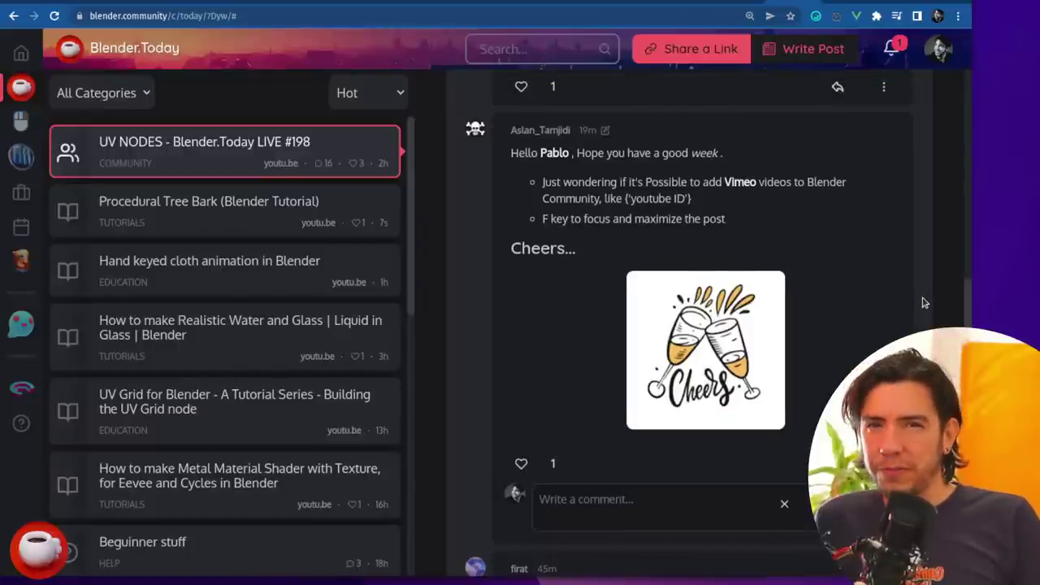
pyautogui.click(938, 49)
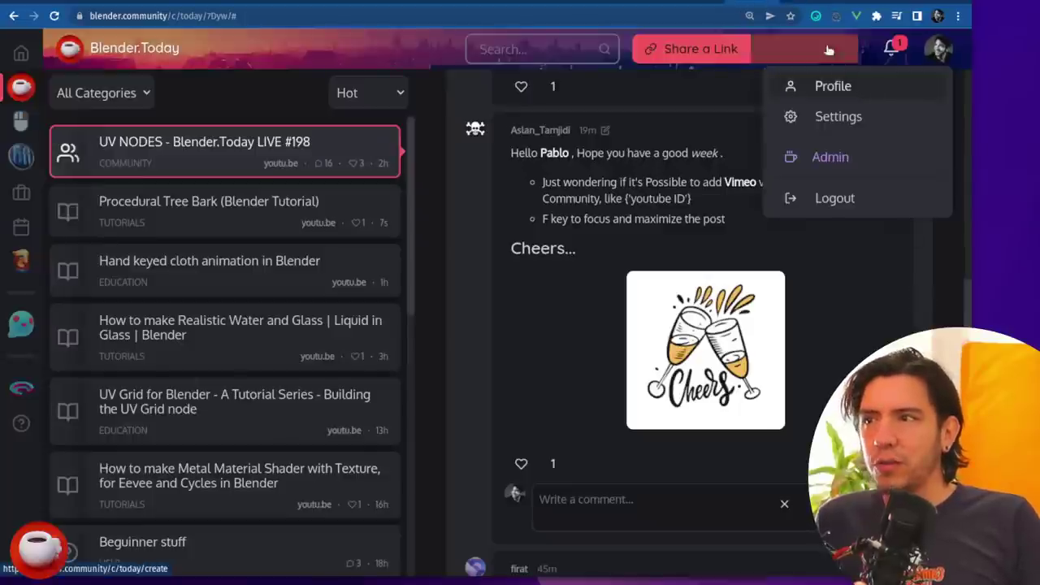
pyautogui.click(833, 85)
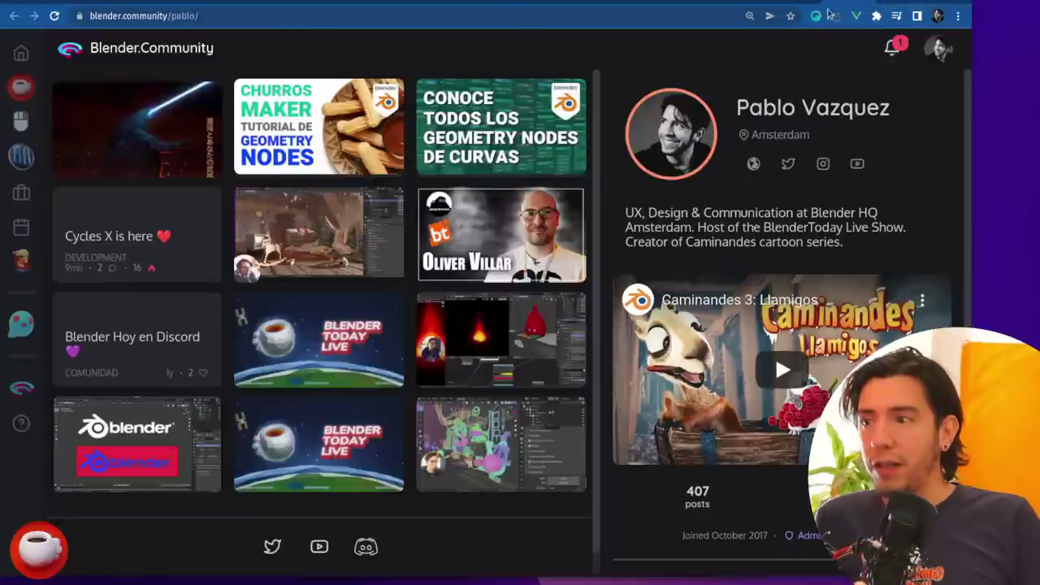
pyautogui.scroll(-2, 780, 307)
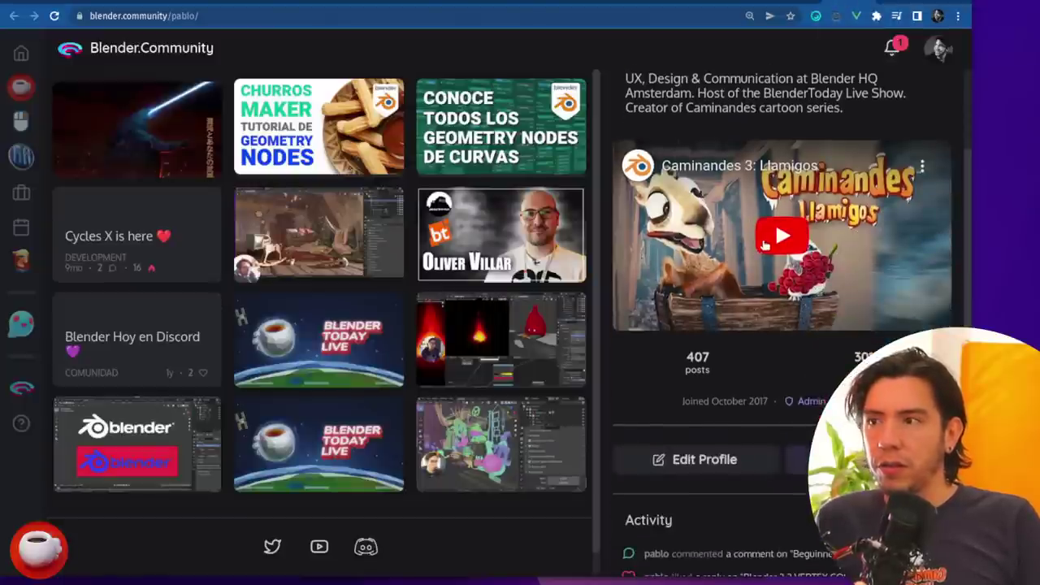
pyautogui.scroll(2, 771, 235)
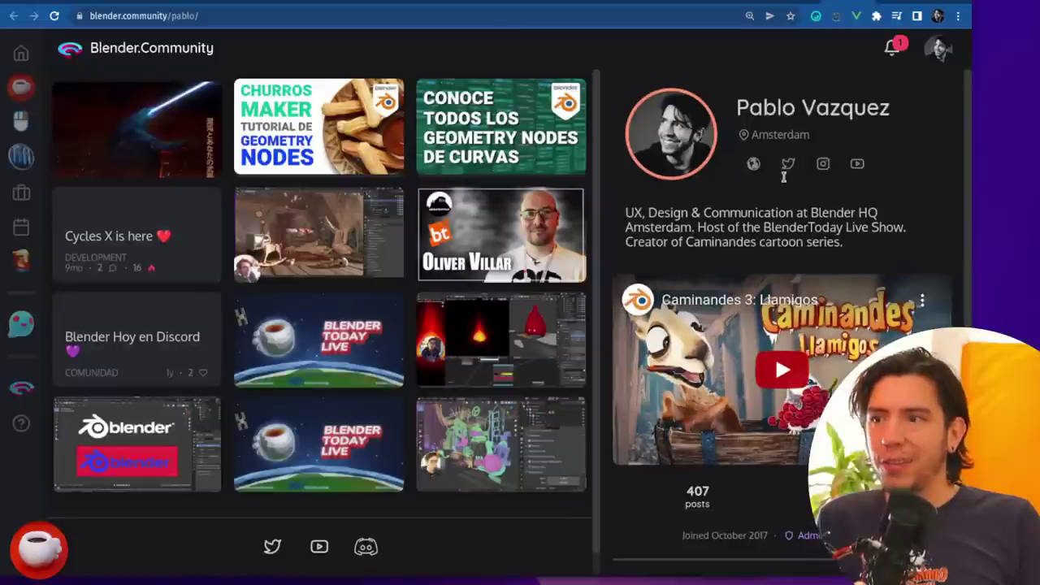
pyautogui.click(938, 48)
pyautogui.click(853, 116)
pyautogui.scroll(-7, 648, 281)
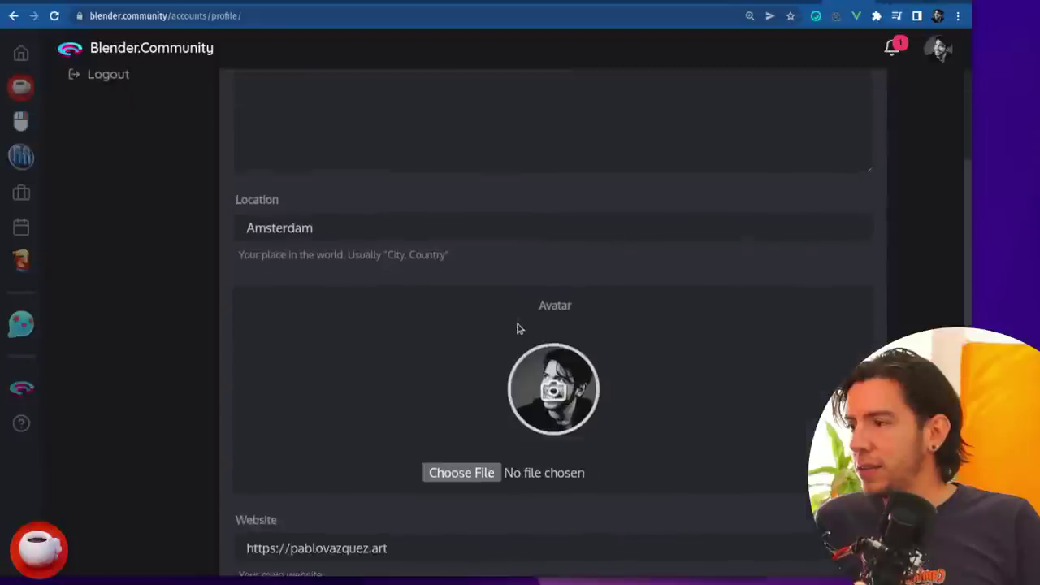
pyautogui.tripleClick(479, 287)
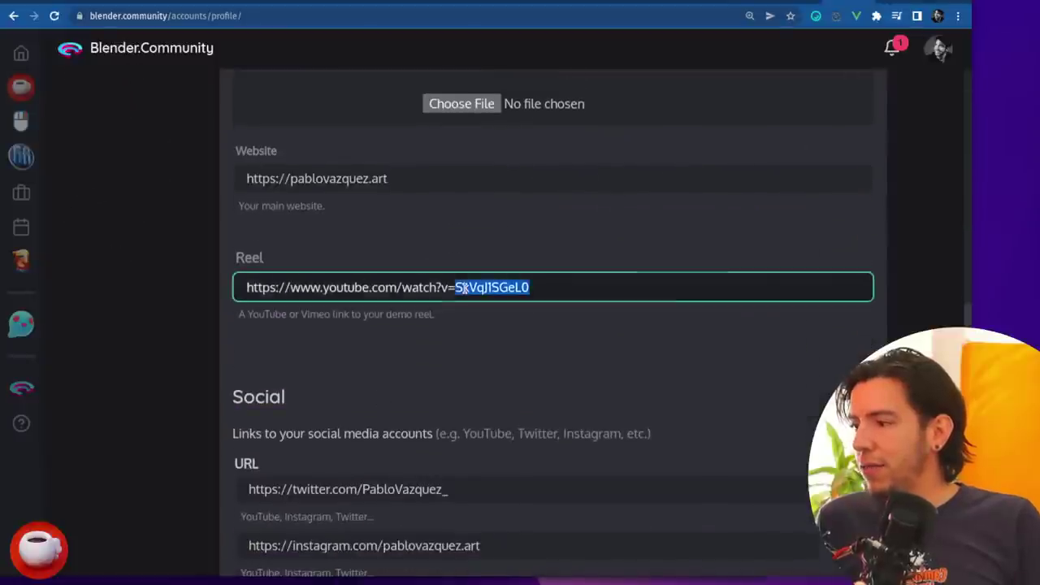
pyautogui.click(393, 293)
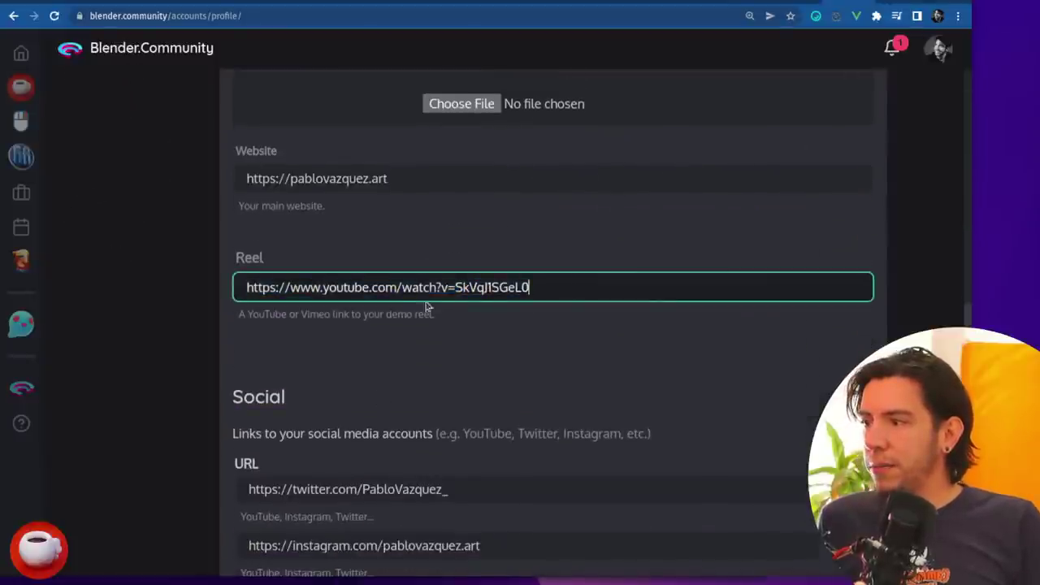
pyautogui.moveTo(373, 314); pyautogui.dragTo(308, 315)
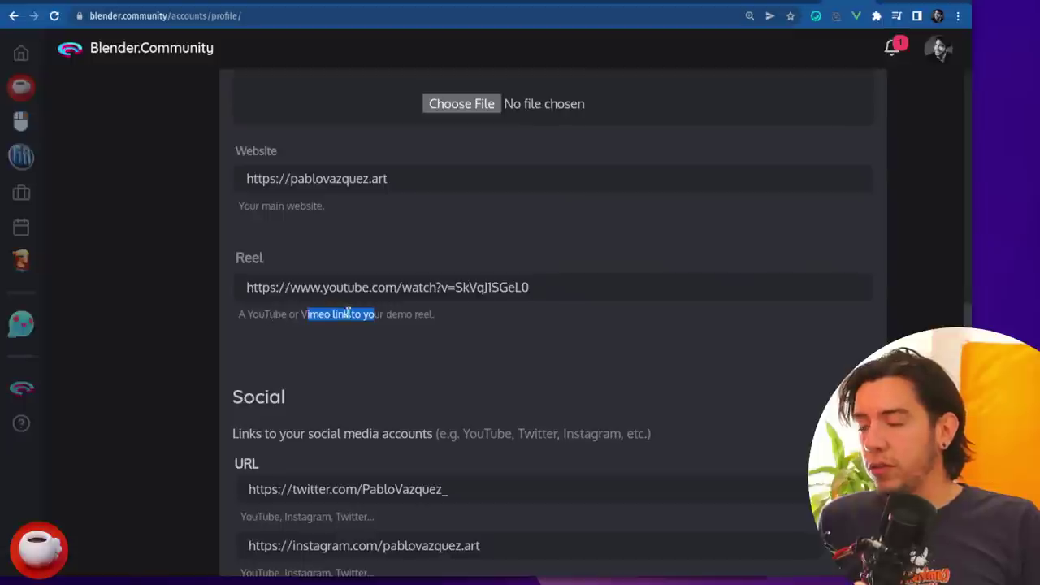
pyautogui.click(938, 57)
pyautogui.click(913, 96)
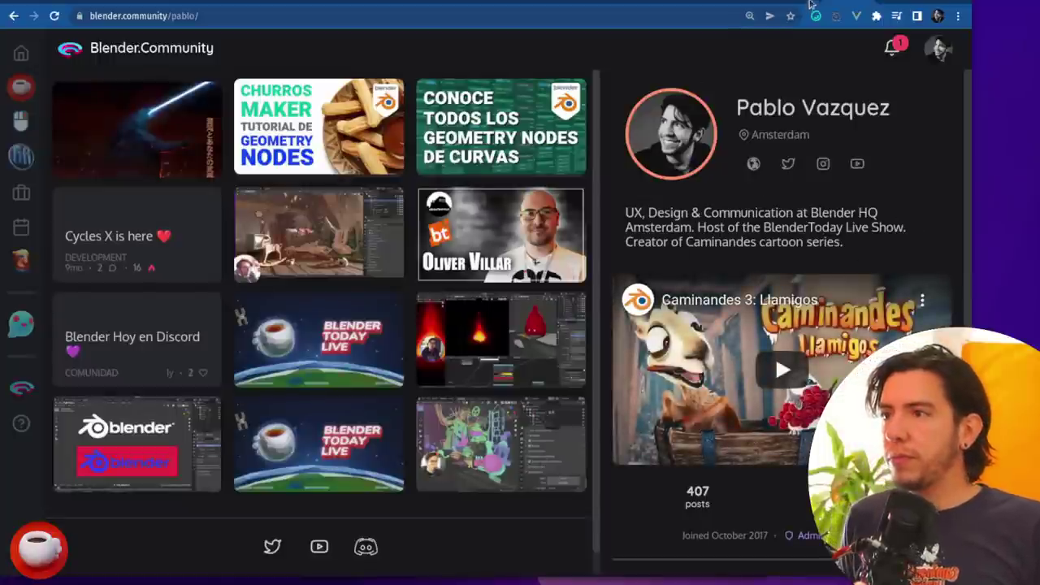
pyautogui.hotkey('ctrl', '-')
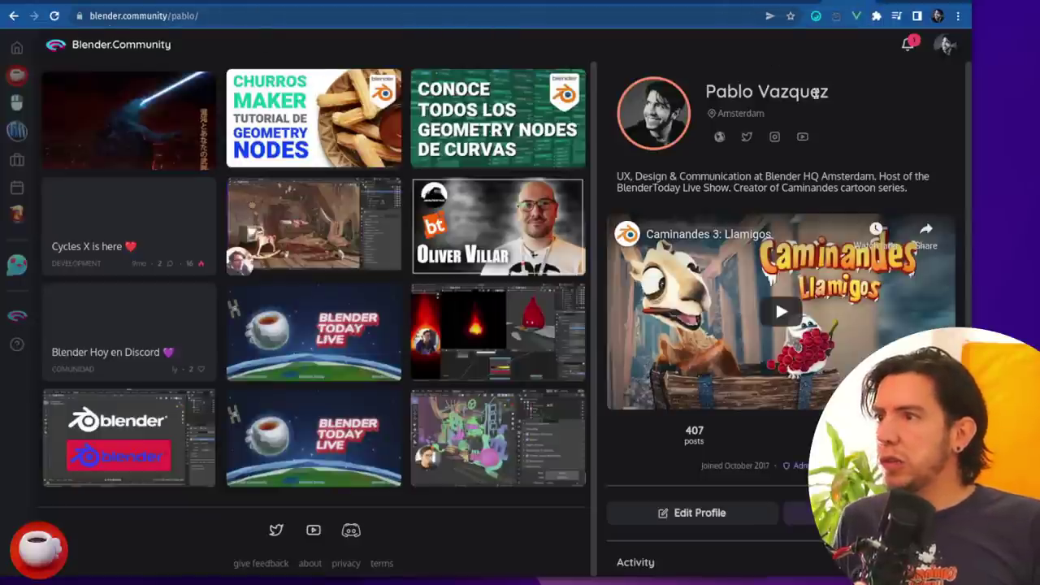
pyautogui.hotkey('ctrl', '+')
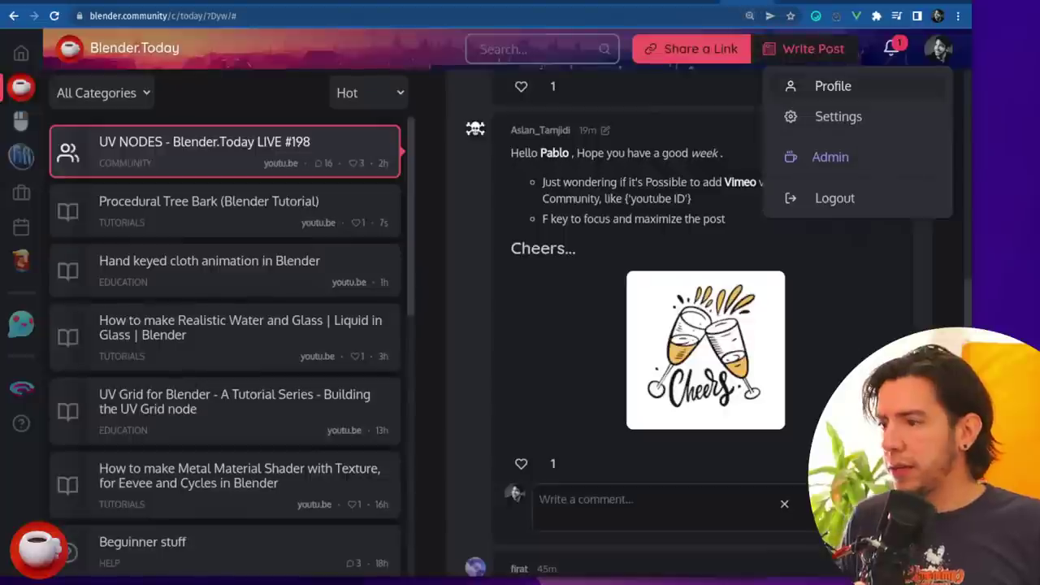
pyautogui.click(626, 276)
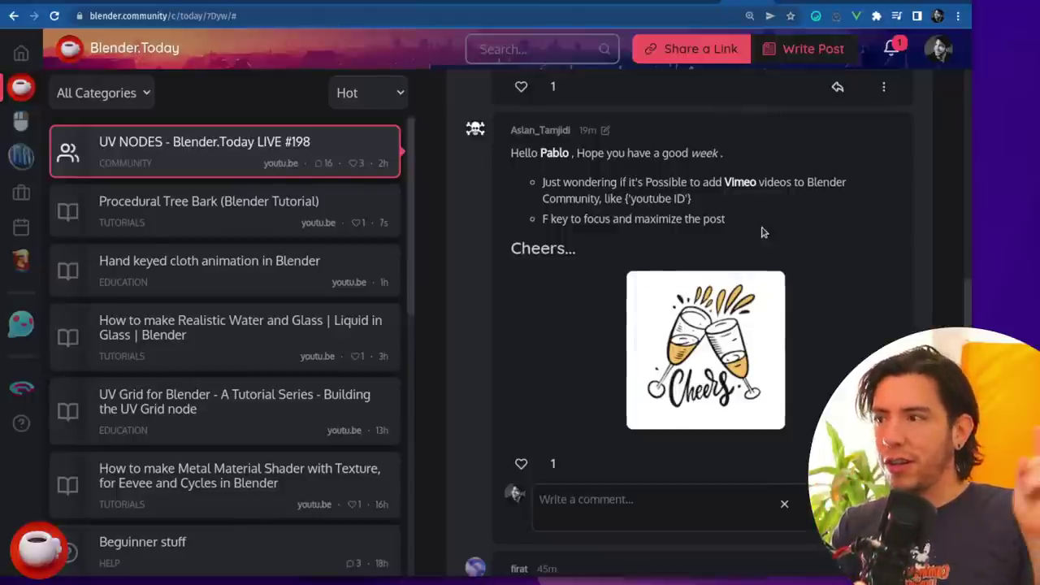
# Step: Like the Cheers post, raising its likes to 2, and cancel the empty reply box
pyautogui.hotkey('ctrl', '-')
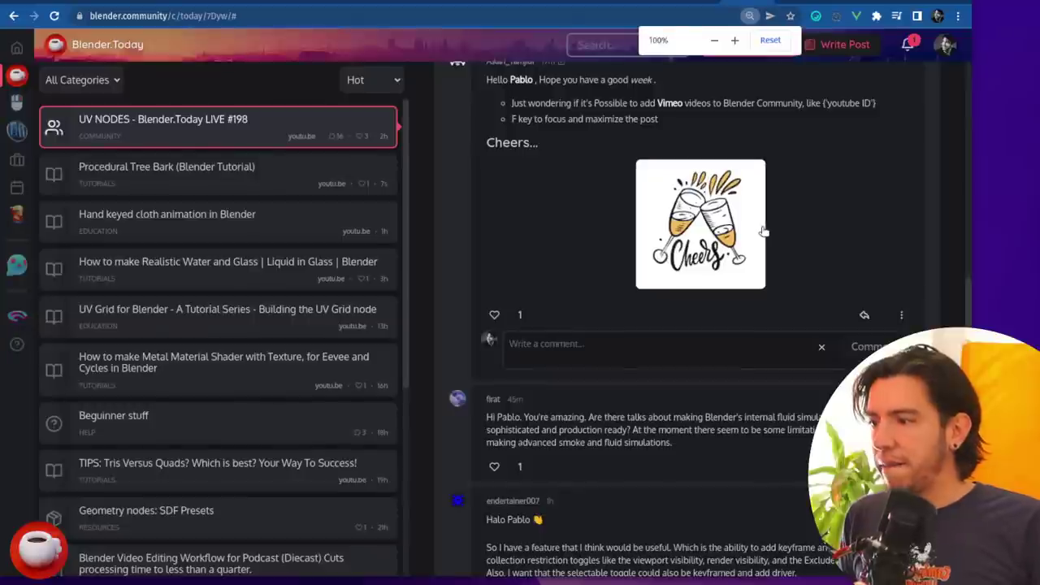
pyautogui.hotkey('ctrl', '+')
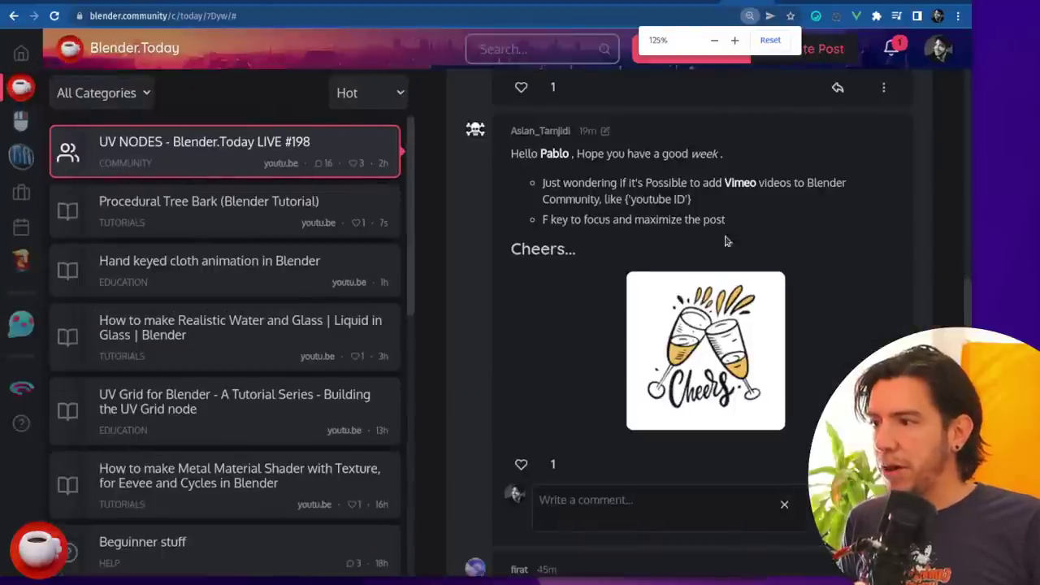
pyautogui.click(521, 464)
pyautogui.scroll(-4, 943, 289)
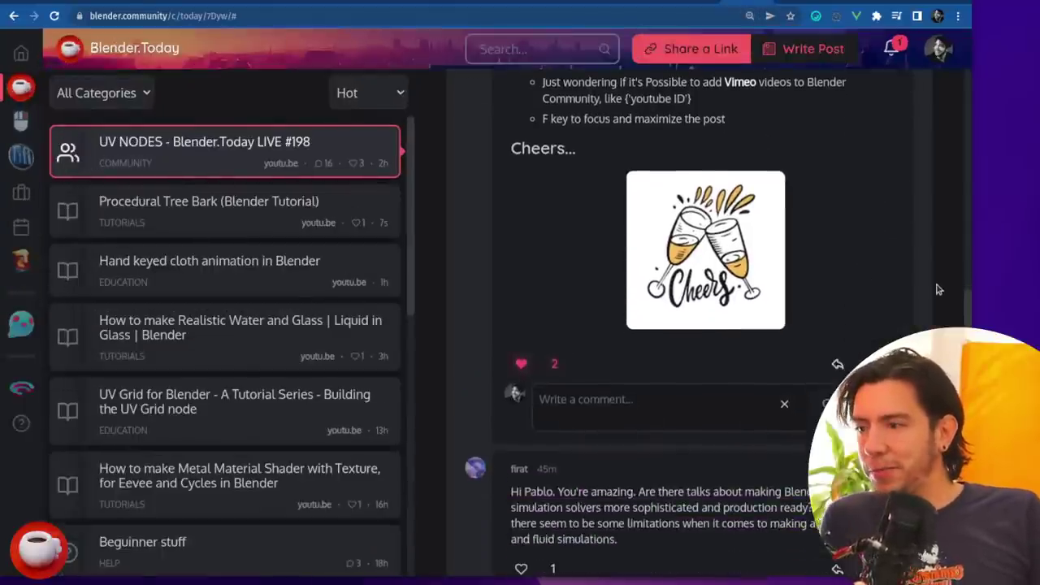
pyautogui.click(784, 202)
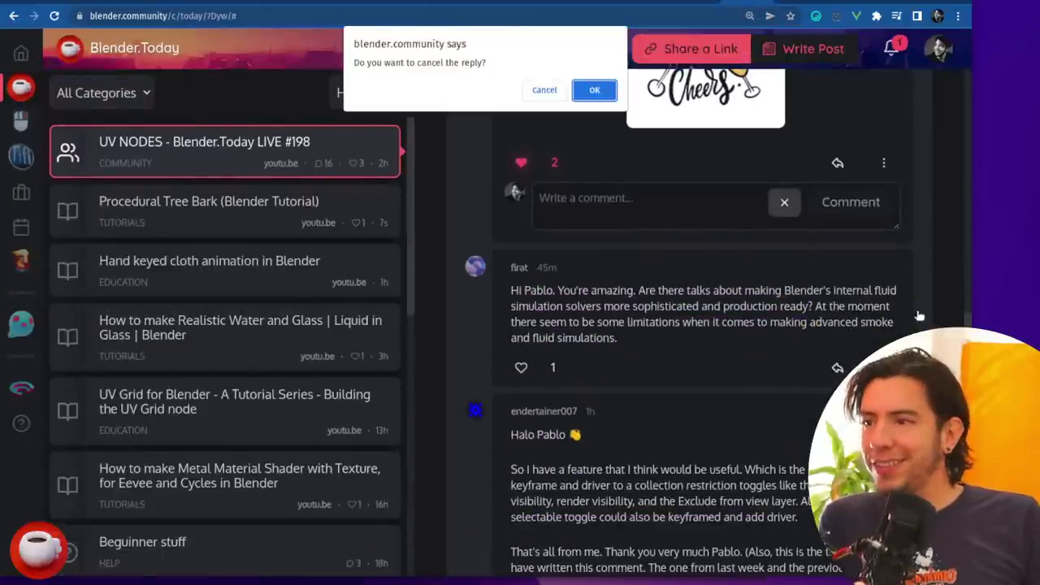
pyautogui.click(594, 90)
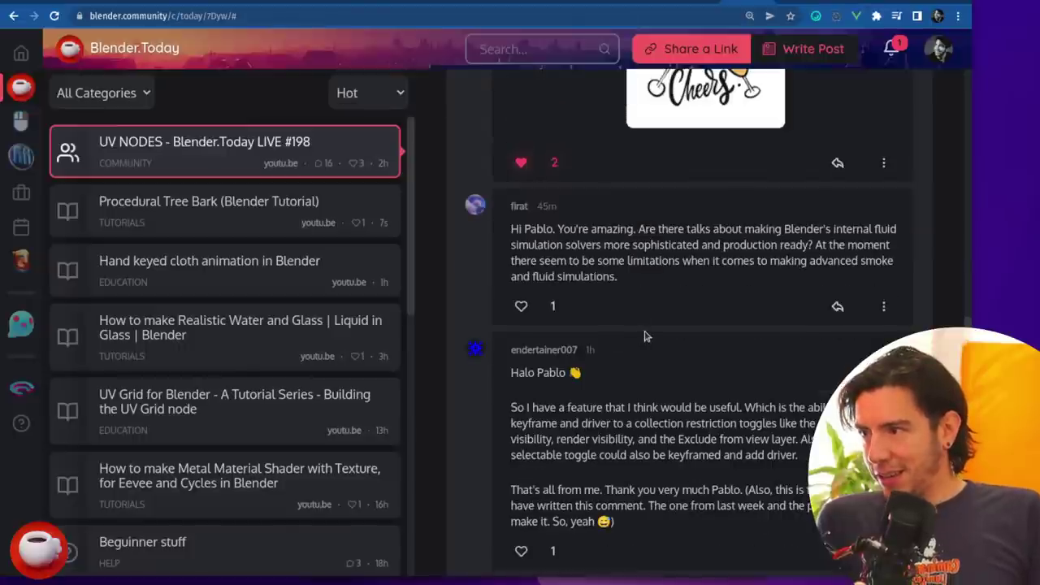
# Step: Check who liked the fluid and smoke solver comment, closing the list twice
pyautogui.click(554, 306)
pyautogui.click(718, 333)
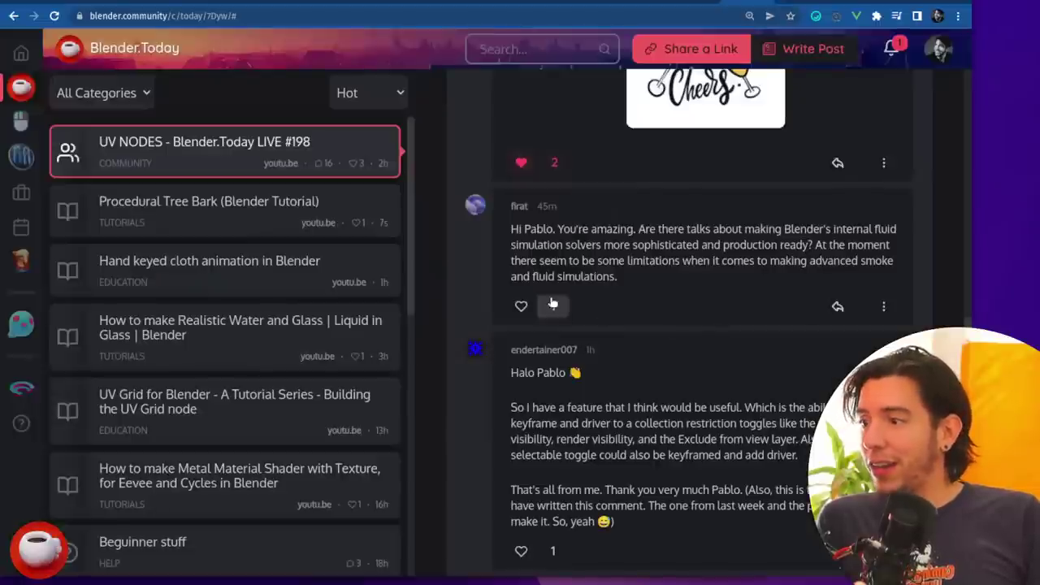
pyautogui.click(553, 305)
pyautogui.click(684, 299)
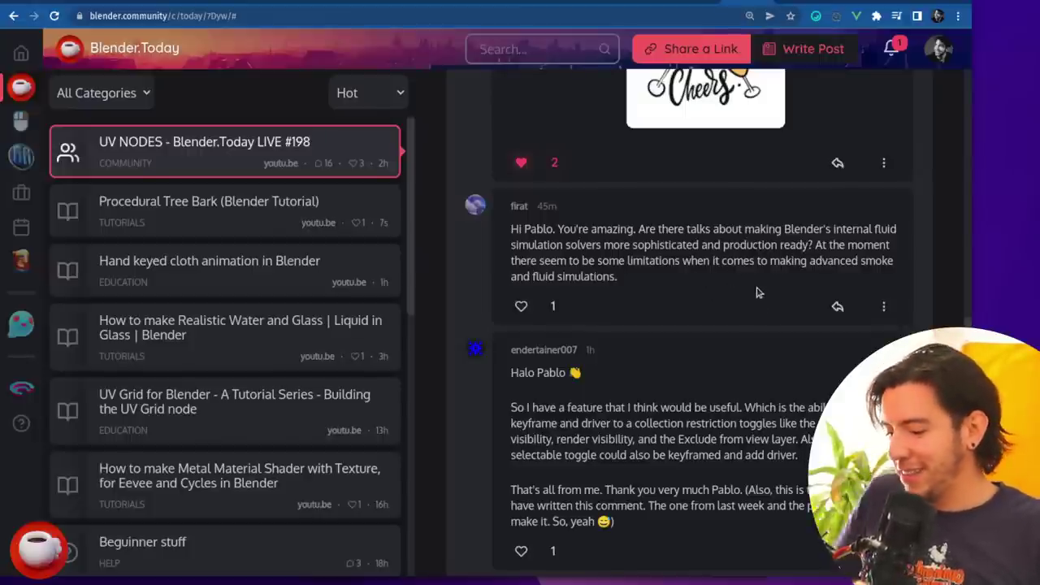
# Step: Go to blender.org/jobs in a new tab and open the Senior Blender Developer listing
pyautogui.hotkey('ctrl', 't')
pyautogui.write('blender.org/job')
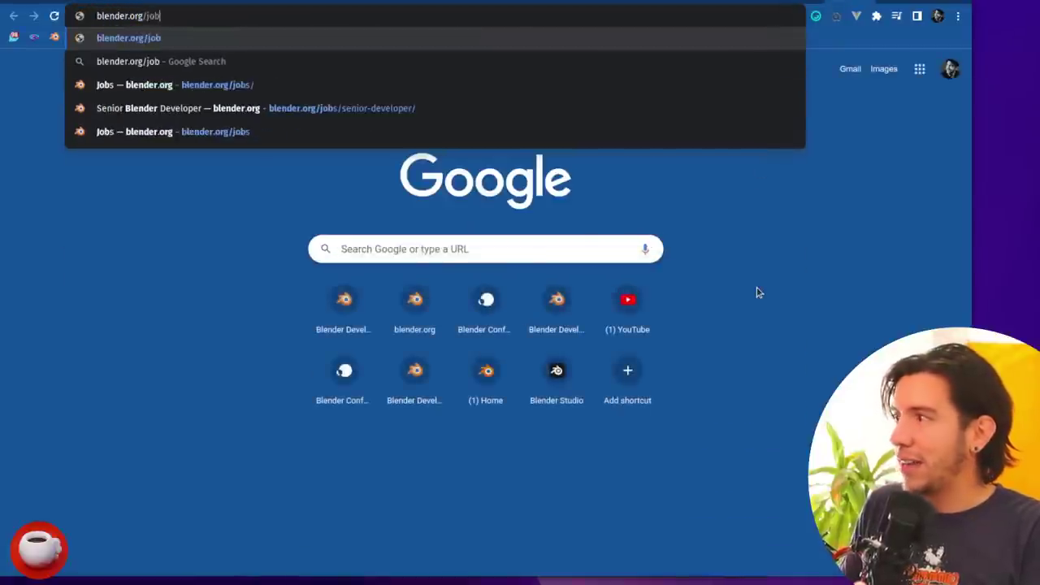
pyautogui.write('s')
pyautogui.press('Return')
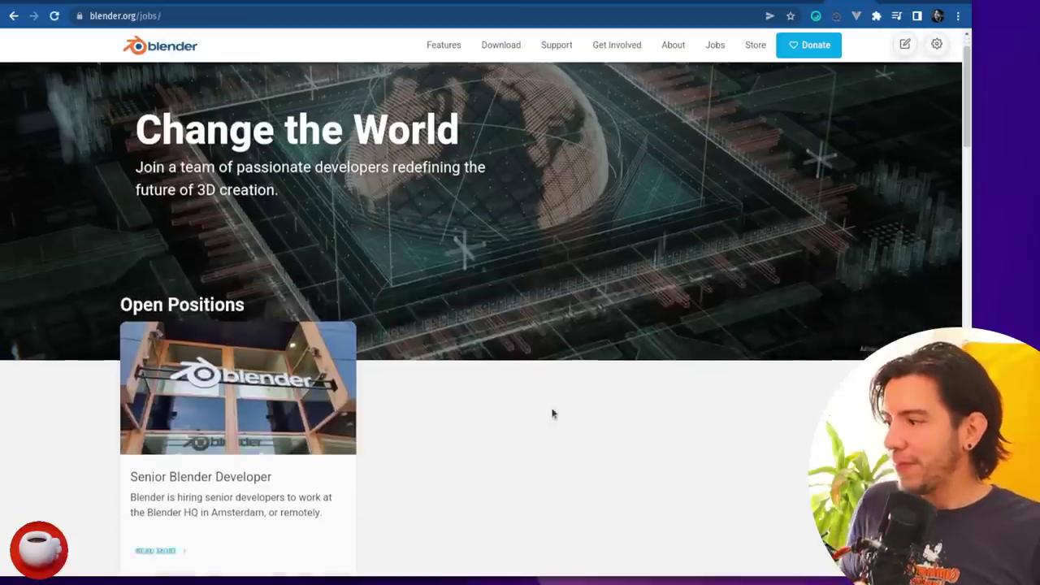
pyautogui.scroll(-2, 552, 414)
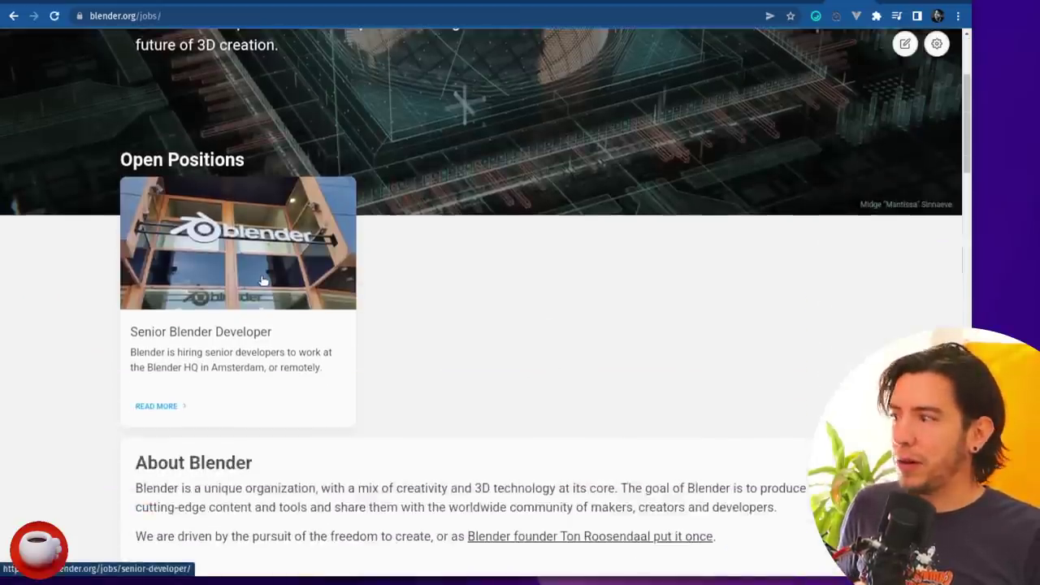
pyautogui.click(263, 281)
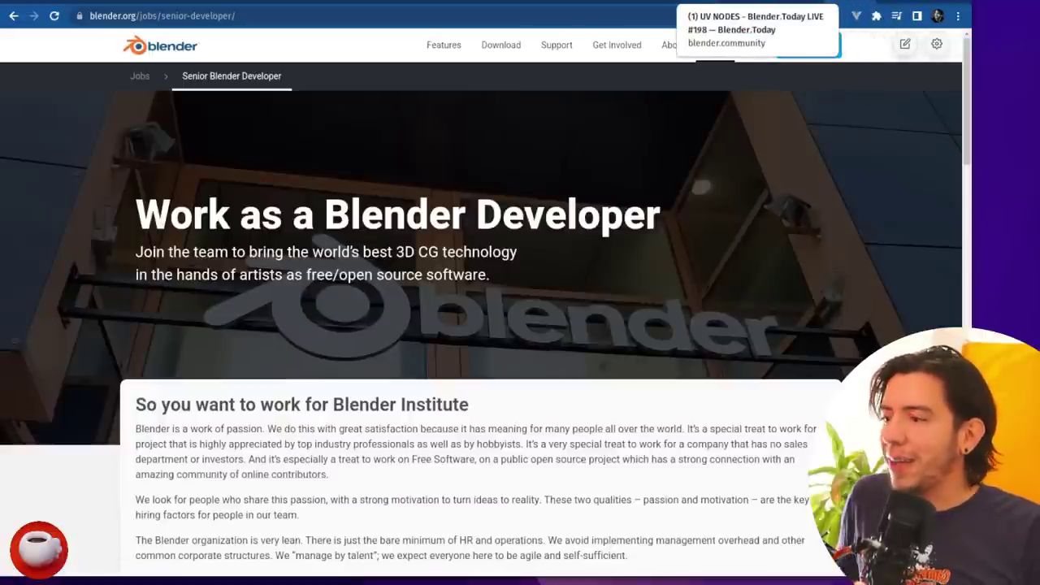
# Step: Return to the Blender.Today post and scroll the comments, briefly viewing one comment's likes
pyautogui.click(756, 3)
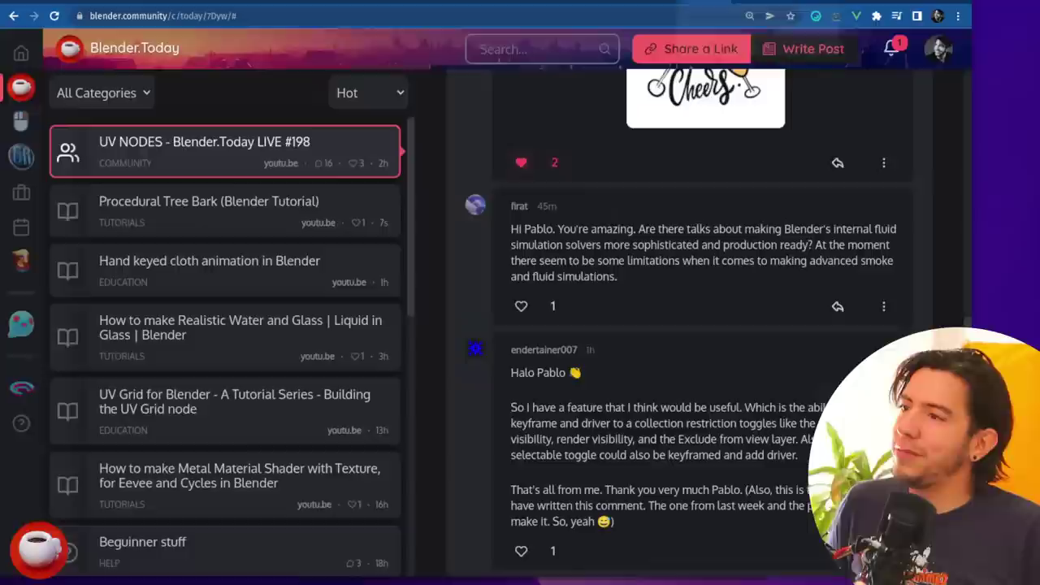
pyautogui.scroll(-1, 689, 321)
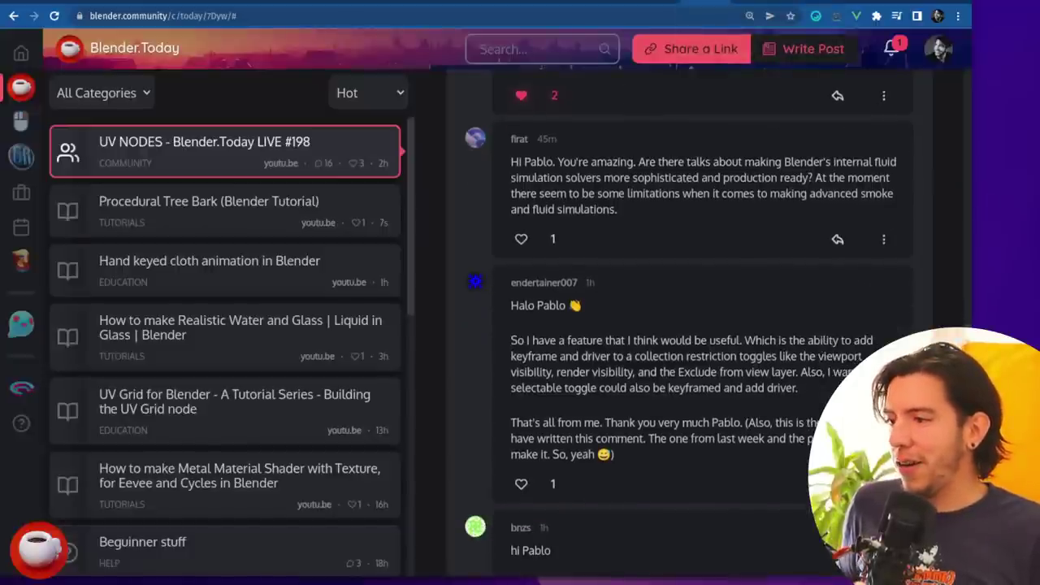
pyautogui.click(554, 482)
pyautogui.click(727, 445)
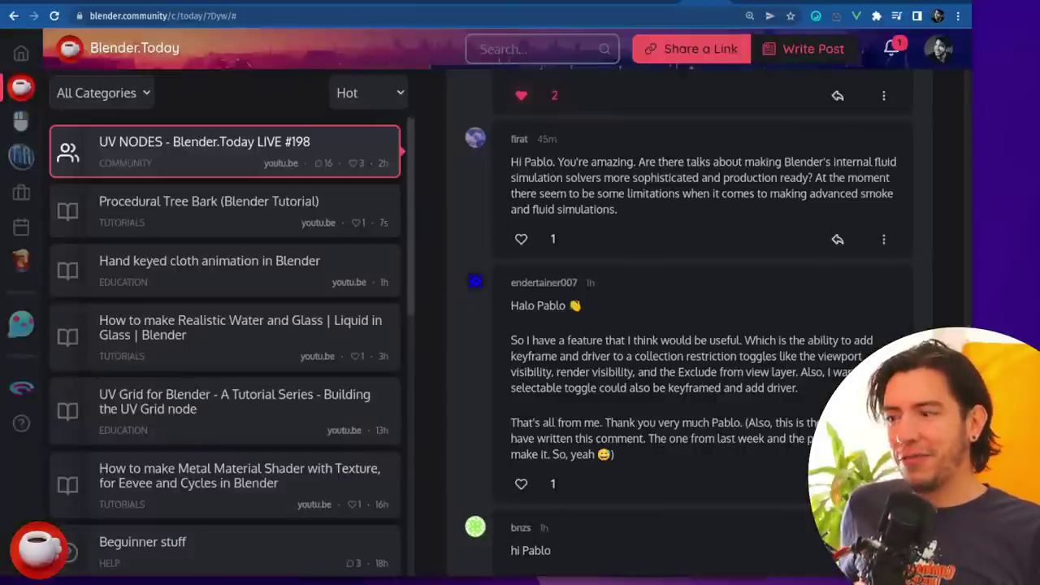
pyautogui.scroll(-2, 689, 321)
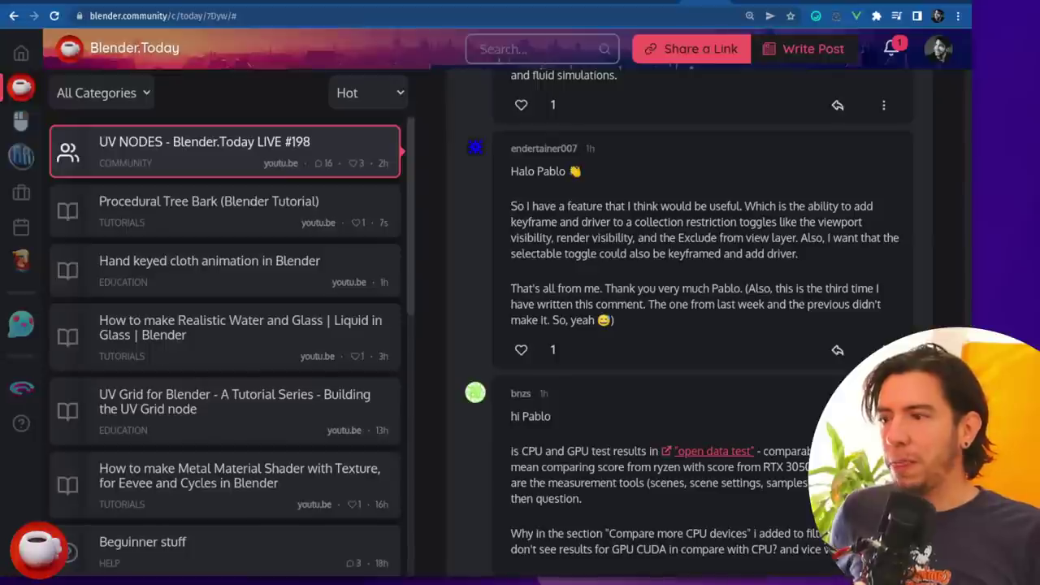
pyautogui.scroll(-1, 688, 323)
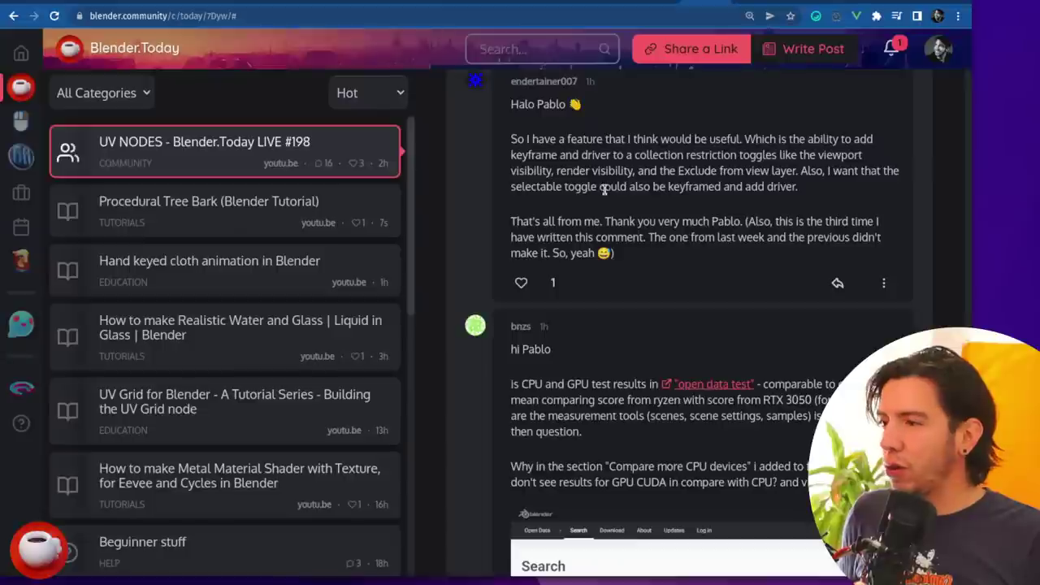
# Step: Read down to the CPU versus GPU CUDA comparison question, highlighting passages along the way
pyautogui.moveTo(797, 186); pyautogui.dragTo(569, 186)
pyautogui.click(618, 195)
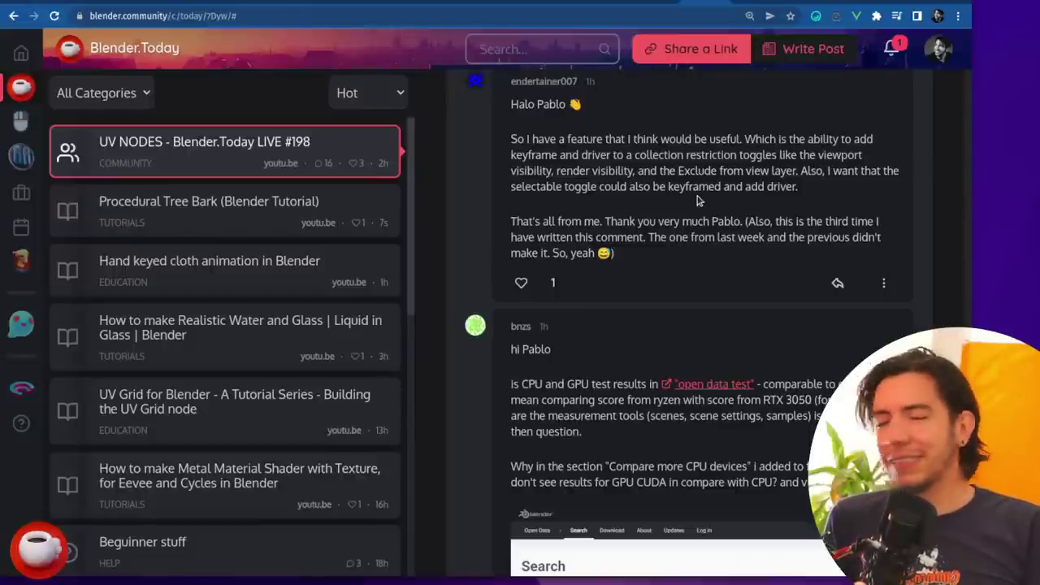
pyautogui.scroll(-3, 697, 199)
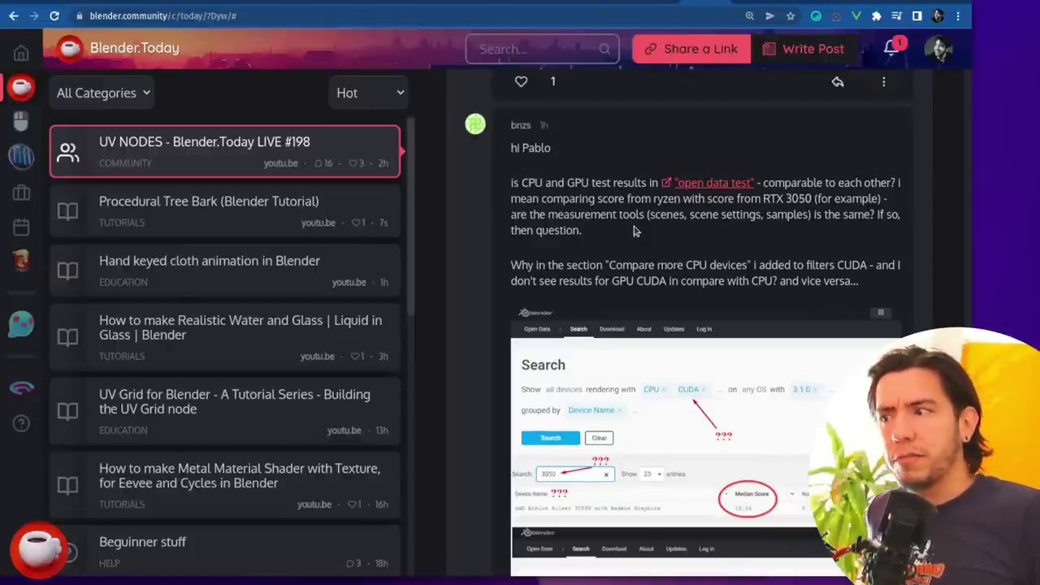
pyautogui.scroll(-2, 685, 242)
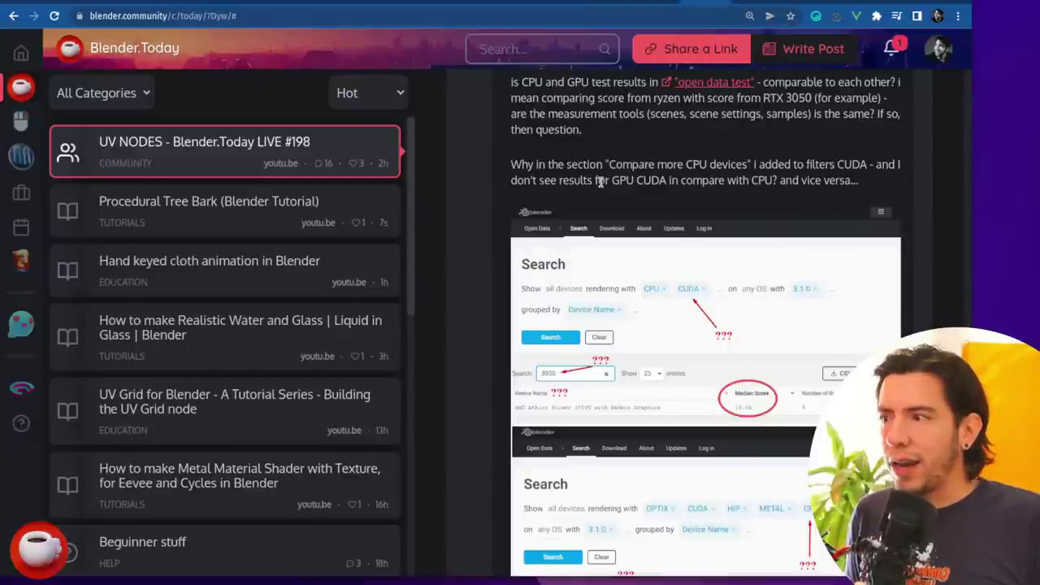
pyautogui.moveTo(671, 184); pyautogui.dragTo(601, 181)
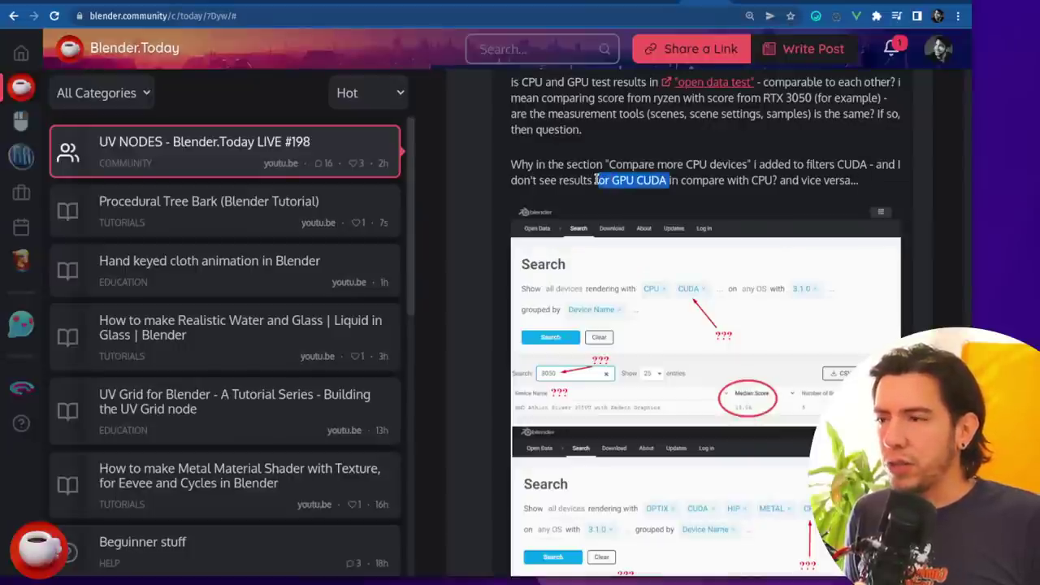
pyautogui.click(668, 190)
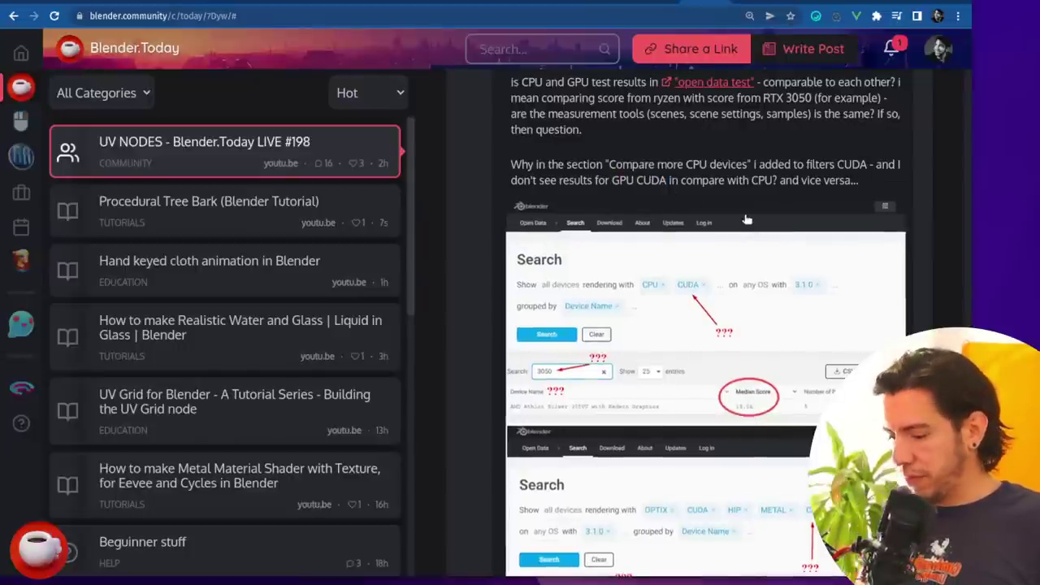
# Step: Load opendata.blender.org in a new tab and look over the Top CPUs and Top GPUs charts
pyautogui.hotkey('ctrl', 't')
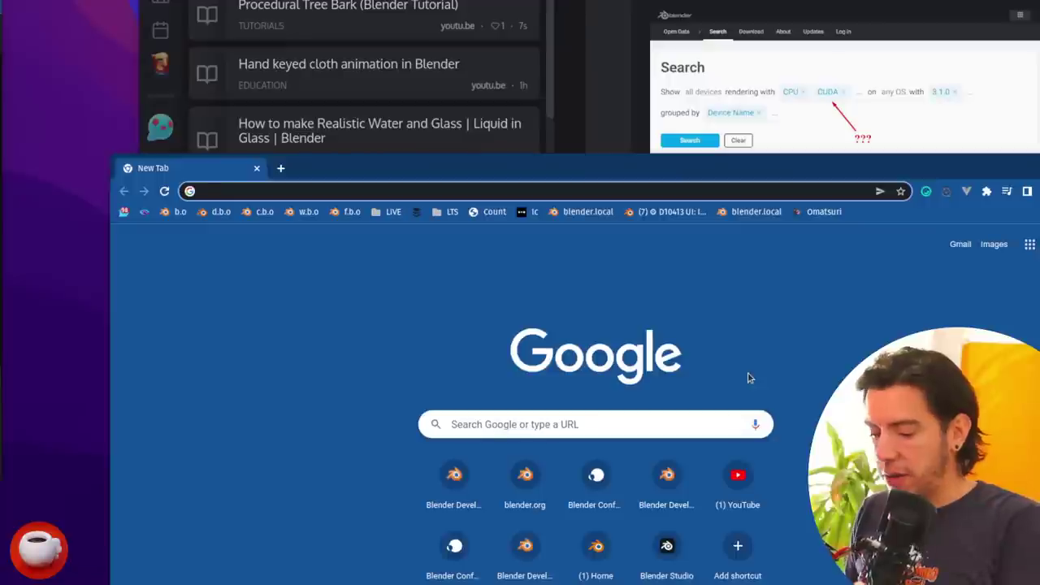
pyautogui.write('ope')
pyautogui.press('Return')
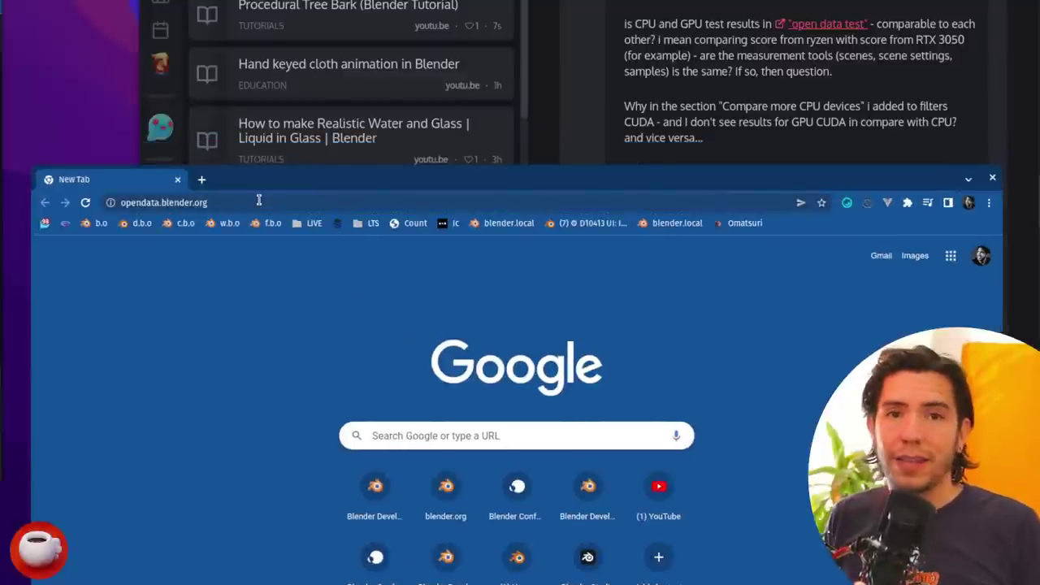
pyautogui.press('Return')
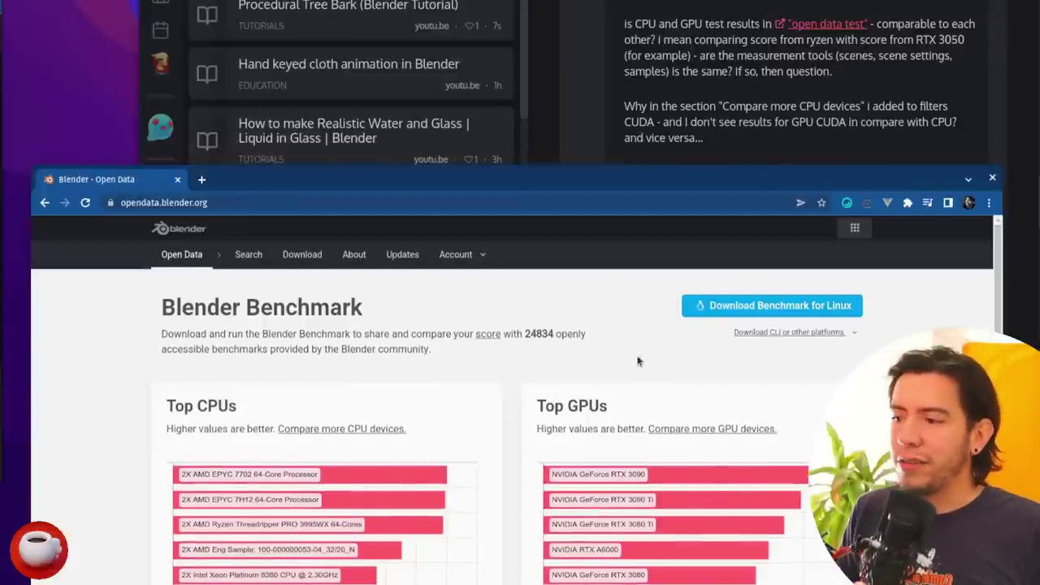
pyautogui.scroll(-1, 598, 542)
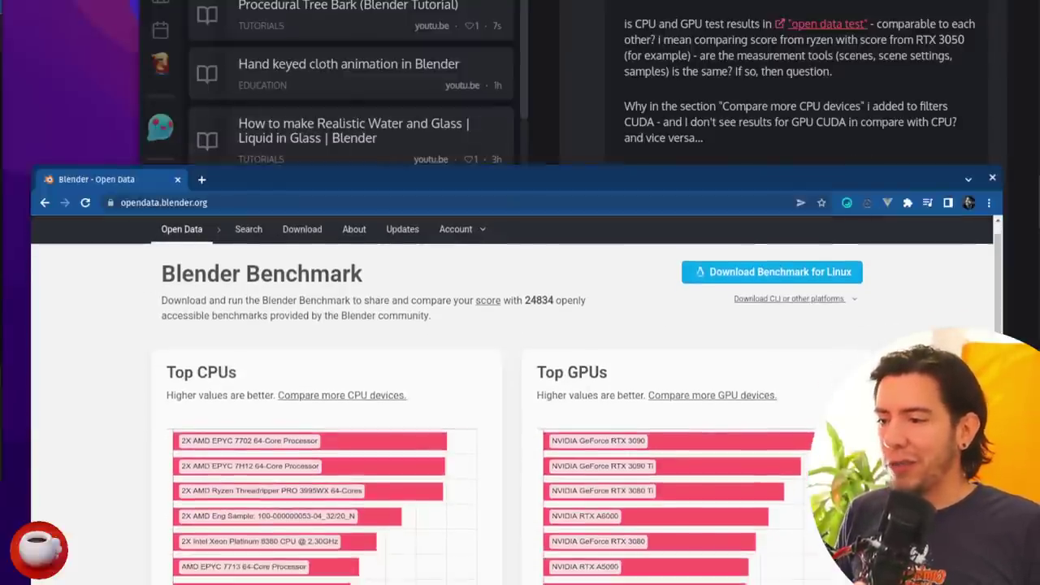
pyautogui.scroll(-2, 665, 381)
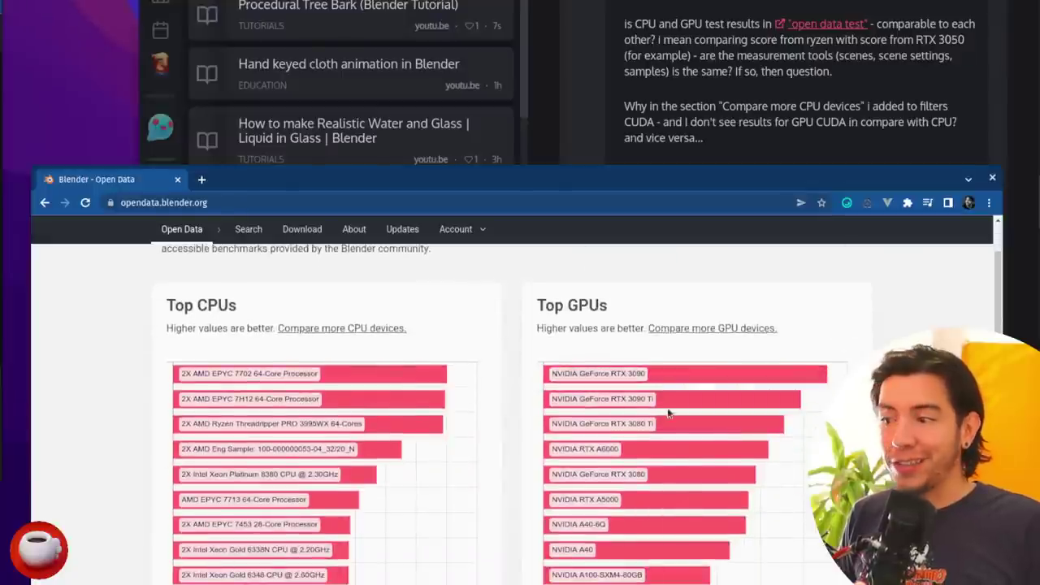
pyautogui.moveTo(660, 410)
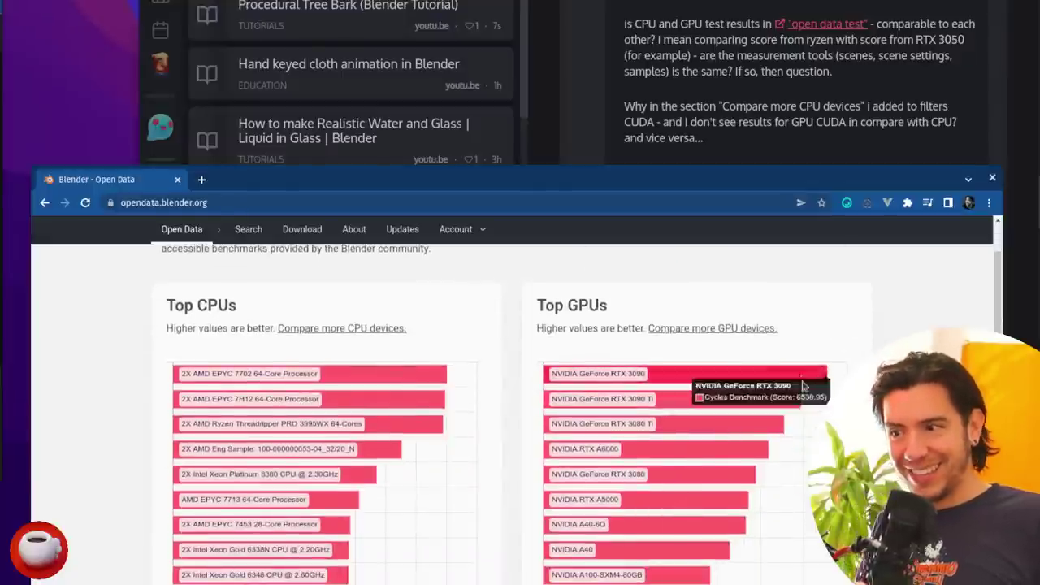
pyautogui.moveTo(755, 368)
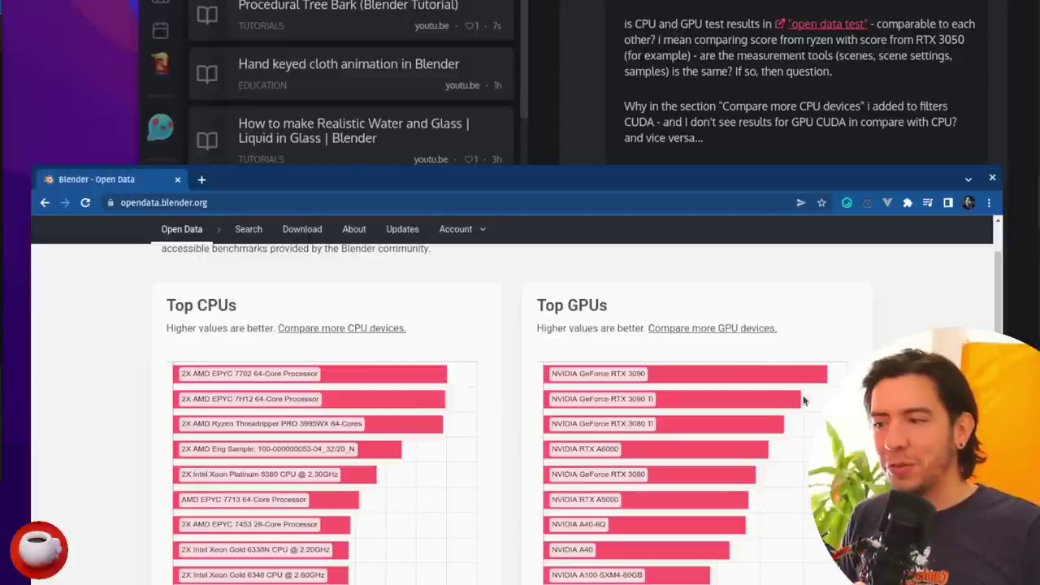
pyautogui.moveTo(632, 376)
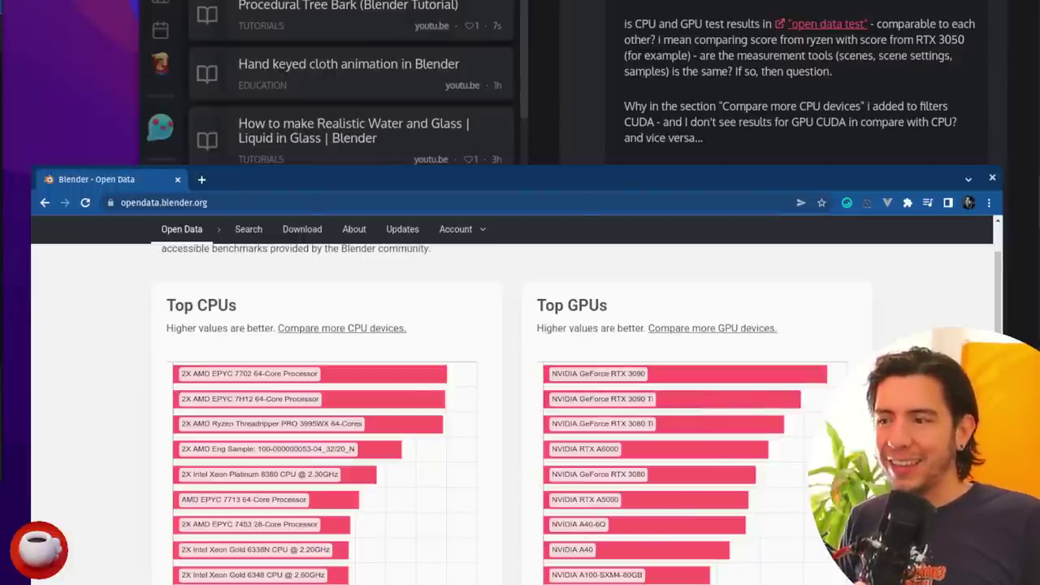
pyautogui.moveTo(761, 386)
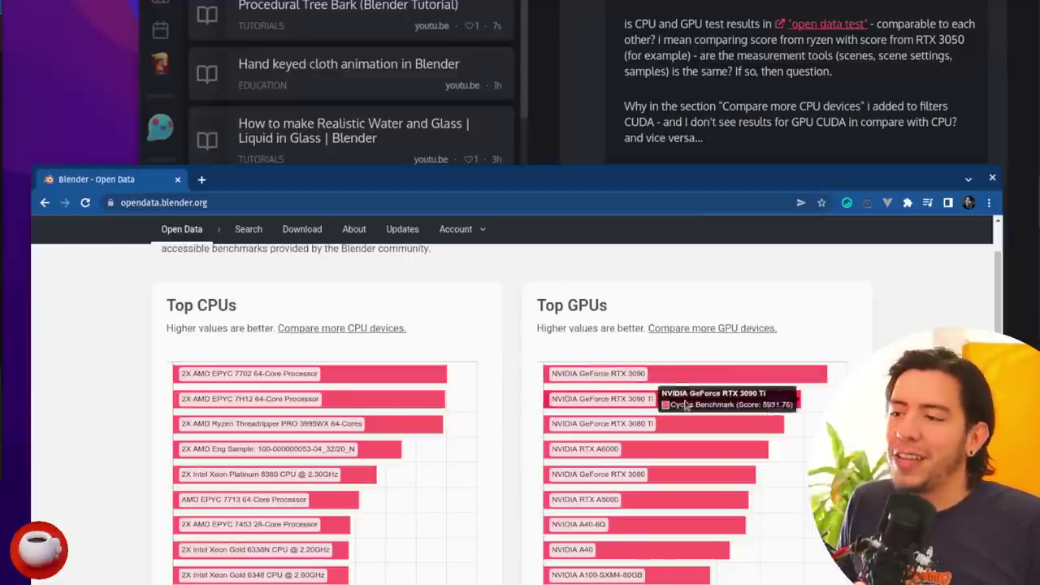
pyautogui.scroll(2, 704, 412)
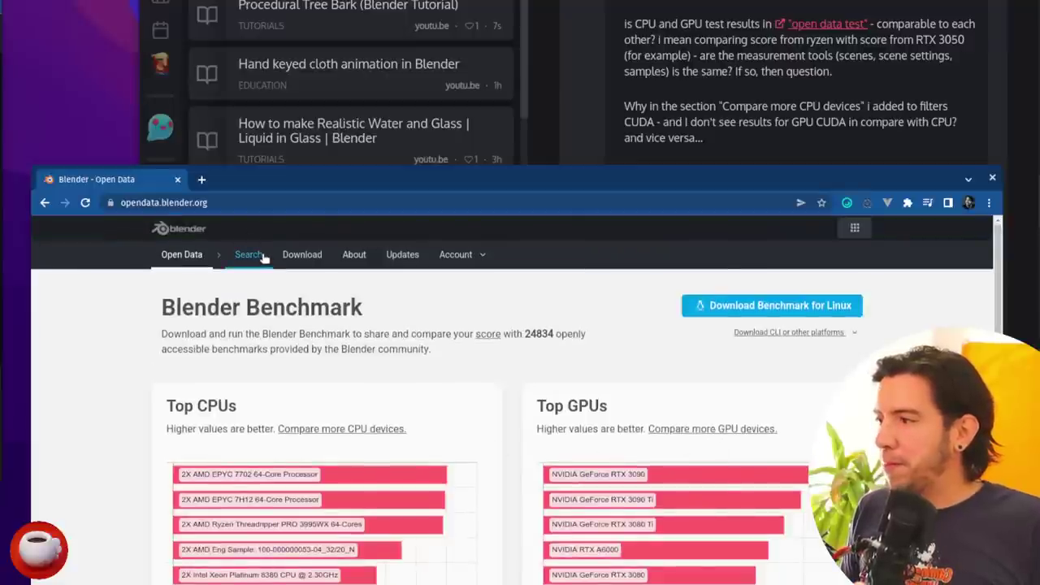
# Step: Open the Open Data search page and rearrange the browser window beside the forum
pyautogui.click(249, 255)
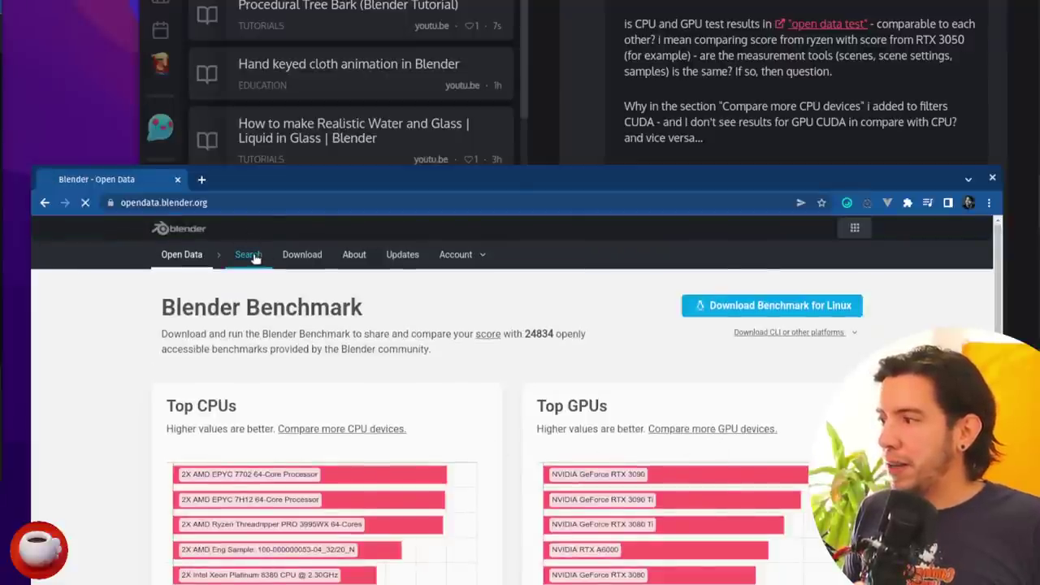
pyautogui.press('super+Left')
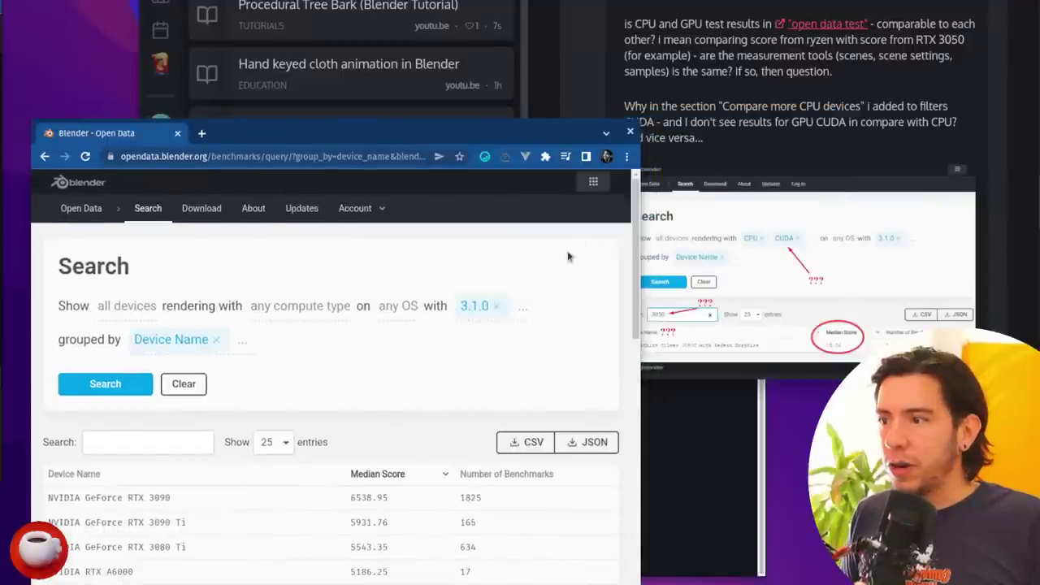
pyautogui.moveTo(873, 247); pyautogui.dragTo(873, 46)
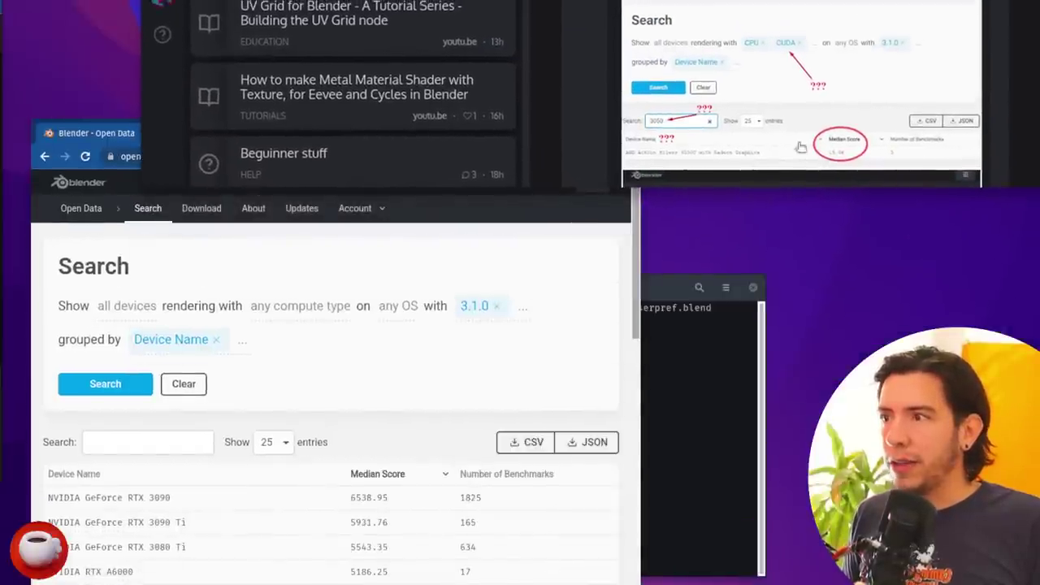
pyautogui.moveTo(317, 361); pyautogui.dragTo(404, 322)
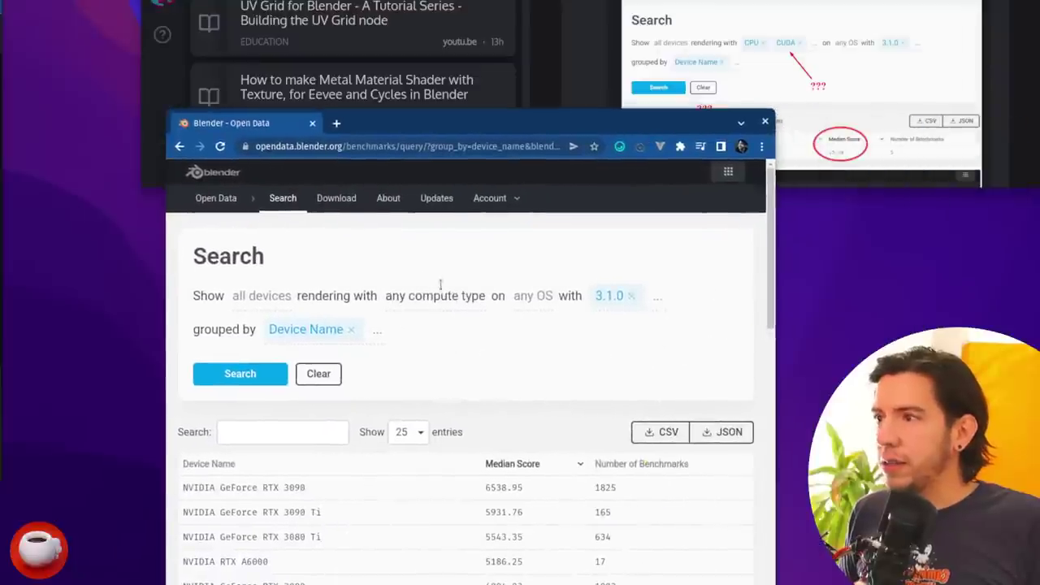
pyautogui.moveTo(442, 289); pyautogui.dragTo(634, 318)
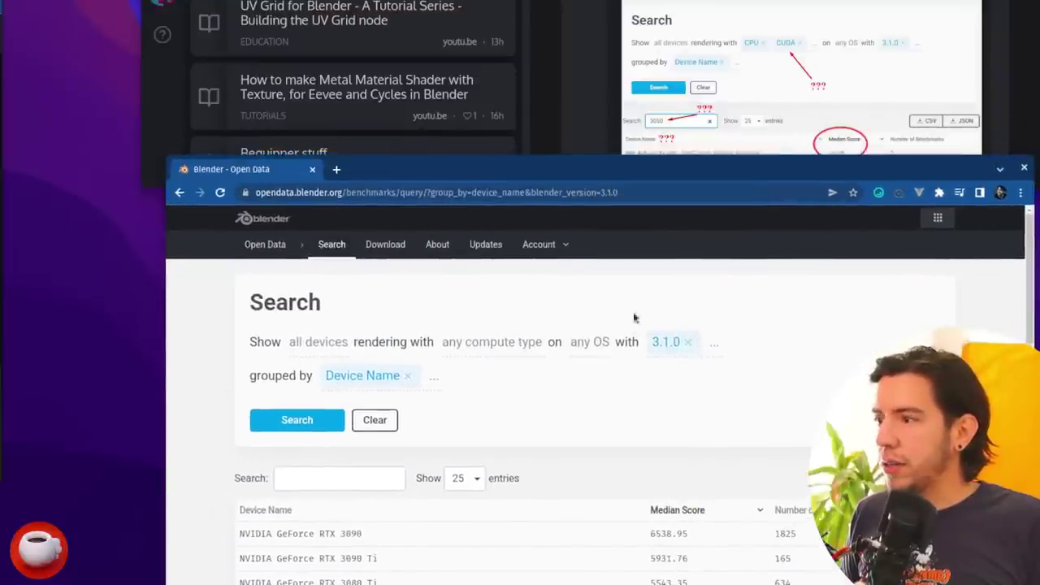
# Step: Set compute type to CPU and CUDA, keep version 3.1.0, and run the search
pyautogui.click(487, 341)
pyautogui.press('Return')
pyautogui.press('BackSpace')
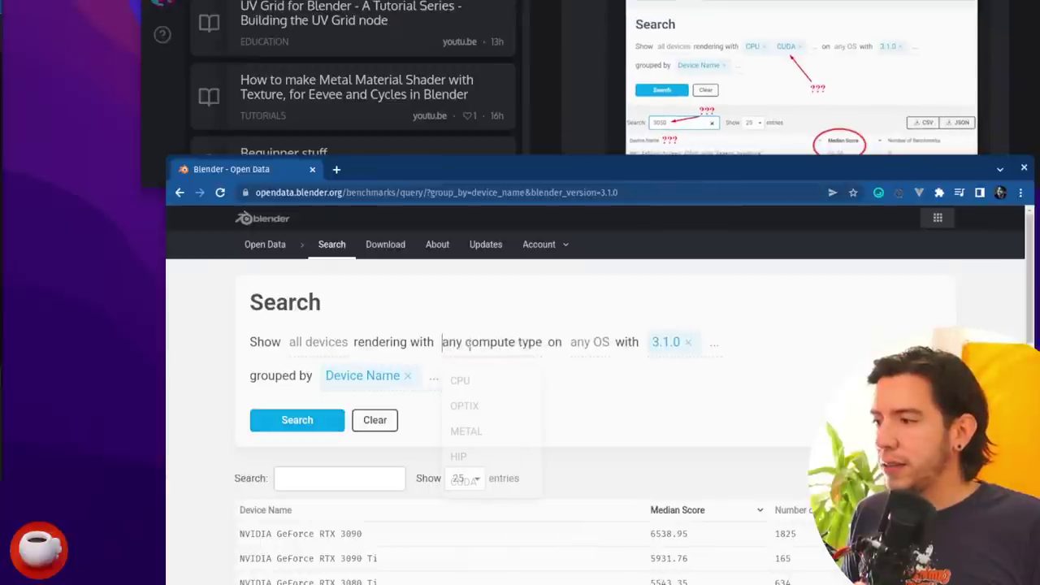
pyautogui.press('Return')
pyautogui.click(500, 342)
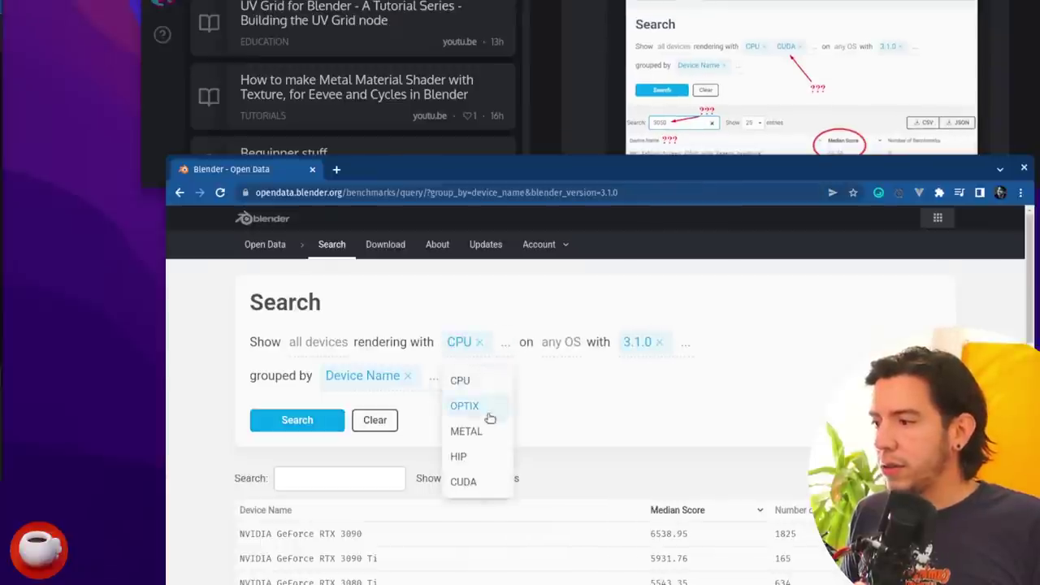
pyautogui.click(495, 483)
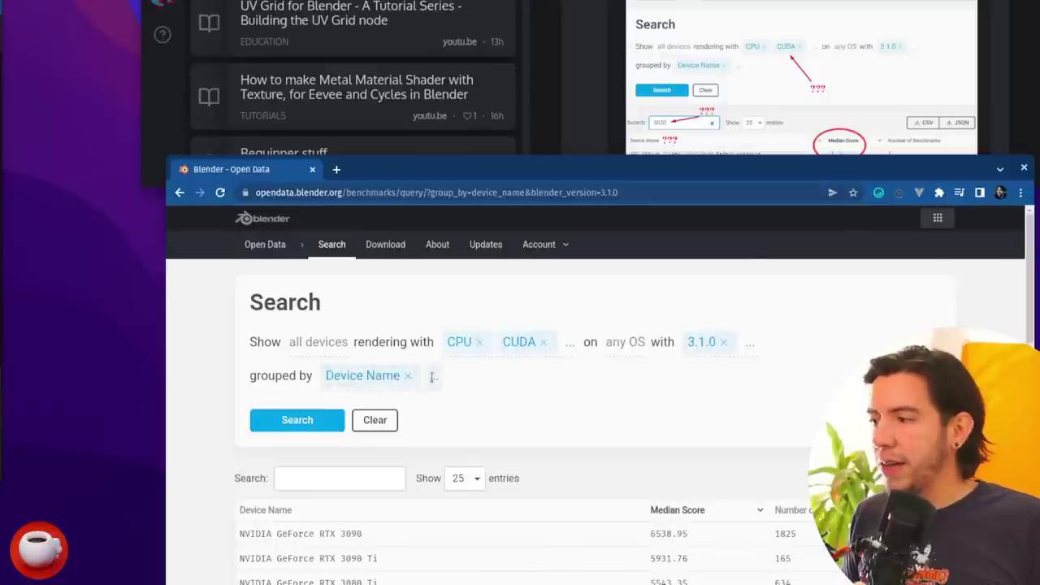
pyautogui.click(749, 342)
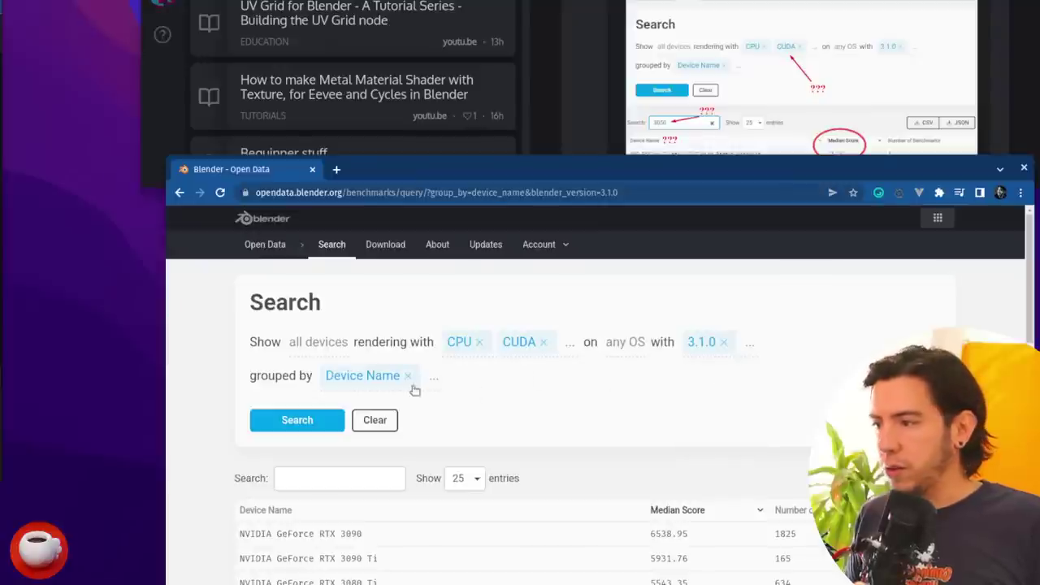
pyautogui.click(750, 342)
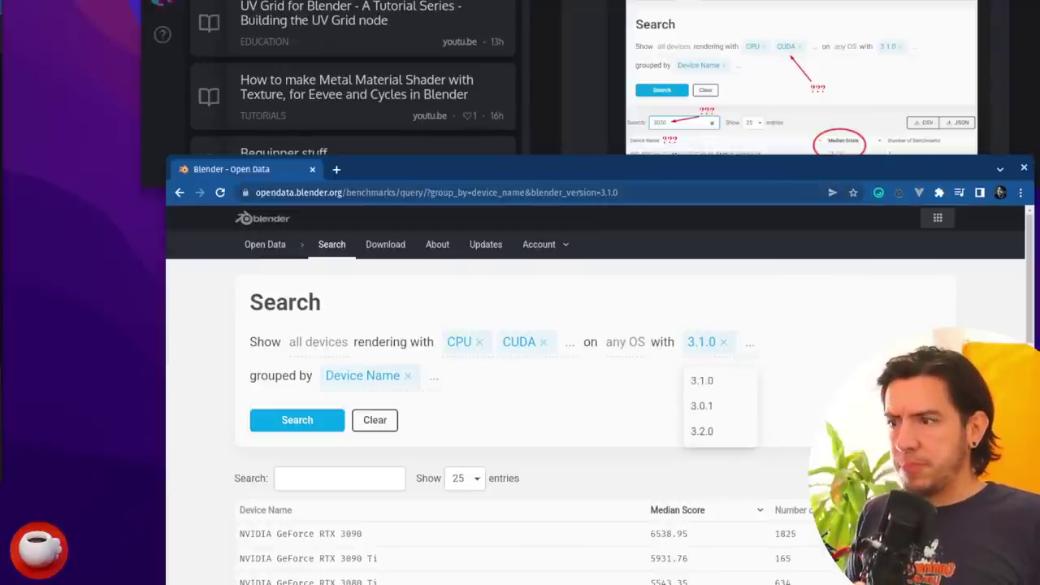
pyautogui.click(291, 421)
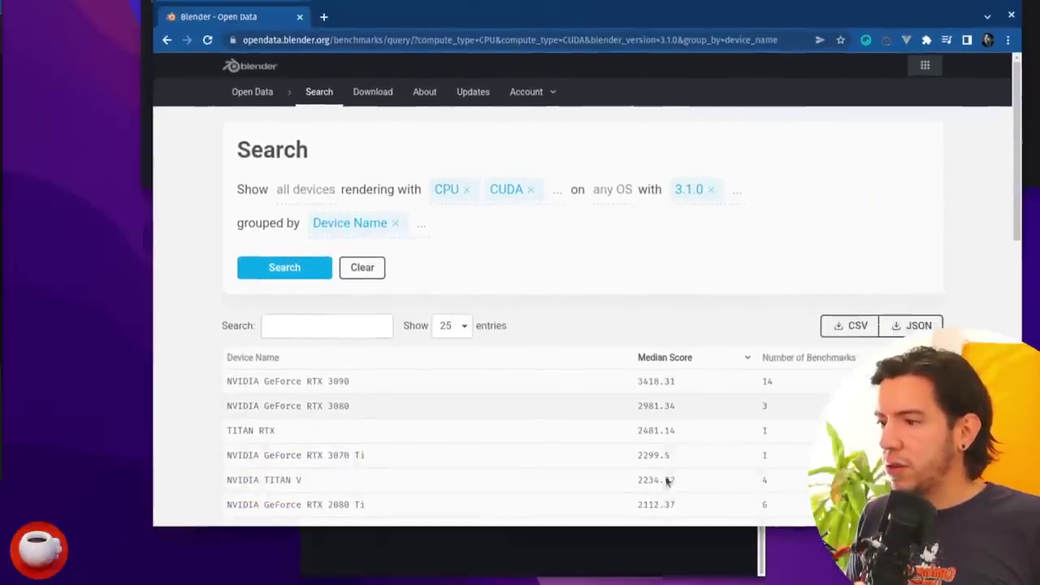
pyautogui.scroll(-2, 668, 481)
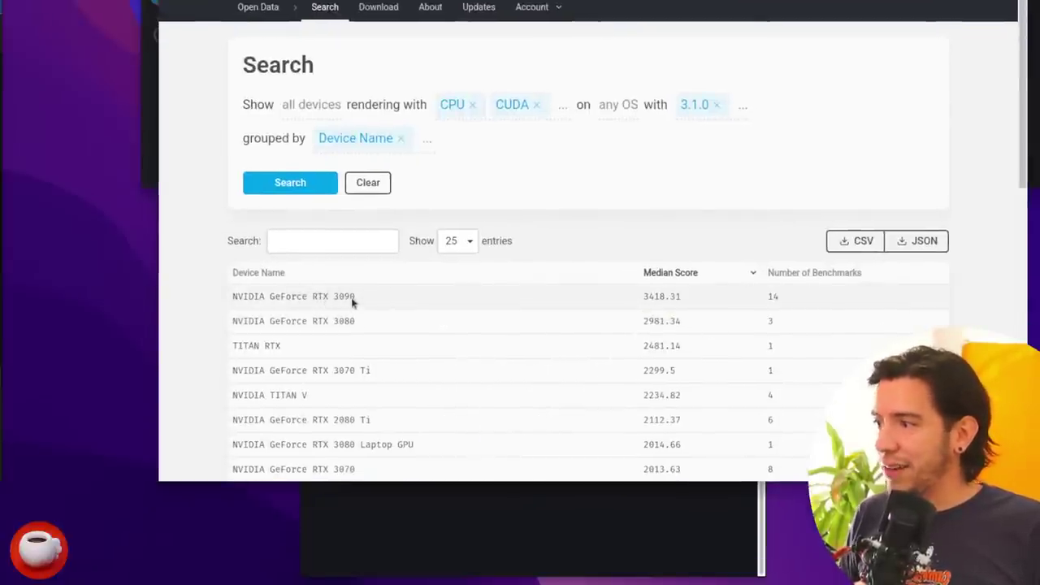
pyautogui.scroll(-1, 374, 309)
pyautogui.scroll(-2, 371, 309)
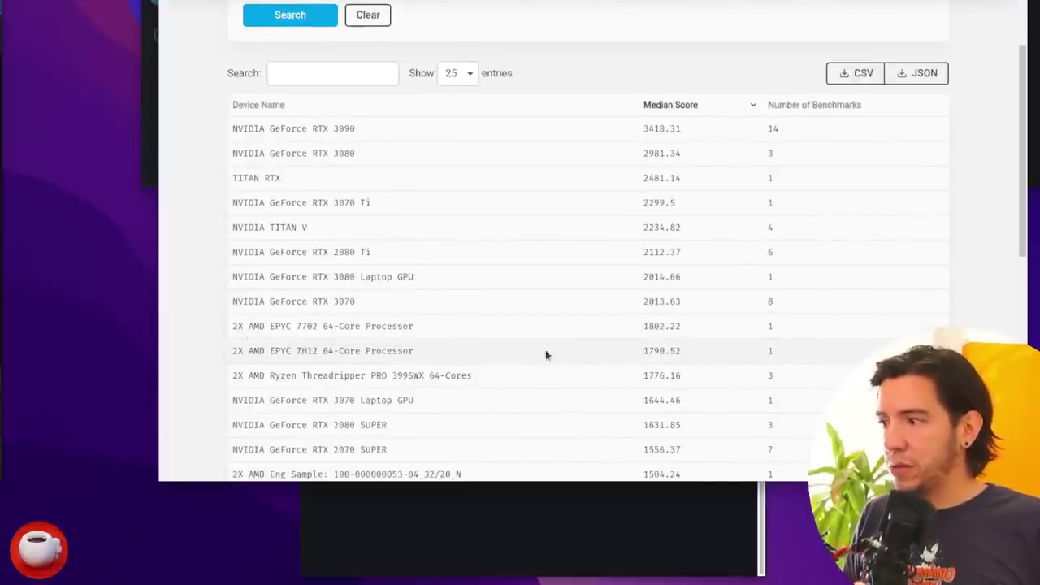
pyautogui.scroll(3, 532, 231)
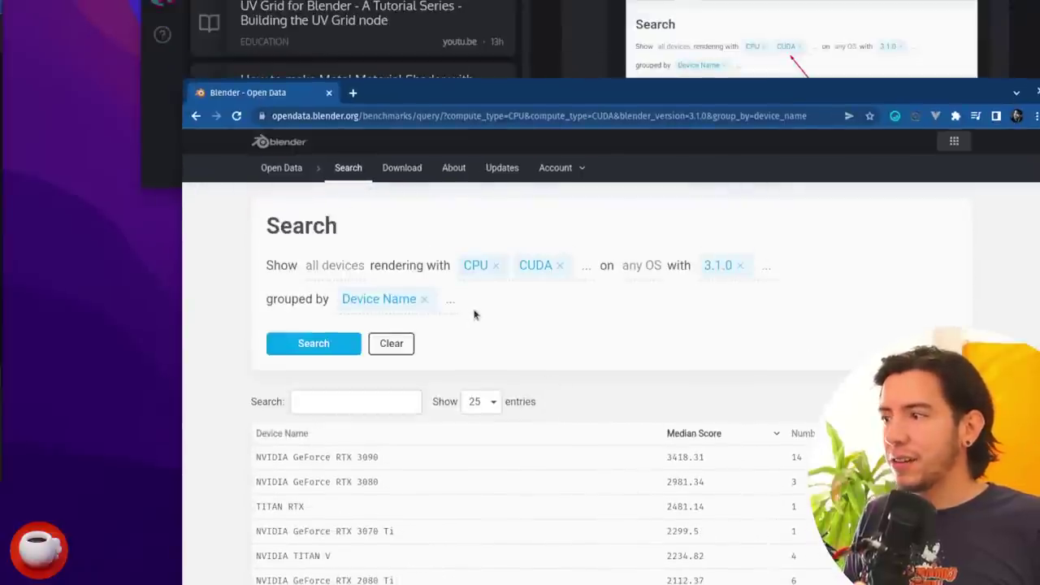
# Step: Add Compute Type as a second grouping after Device Name and rerun the search
pyautogui.click(452, 299)
pyautogui.click(432, 338)
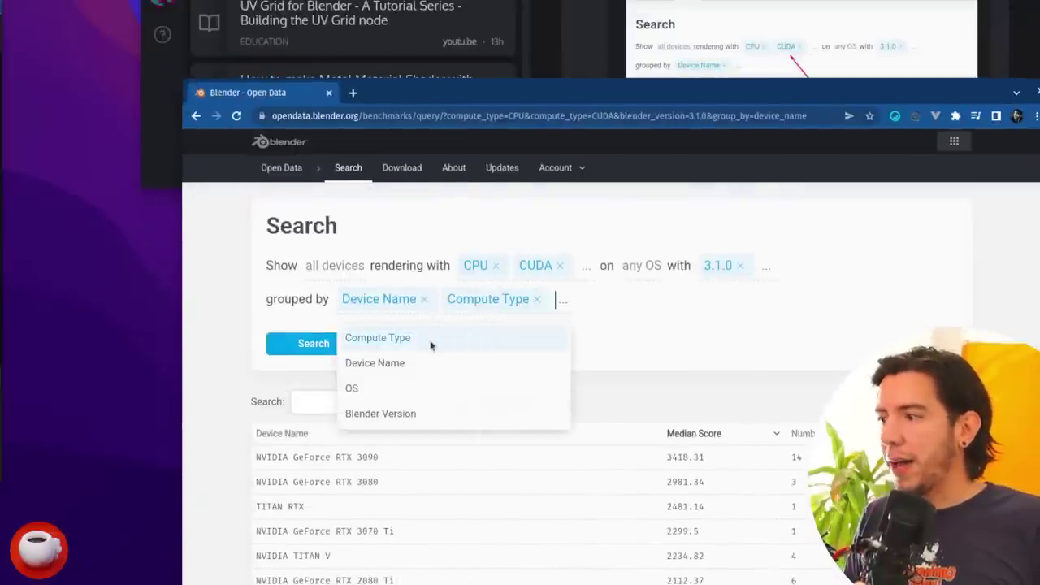
pyautogui.click(310, 344)
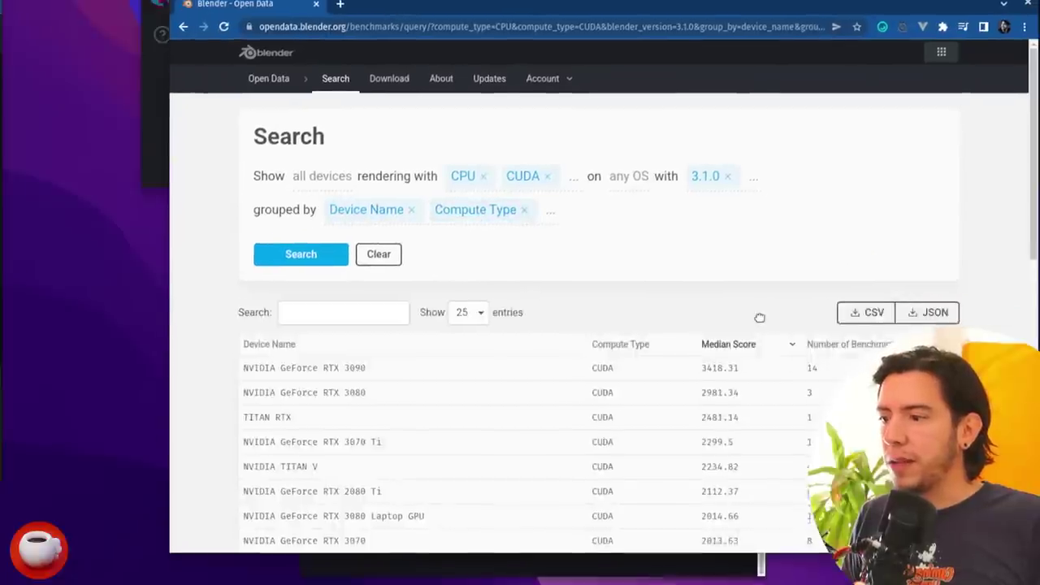
pyautogui.scroll(-2, 650, 309)
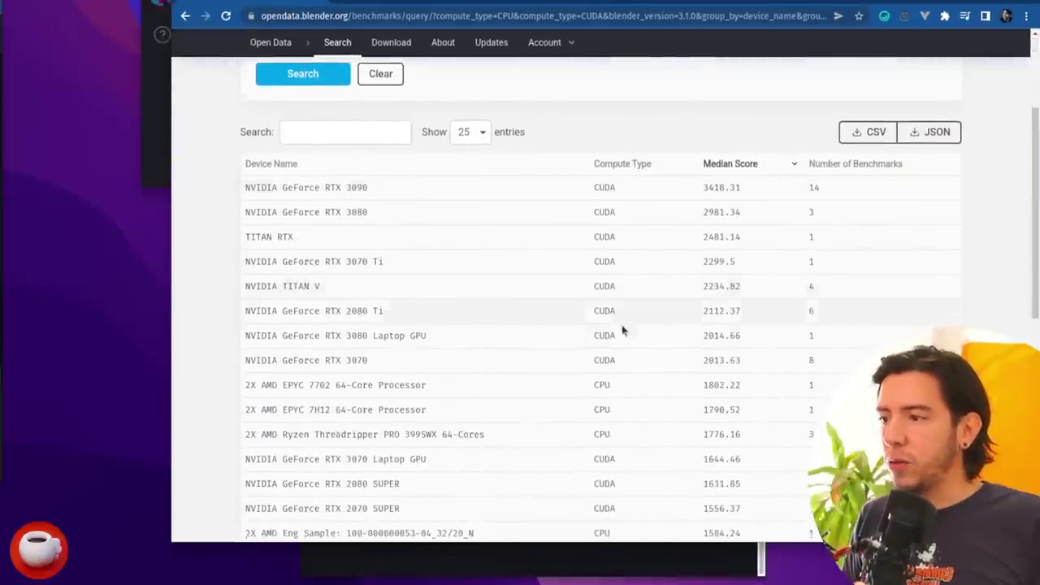
pyautogui.scroll(-2, 626, 325)
pyautogui.scroll(2, 634, 309)
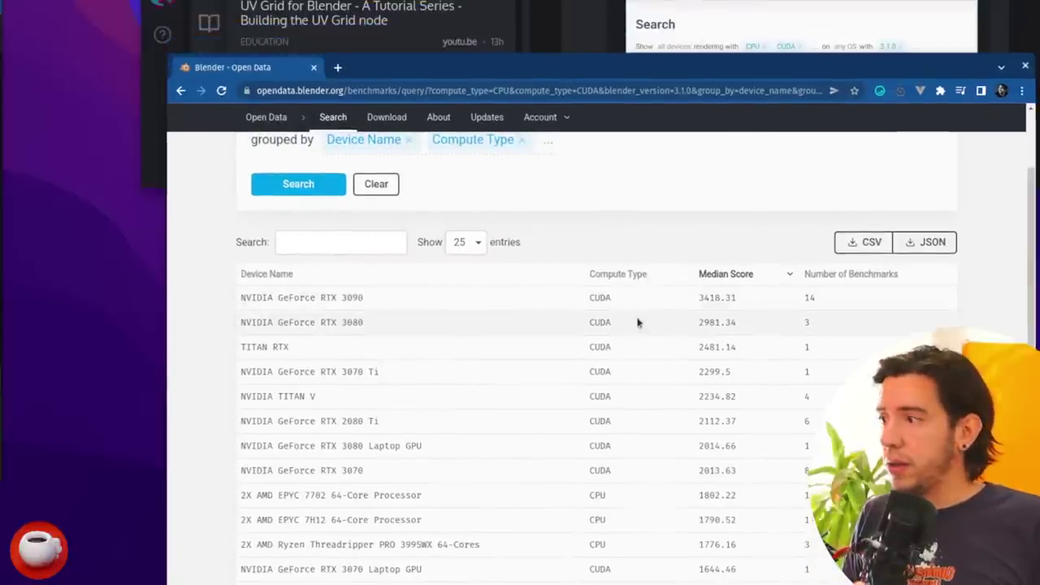
pyautogui.scroll(2, 450, 307)
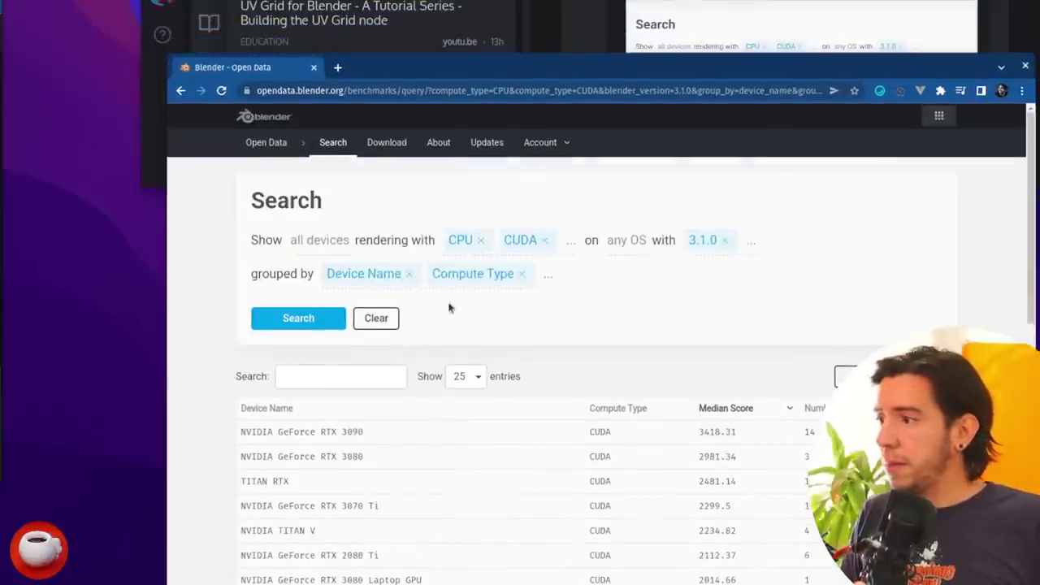
pyautogui.click(546, 275)
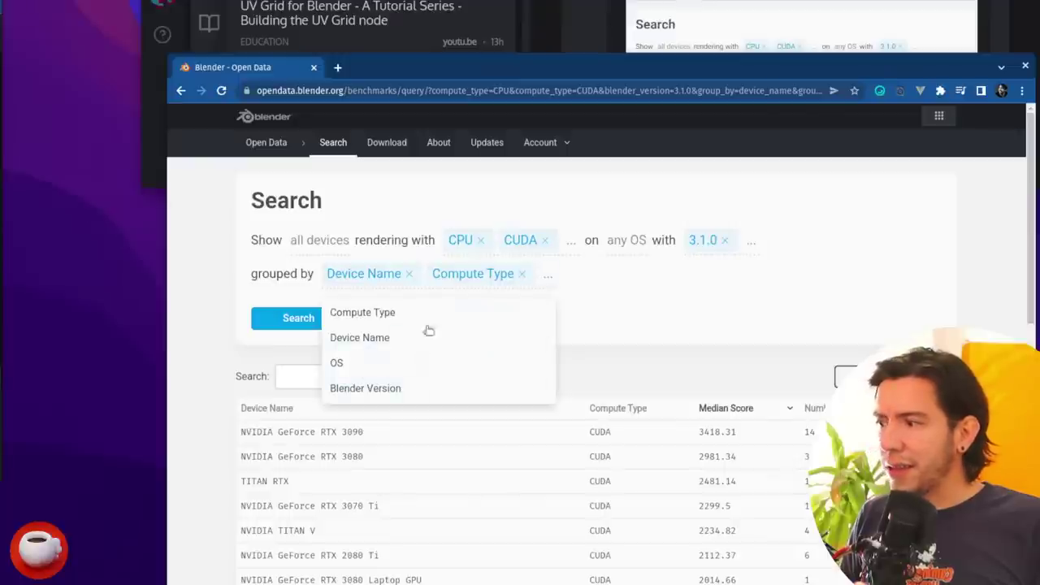
pyautogui.click(829, 267)
# Step: Filter the results table to '3050' devices
pyautogui.press('super+h')
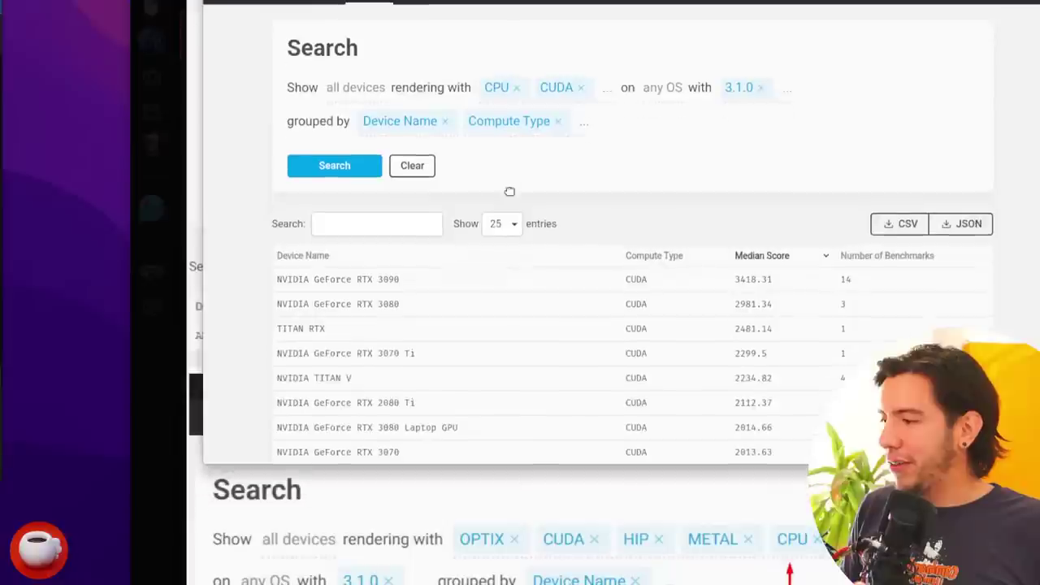
pyautogui.click(344, 230)
pyautogui.write('3050')
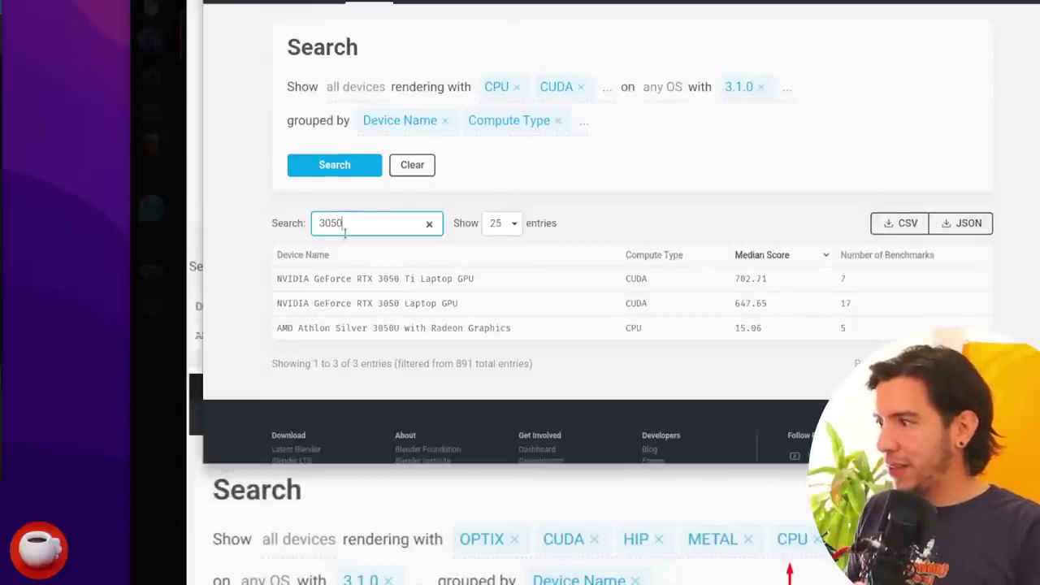